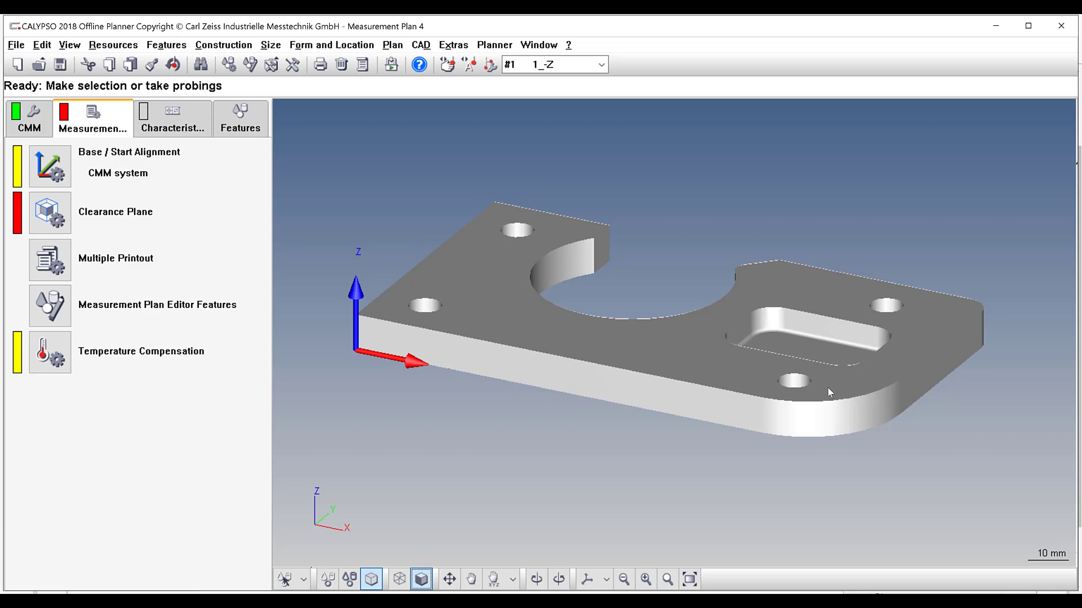
Step: Inspect the plate model and compare it with the MILL PART 4 drawing
{"action": "scroll", "coordinate": [673, 382], "scroll_direction": "down", "scroll_amount": 2}
{"action": "mouse_move", "coordinate": [691, 437]}
{"action": "middle_mouse_down"}
{"action": "mouse_move", "coordinate": [795, 429]}
{"action": "mouse_move", "coordinate": [800, 456]}
{"action": "mouse_move", "coordinate": [679, 422]}
{"action": "mouse_move", "coordinate": [669, 435]}
{"action": "mouse_move", "coordinate": [703, 448]}
{"action": "middle_mouse_up"}
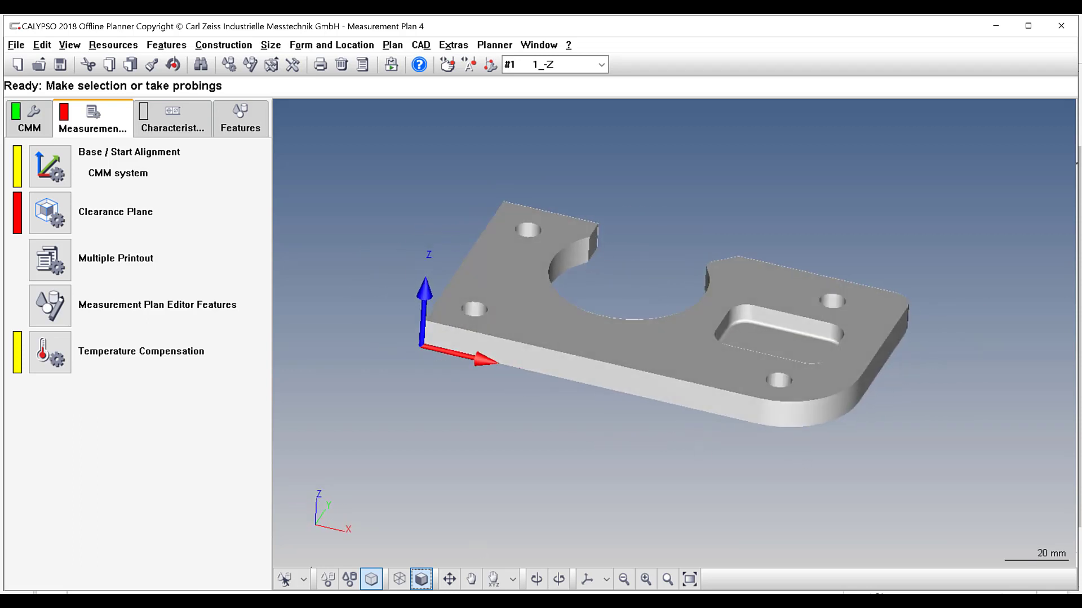
{"action": "key", "text": "alt+Tab"}
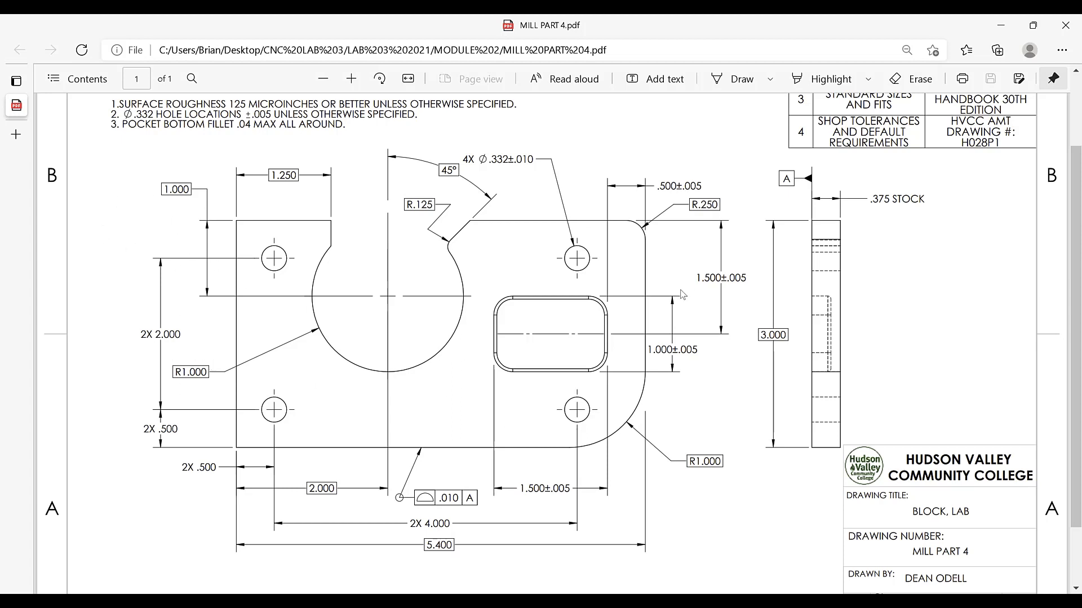
{"action": "left_click", "coordinate": [1001, 26]}
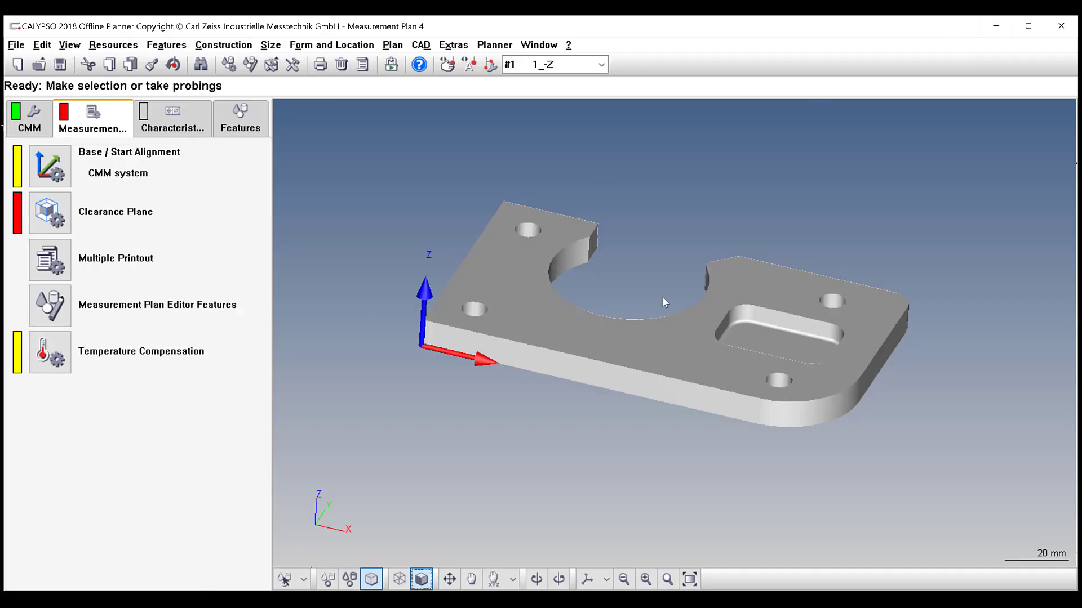
{"action": "scroll", "coordinate": [616, 322], "scroll_direction": "up", "scroll_amount": 2}
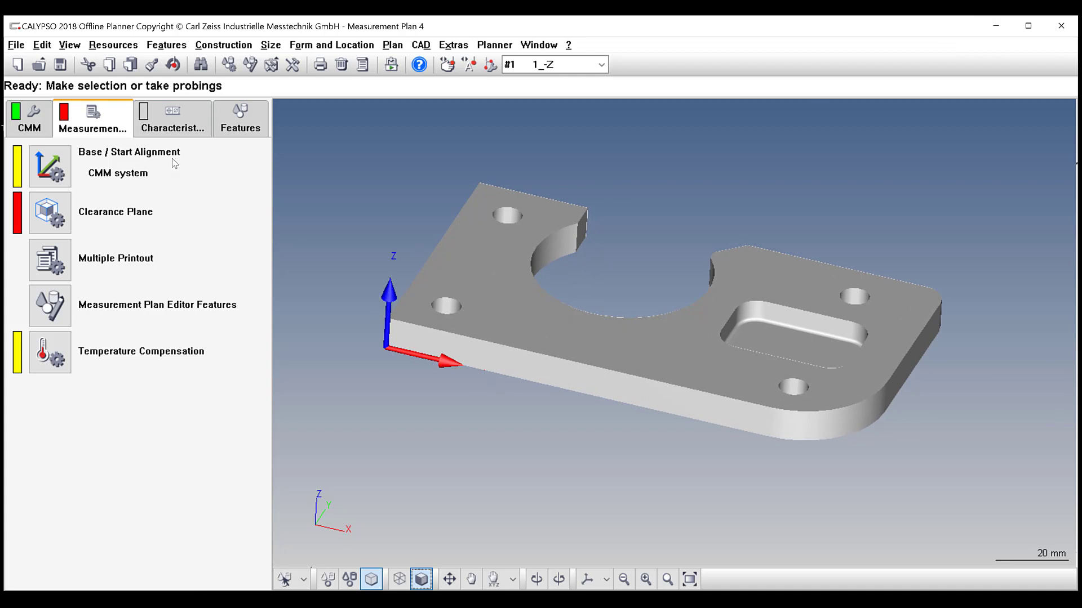
Step: Create a standard-method base alignment from the plate's top face, long straight side face and adjacent short end face meeting at the origin corner
{"action": "left_click", "coordinate": [44, 166]}
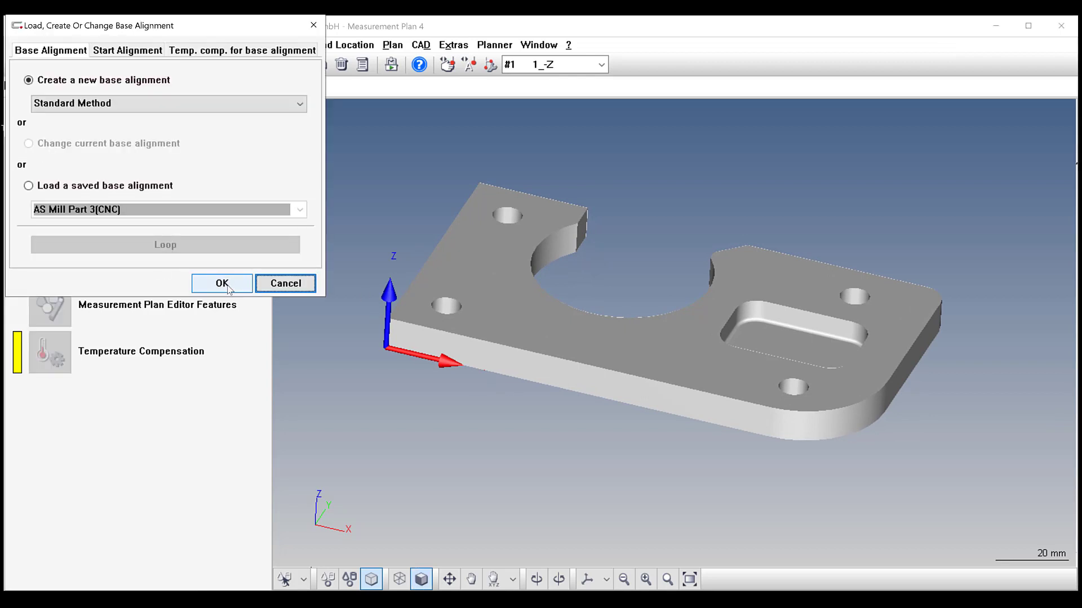
{"action": "left_click", "coordinate": [222, 284]}
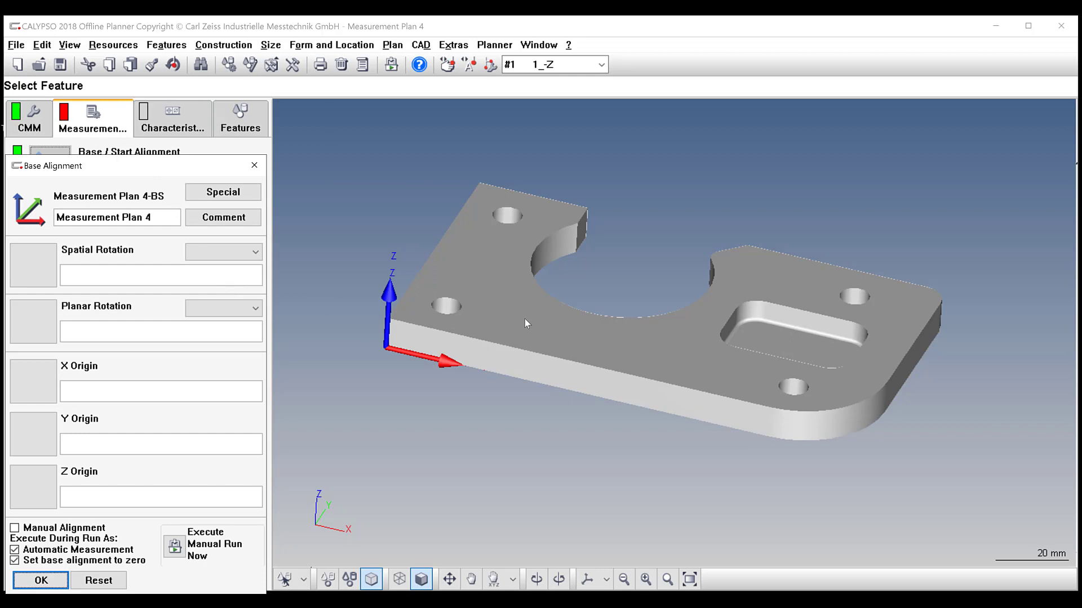
{"action": "left_click", "coordinate": [303, 579]}
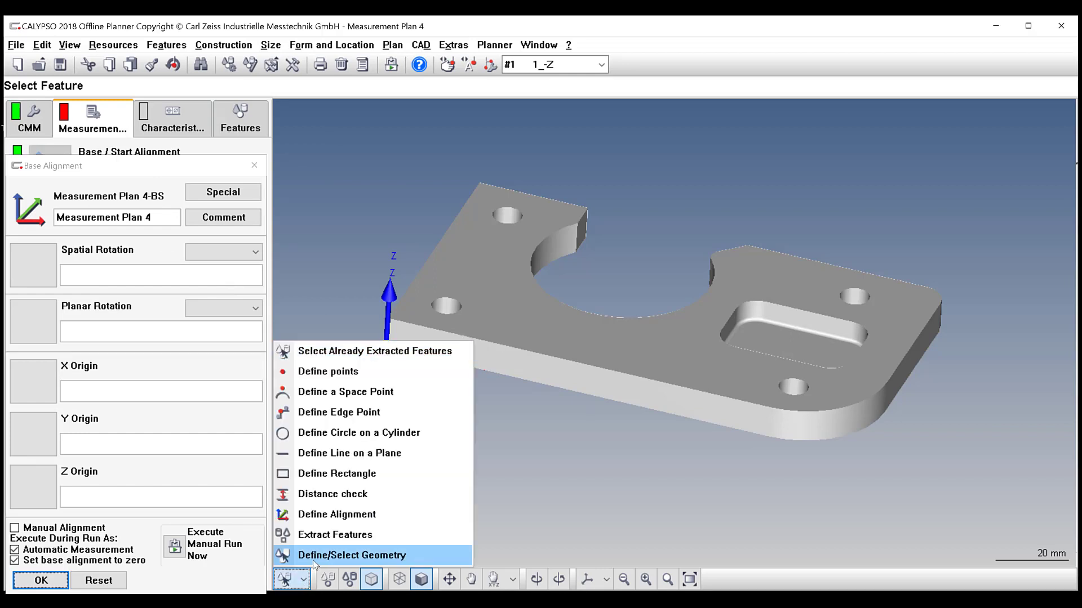
{"action": "left_click", "coordinate": [313, 560]}
{"action": "left_click", "coordinate": [507, 314]}
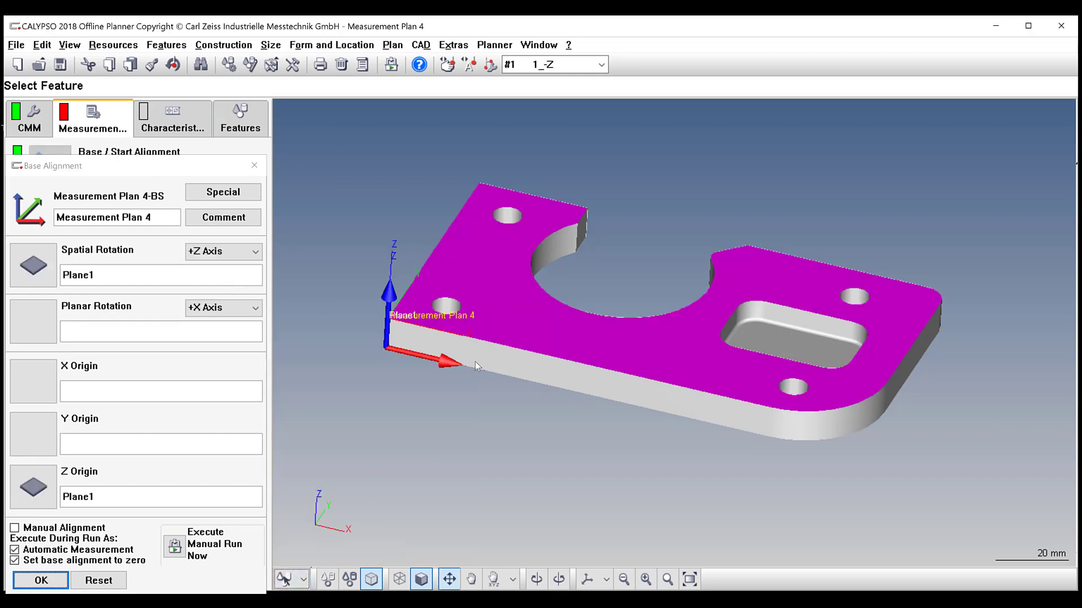
{"action": "left_click", "coordinate": [471, 349]}
{"action": "middle_click_drag", "start_coordinate": [471, 349], "coordinate": [538, 381]}
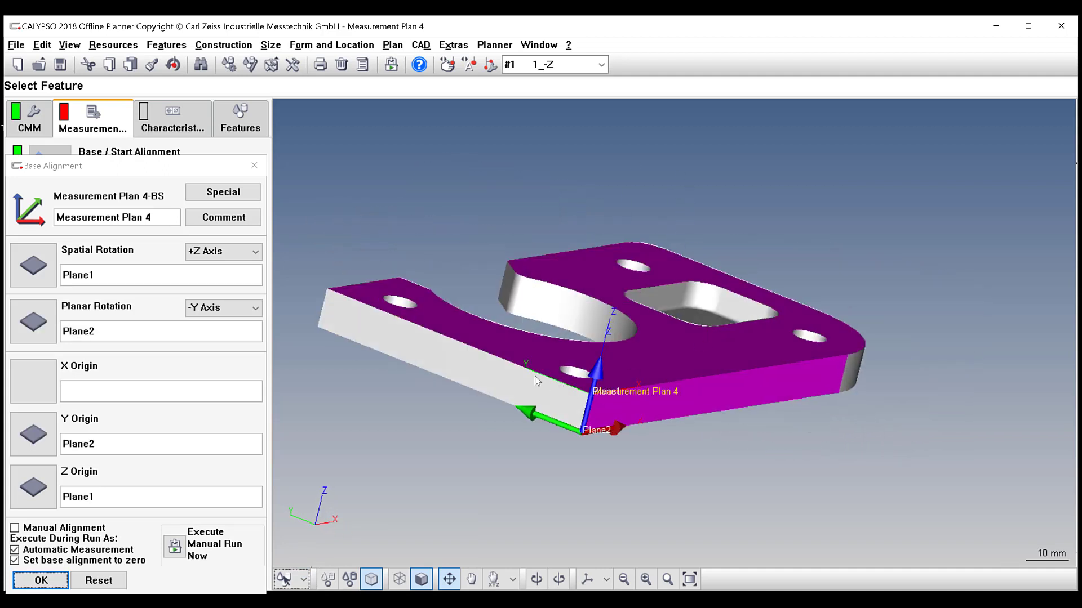
{"action": "left_click", "coordinate": [503, 377]}
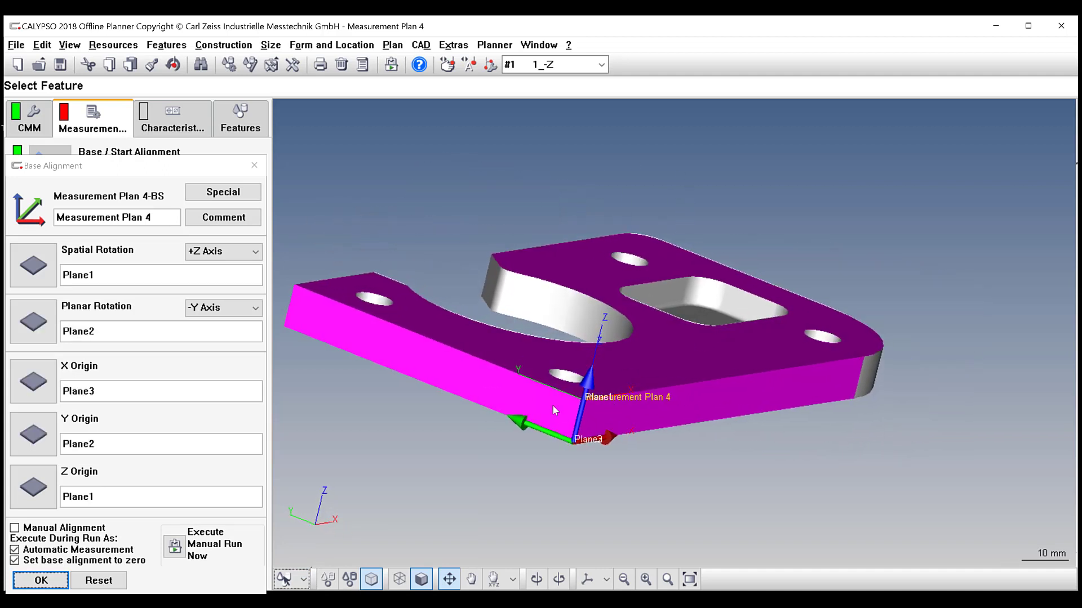
{"action": "scroll", "coordinate": [571, 402], "scroll_direction": "down", "scroll_amount": 2}
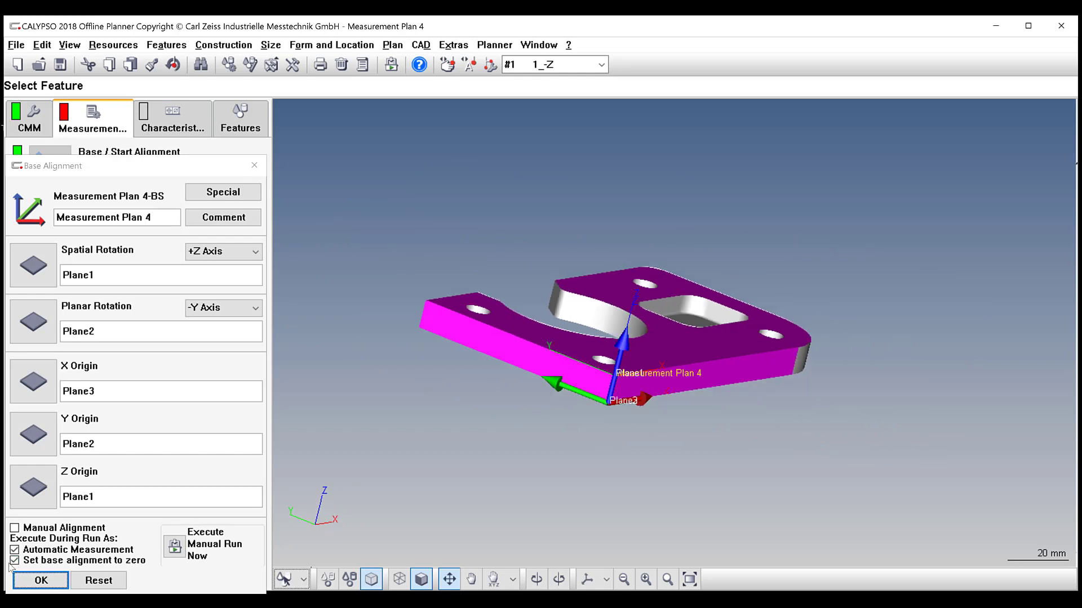
{"action": "left_click", "coordinate": [41, 580]}
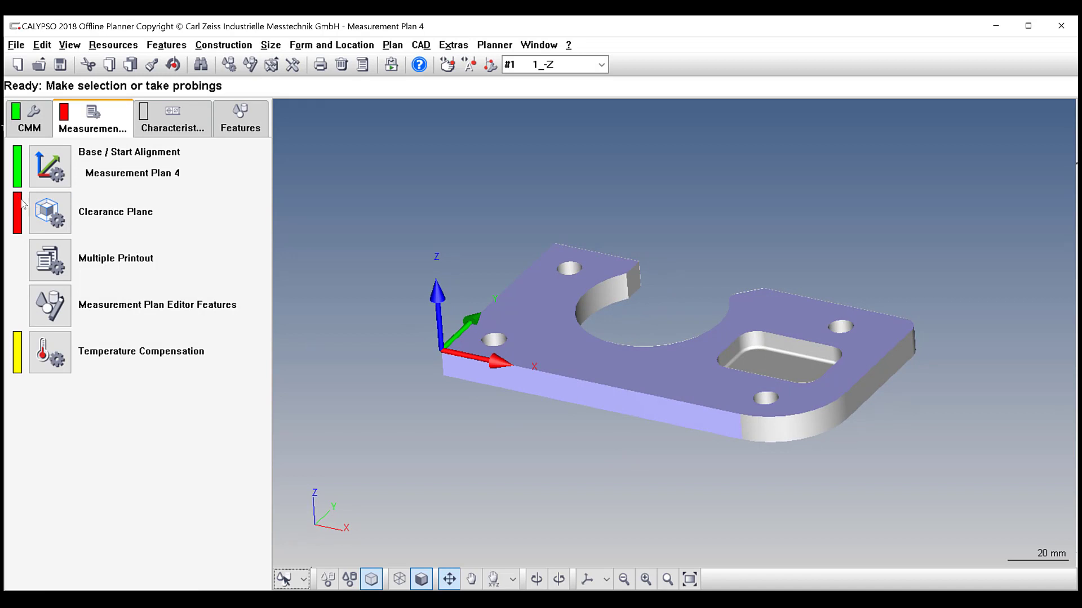
{"action": "double_click", "coordinate": [50, 200]}
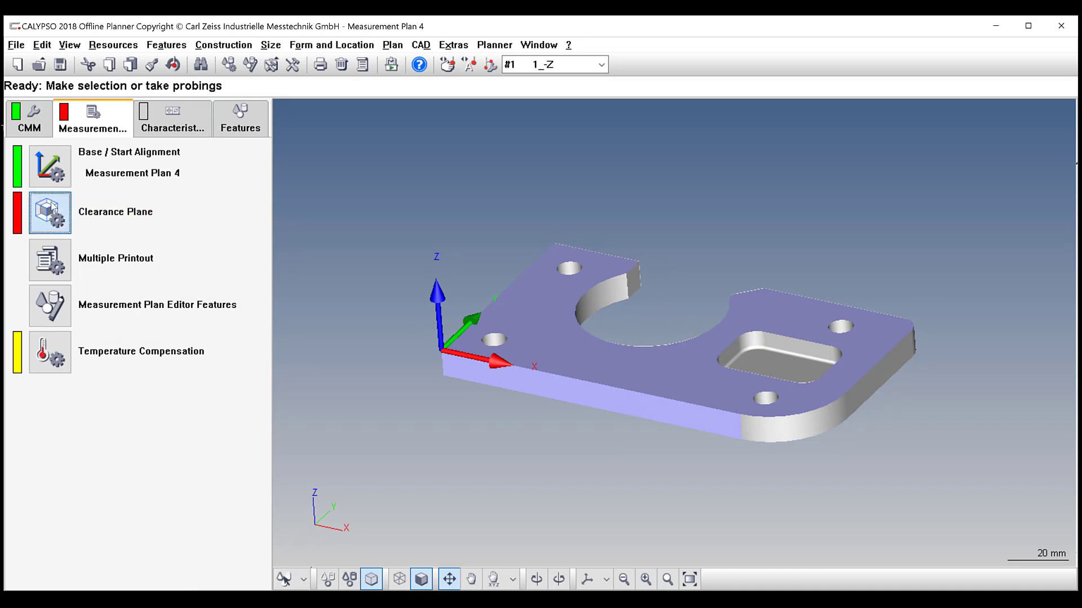
{"action": "left_click", "coordinate": [88, 191]}
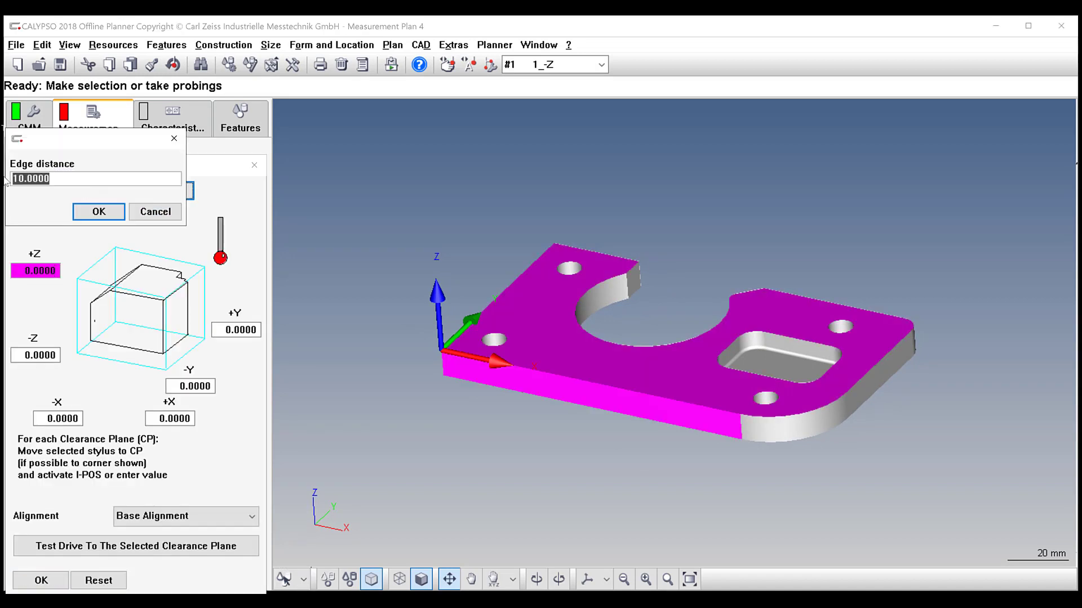
{"action": "left_click", "coordinate": [156, 212]}
{"action": "left_click", "coordinate": [254, 164]}
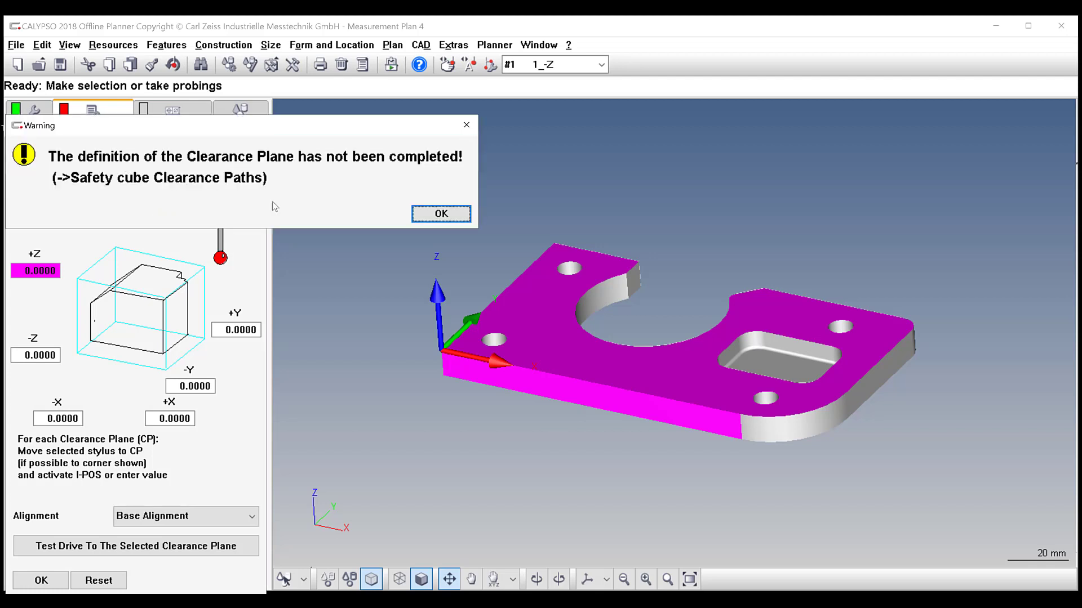
{"action": "left_click", "coordinate": [441, 213]}
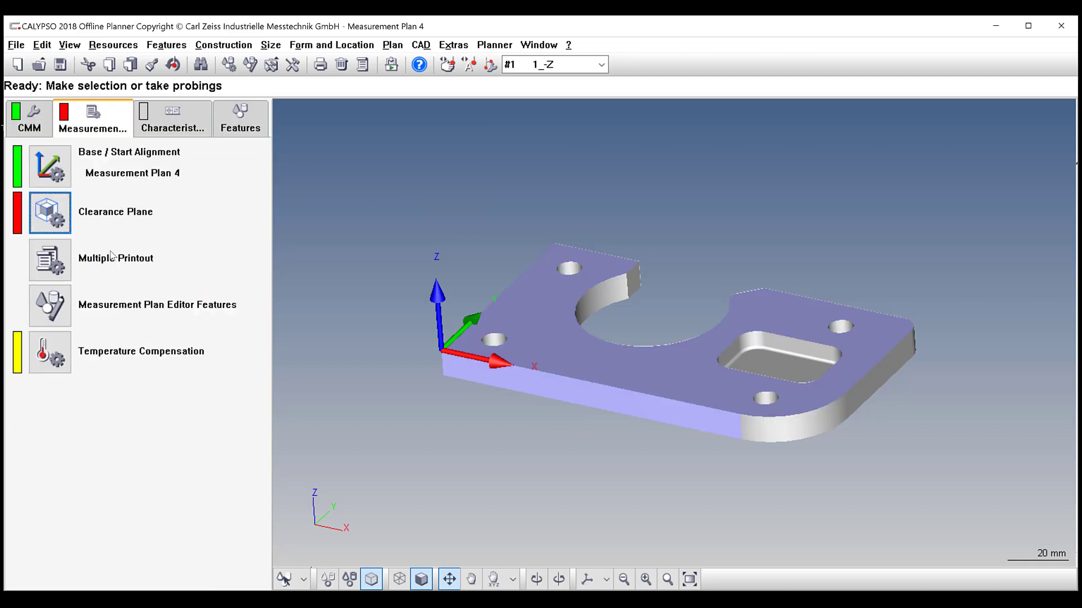
Step: Set the measurement plan's length unit to Inch
{"action": "double_click", "coordinate": [50, 307]}
{"action": "left_click", "coordinate": [129, 129]}
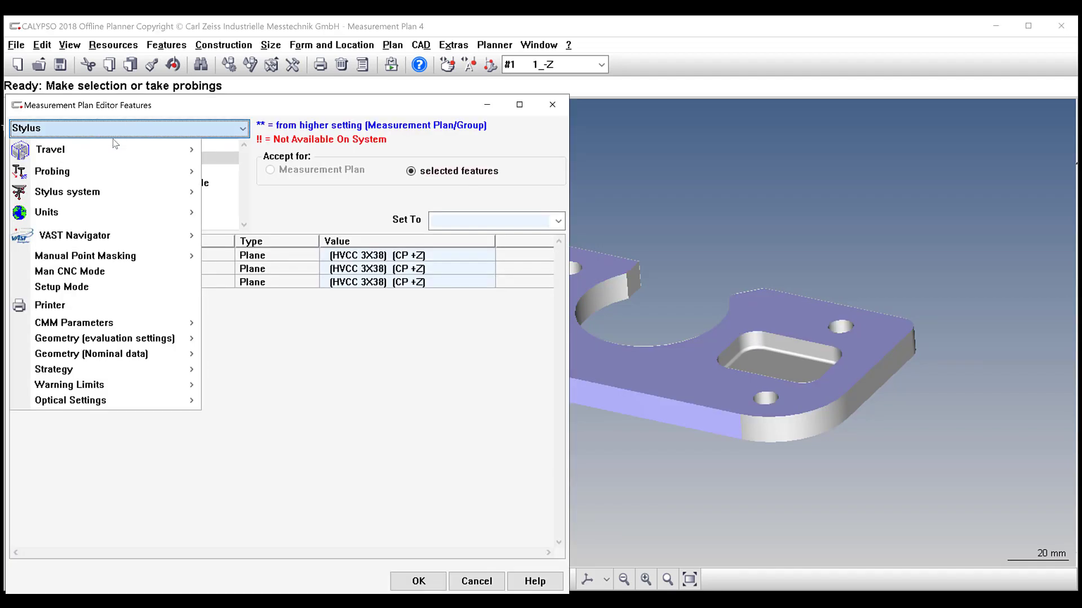
{"action": "mouse_move", "coordinate": [83, 212]}
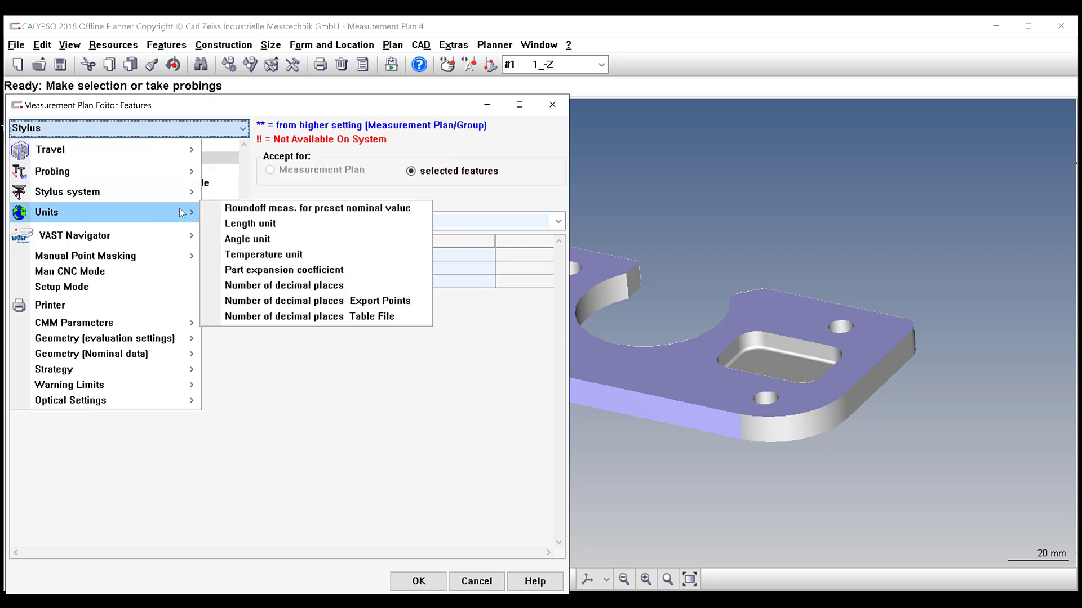
{"action": "left_click", "coordinate": [248, 222]}
{"action": "left_click", "coordinate": [450, 222]}
{"action": "left_click", "coordinate": [443, 269]}
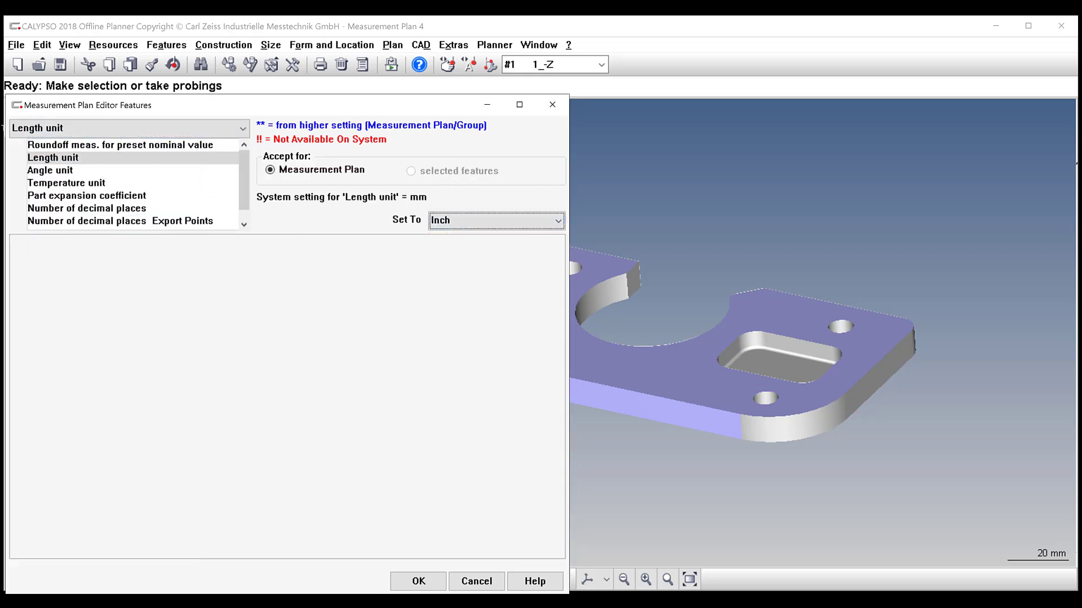
{"action": "left_click", "coordinate": [418, 582]}
Step: Generate the clearance planes from the CAD model with an edge distance of 1 inch
{"action": "double_click", "coordinate": [50, 212]}
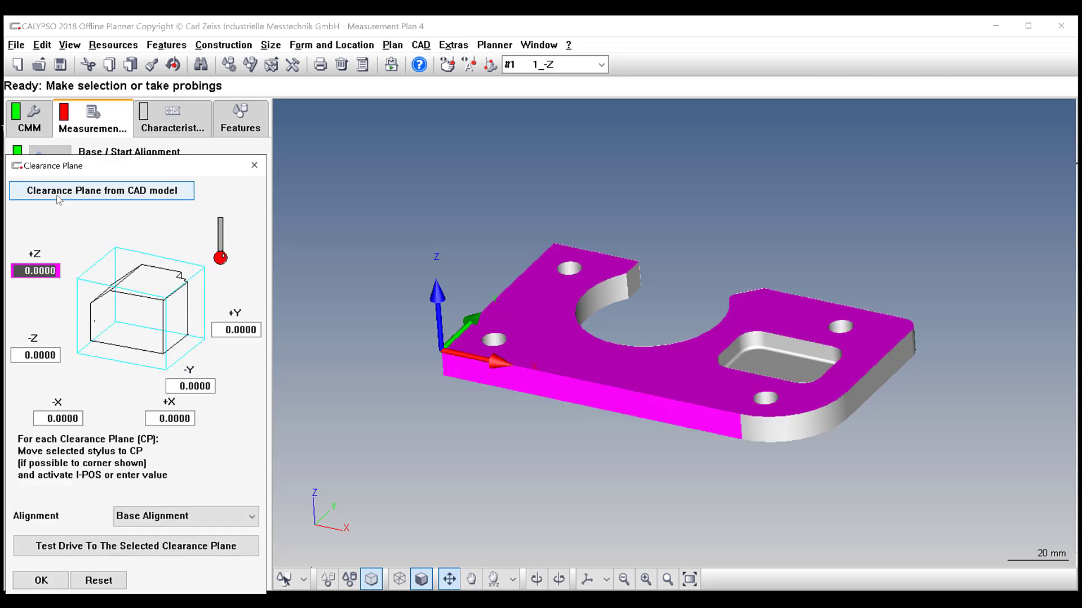
{"action": "left_click", "coordinate": [68, 194]}
{"action": "type", "text": "1.0"}
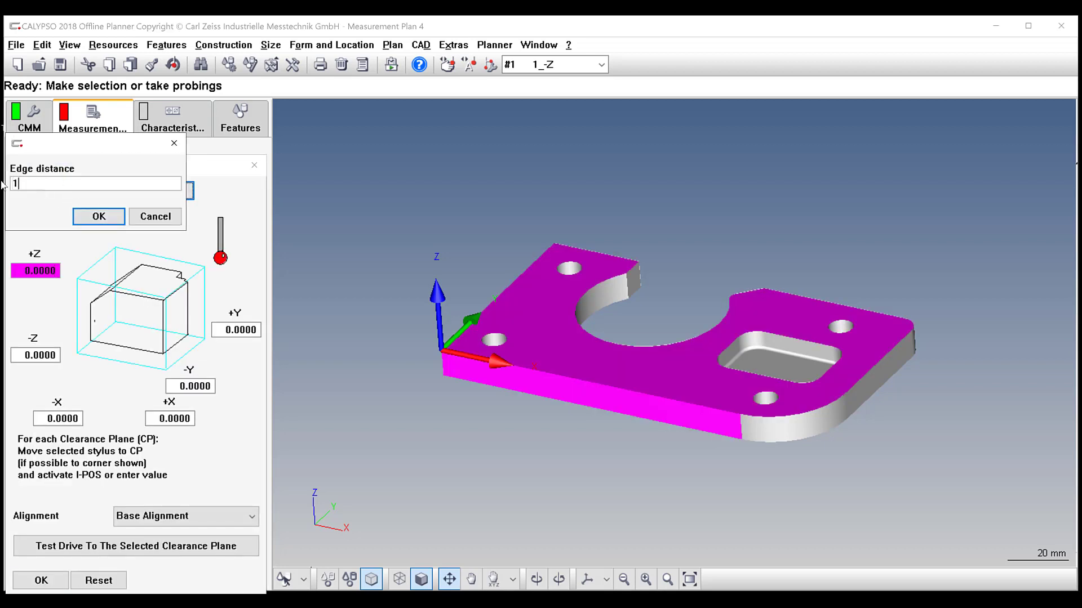
{"action": "left_click", "coordinate": [99, 216]}
{"action": "left_click", "coordinate": [427, 392]}
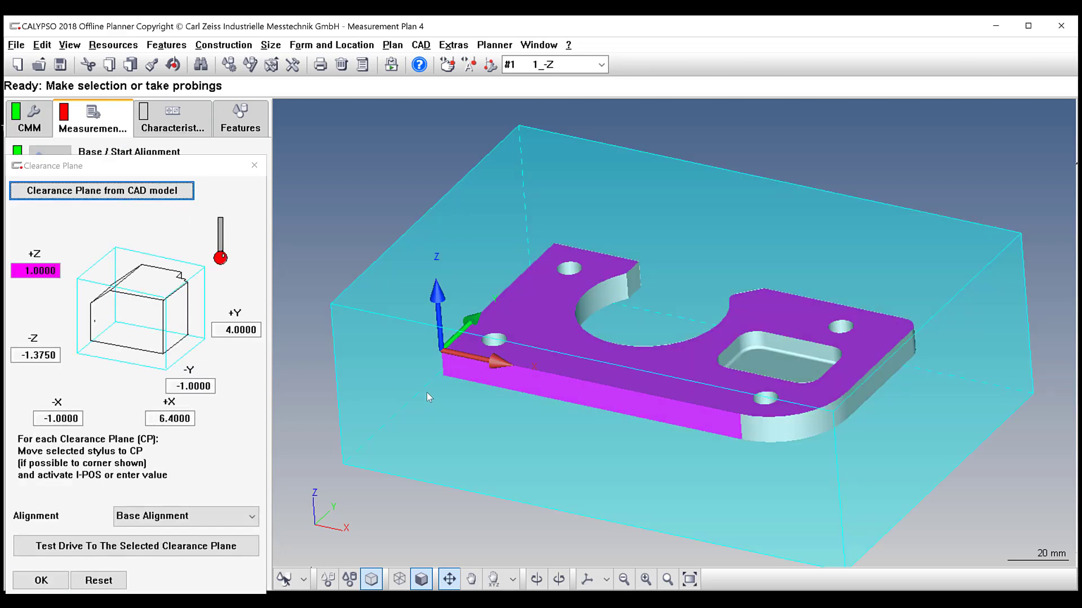
{"action": "scroll", "coordinate": [427, 392], "scroll_direction": "up", "scroll_amount": 2}
{"action": "middle_click_drag", "start_coordinate": [427, 392], "coordinate": [440, 353]}
{"action": "left_click", "coordinate": [42, 580]}
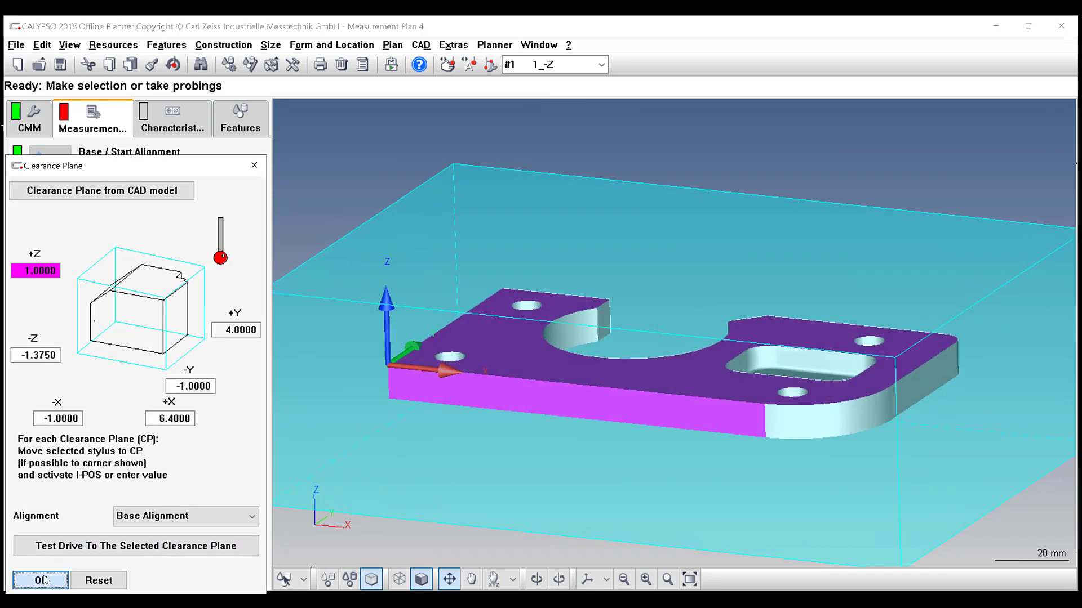
Step: Add a grid measurement to the strategy of Plane1, the plate's top face
{"action": "middle_click_drag", "start_coordinate": [670, 407], "coordinate": [743, 377]}
{"action": "scroll", "coordinate": [740, 390], "scroll_direction": "down", "scroll_amount": 2}
{"action": "left_click", "coordinate": [252, 117]}
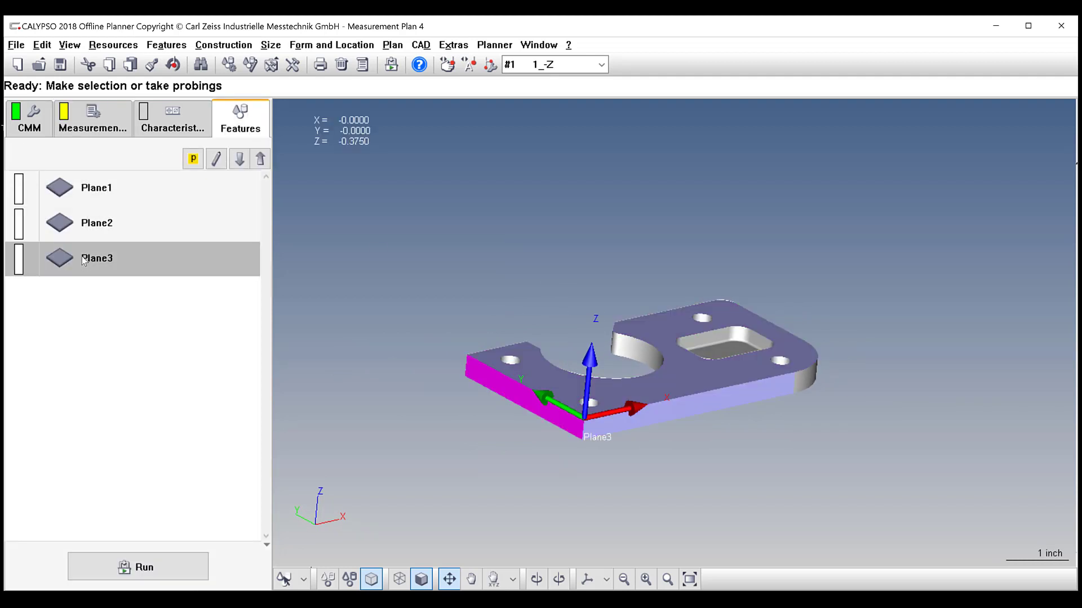
{"action": "double_click", "coordinate": [103, 194]}
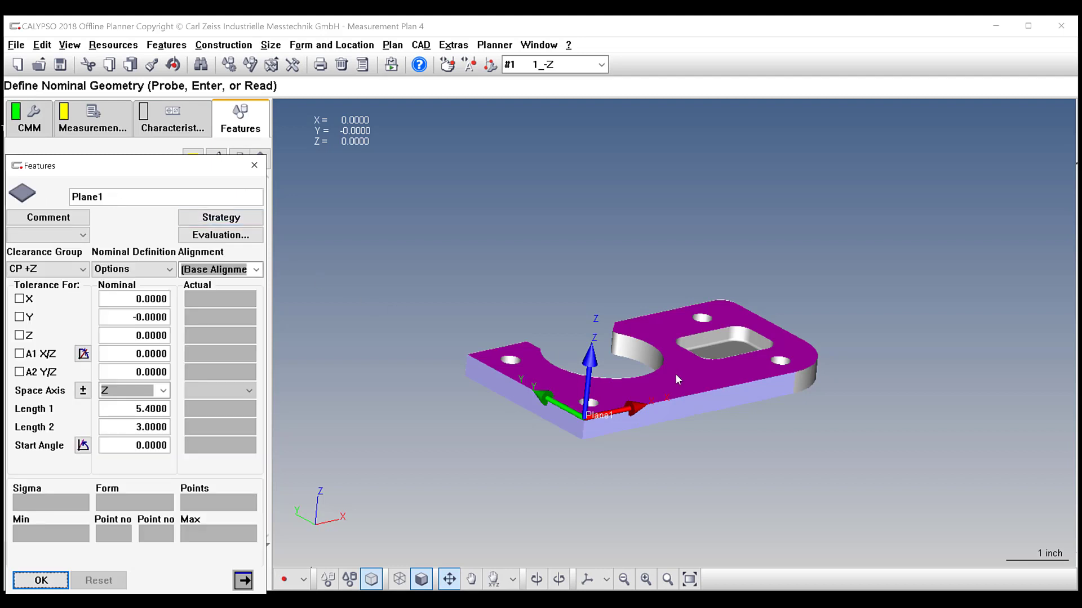
{"action": "scroll", "coordinate": [676, 374], "scroll_direction": "up", "scroll_amount": 2}
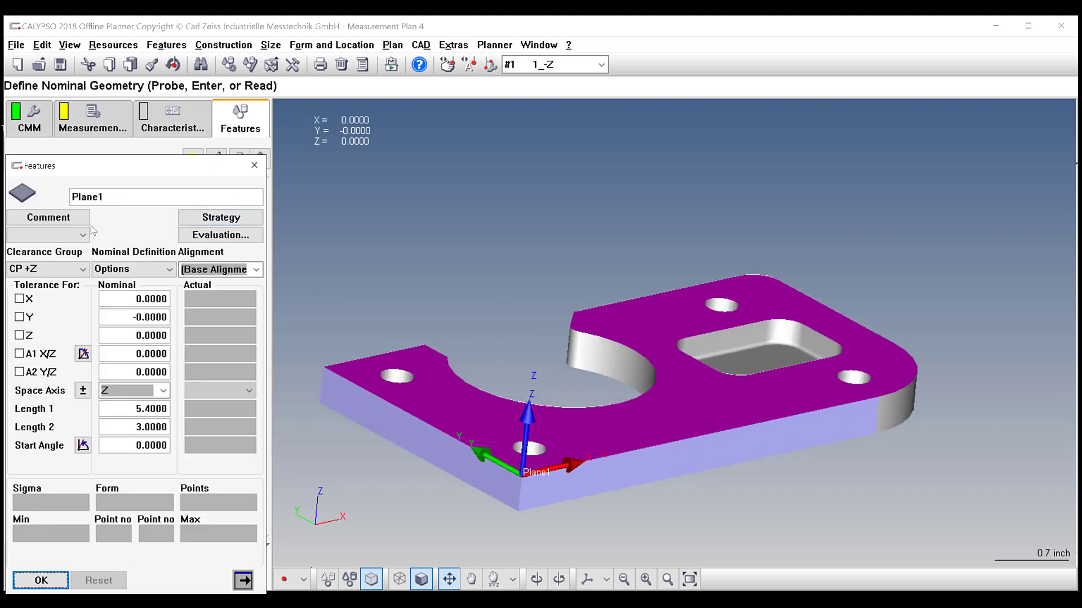
{"action": "left_click", "coordinate": [239, 220]}
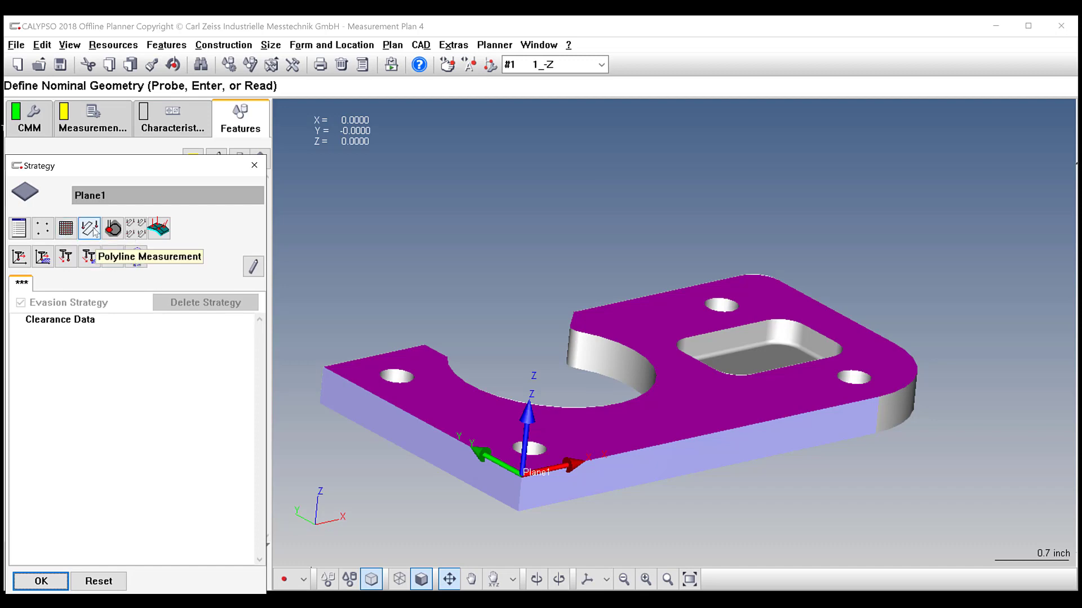
{"action": "left_click", "coordinate": [66, 228]}
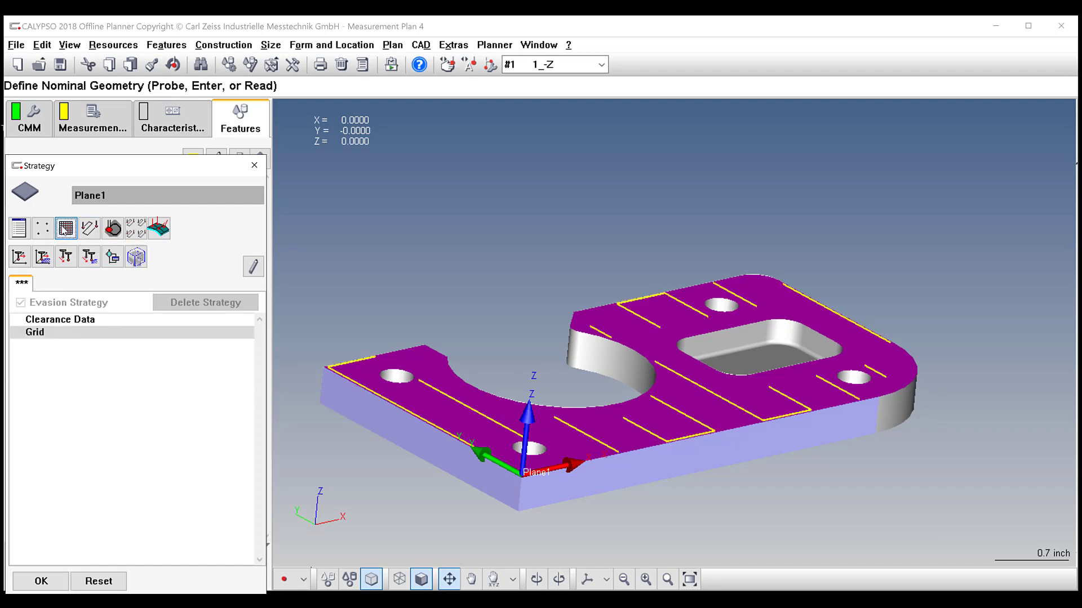
Step: Define Plane1's grid length and grid width by Distance instead of Number
{"action": "mouse_move", "coordinate": [817, 374]}
{"action": "middle_mouse_down"}
{"action": "mouse_move", "coordinate": [791, 397]}
{"action": "mouse_move", "coordinate": [804, 386]}
{"action": "middle_mouse_up"}
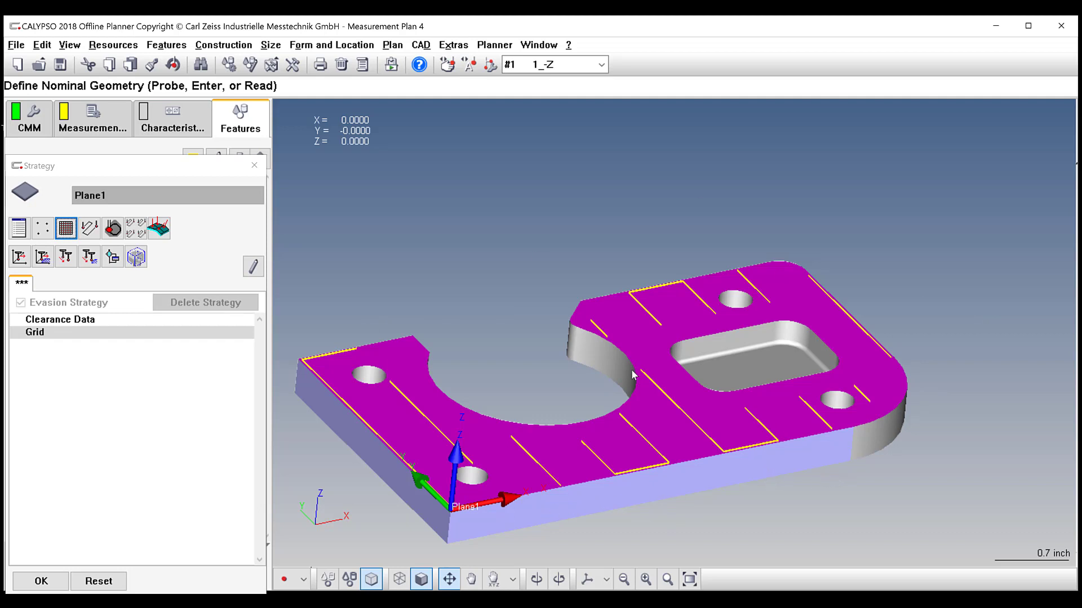
{"action": "double_click", "coordinate": [47, 331]}
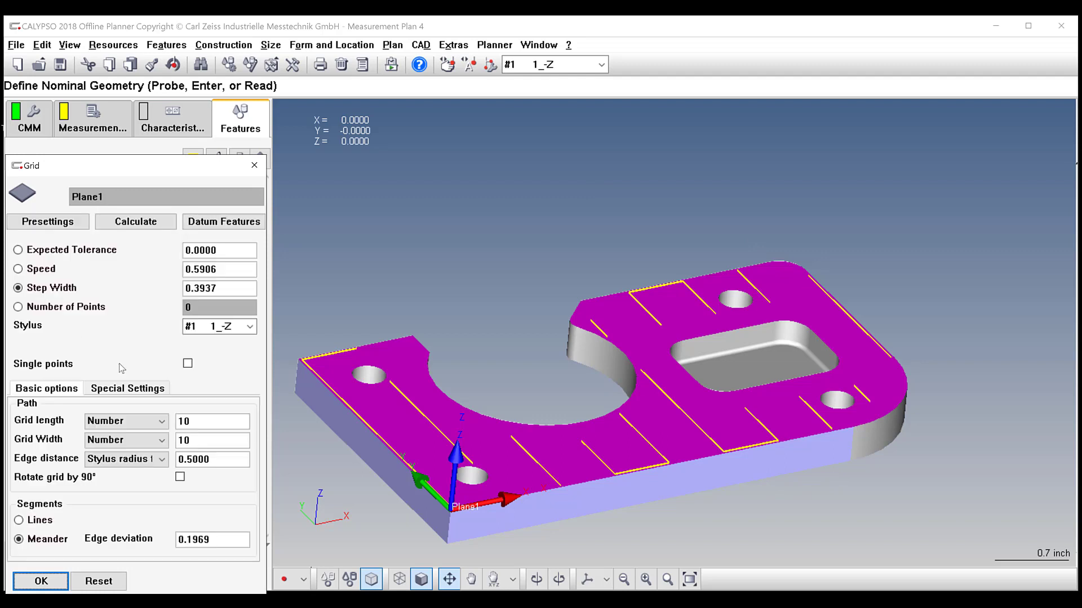
{"action": "left_click", "coordinate": [162, 421]}
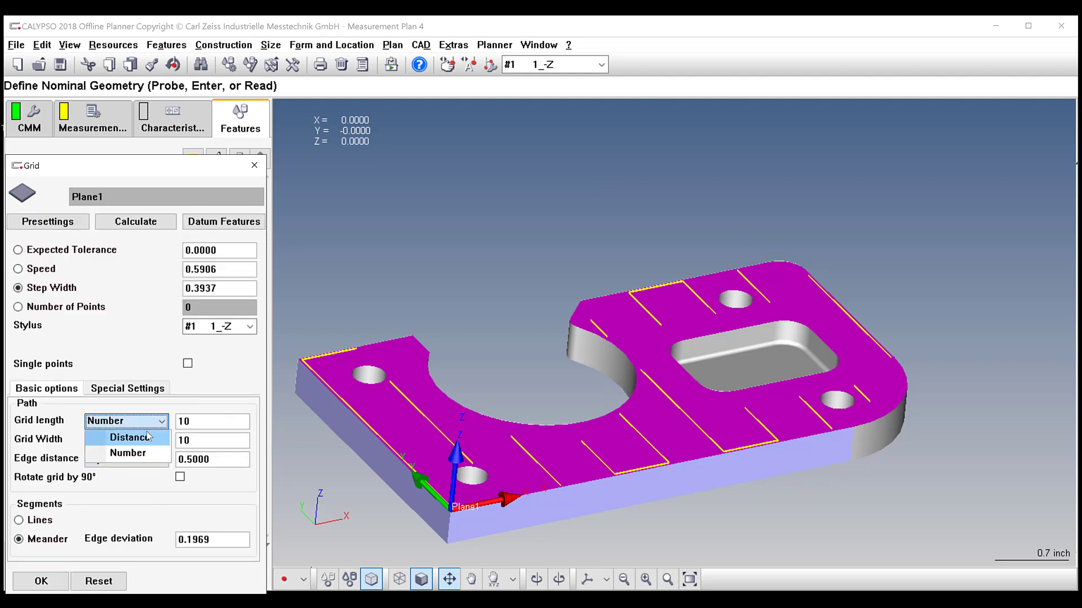
{"action": "left_click", "coordinate": [129, 438]}
{"action": "left_click", "coordinate": [162, 440]}
{"action": "left_click", "coordinate": [130, 457]}
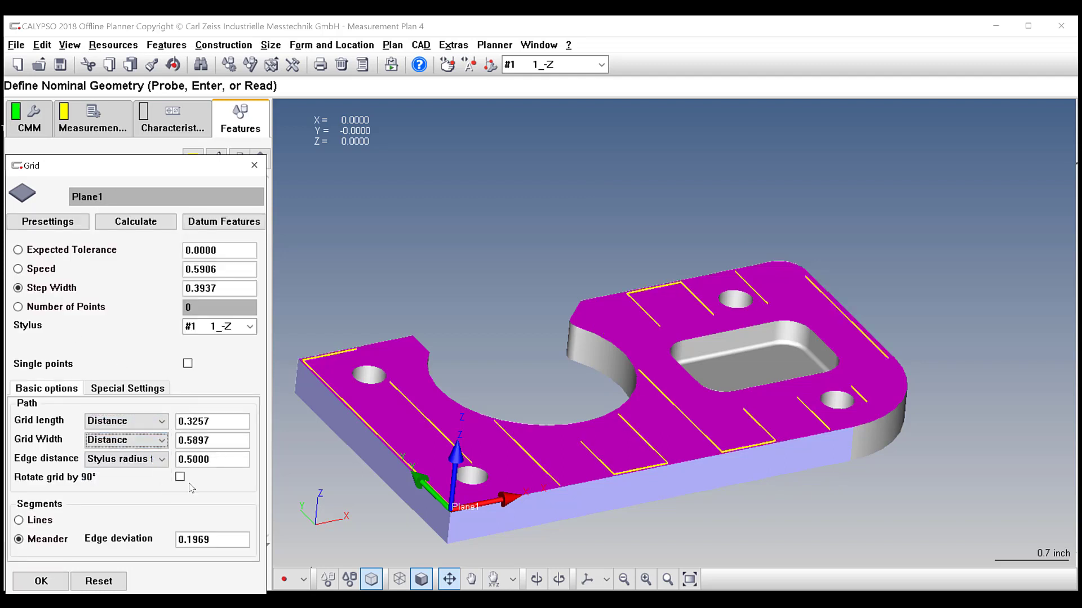
Step: Try rotating Plane1's measurement grid by 90° and switch the rotation back off
{"action": "left_click", "coordinate": [220, 460]}
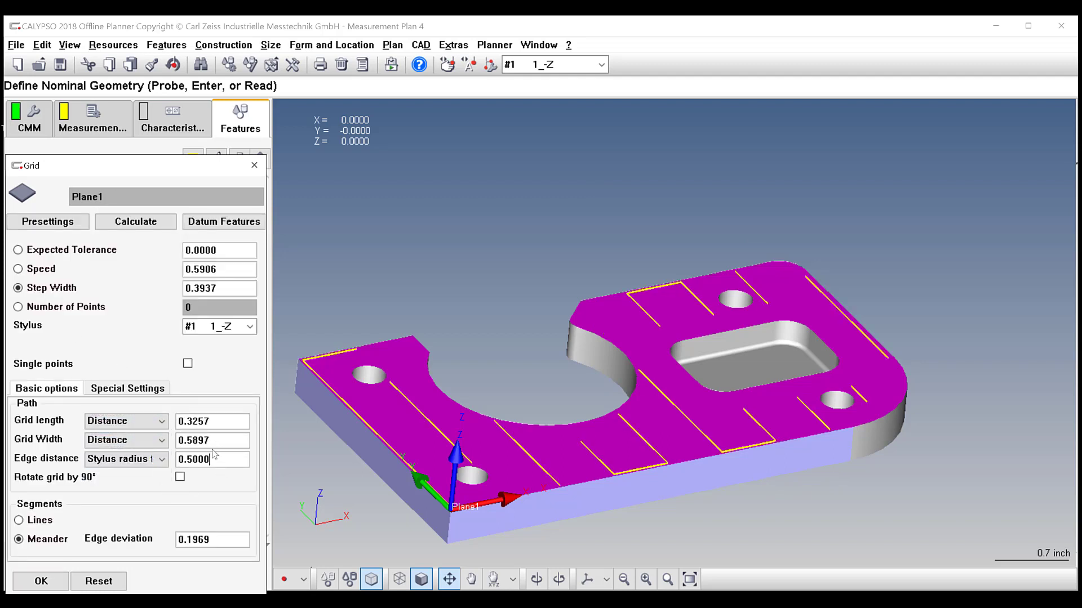
{"action": "left_click", "coordinate": [181, 477]}
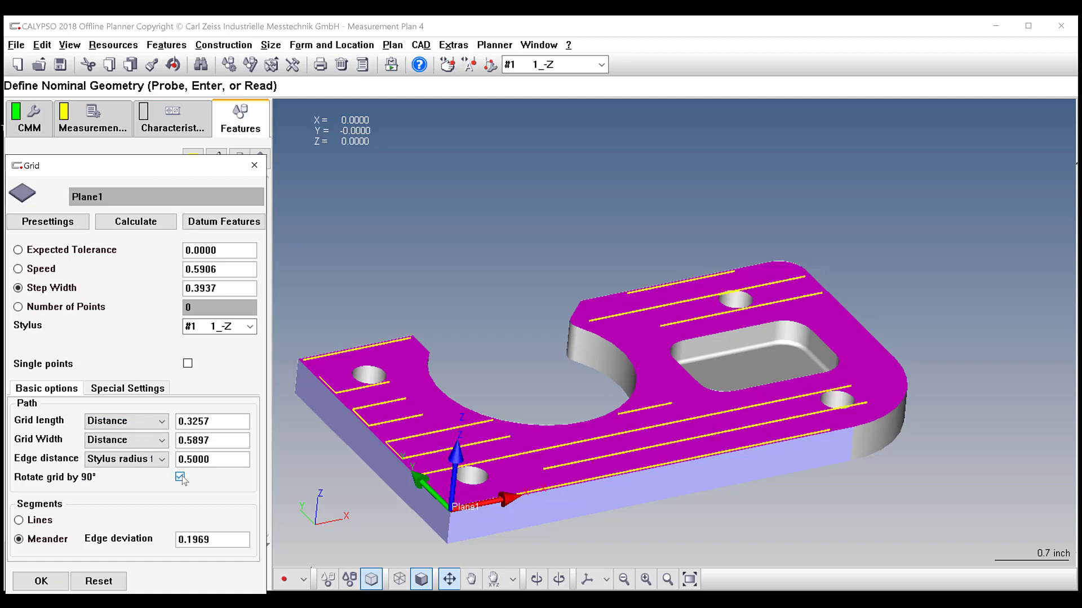
{"action": "left_click", "coordinate": [180, 477]}
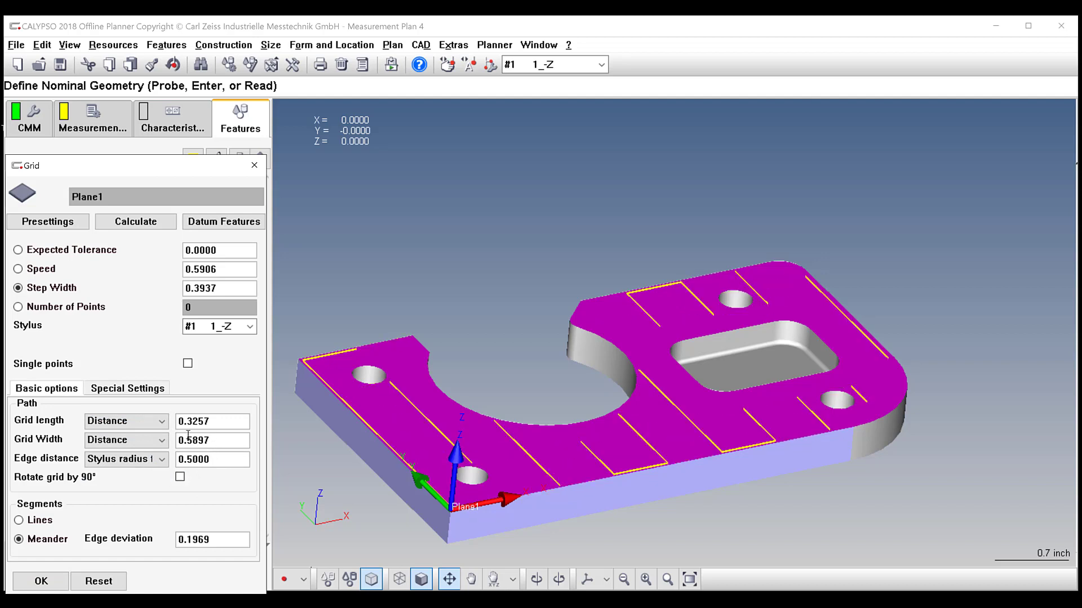
Step: Define the edge distance of Plane1's grid by Distance, set it to 0.0625 inch and accept the grid strategy
{"action": "left_click", "coordinate": [218, 426]}
{"action": "left_click", "coordinate": [135, 460]}
{"action": "left_click", "coordinate": [135, 474]}
{"action": "left_click_drag", "start_coordinate": [215, 459], "coordinate": [168, 461]}
{"action": "type", "text": ".0625"}
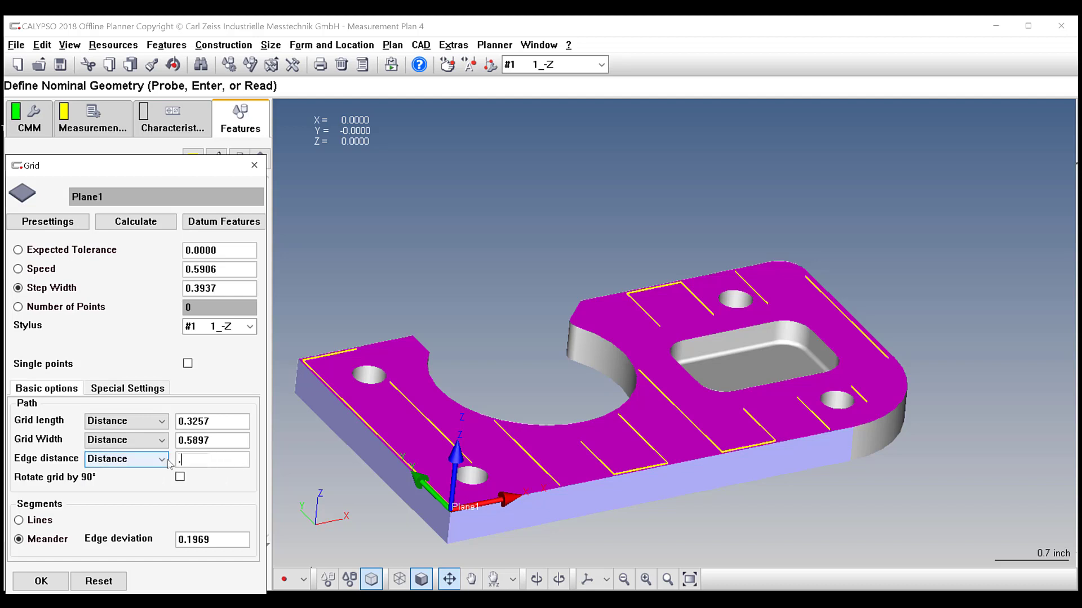
{"action": "key", "text": "Return"}
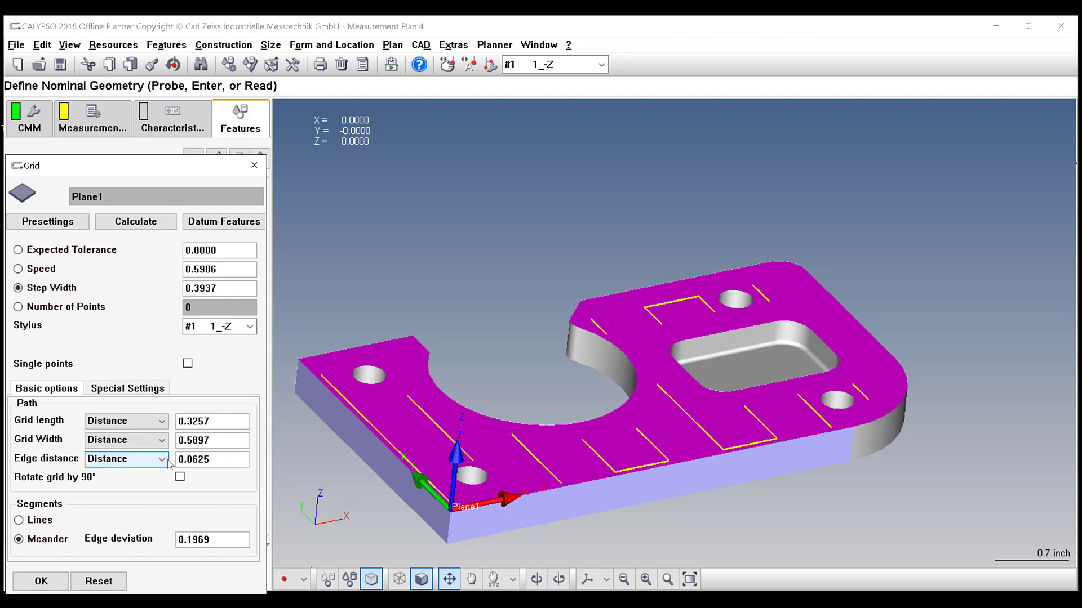
{"action": "left_click_drag", "start_coordinate": [707, 435], "coordinate": [680, 448]}
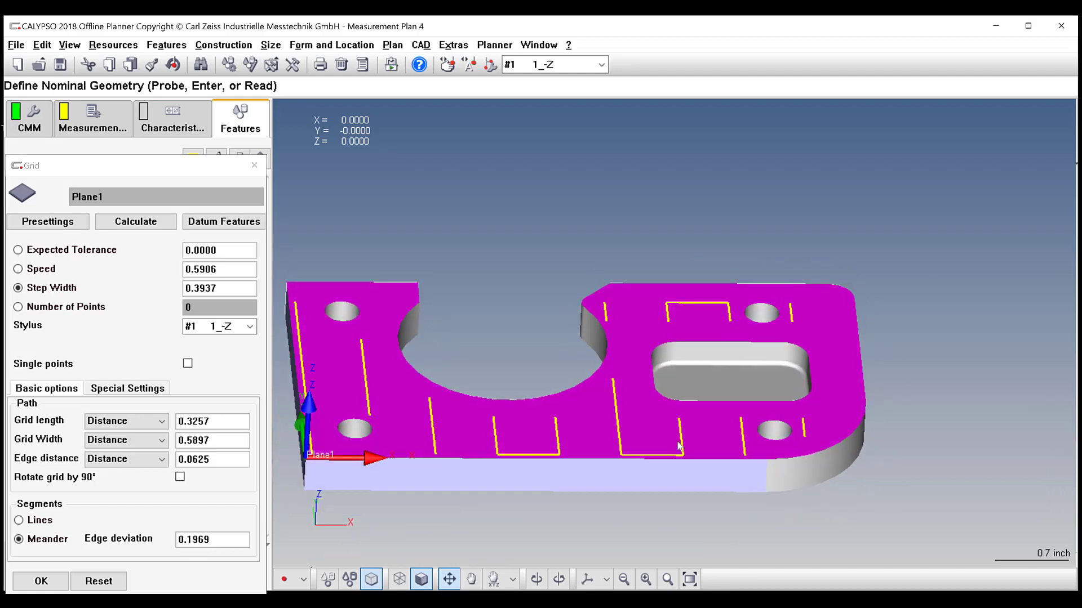
{"action": "left_click", "coordinate": [51, 586]}
{"action": "left_click", "coordinate": [54, 583]}
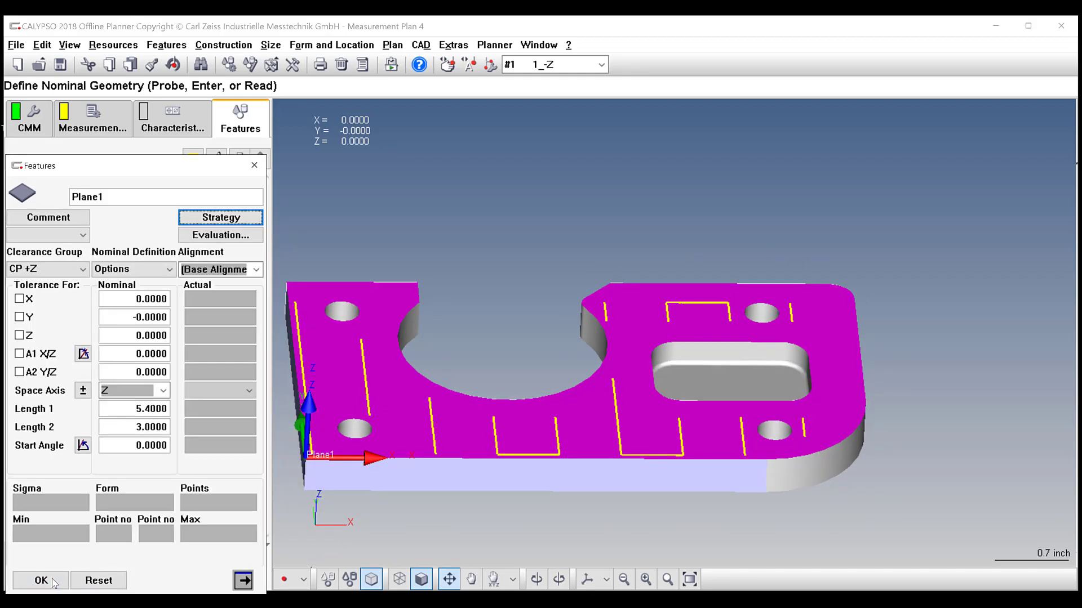
Step: Examine Plane1's evaluation settings, including constraints, point masking and filter/outlier options, and close the feature
{"action": "left_click", "coordinate": [221, 235]}
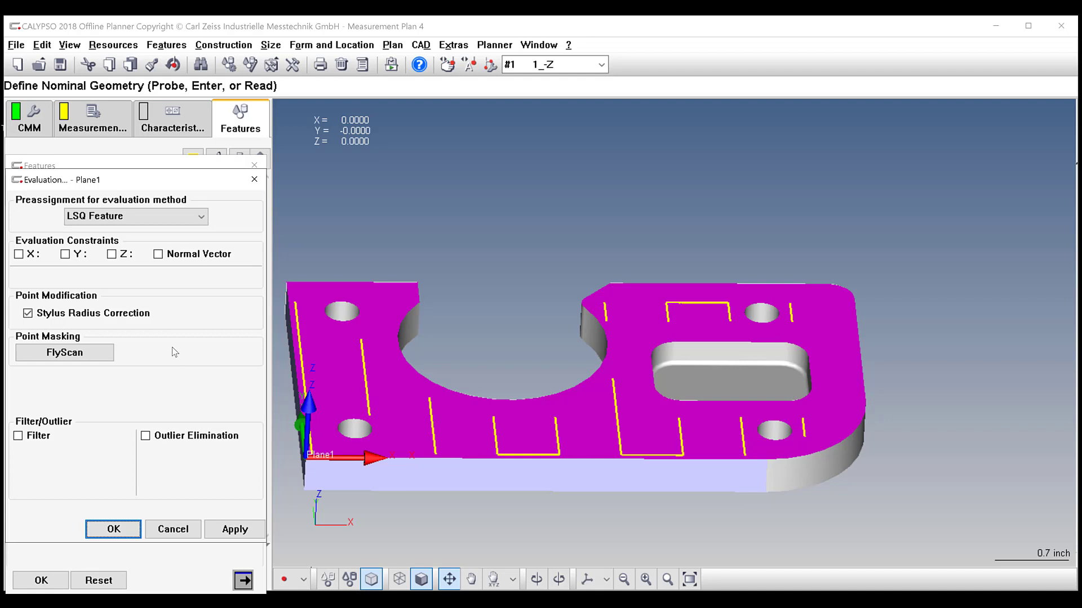
{"action": "scroll", "coordinate": [451, 435], "scroll_direction": "down", "scroll_amount": 1}
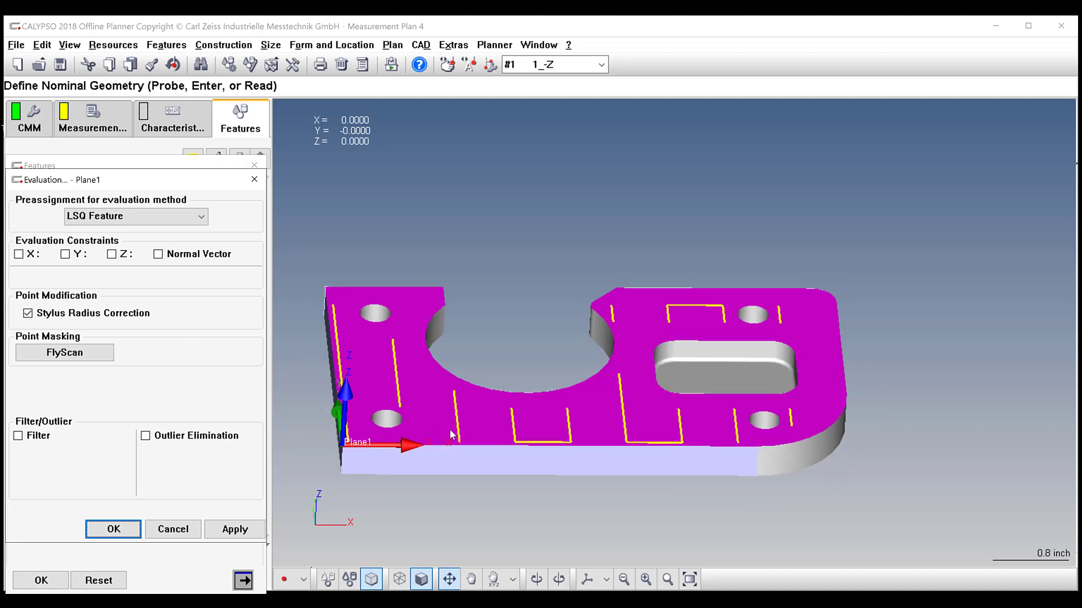
{"action": "scroll", "coordinate": [423, 441], "scroll_direction": "up", "scroll_amount": 2}
{"action": "scroll", "coordinate": [423, 440], "scroll_direction": "down", "scroll_amount": 1}
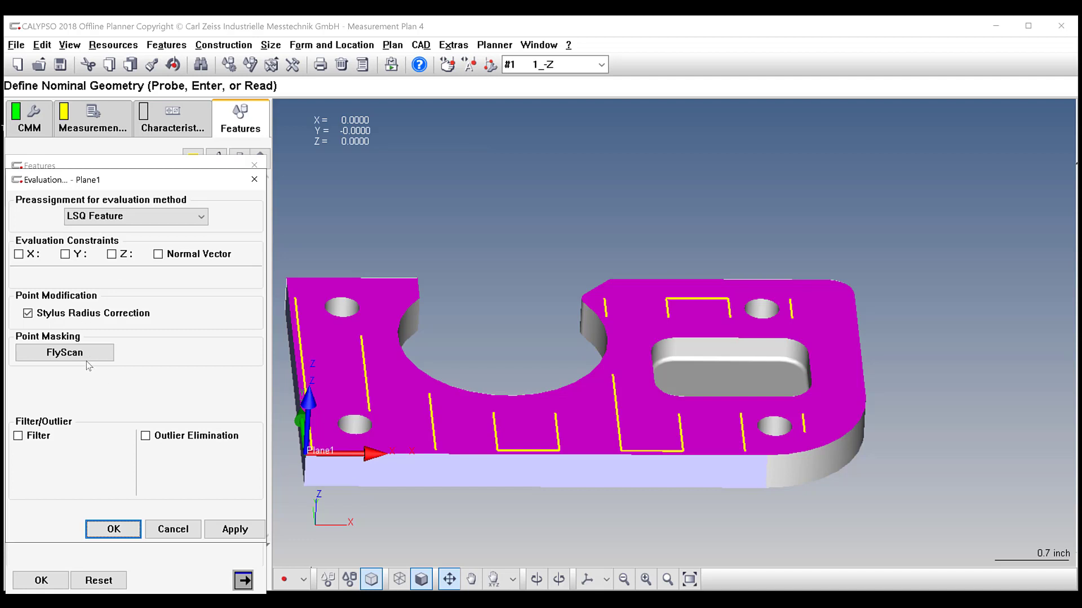
{"action": "left_click_drag", "start_coordinate": [132, 184], "coordinate": [177, 119]}
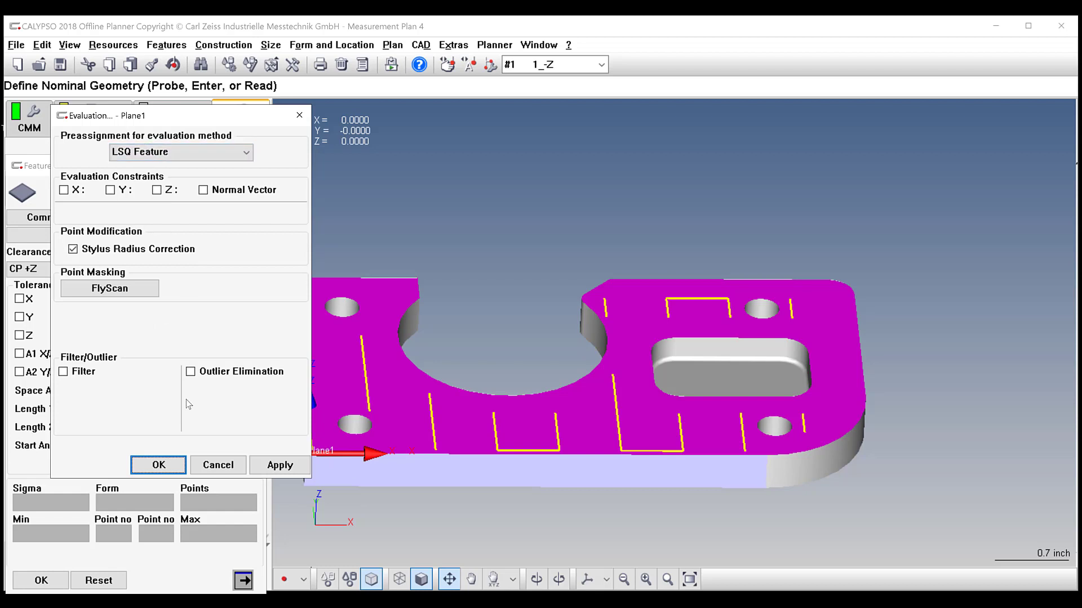
{"action": "left_click", "coordinate": [159, 465]}
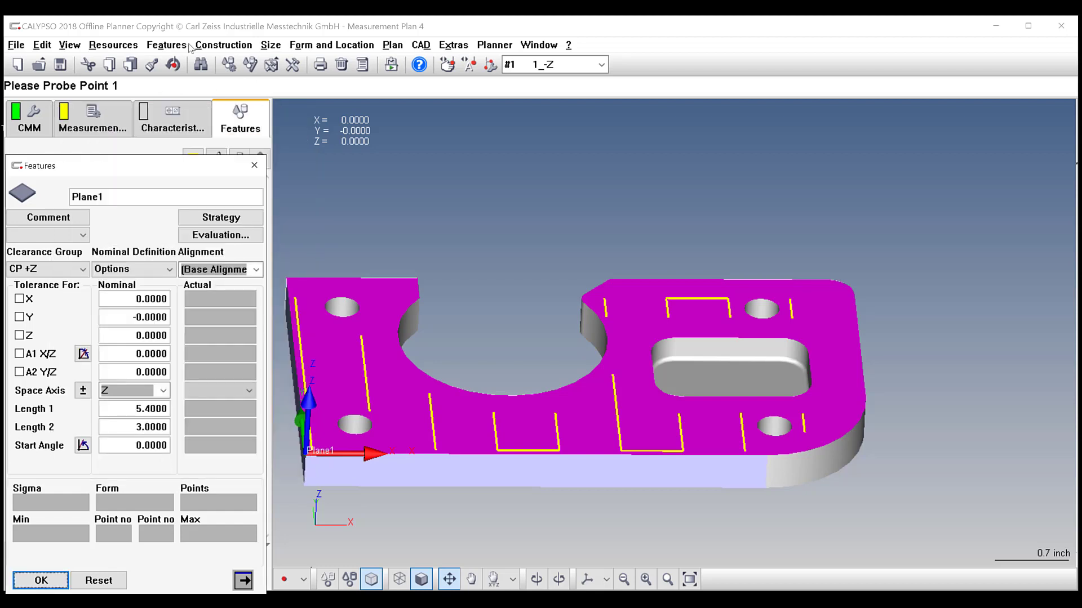
{"action": "left_click", "coordinate": [40, 580]}
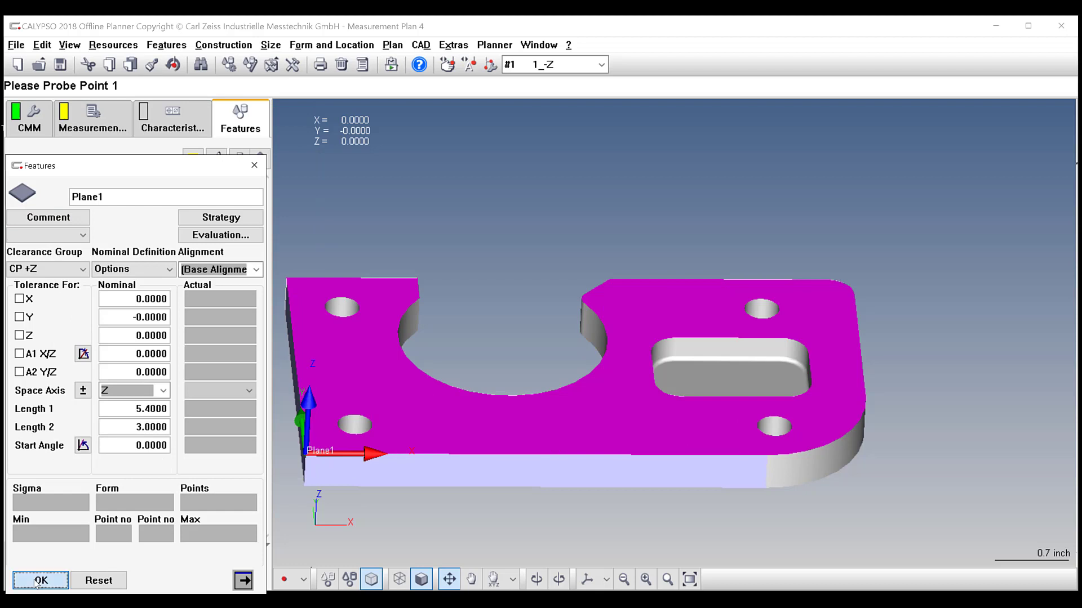
Step: Add a polyline measurement to the strategy of Plane2, the plate's long front side face, and open its settings
{"action": "double_click", "coordinate": [59, 221]}
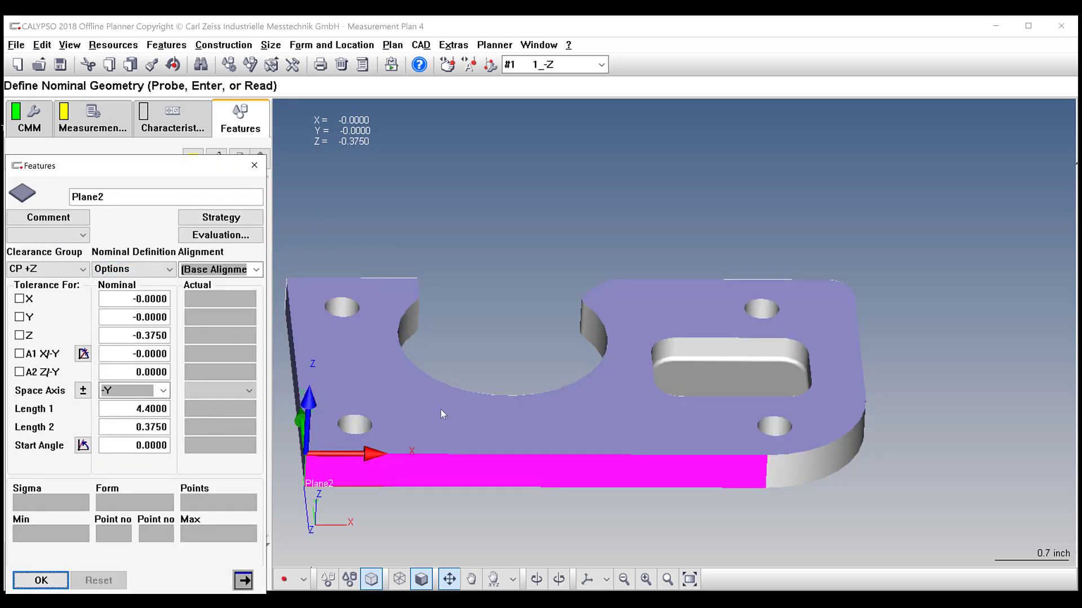
{"action": "scroll", "coordinate": [548, 452], "scroll_direction": "down", "scroll_amount": 3}
{"action": "scroll", "coordinate": [552, 452], "scroll_direction": "up", "scroll_amount": 5}
{"action": "scroll", "coordinate": [599, 446], "scroll_direction": "down", "scroll_amount": 1}
{"action": "middle_click_drag", "start_coordinate": [599, 447], "coordinate": [641, 432]}
{"action": "scroll", "coordinate": [640, 431], "scroll_direction": "down", "scroll_amount": 3}
{"action": "middle_click_drag", "start_coordinate": [590, 395], "coordinate": [577, 405]}
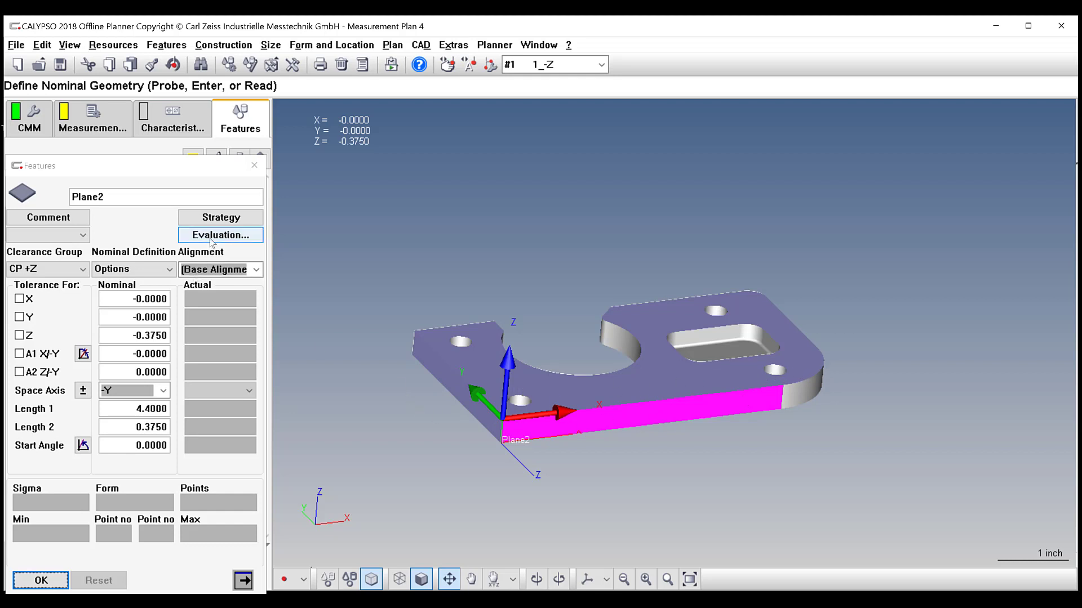
{"action": "left_click", "coordinate": [221, 218]}
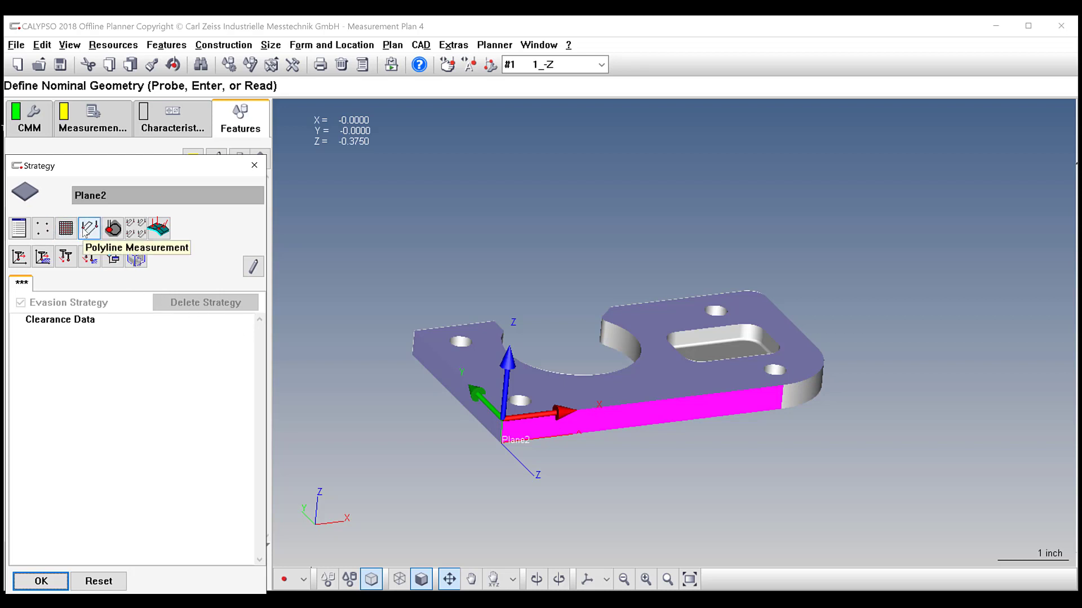
{"action": "left_click", "coordinate": [89, 228]}
{"action": "double_click", "coordinate": [43, 331]}
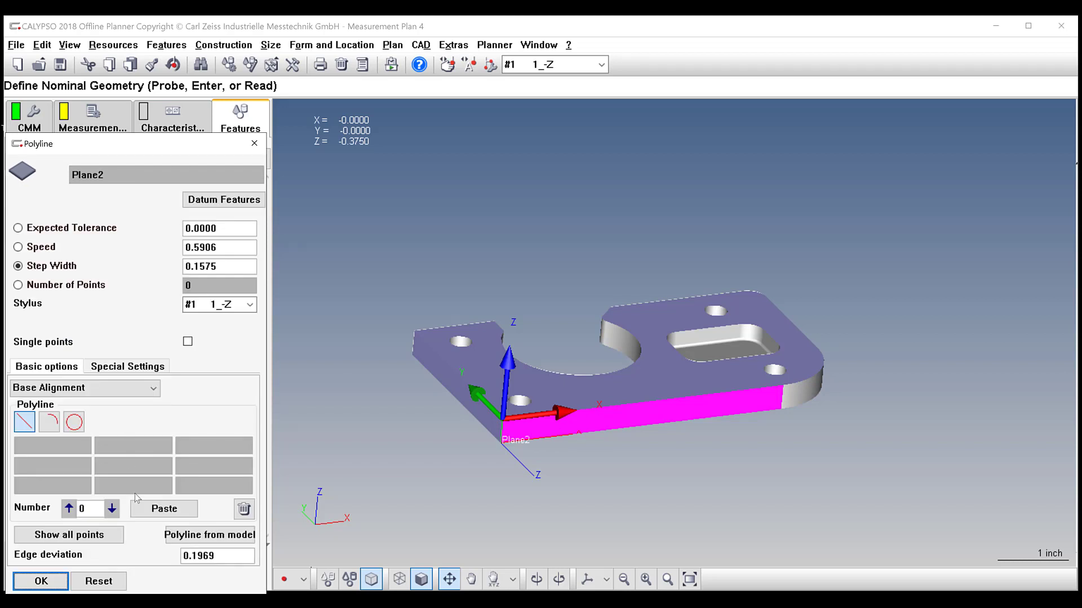
Step: Generate Plane2's polyline from the model with an edge distance of 0.125 inch and accept the feature
{"action": "left_click", "coordinate": [198, 535]}
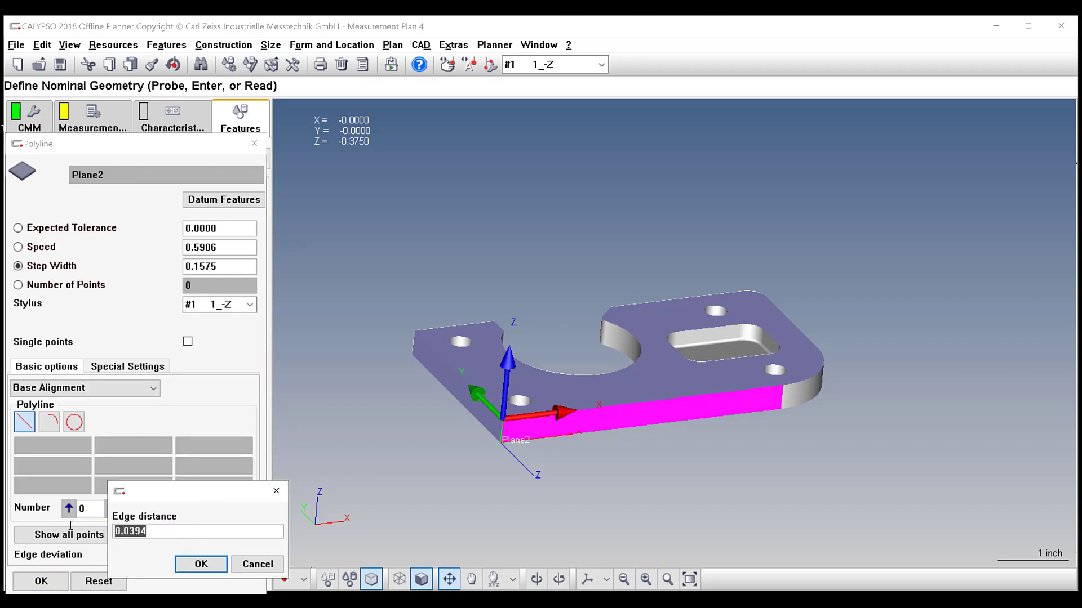
{"action": "type", "text": ".125"}
{"action": "left_click", "coordinate": [201, 564]}
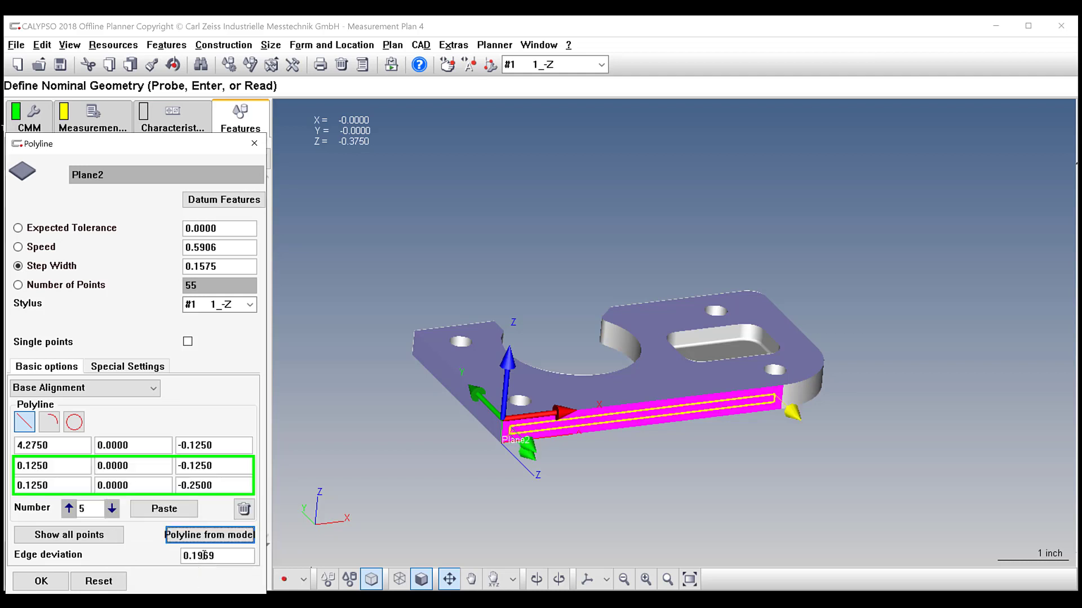
{"action": "left_click", "coordinate": [41, 581]}
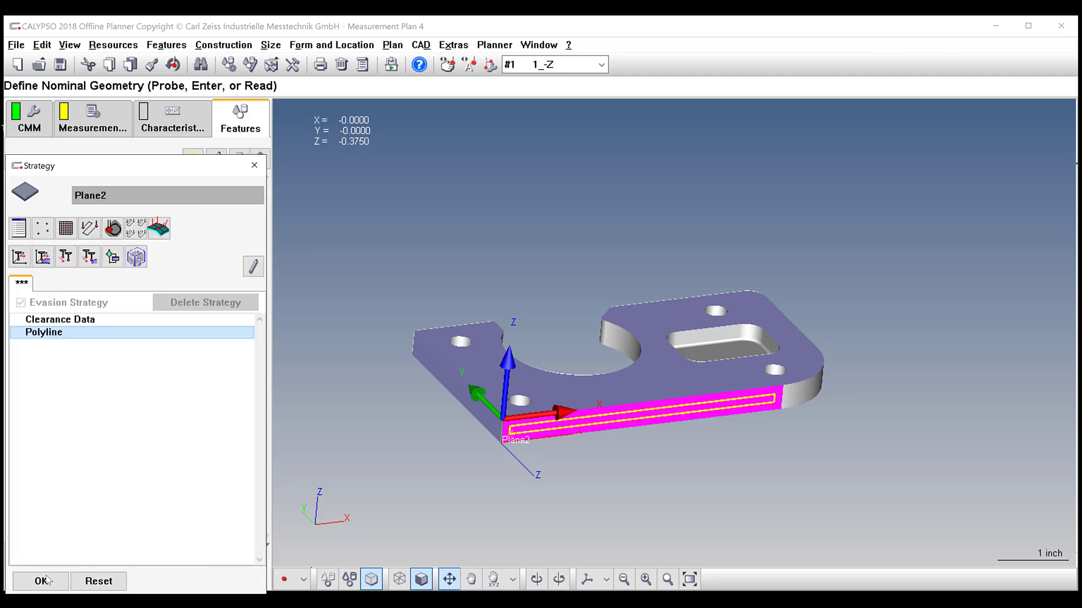
{"action": "left_click", "coordinate": [40, 581]}
{"action": "left_click", "coordinate": [41, 581]}
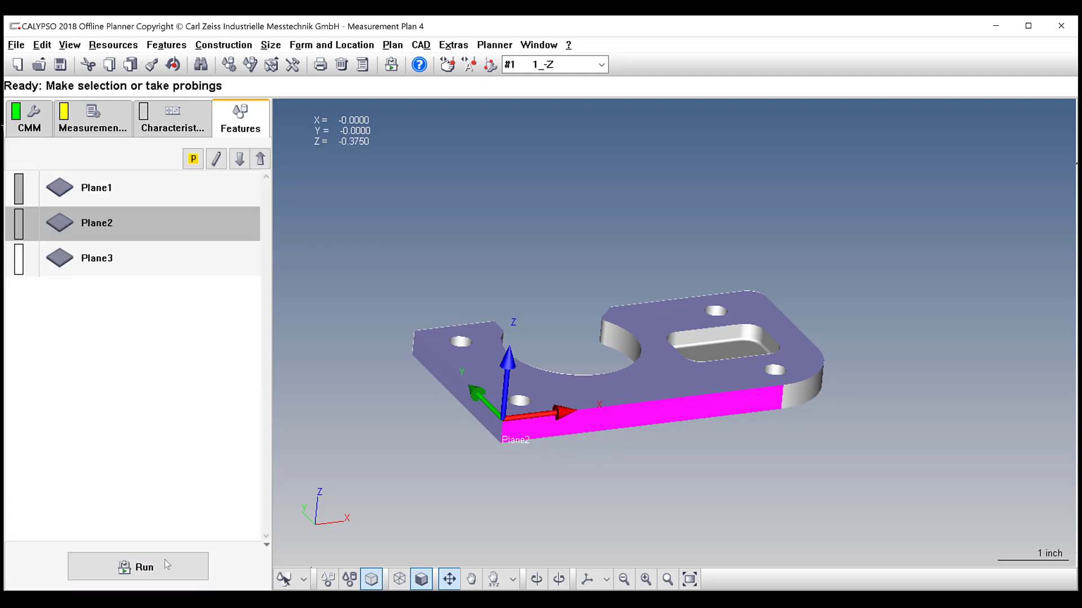
Step: Add a polyline measurement to the strategy of Plane3, the plate's -X side face, and open its settings
{"action": "left_click", "coordinate": [83, 262]}
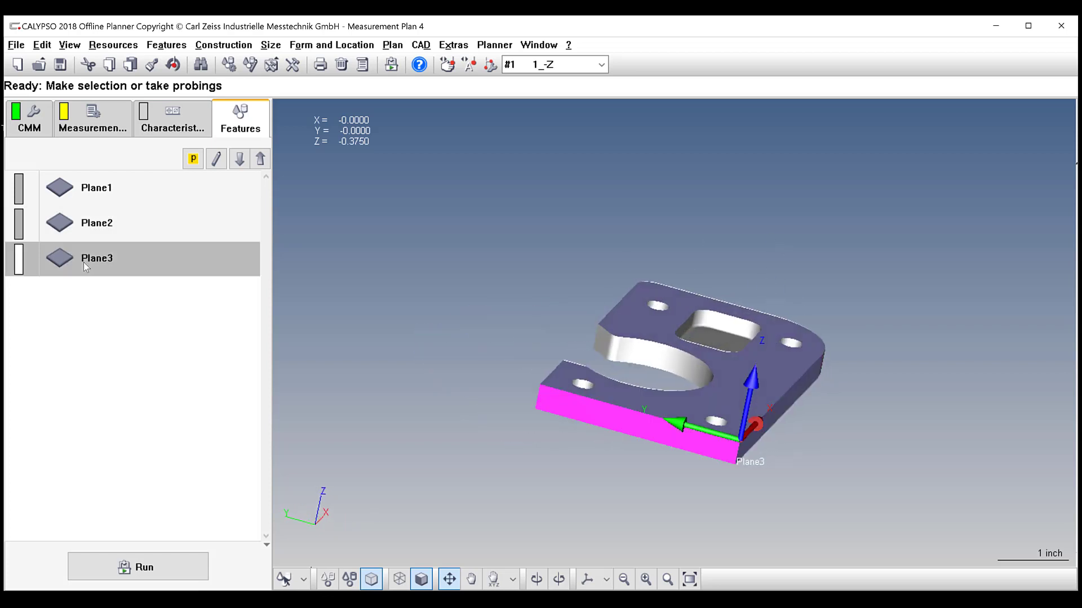
{"action": "left_click", "coordinate": [102, 224]}
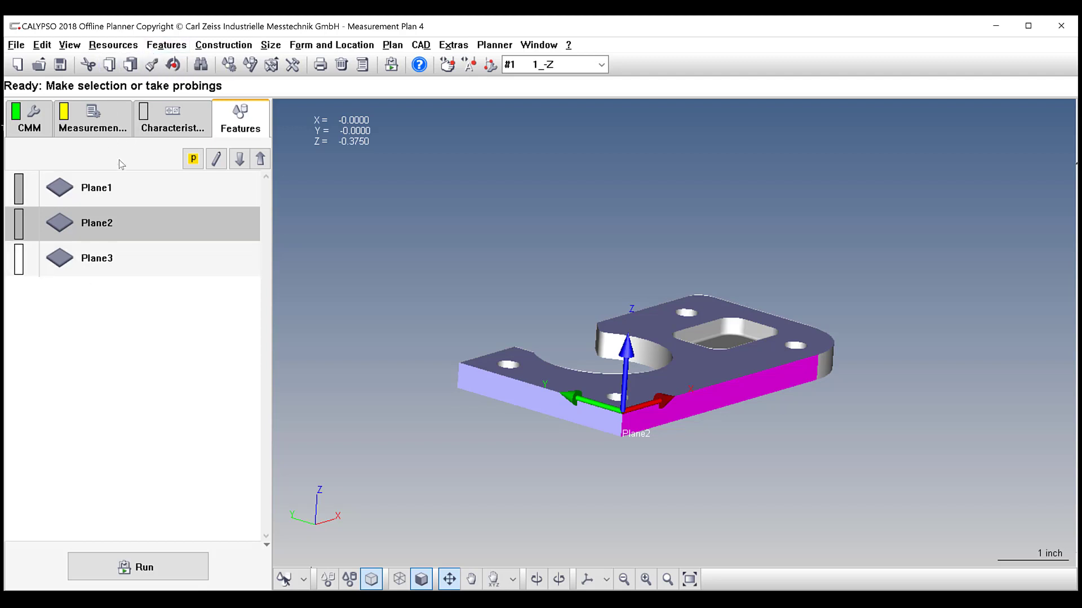
{"action": "double_click", "coordinate": [112, 263]}
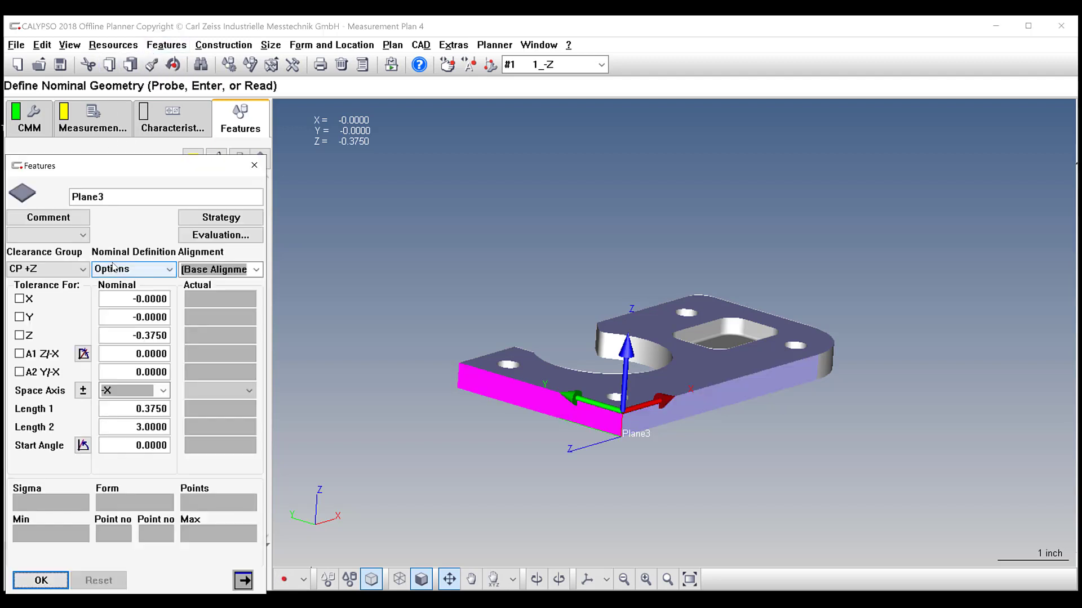
{"action": "left_click", "coordinate": [217, 214]}
{"action": "left_click", "coordinate": [89, 228]}
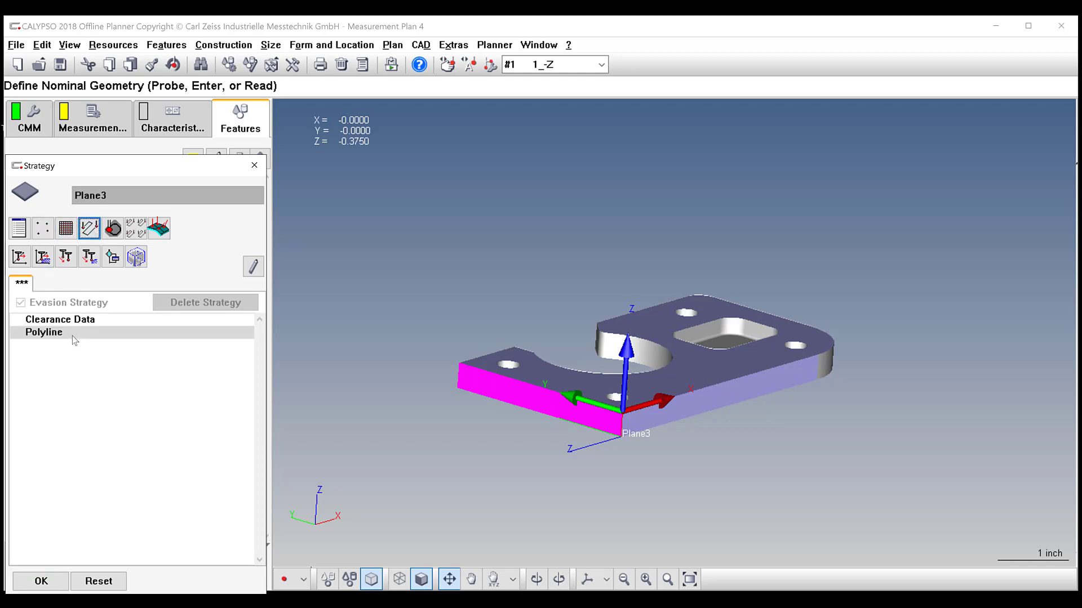
{"action": "double_click", "coordinate": [73, 336]}
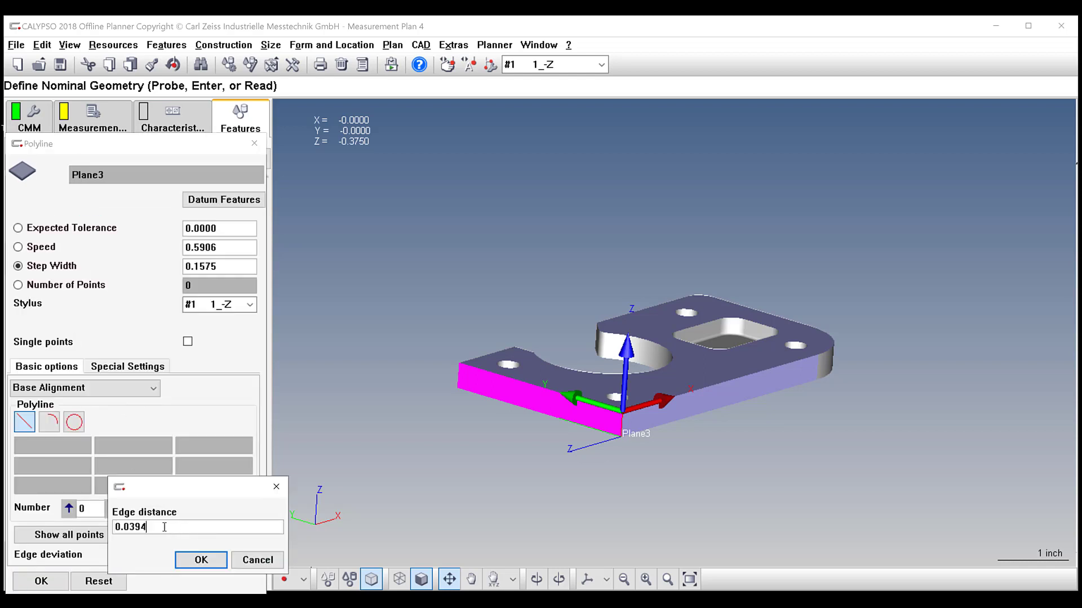
Step: Generate the polyline for Plane3 from the model at an edge distance of 0.125 inch and accept the feature
{"action": "type", "text": ".125"}
{"action": "left_click", "coordinate": [201, 560]}
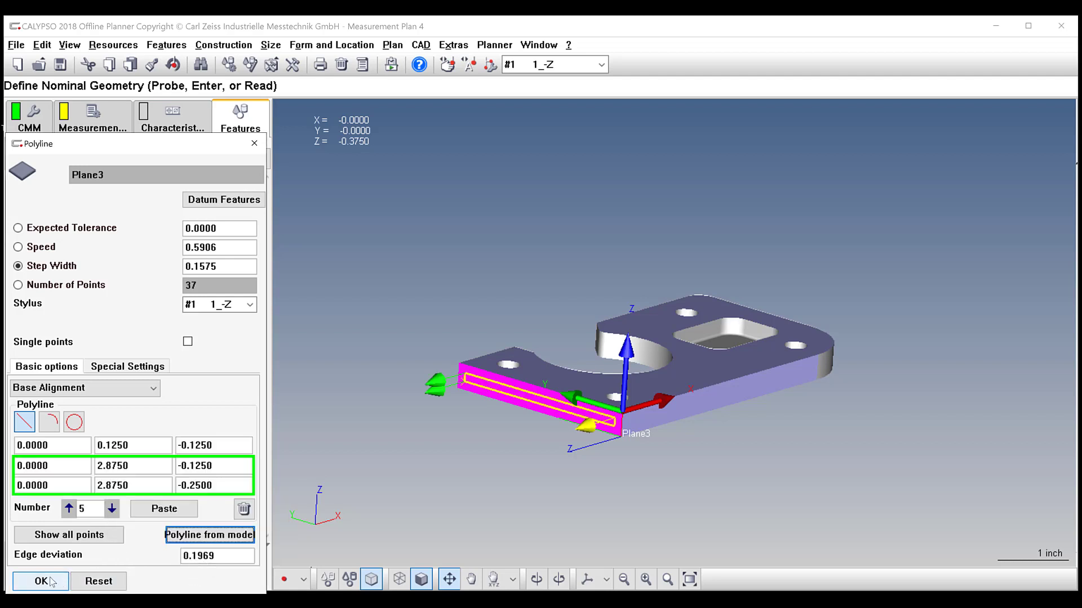
{"action": "left_click", "coordinate": [42, 581]}
{"action": "left_click", "coordinate": [41, 581]}
{"action": "left_click", "coordinate": [41, 581]}
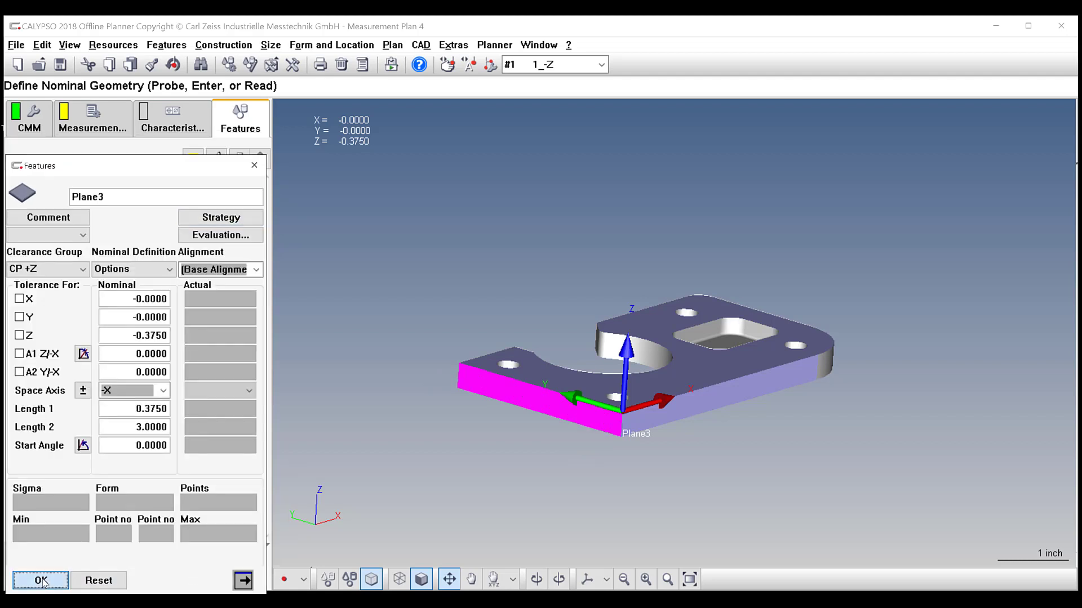
Step: Open the section options for creating features from the CAD model and pick the plate's top face
{"action": "mouse_move", "coordinate": [647, 417]}
{"action": "left_mouse_down"}
{"action": "mouse_move", "coordinate": [663, 410]}
{"action": "mouse_move", "coordinate": [657, 430]}
{"action": "mouse_move", "coordinate": [647, 427]}
{"action": "mouse_move", "coordinate": [678, 417]}
{"action": "mouse_move", "coordinate": [539, 414]}
{"action": "mouse_move", "coordinate": [607, 393]}
{"action": "mouse_move", "coordinate": [665, 398]}
{"action": "mouse_move", "coordinate": [621, 404]}
{"action": "mouse_move", "coordinate": [652, 406]}
{"action": "mouse_move", "coordinate": [644, 410]}
{"action": "left_mouse_up"}
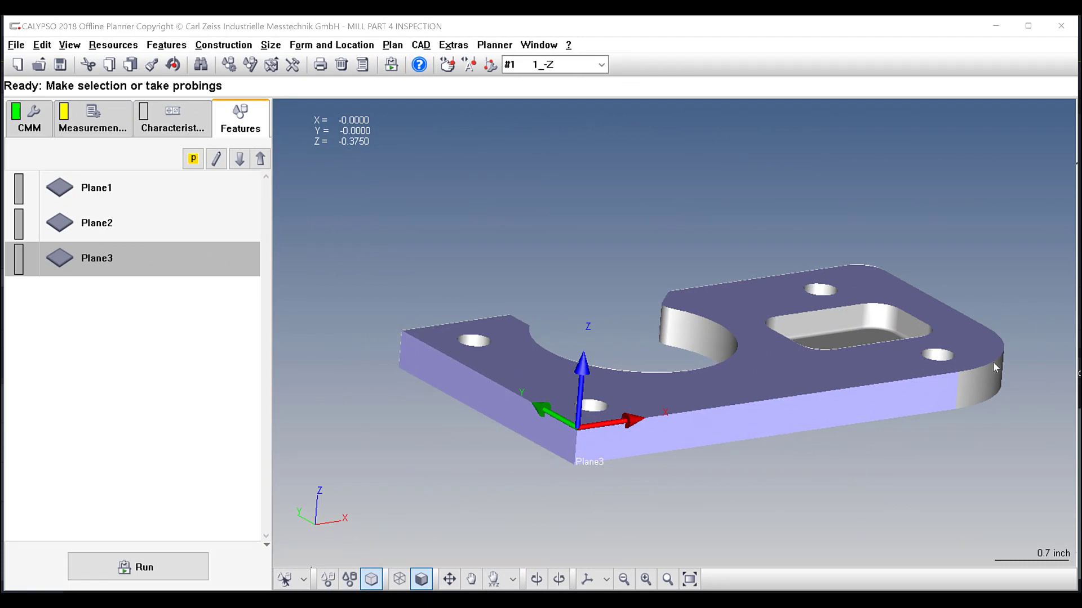
{"action": "left_click", "coordinate": [421, 45]}
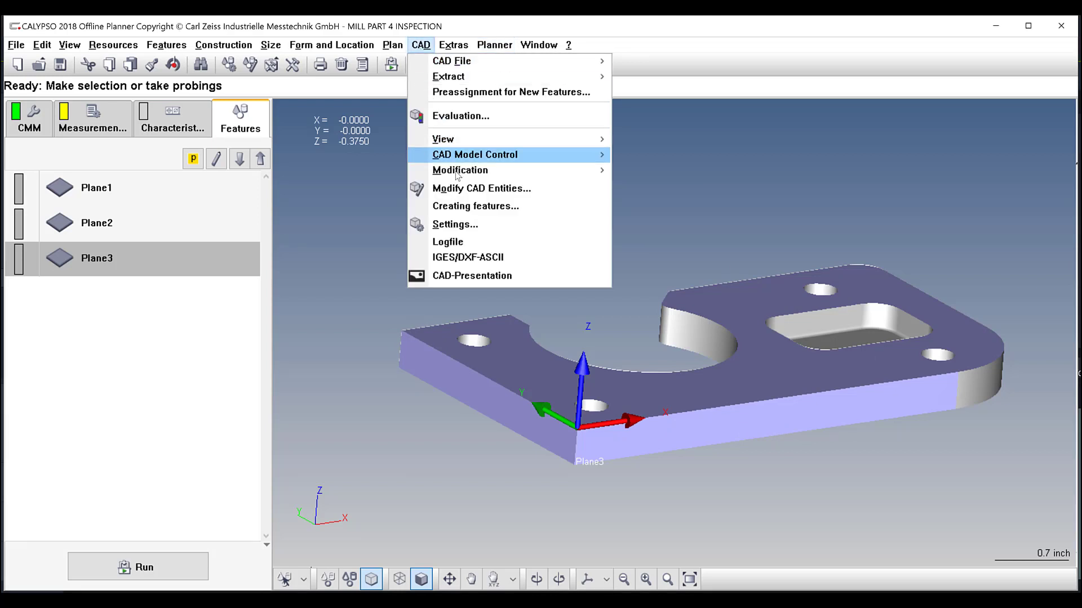
{"action": "left_click", "coordinate": [475, 206]}
{"action": "left_click", "coordinate": [227, 151]}
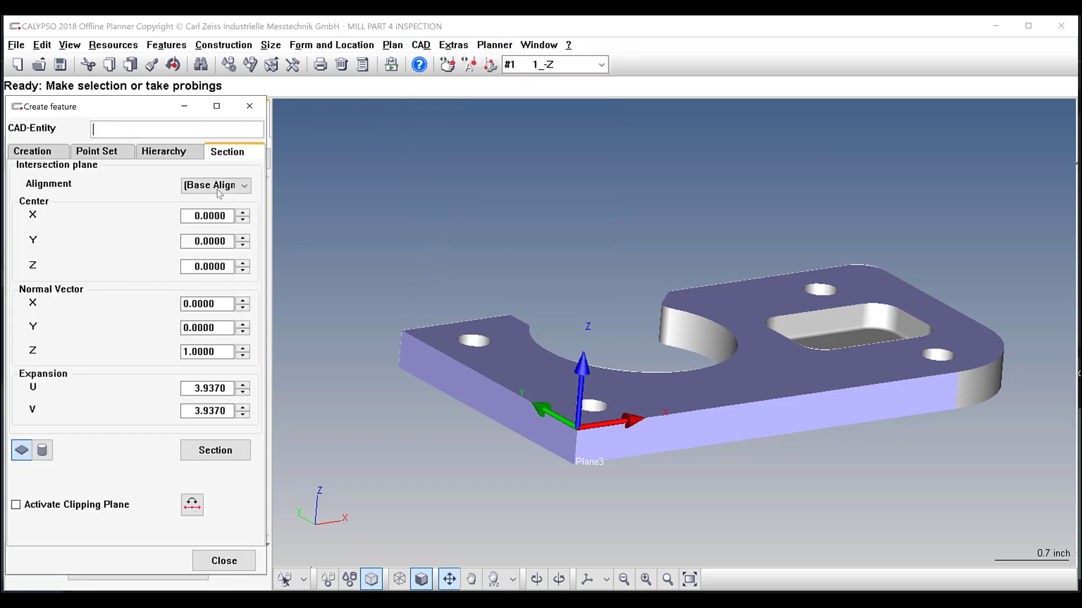
{"action": "left_click", "coordinate": [534, 380]}
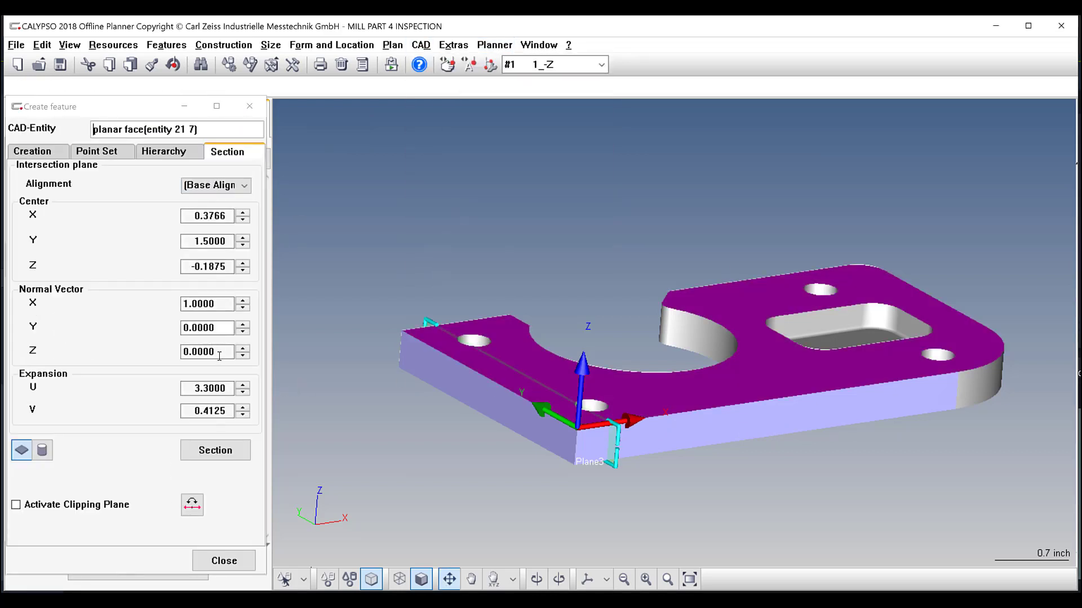
Step: Set the intersection plane's normal vector to X 0, Y 0, Z 1 so it lies parallel to the top face
{"action": "left_click_drag", "start_coordinate": [219, 356], "coordinate": [120, 352]}
{"action": "type", "text": "1.0"}
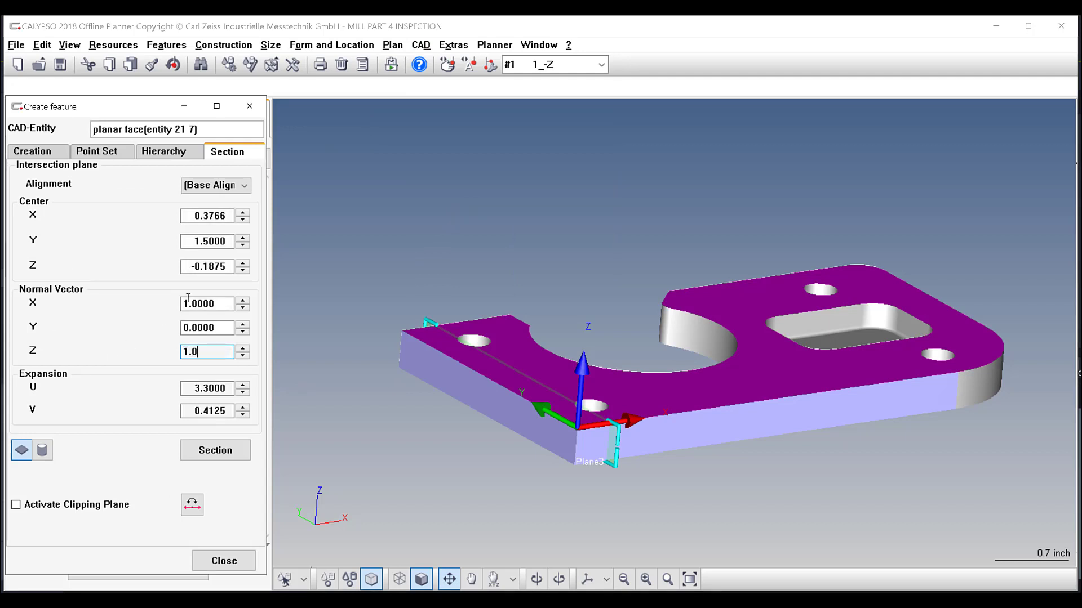
{"action": "double_click", "coordinate": [218, 304]}
{"action": "type", "text": "0"}
{"action": "left_click", "coordinate": [219, 329]}
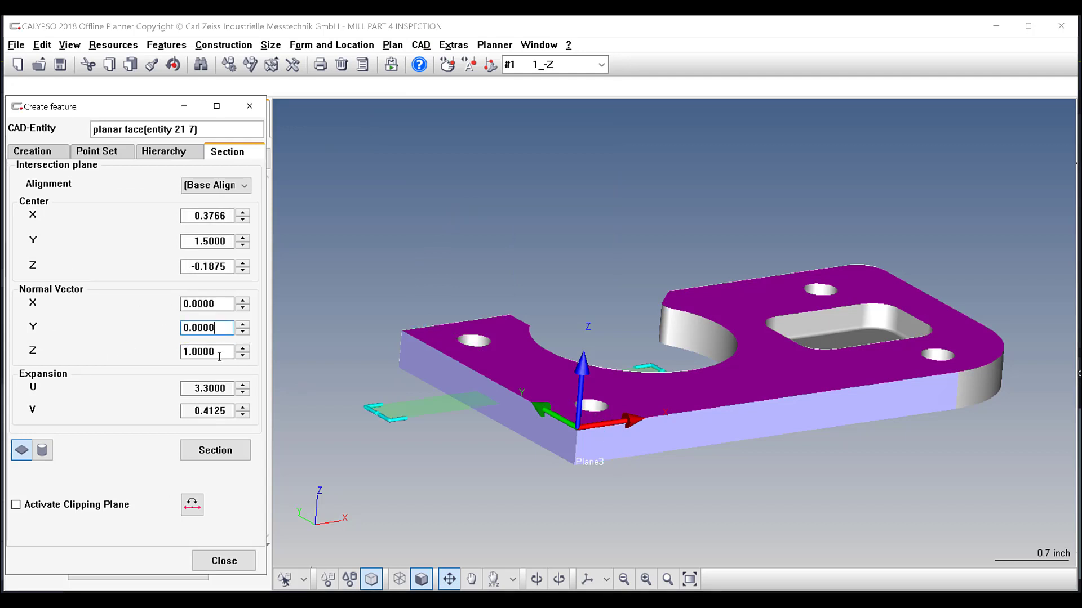
Step: Stretch the intersection plane's corners beyond the part's whole outline, to an expansion of about 5.99 by 3.85 inches
{"action": "left_click_drag", "start_coordinate": [394, 421], "coordinate": [580, 462]}
{"action": "left_click_drag", "start_coordinate": [779, 439], "coordinate": [1072, 394]}
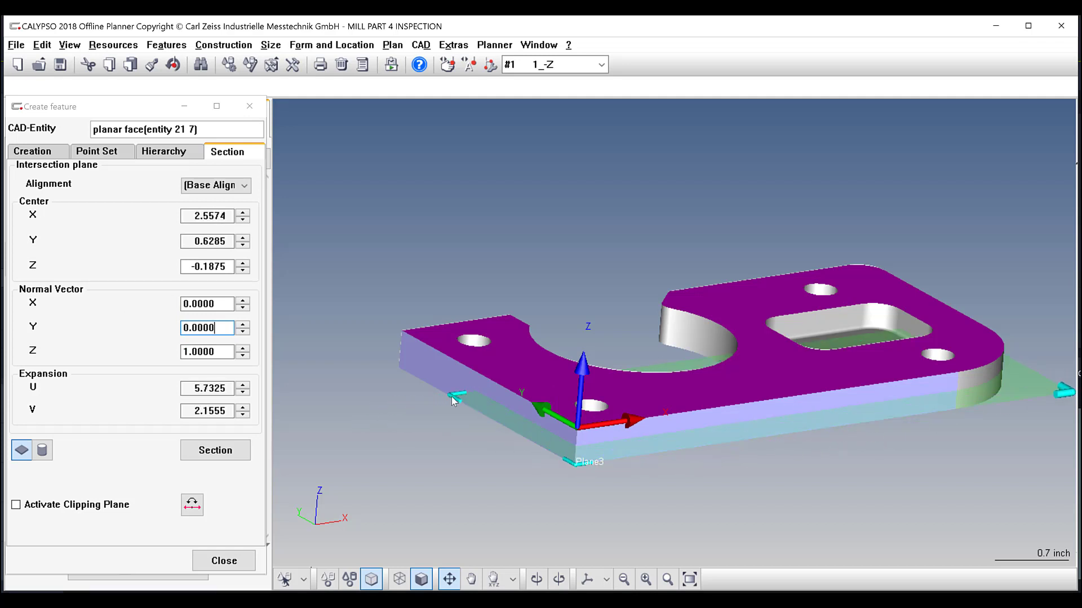
{"action": "left_click_drag", "start_coordinate": [456, 397], "coordinate": [362, 342]}
{"action": "scroll", "coordinate": [858, 451], "scroll_direction": "down", "scroll_amount": 2}
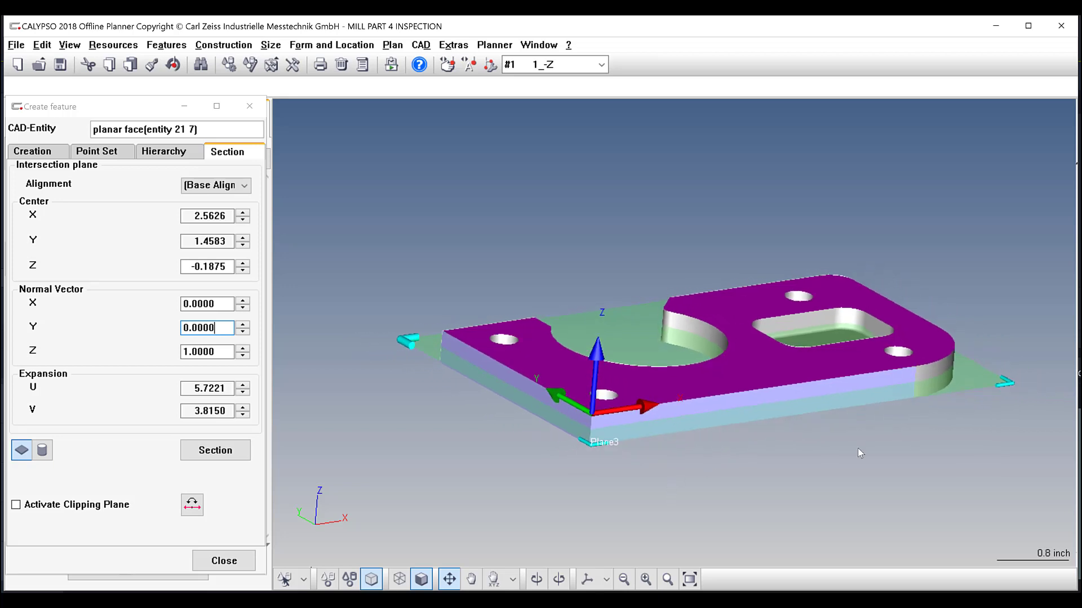
{"action": "middle_click_drag", "start_coordinate": [750, 540], "coordinate": [759, 495]}
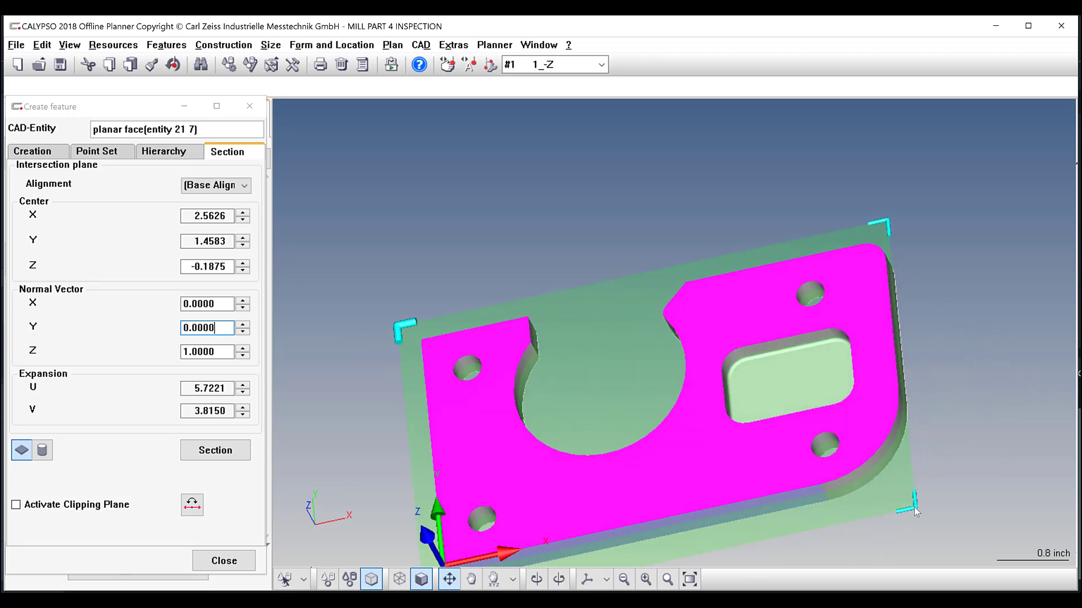
{"action": "left_click_drag", "start_coordinate": [914, 507], "coordinate": [939, 506]}
{"action": "middle_click_drag", "start_coordinate": [909, 501], "coordinate": [845, 549]}
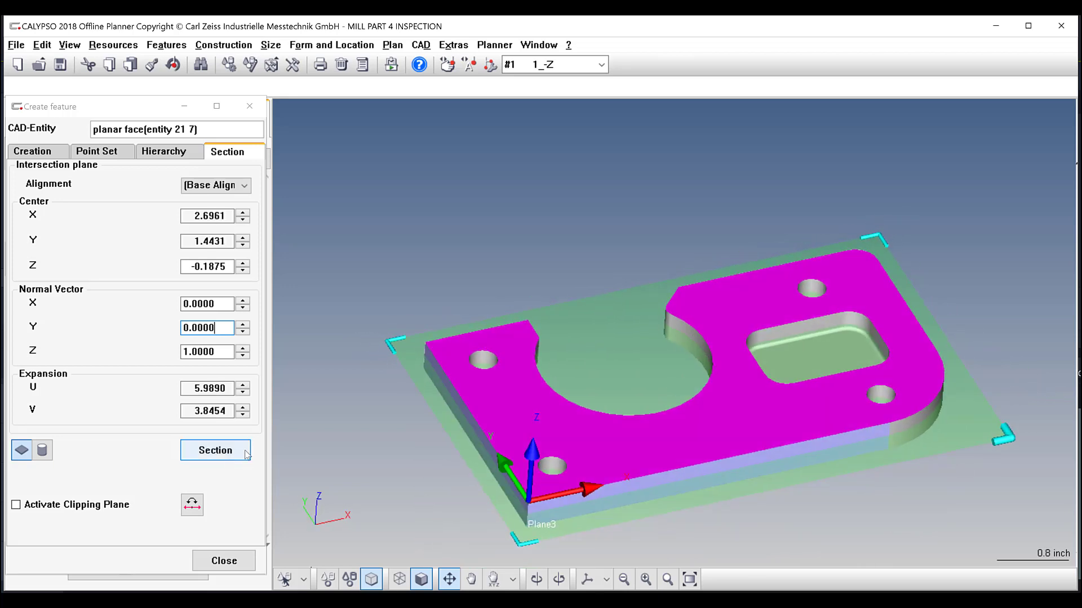
Step: Set the intersection plane's center Z to -0.0625 and section the part there
{"action": "left_click_drag", "start_coordinate": [226, 267], "coordinate": [204, 267]}
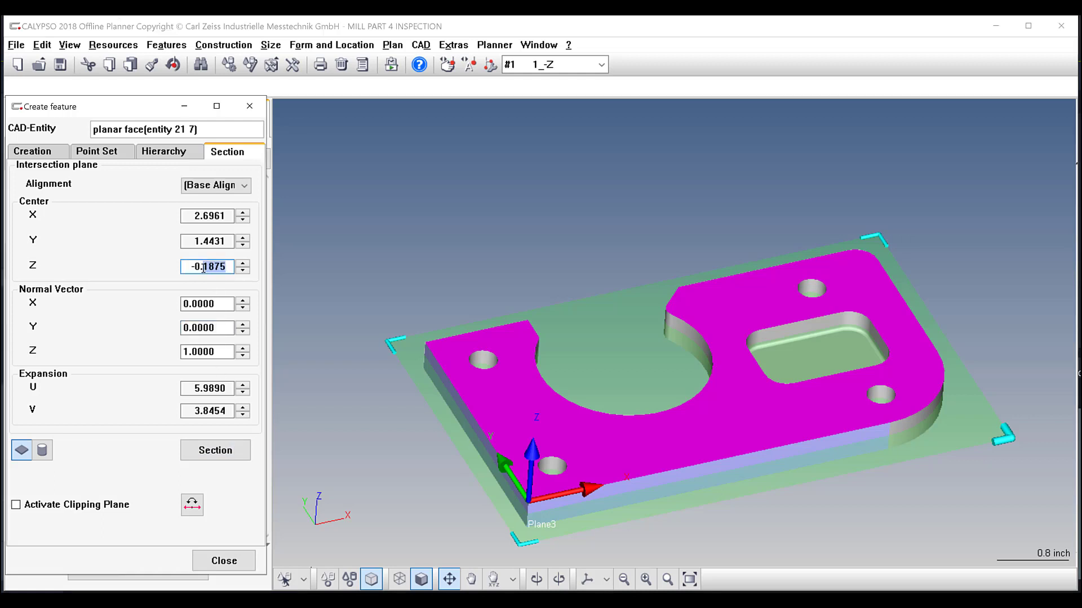
{"action": "middle_click_drag", "start_coordinate": [632, 461], "coordinate": [635, 406]}
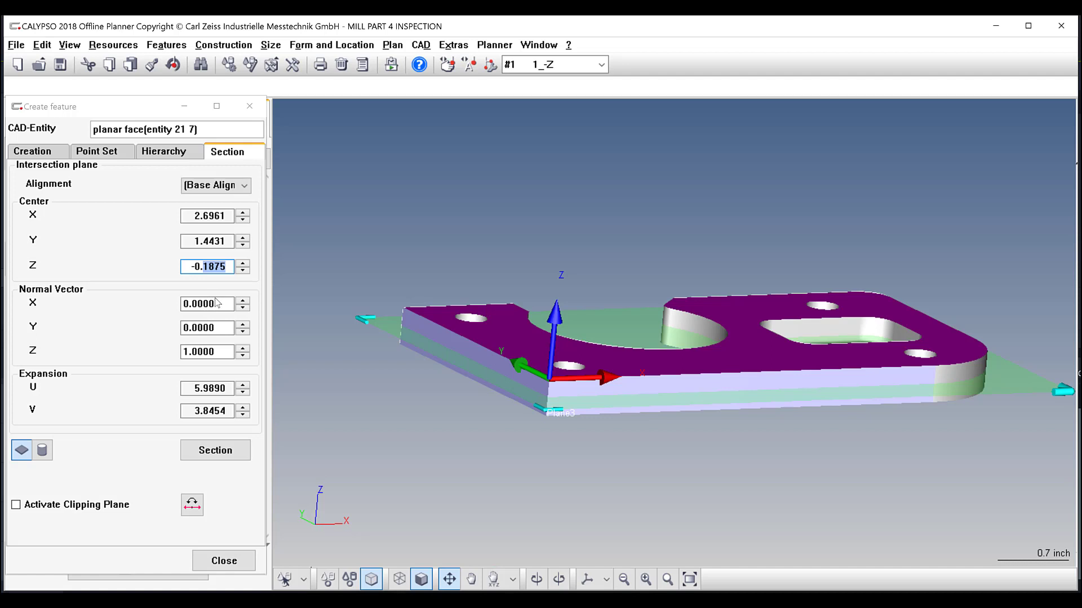
{"action": "left_click", "coordinate": [221, 267]}
{"action": "left_click_drag", "start_coordinate": [227, 266], "coordinate": [200, 269]}
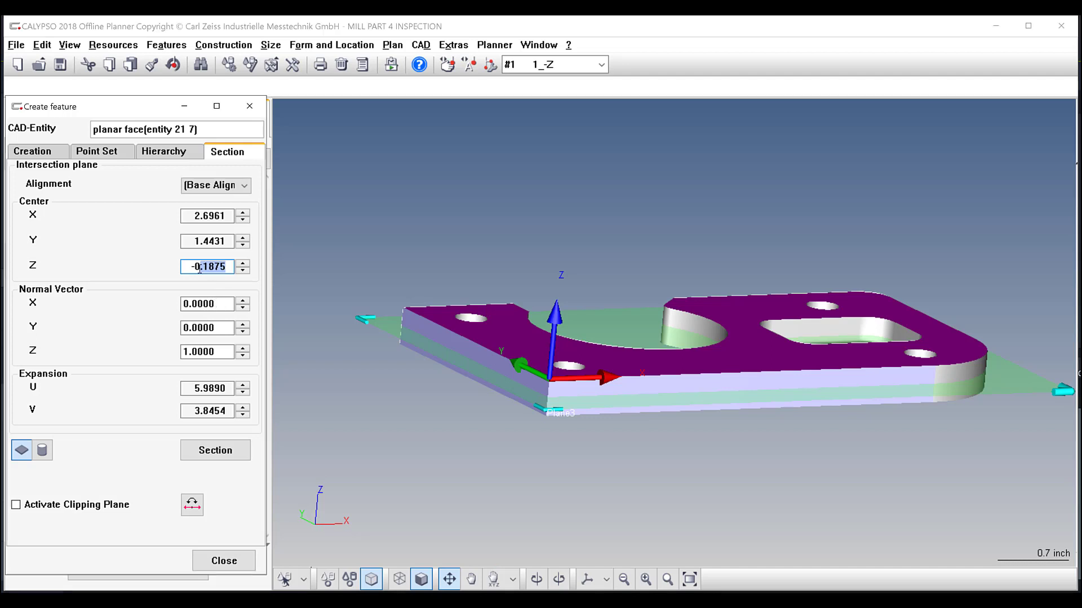
{"action": "type", "text": "0625"}
{"action": "left_click", "coordinate": [229, 448]}
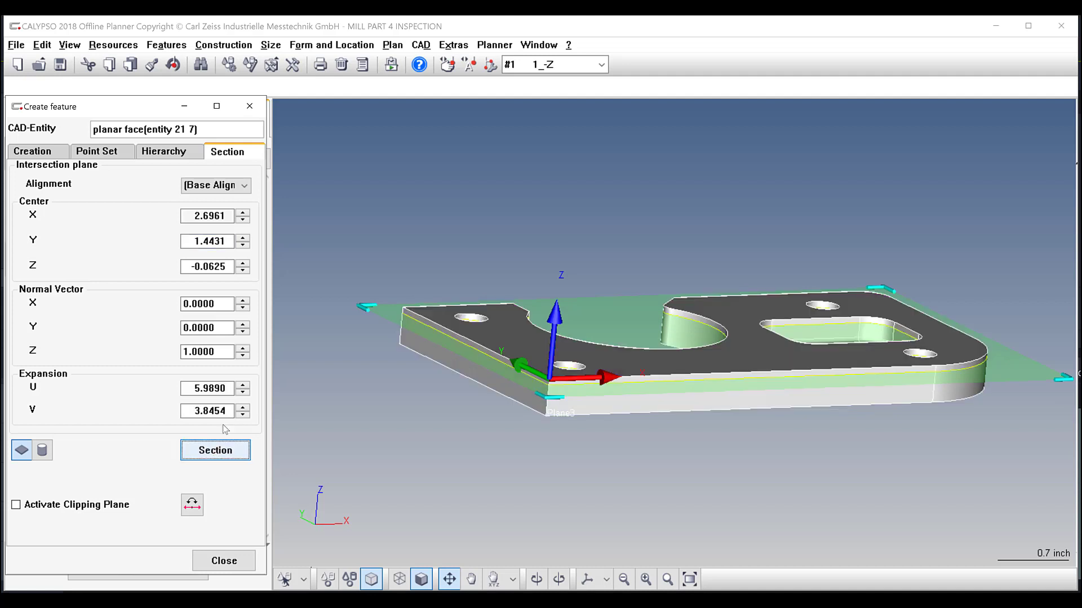
Step: Set the intersection plane's center Z to -0.25 and cut a second section through the part
{"action": "left_click_drag", "start_coordinate": [227, 267], "coordinate": [203, 271]}
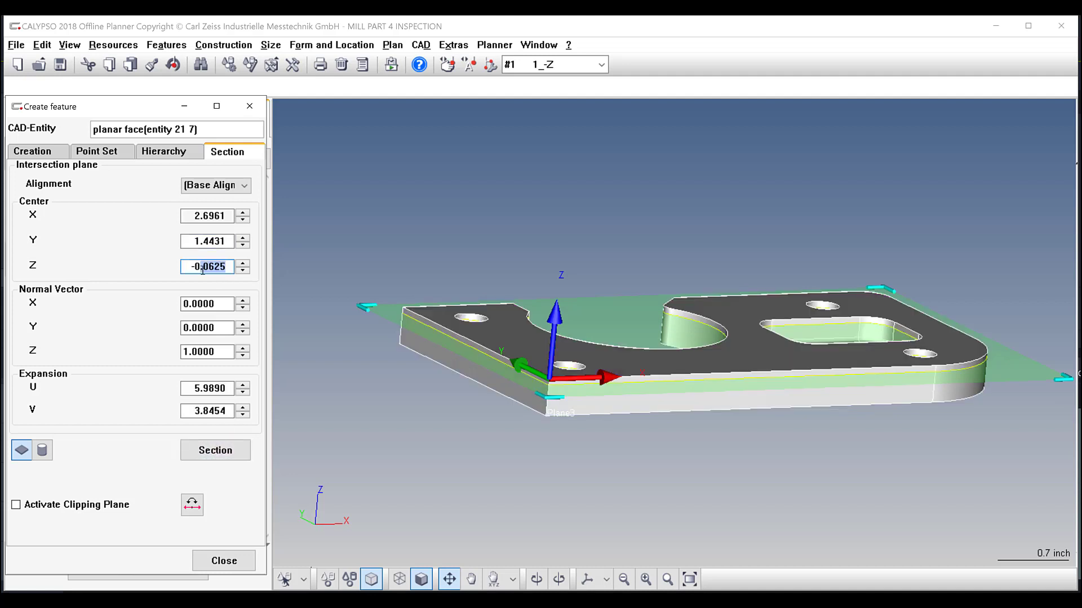
{"action": "type", "text": "25"}
{"action": "left_click", "coordinate": [228, 446]}
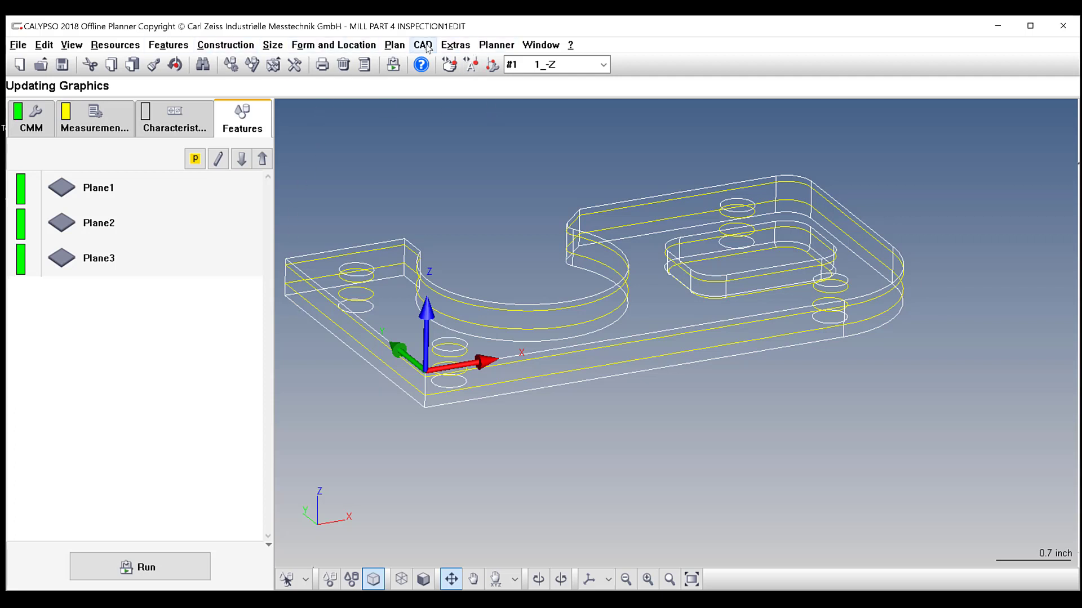
Step: Add a Free Form Surface feature and open its definition
{"action": "left_click", "coordinate": [167, 45]}
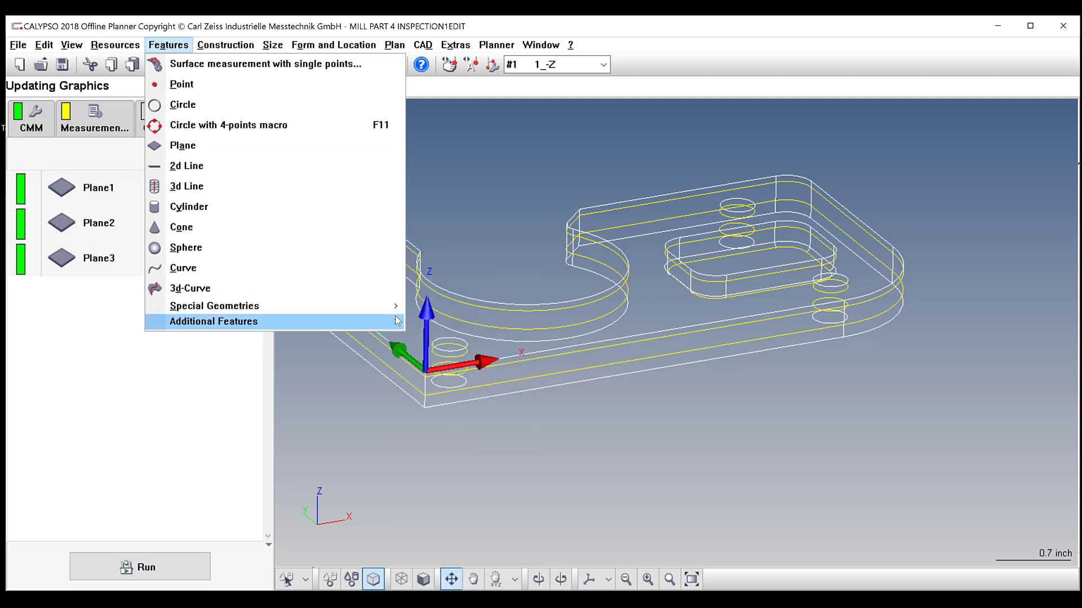
{"action": "mouse_move", "coordinate": [399, 306]}
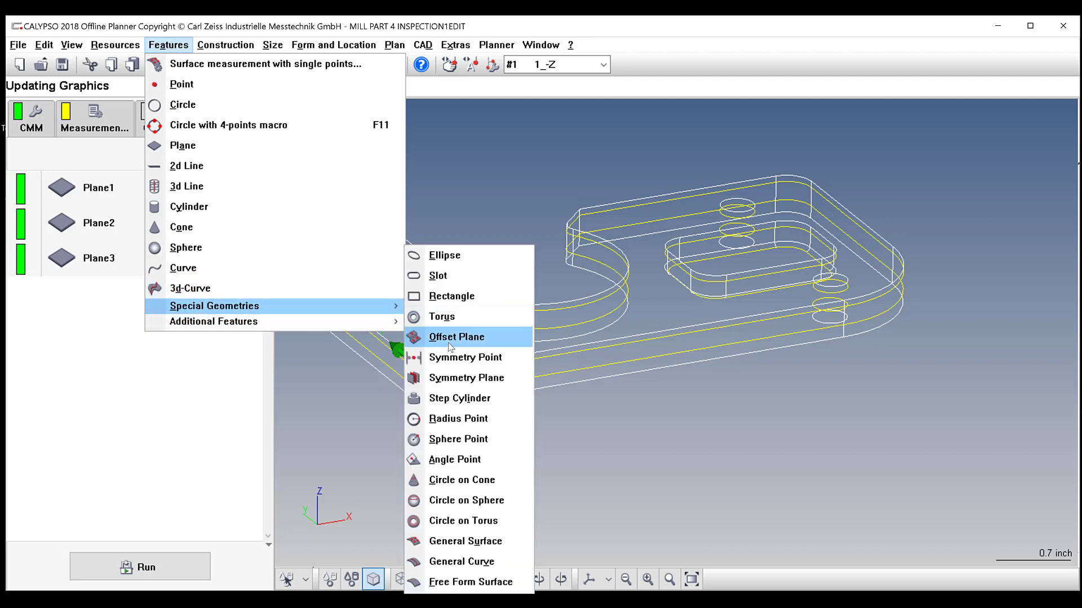
{"action": "left_click", "coordinate": [487, 589]}
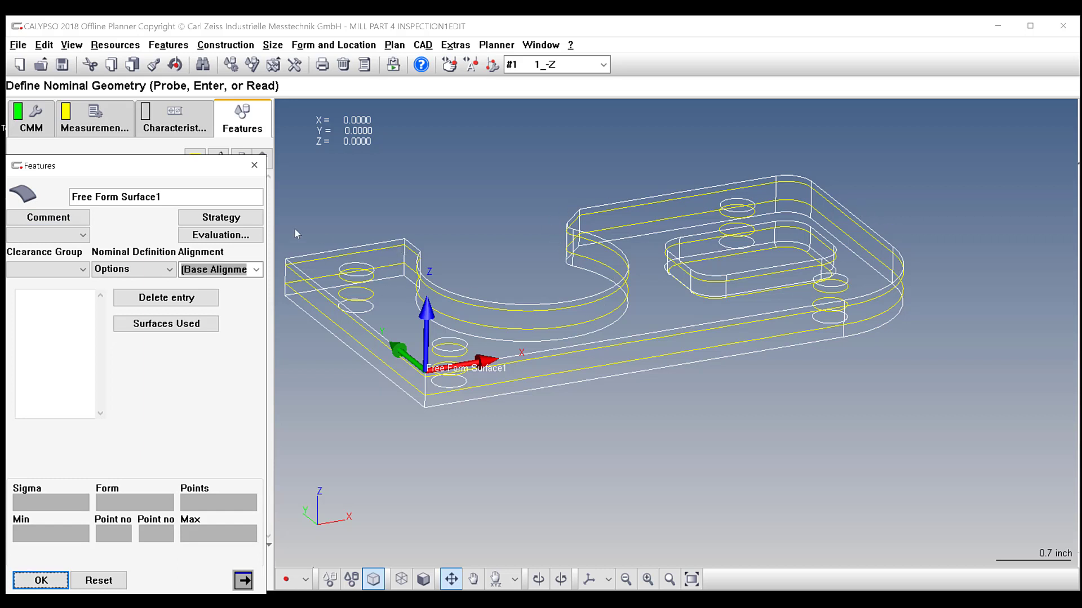
Step: Try to choose a clearance group in the clearance data of the free form surface's strategy
{"action": "left_click", "coordinate": [221, 218]}
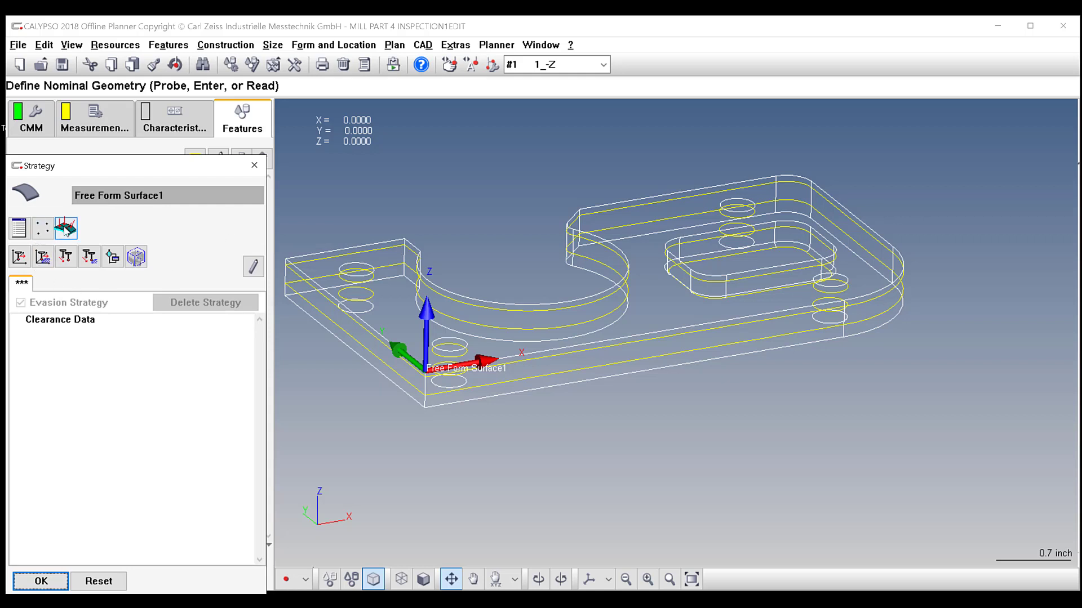
{"action": "double_click", "coordinate": [62, 321]}
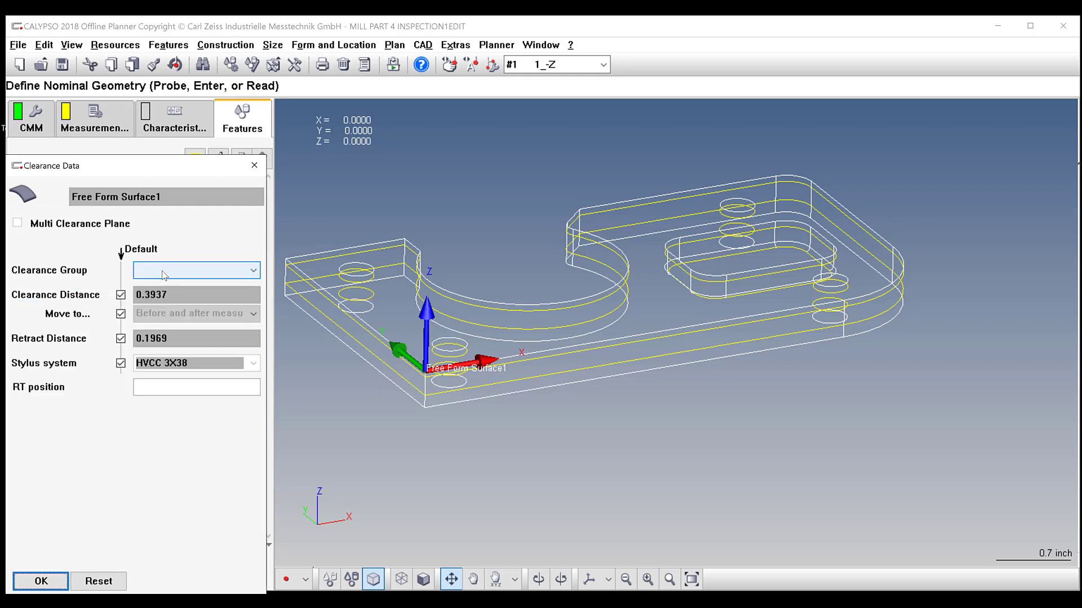
{"action": "left_click", "coordinate": [161, 275]}
{"action": "left_click", "coordinate": [164, 274]}
{"action": "left_click", "coordinate": [40, 581]}
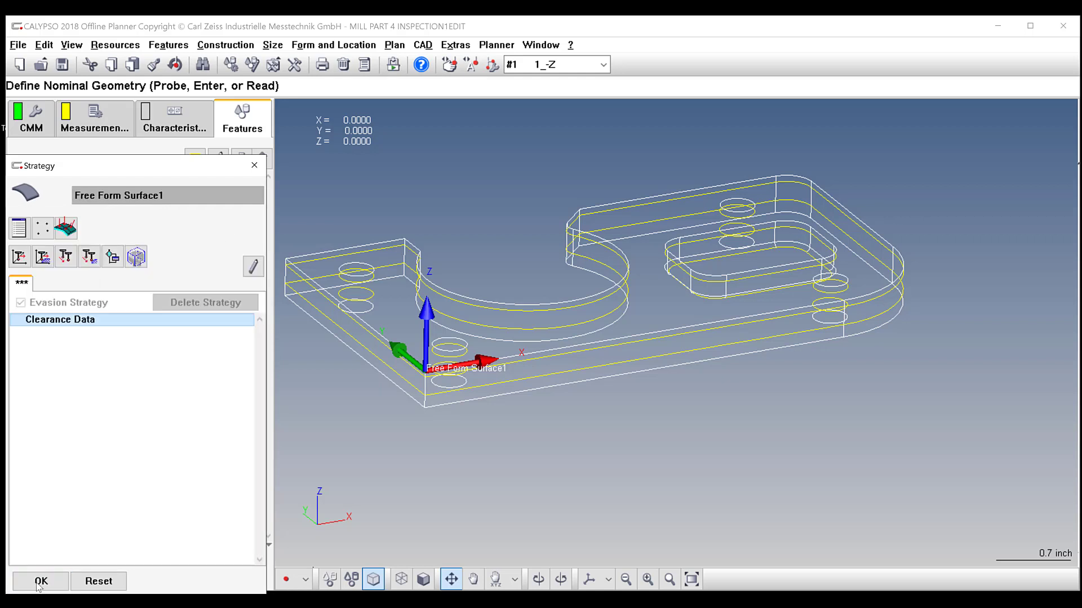
{"action": "left_click", "coordinate": [41, 584]}
Step: Set the free form surface's clearance group to CP +Z and check it in the strategy's clearance data
{"action": "left_click", "coordinate": [41, 269]}
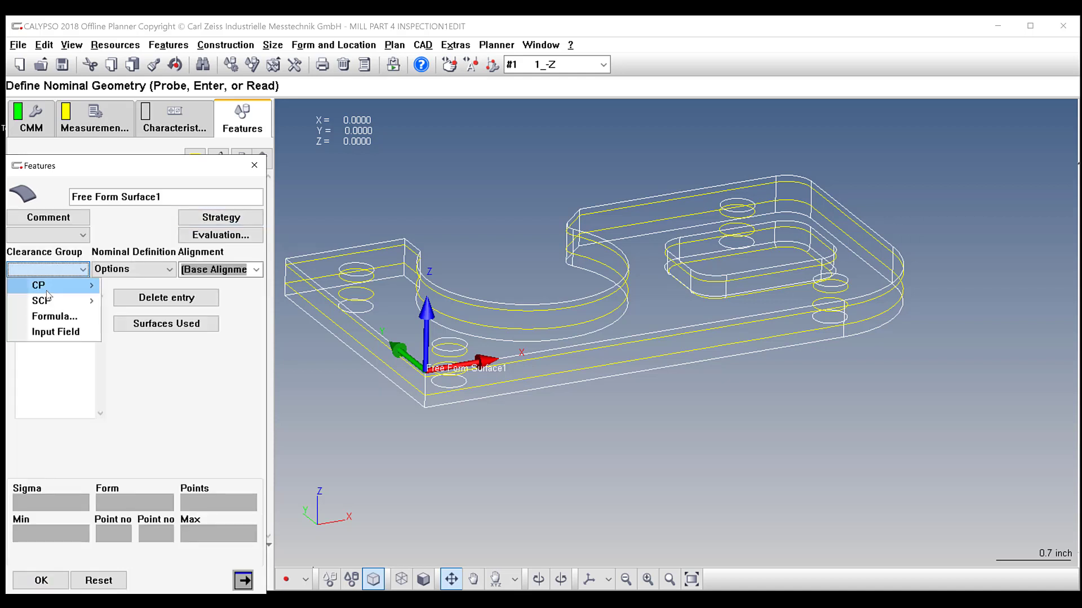
{"action": "mouse_move", "coordinate": [50, 286]}
{"action": "left_click", "coordinate": [137, 376]}
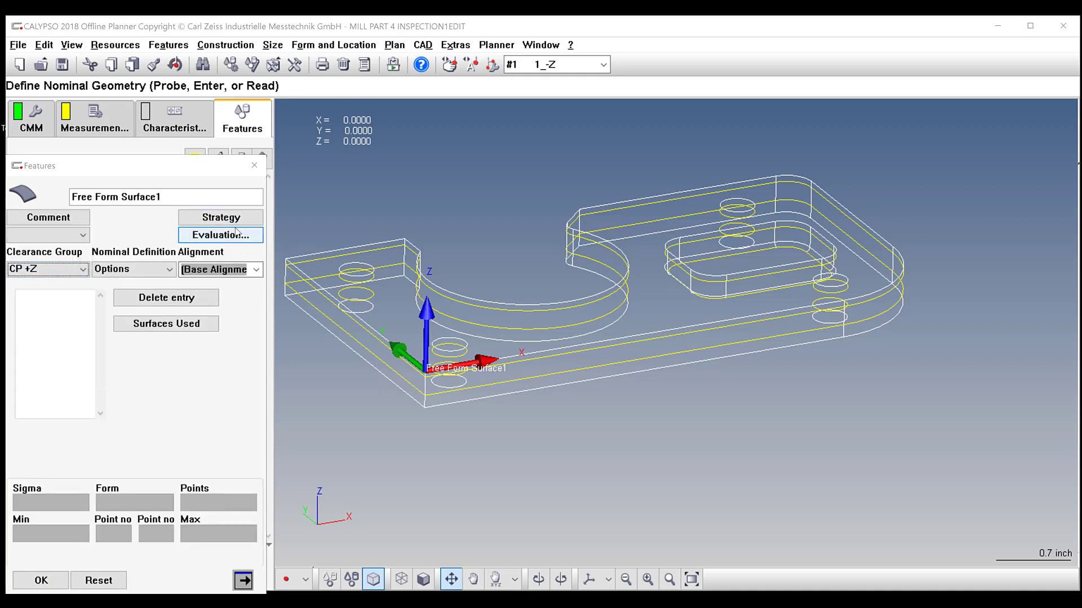
{"action": "left_click", "coordinate": [220, 218]}
{"action": "double_click", "coordinate": [57, 318]}
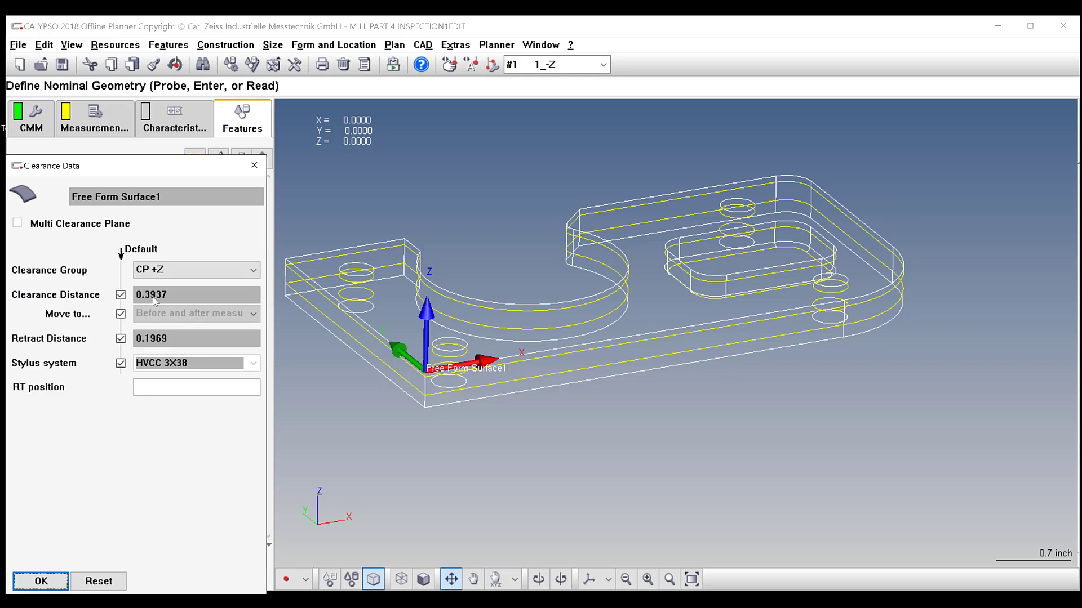
{"action": "left_click", "coordinate": [254, 165]}
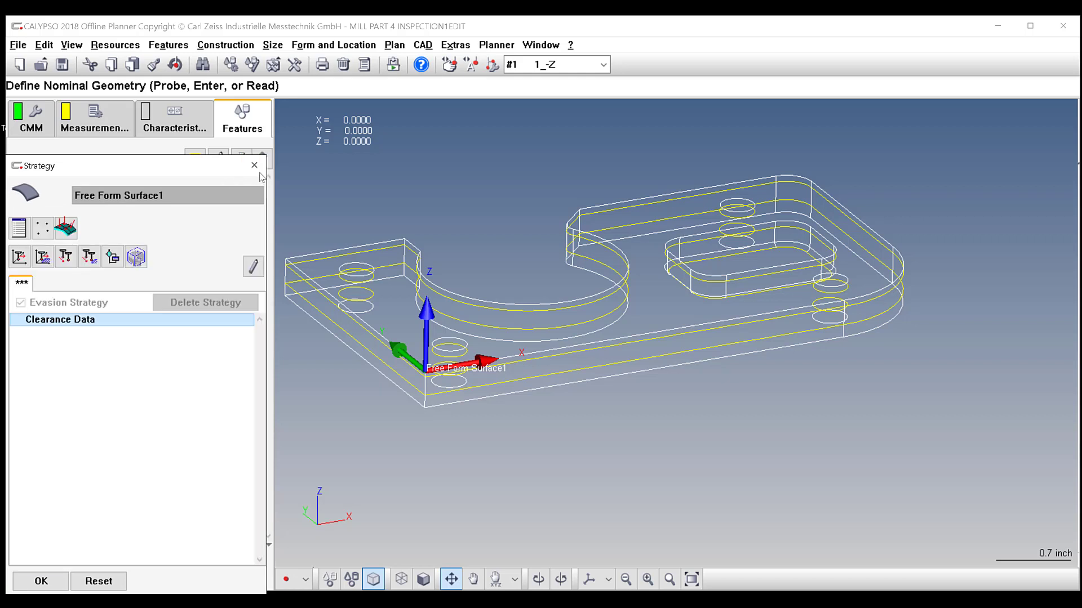
Step: Start a point set with its path from curves and select the upper section's outer outline curves around the part
{"action": "left_click", "coordinate": [66, 228]}
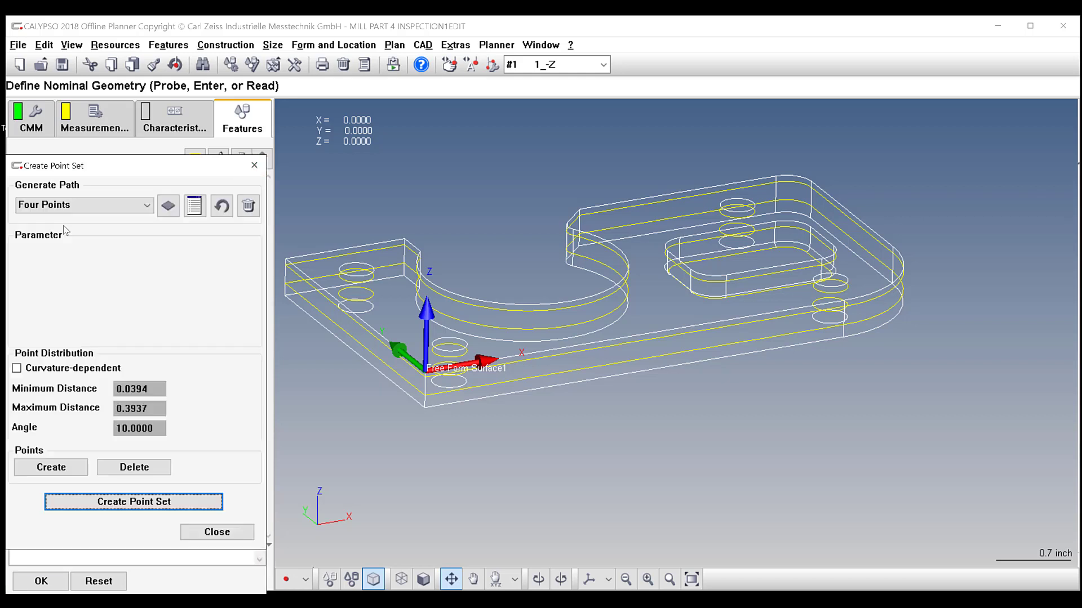
{"action": "left_click", "coordinate": [145, 205]}
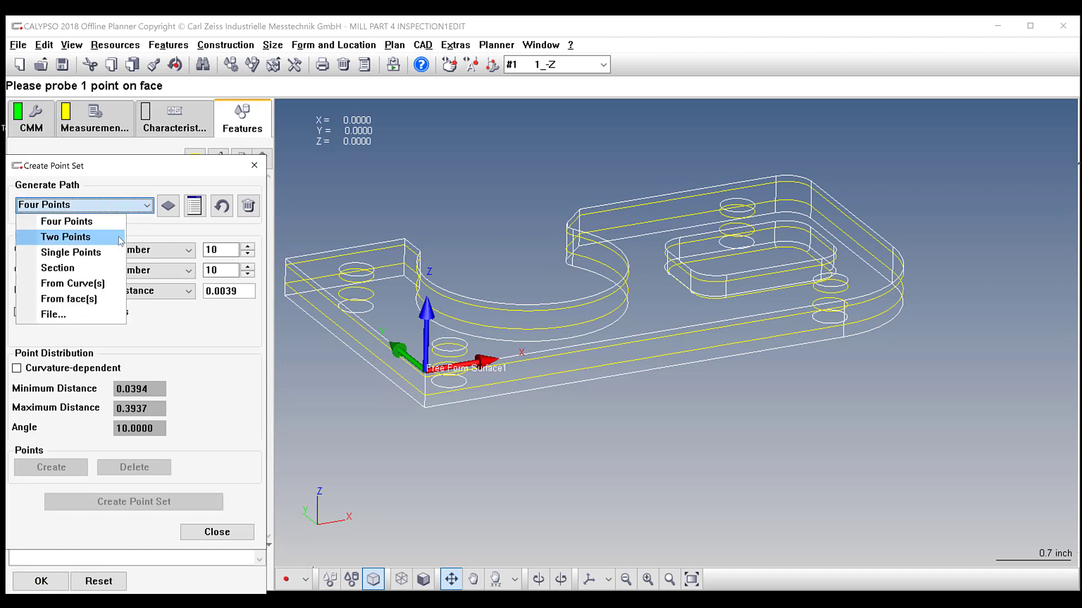
{"action": "left_click", "coordinate": [97, 281]}
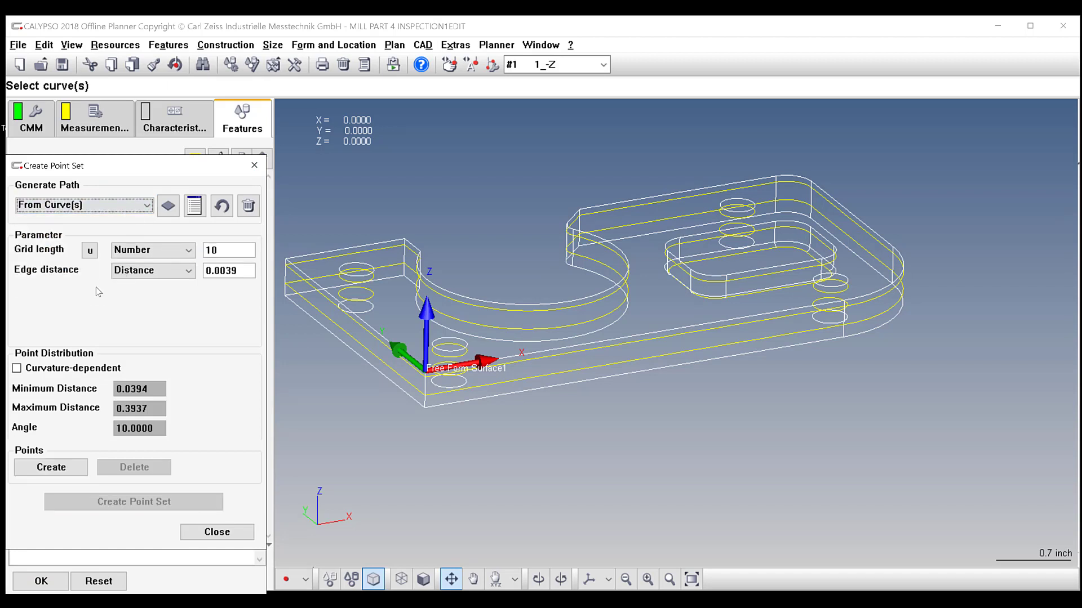
{"action": "left_click", "coordinate": [554, 360]}
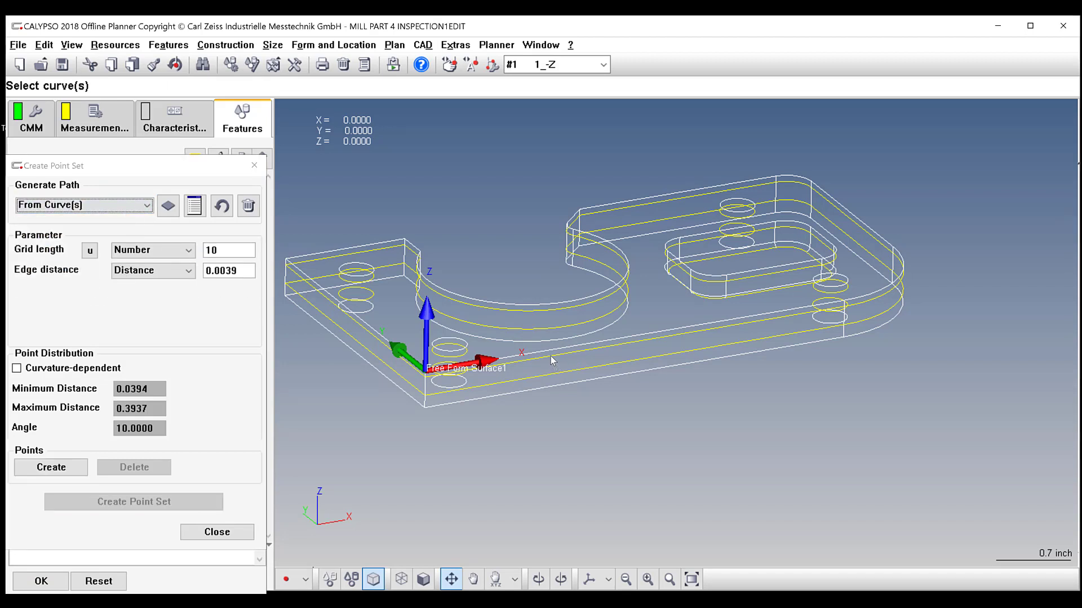
{"action": "left_click", "coordinate": [884, 299]}
{"action": "left_click", "coordinate": [824, 218]}
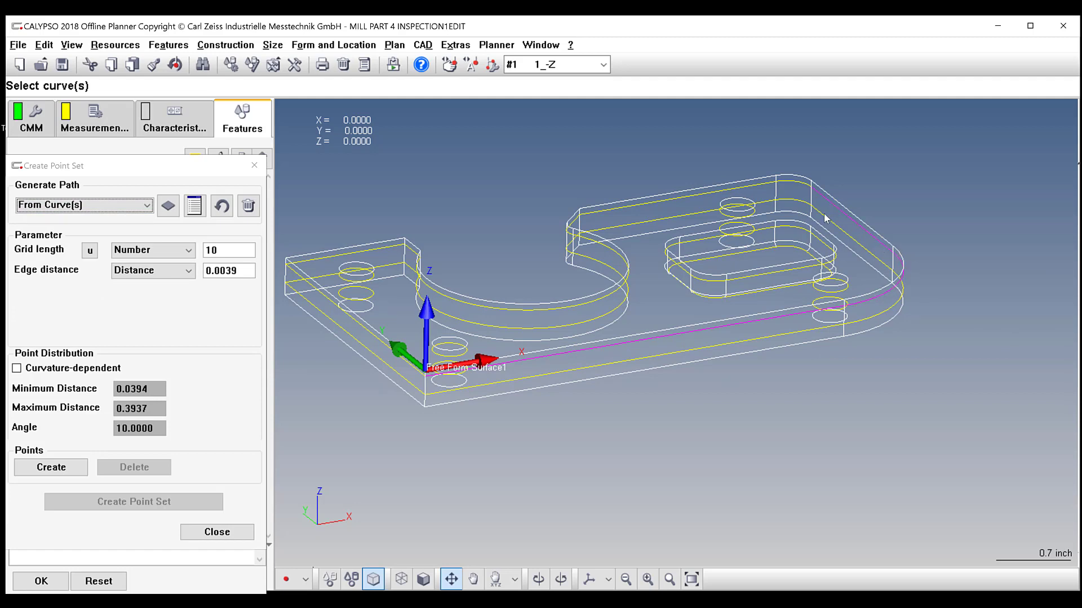
{"action": "left_click", "coordinate": [795, 186]}
{"action": "left_click", "coordinate": [768, 188]}
{"action": "left_click", "coordinate": [586, 244]}
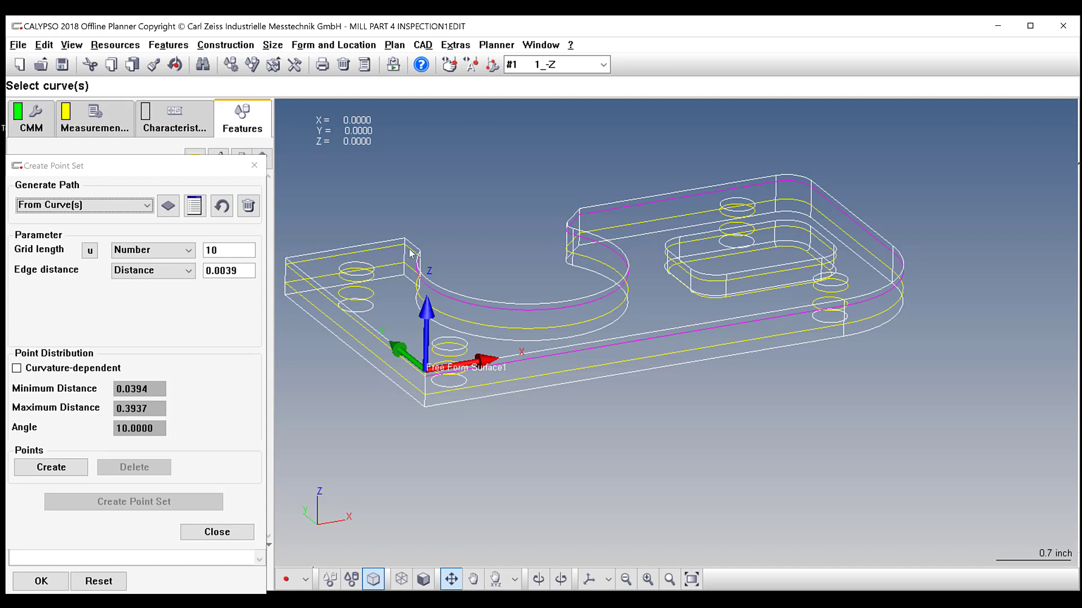
{"action": "left_click", "coordinate": [397, 246]}
Step: Switch the point set's grid length to a distance of 0.05 inch and create the points along the selected curves
{"action": "left_click", "coordinate": [184, 250]}
{"action": "left_click", "coordinate": [149, 275]}
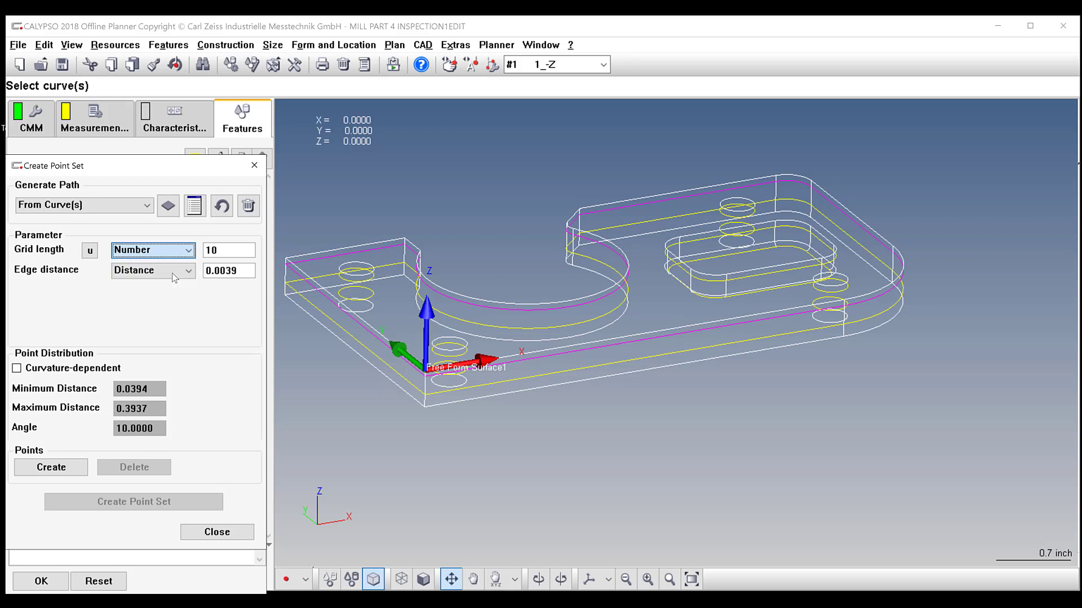
{"action": "double_click", "coordinate": [236, 252]}
{"action": "type", "text": ".05"}
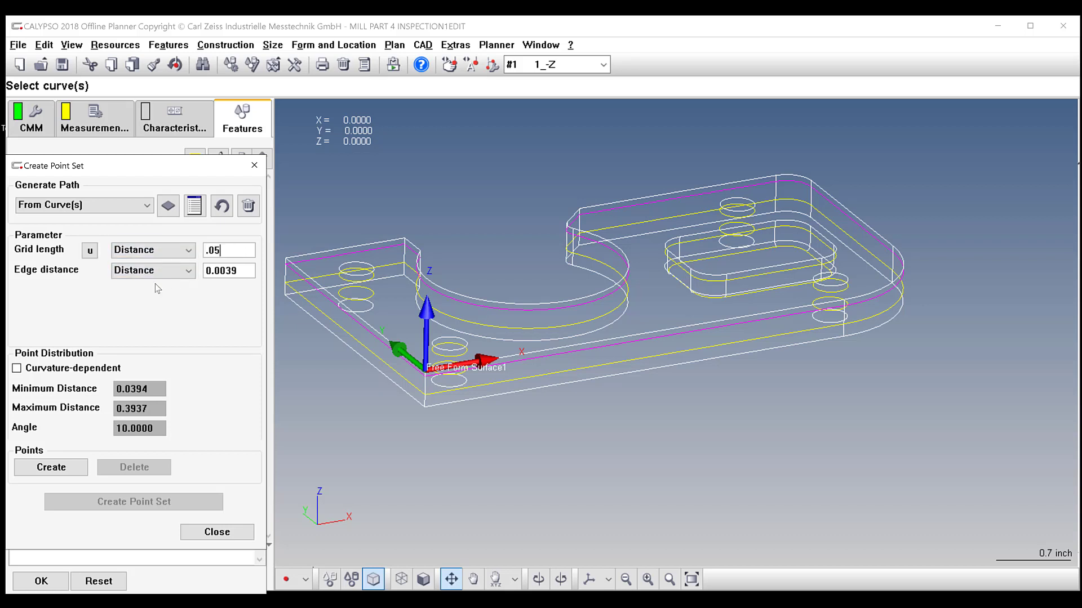
{"action": "left_click", "coordinate": [250, 272]}
{"action": "left_click", "coordinate": [51, 468]}
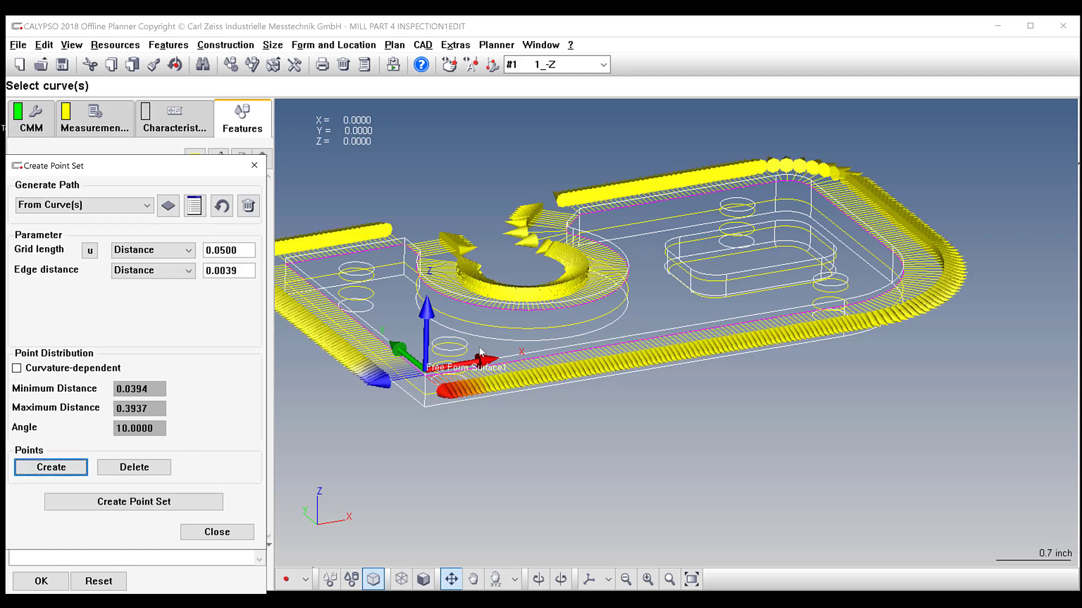
Step: Reduce the grid length to 0.02 inch, recreate the points and add them to the strategy as a point set
{"action": "left_click", "coordinate": [251, 251]}
{"action": "left_click", "coordinate": [218, 248], "text": "shift"}
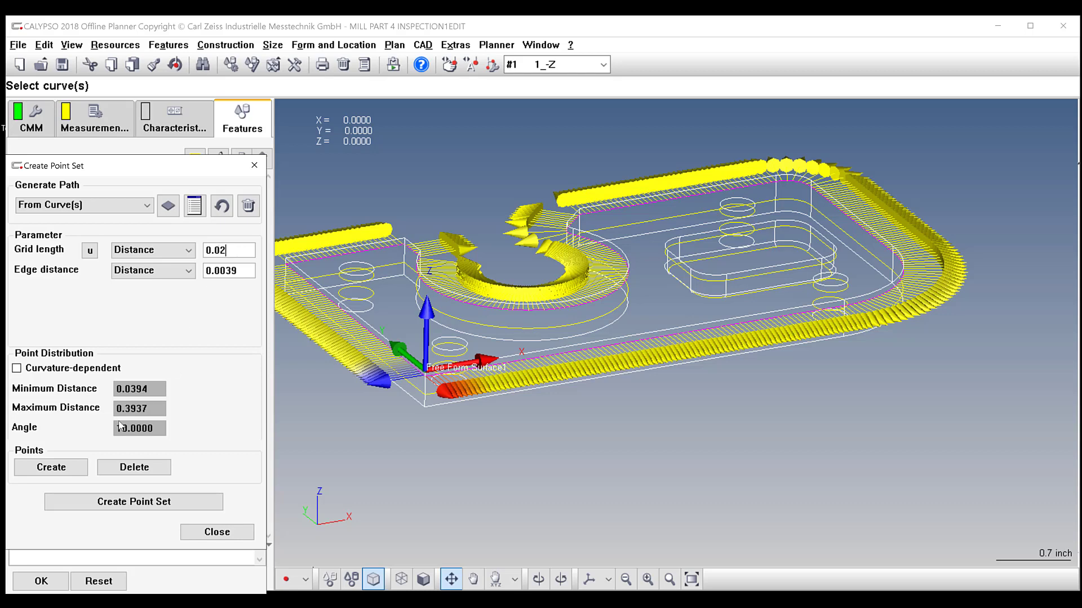
{"action": "left_click", "coordinate": [54, 468]}
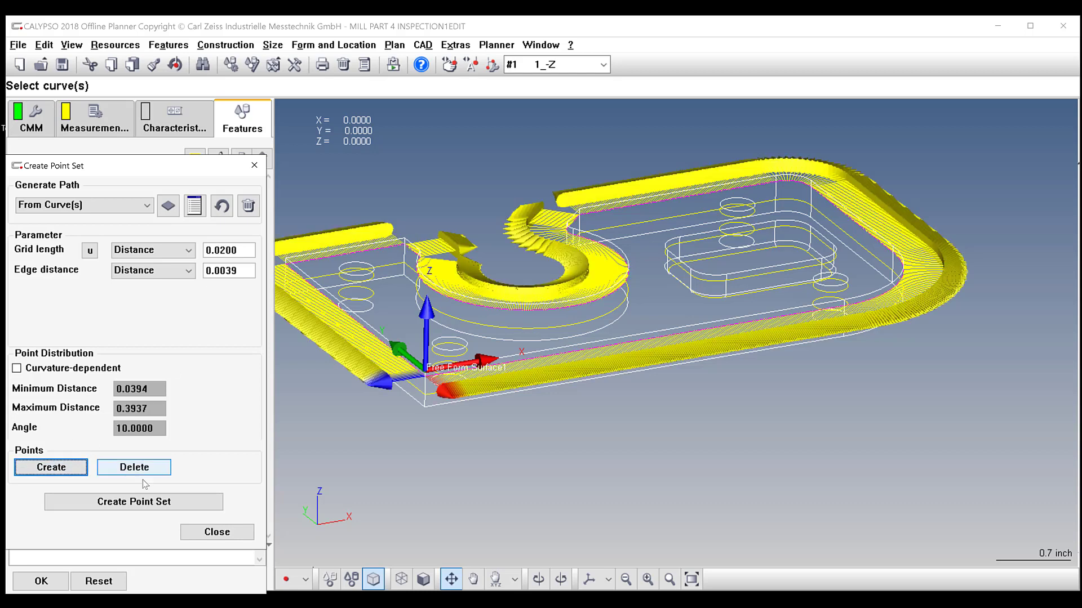
{"action": "left_click", "coordinate": [130, 504]}
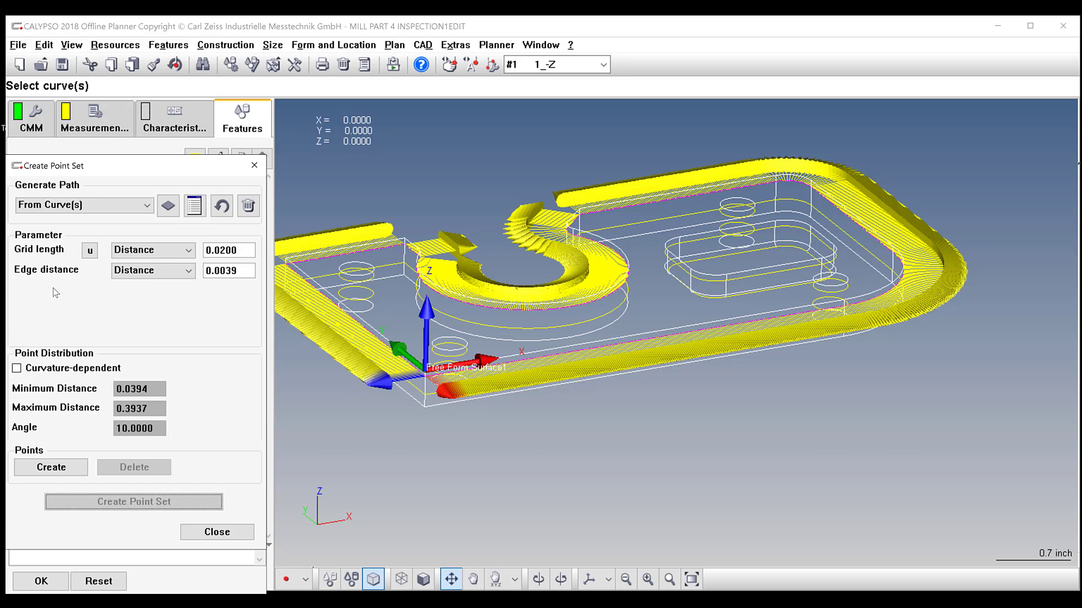
{"action": "left_click", "coordinate": [210, 538]}
{"action": "left_click", "coordinate": [17, 334]}
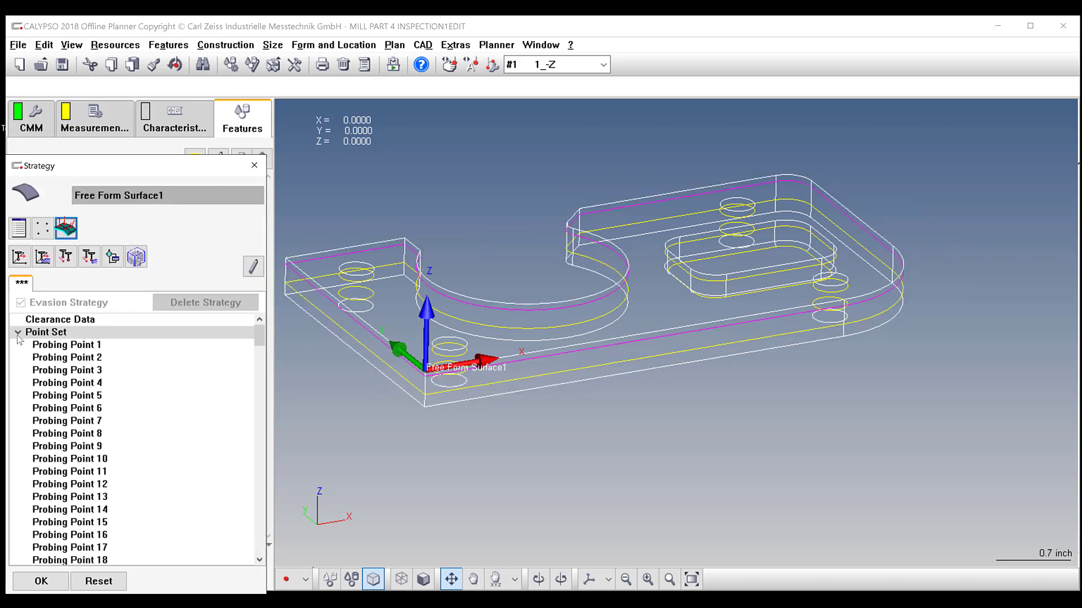
{"action": "double_click", "coordinate": [61, 333]}
Step: Copy the strategy's Clearance Data entry and paste it below the Point Set
{"action": "left_click", "coordinate": [62, 323]}
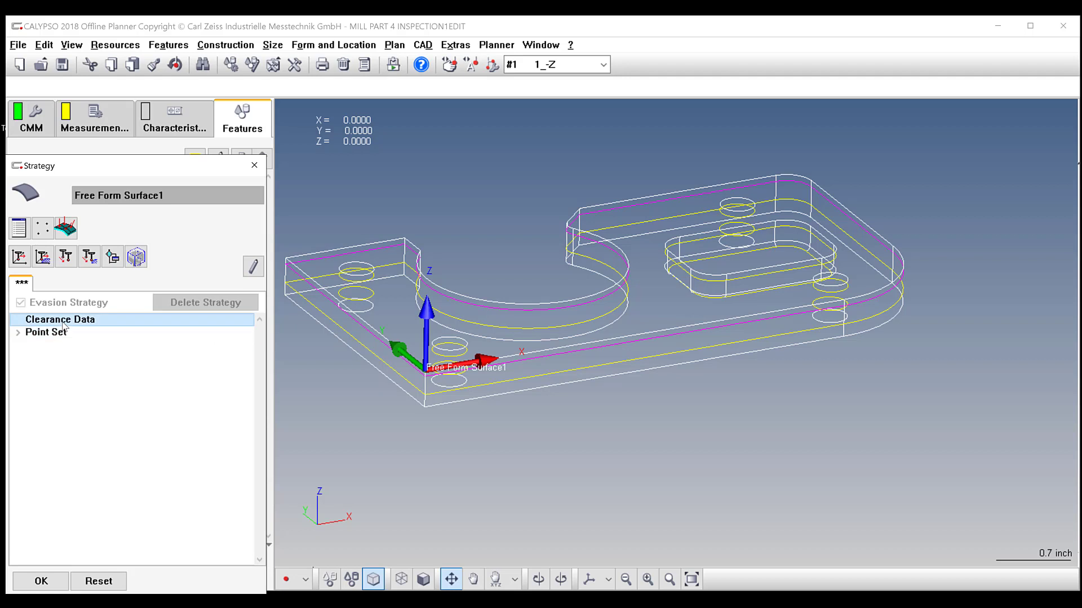
{"action": "right_click", "coordinate": [63, 322]}
{"action": "left_click", "coordinate": [89, 360]}
{"action": "left_click", "coordinate": [50, 332]}
{"action": "right_click", "coordinate": [51, 332]}
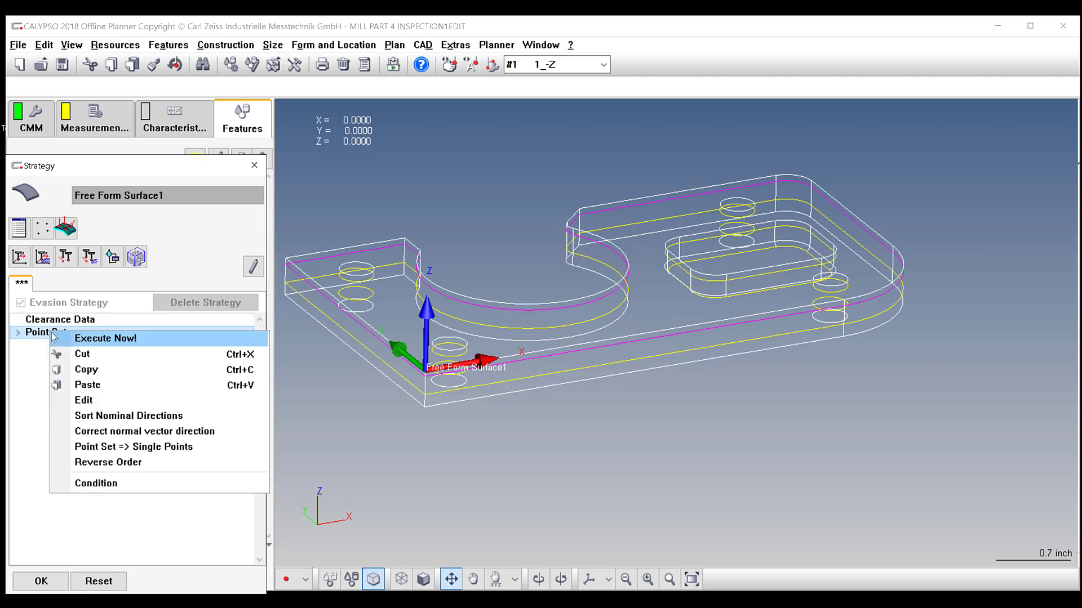
{"action": "left_click", "coordinate": [93, 383]}
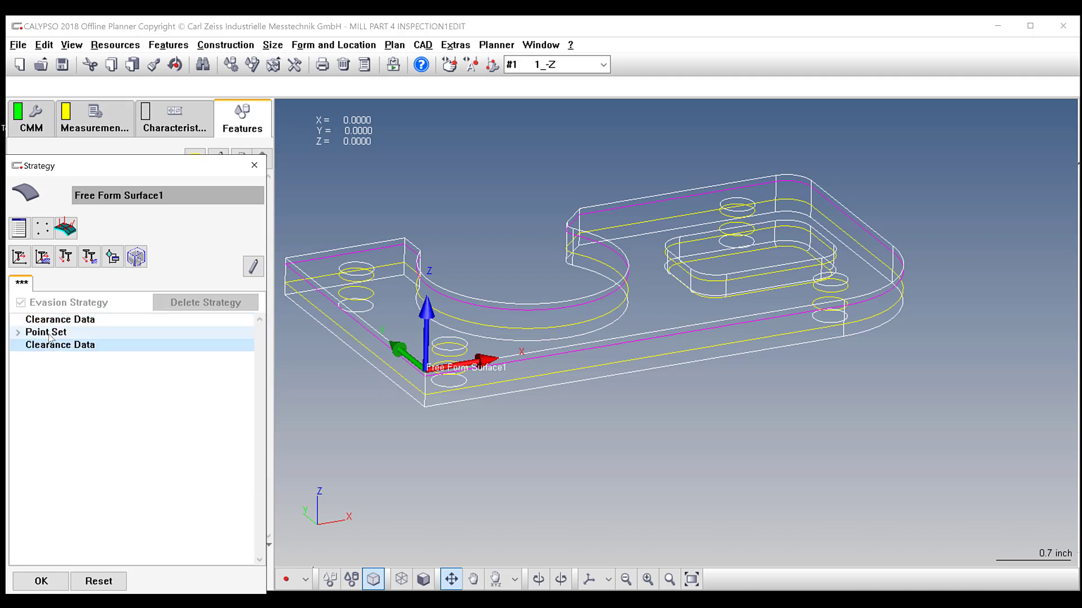
Step: Start another point set after the existing one with its path from curves, and select the lower section's outer outline curves around the part
{"action": "left_click", "coordinate": [51, 334]}
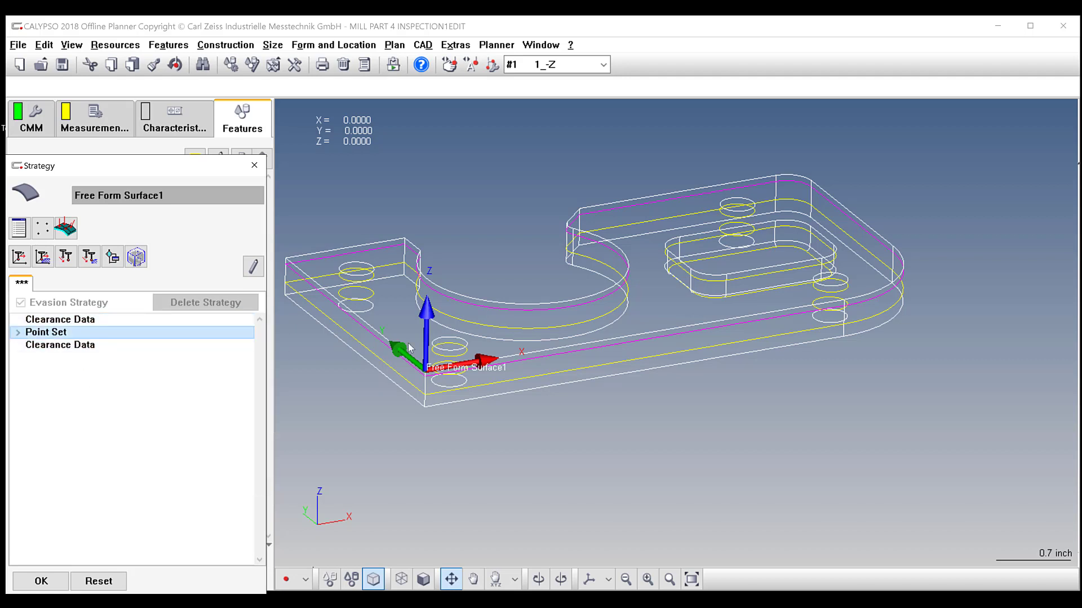
{"action": "left_click", "coordinate": [65, 227]}
{"action": "left_click", "coordinate": [130, 209]}
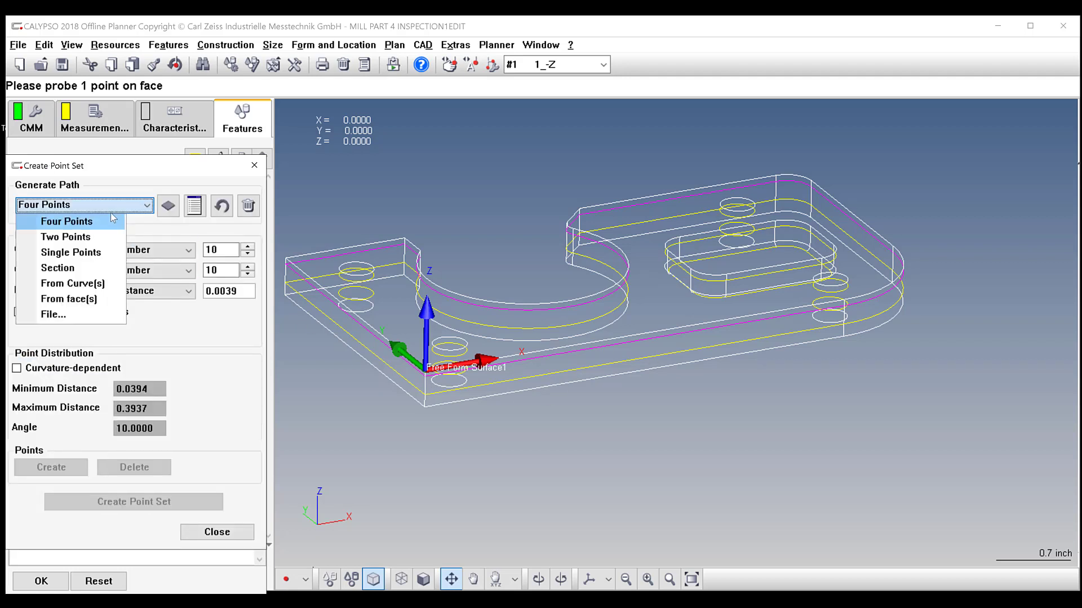
{"action": "left_click", "coordinate": [78, 283]}
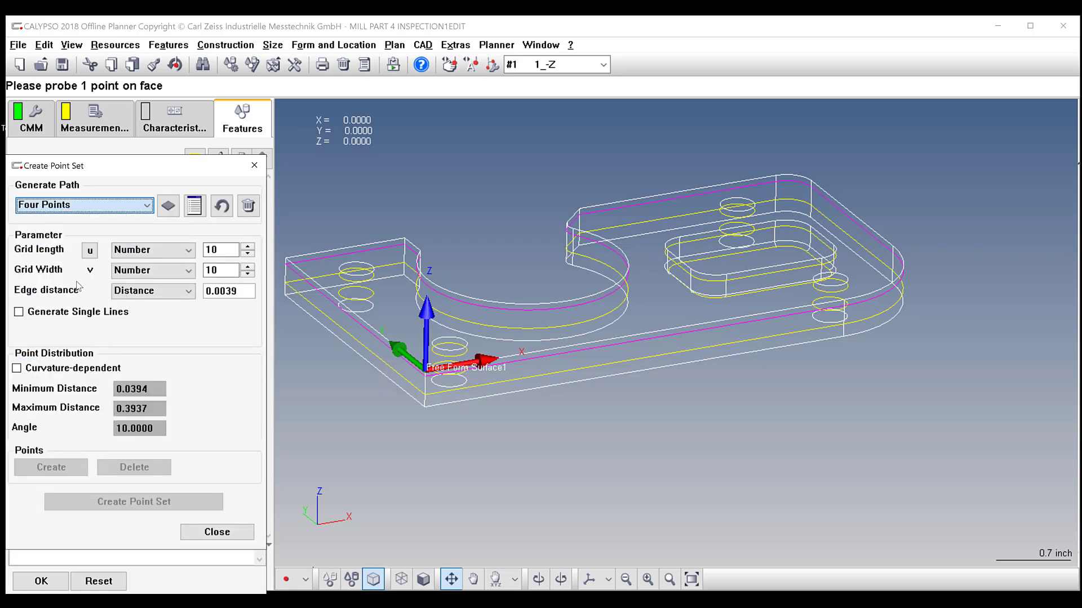
{"action": "left_click", "coordinate": [475, 389]}
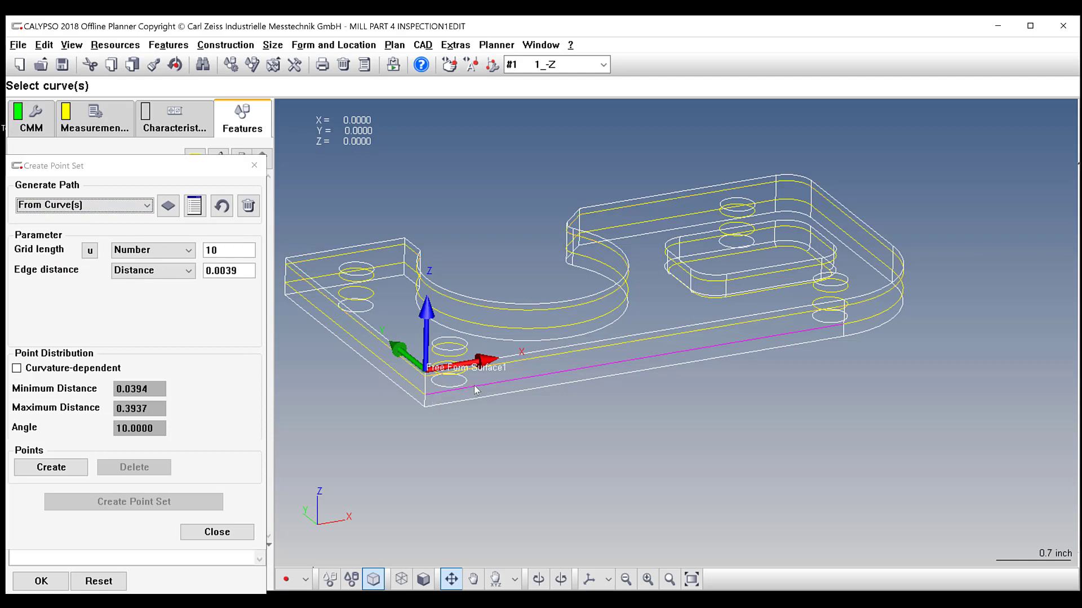
{"action": "left_click", "coordinate": [872, 322]}
{"action": "left_click", "coordinate": [873, 258]}
{"action": "left_click", "coordinate": [797, 204]}
{"action": "left_click", "coordinate": [676, 217]}
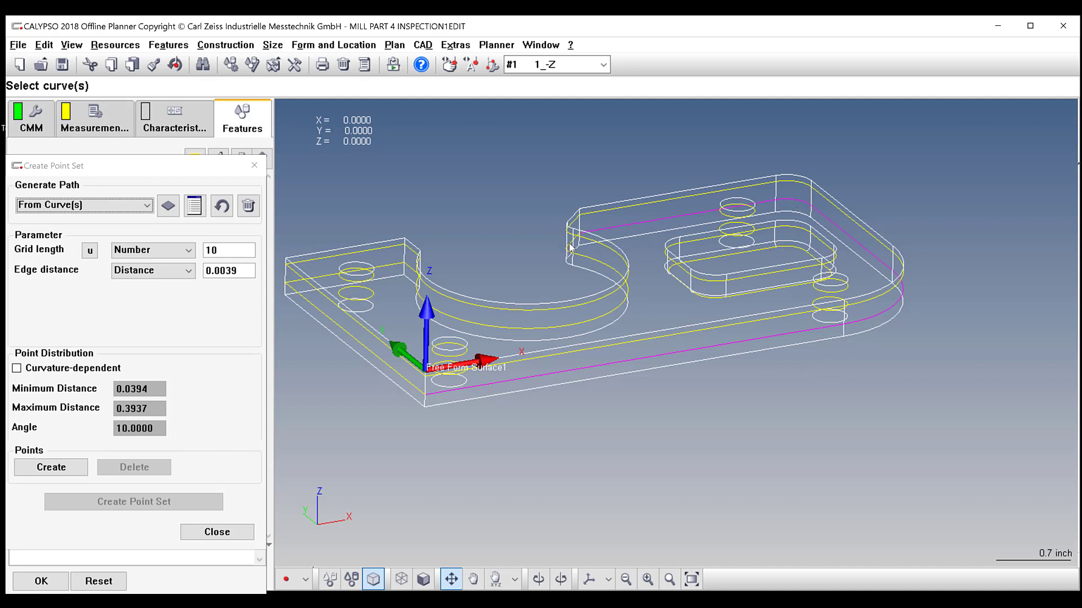
{"action": "left_click", "coordinate": [574, 257]}
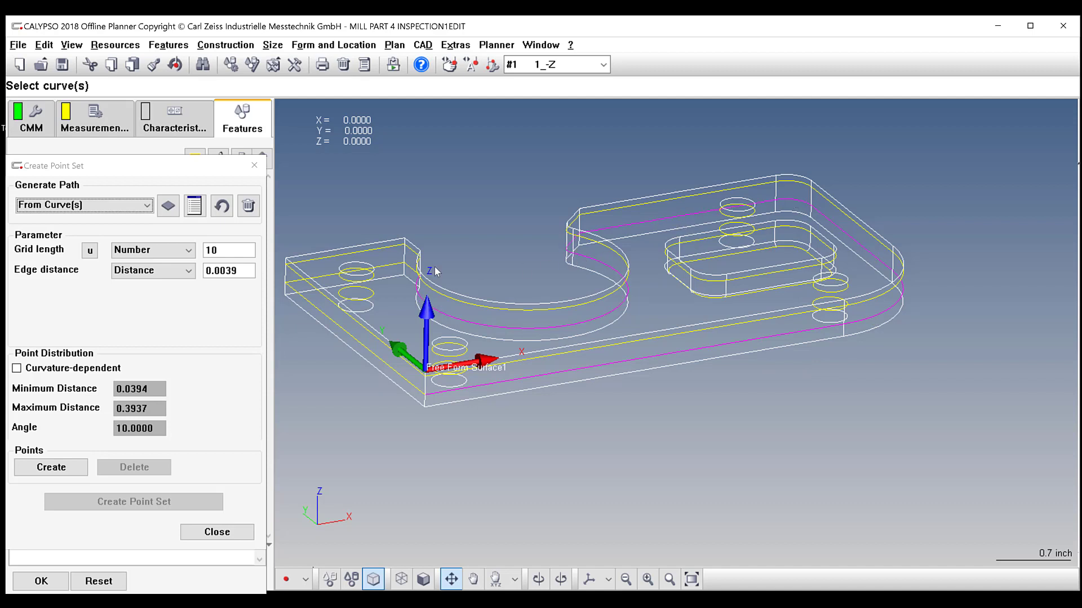
{"action": "left_click", "coordinate": [405, 265]}
{"action": "left_click", "coordinate": [410, 386]}
Step: Set the grid length to a distance of 0.02 inch, create the points and add them to the strategy as a second point set
{"action": "left_click", "coordinate": [152, 250]}
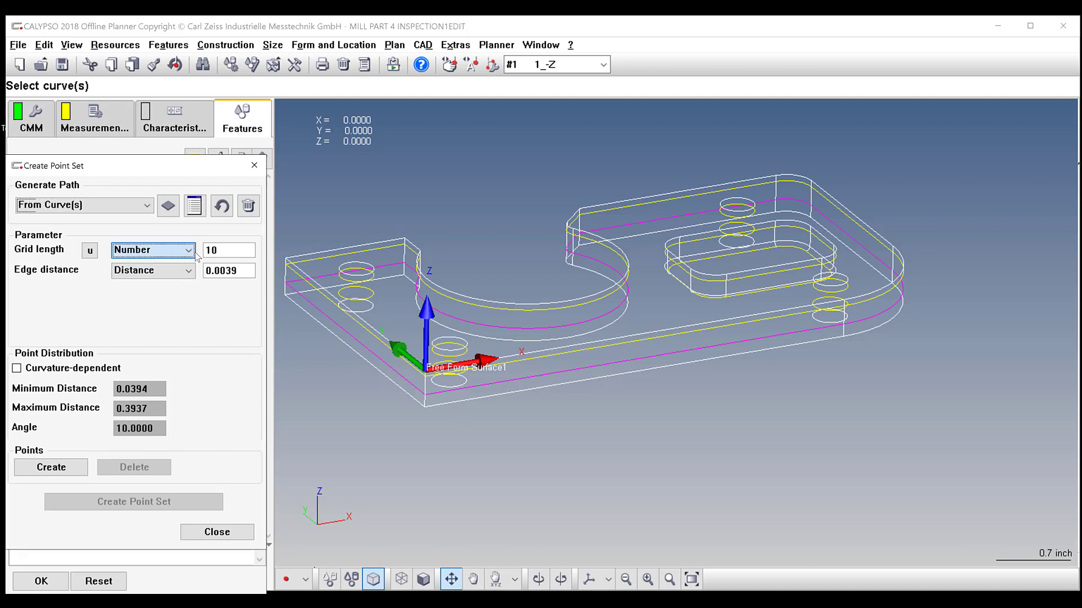
{"action": "left_click", "coordinate": [149, 272]}
{"action": "double_click", "coordinate": [237, 252]}
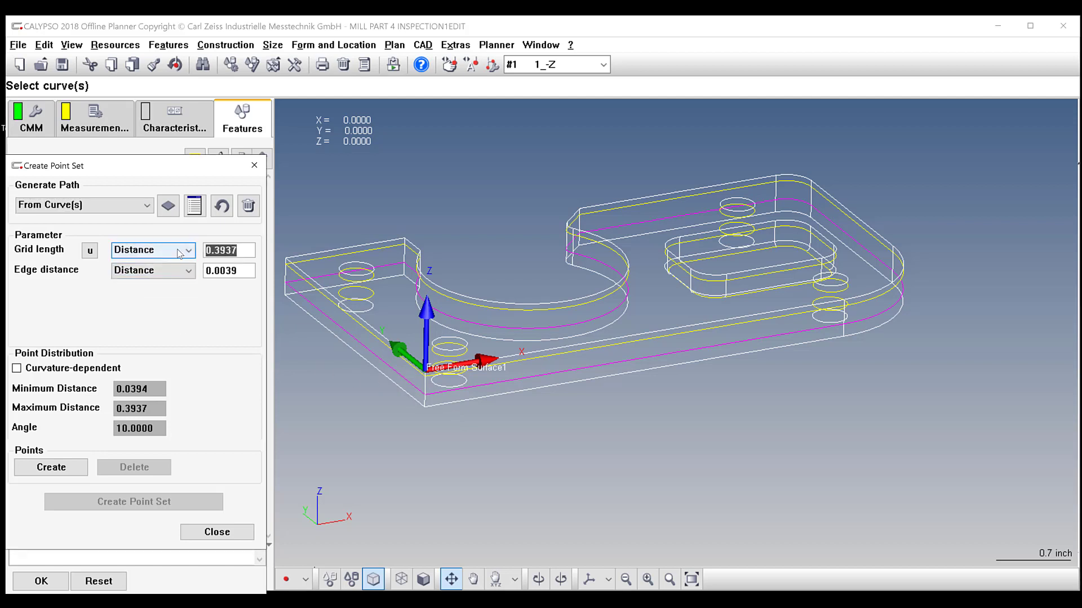
{"action": "type", "text": ".02"}
{"action": "left_click", "coordinate": [51, 467]}
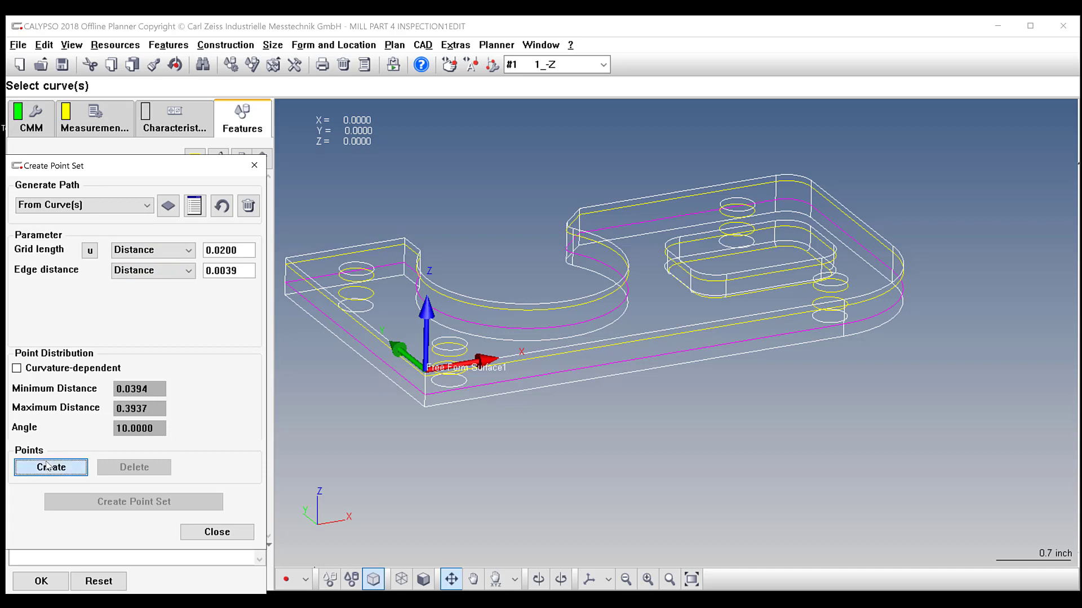
{"action": "left_click", "coordinate": [127, 503]}
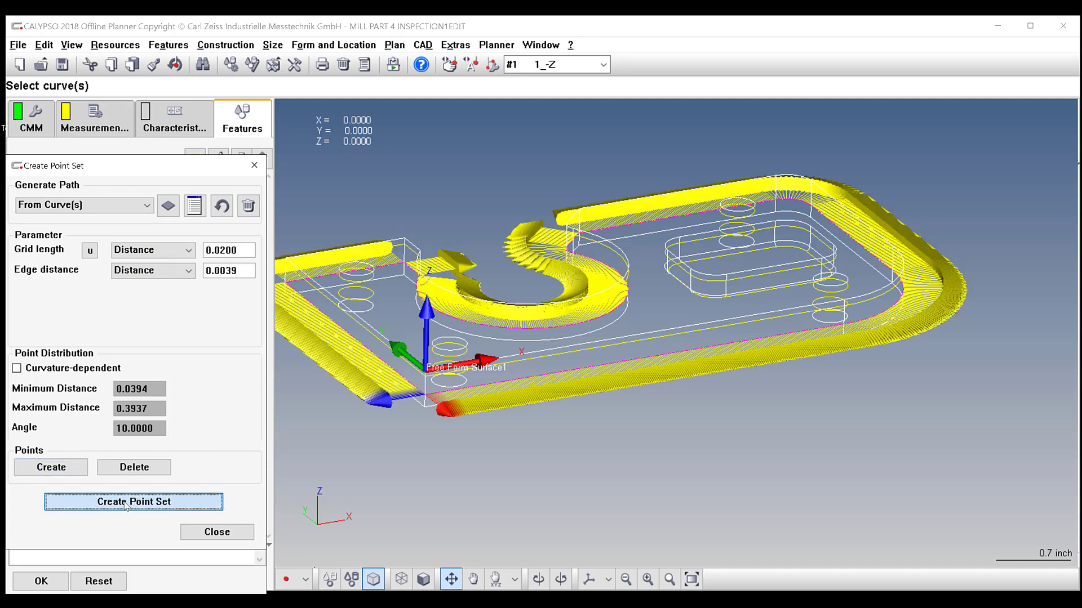
{"action": "left_click", "coordinate": [199, 535]}
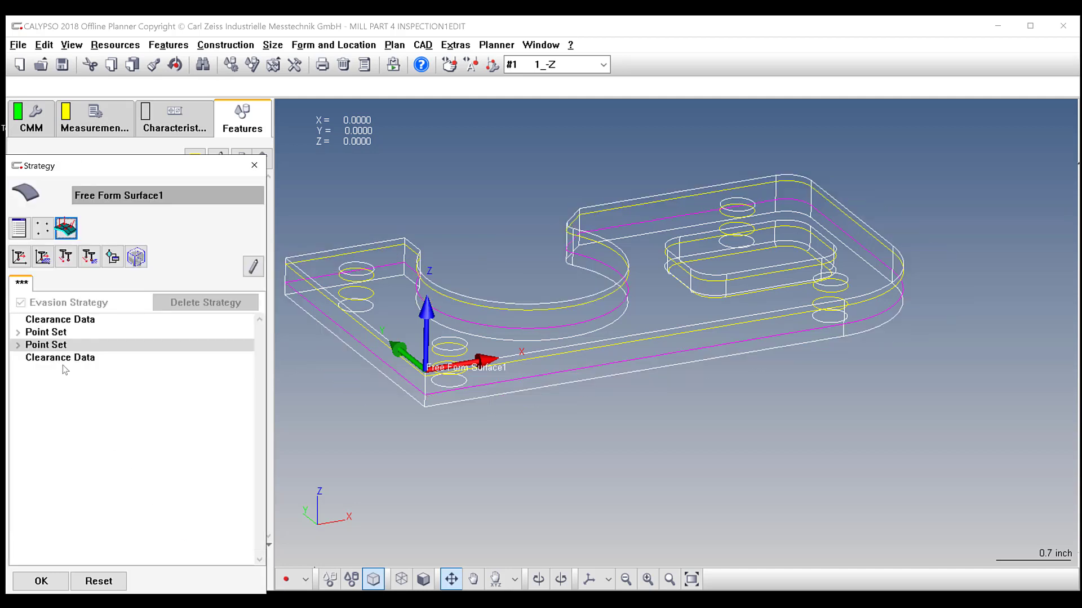
Step: Move the last Clearance Data entry between the two Point Sets and accept the strategy
{"action": "left_click", "coordinate": [46, 334]}
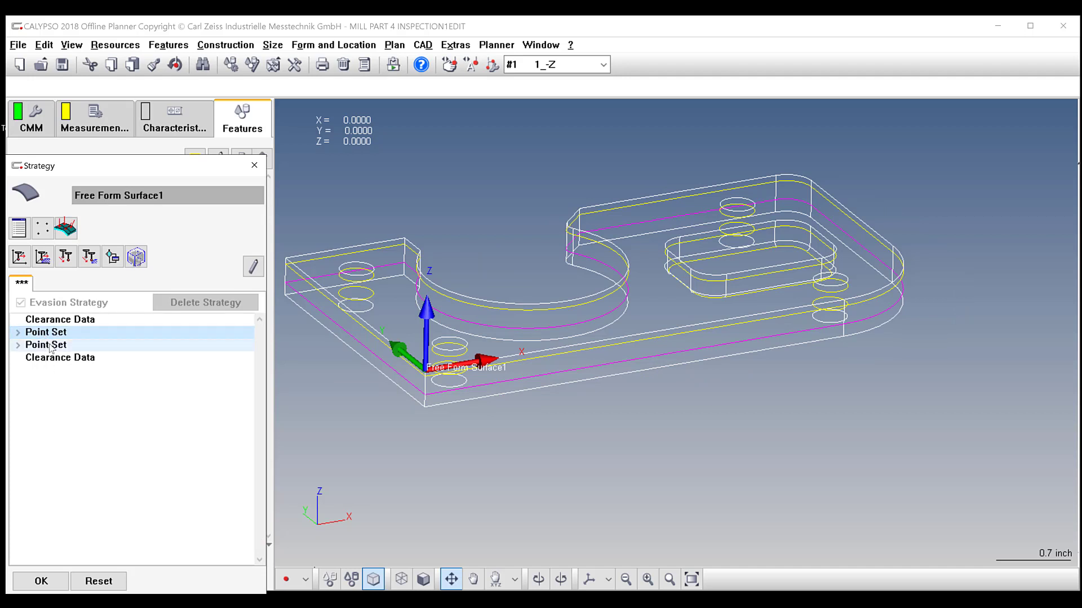
{"action": "right_click", "coordinate": [55, 364]}
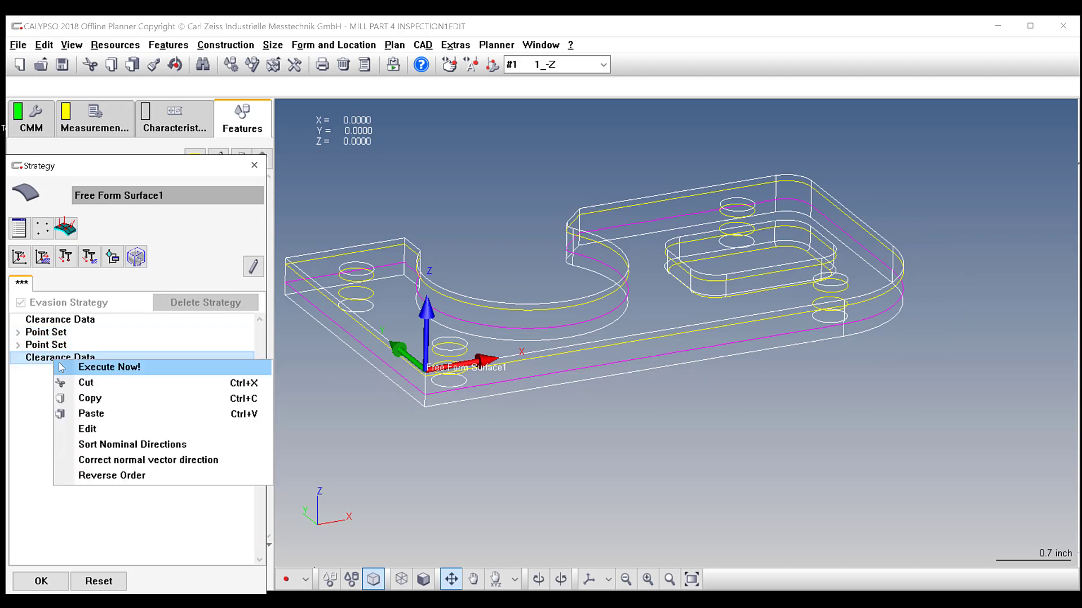
{"action": "left_click", "coordinate": [72, 382]}
{"action": "right_click", "coordinate": [51, 337]}
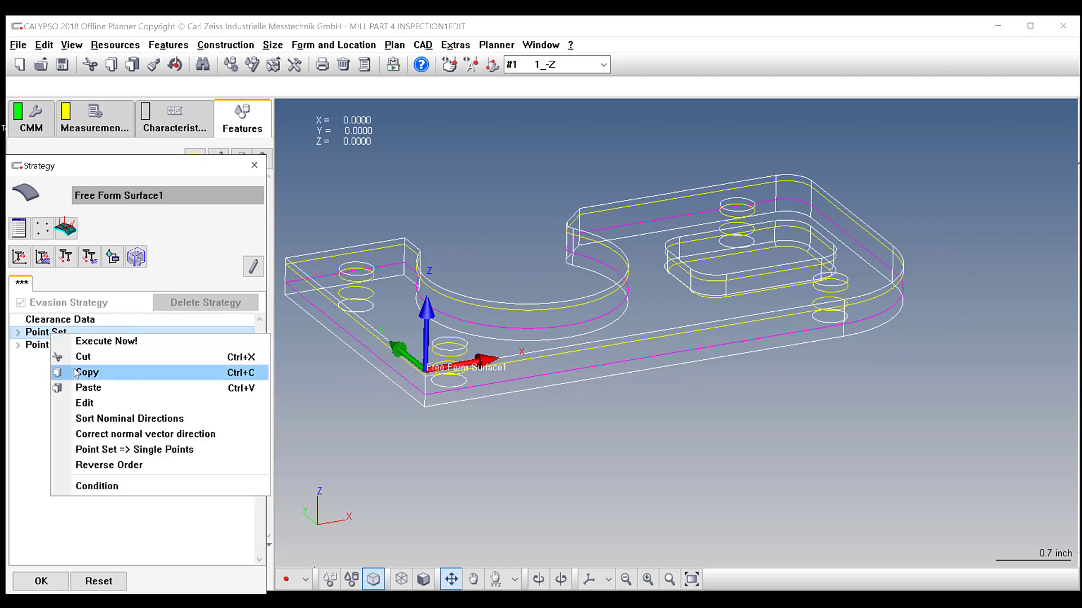
{"action": "left_click", "coordinate": [79, 386]}
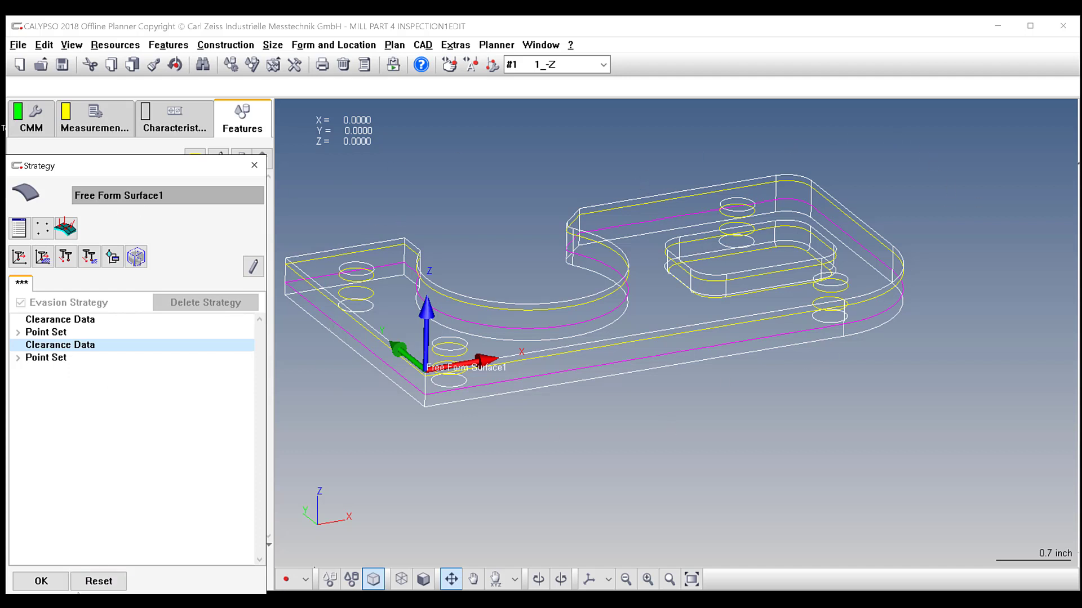
{"action": "left_click", "coordinate": [39, 582]}
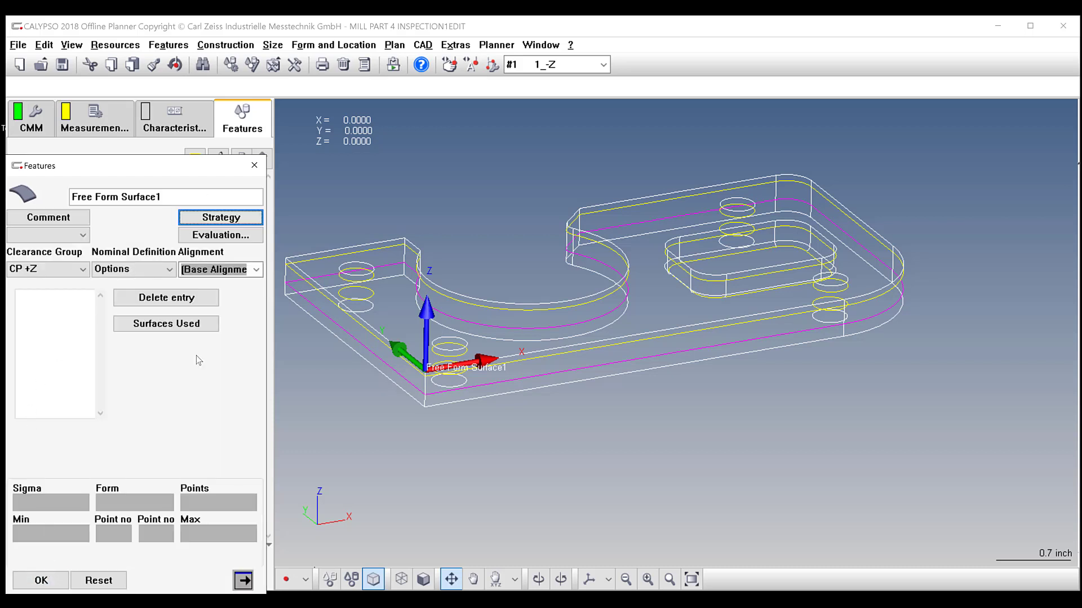
Step: List the surfaces used by Free Form Surface1, check individual surface entries on the model and accept the feature definition
{"action": "left_click", "coordinate": [177, 325]}
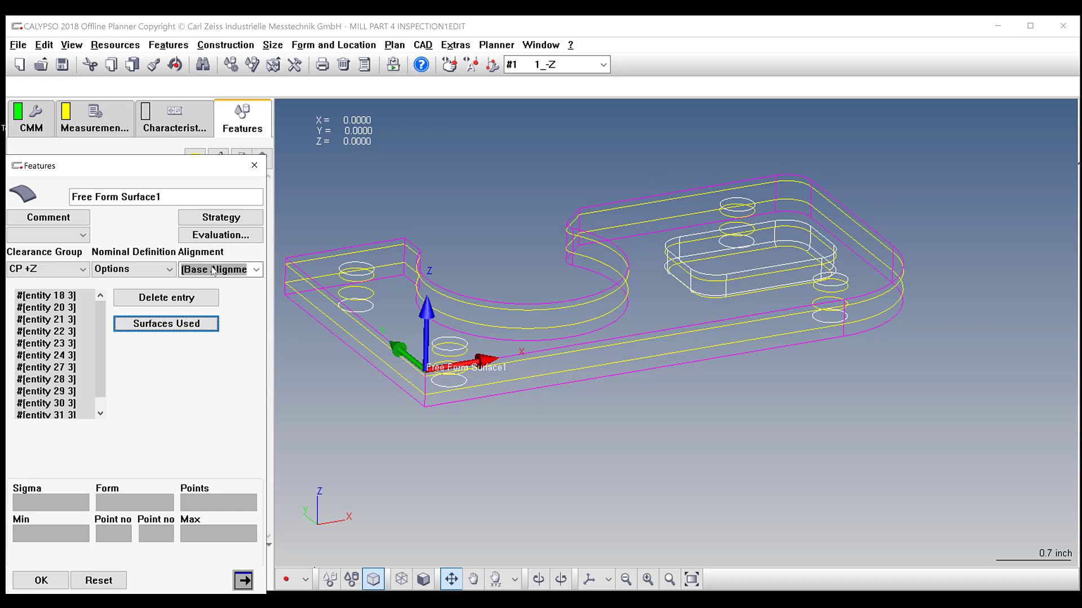
{"action": "left_click", "coordinate": [68, 308]}
{"action": "left_click", "coordinate": [64, 320]}
{"action": "left_click", "coordinate": [59, 356]}
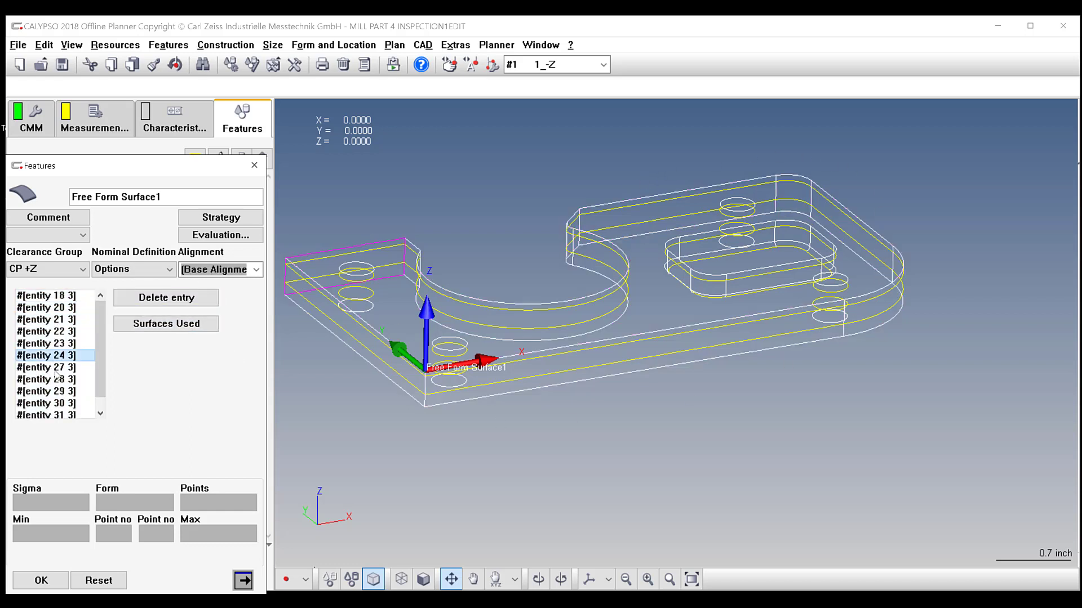
{"action": "left_click", "coordinate": [56, 370]}
{"action": "left_click", "coordinate": [55, 332]}
{"action": "left_click", "coordinate": [55, 307]}
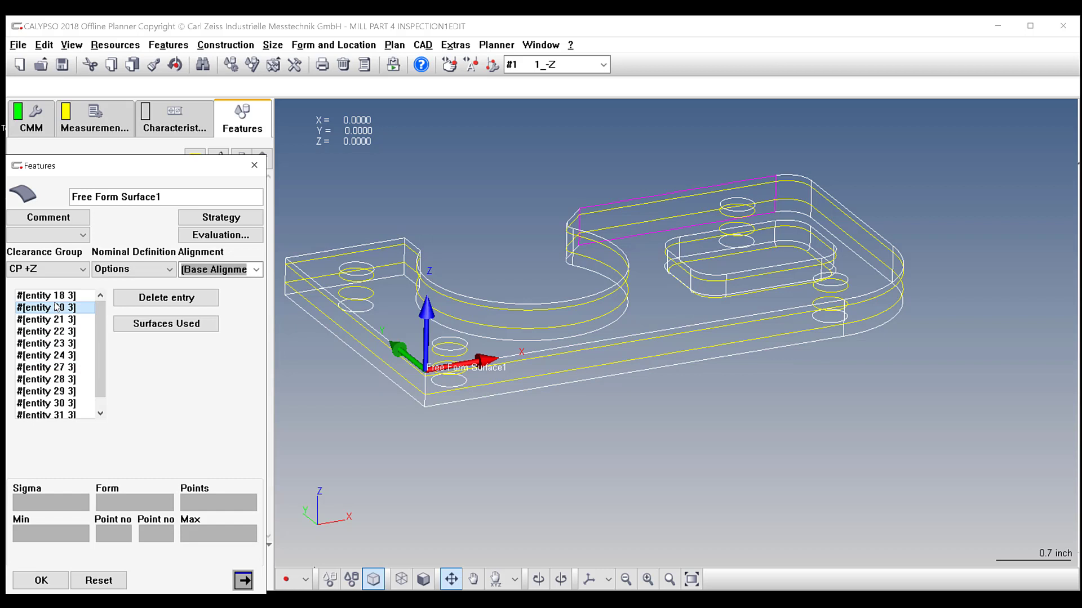
{"action": "left_click", "coordinate": [63, 296]}
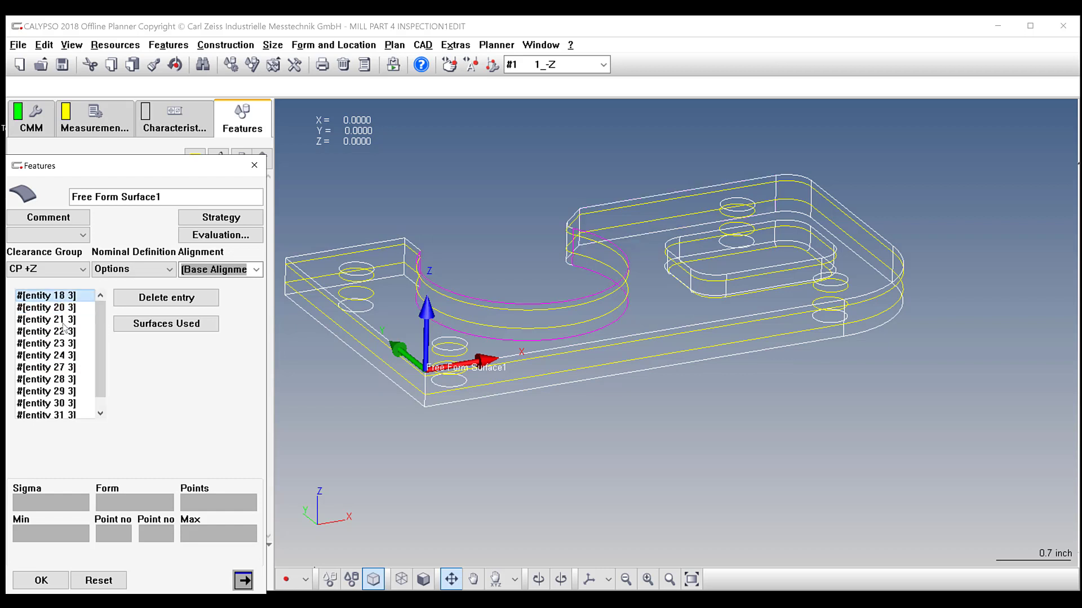
{"action": "left_click", "coordinate": [65, 331]}
{"action": "left_click", "coordinate": [70, 380]}
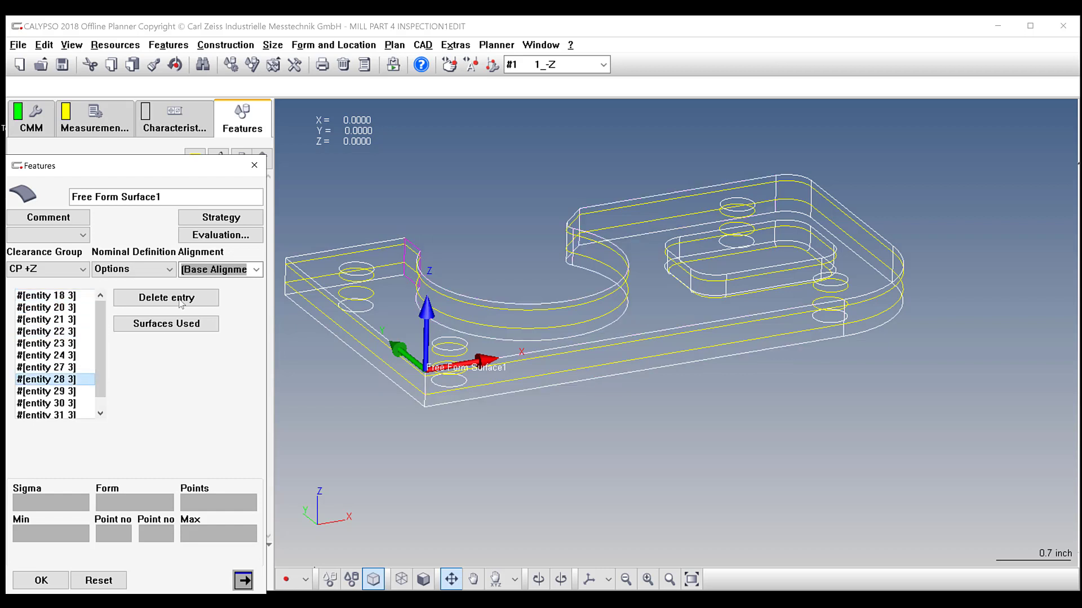
{"action": "left_click", "coordinate": [41, 582]}
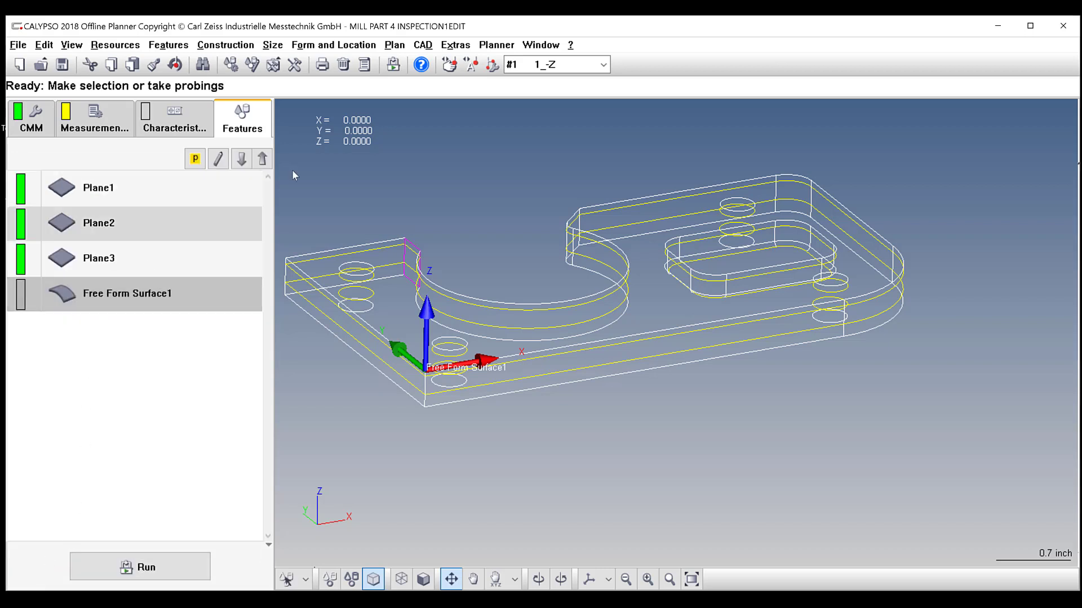
Step: Run the measurement plan simulation for Free Form Surface1 with the part displayed shaded, and close the simulation
{"action": "left_click", "coordinate": [498, 45]}
{"action": "left_click", "coordinate": [553, 77]}
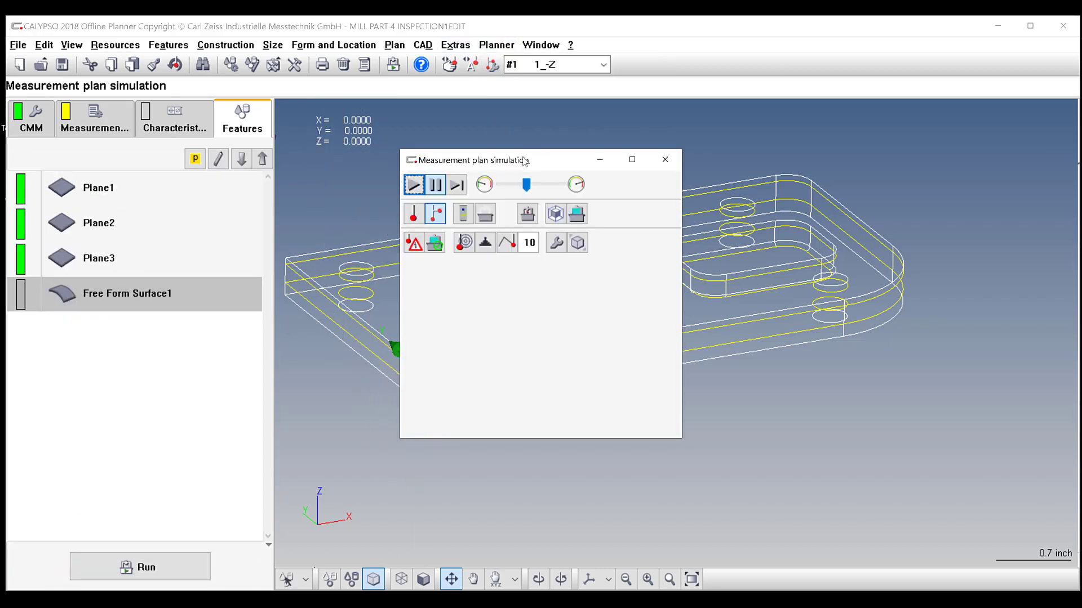
{"action": "left_click_drag", "start_coordinate": [96, 343], "coordinate": [103, 336]}
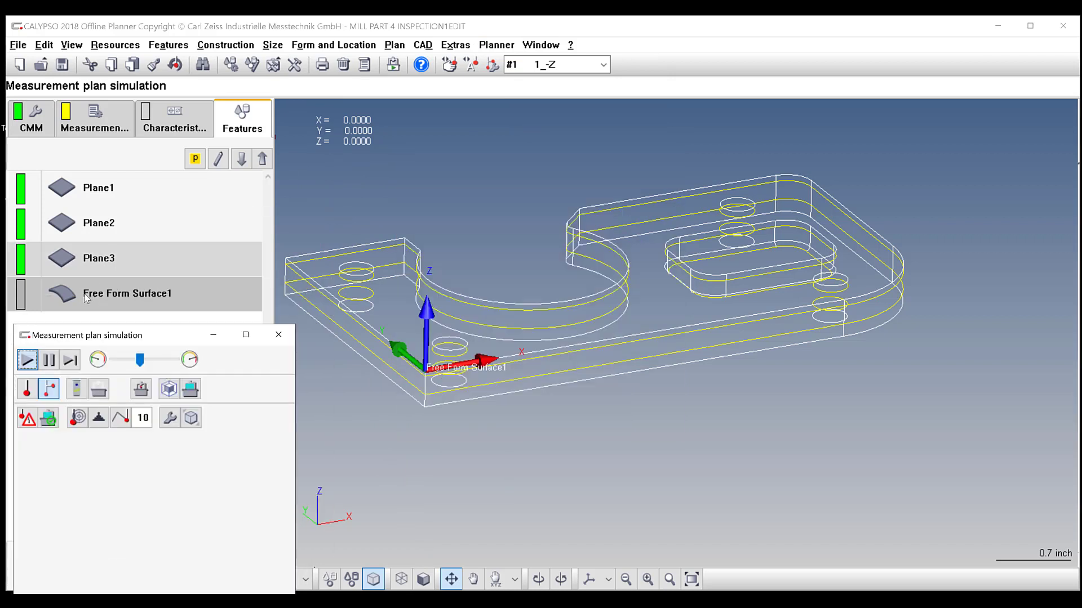
{"action": "right_click", "coordinate": [88, 297]}
{"action": "right_click", "coordinate": [55, 293]}
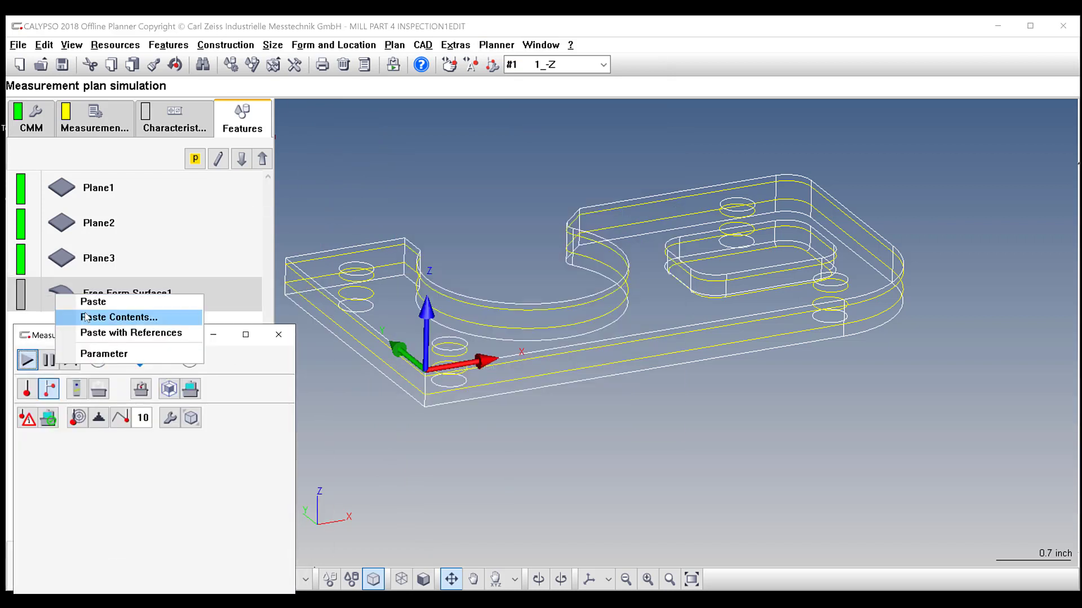
{"action": "left_click", "coordinate": [62, 296]}
{"action": "right_click", "coordinate": [62, 295]}
{"action": "left_click", "coordinate": [146, 559]}
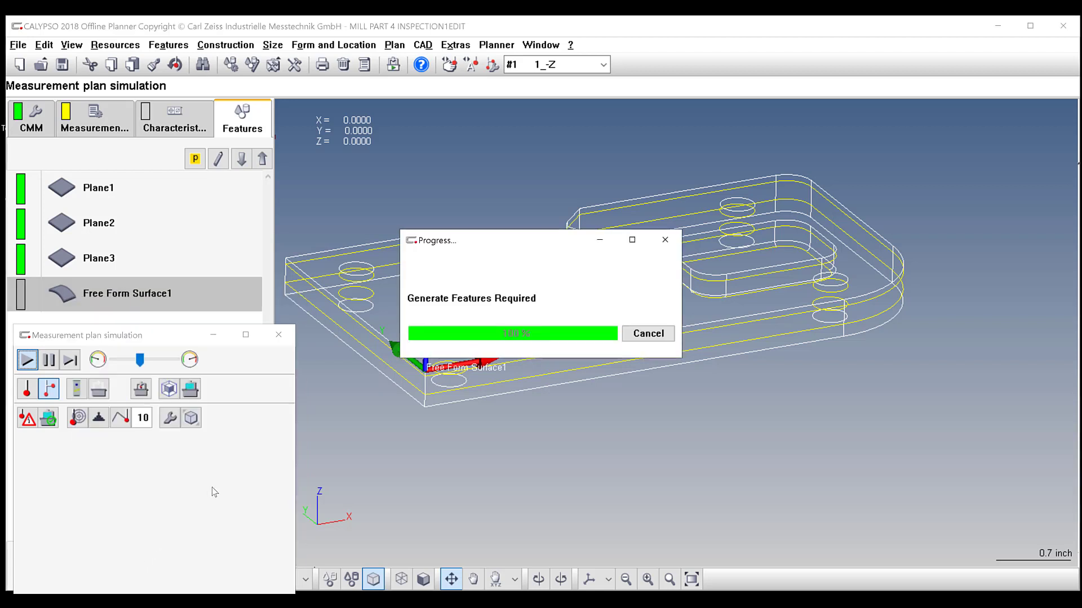
{"action": "left_click", "coordinate": [423, 579]}
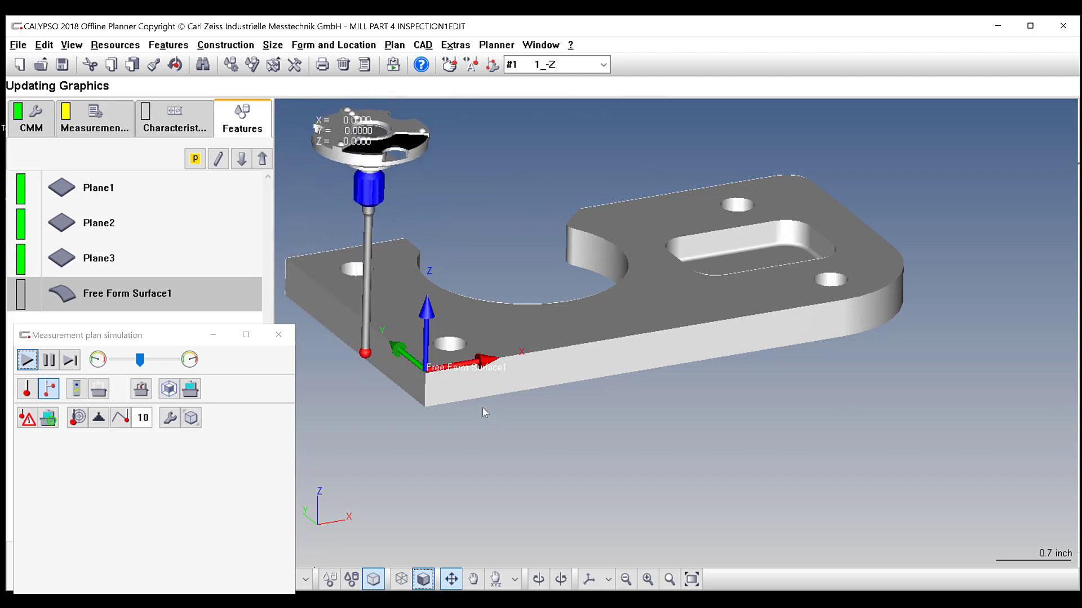
{"action": "left_click", "coordinate": [280, 336]}
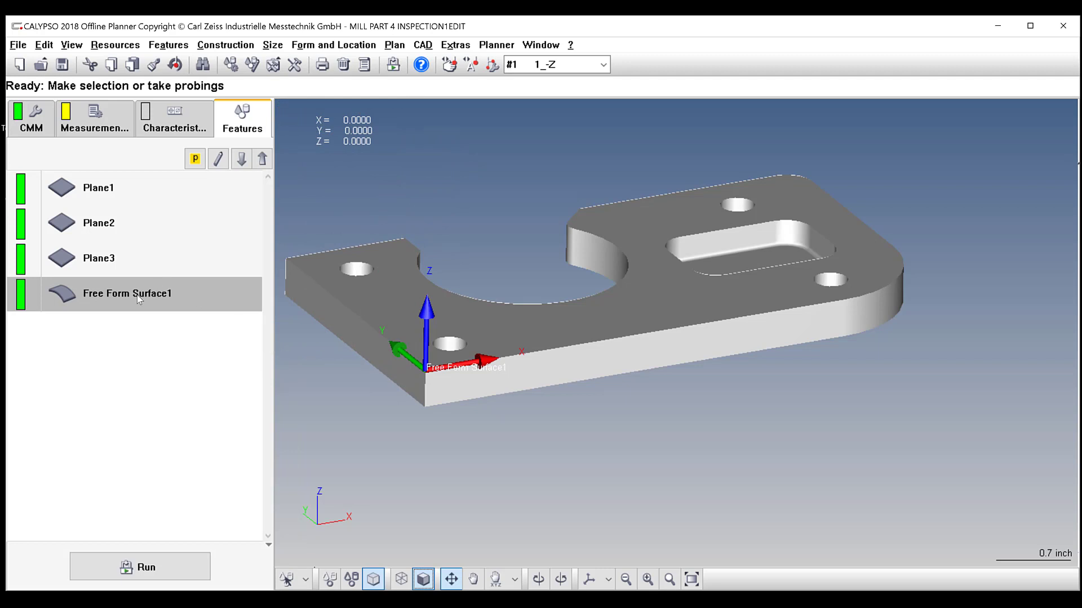
Step: Switch to the MILL PART 4 INSPECTION measurement plan
{"action": "left_click", "coordinate": [177, 117]}
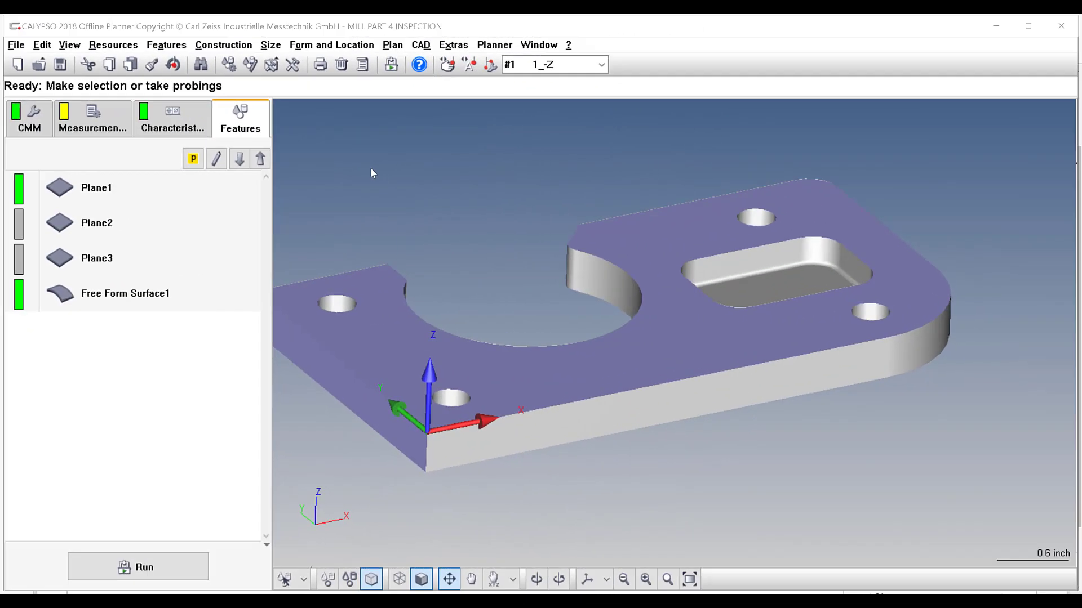
{"action": "left_click", "coordinate": [105, 297]}
{"action": "left_click", "coordinate": [70, 376]}
{"action": "key", "text": "alt+Tab"}
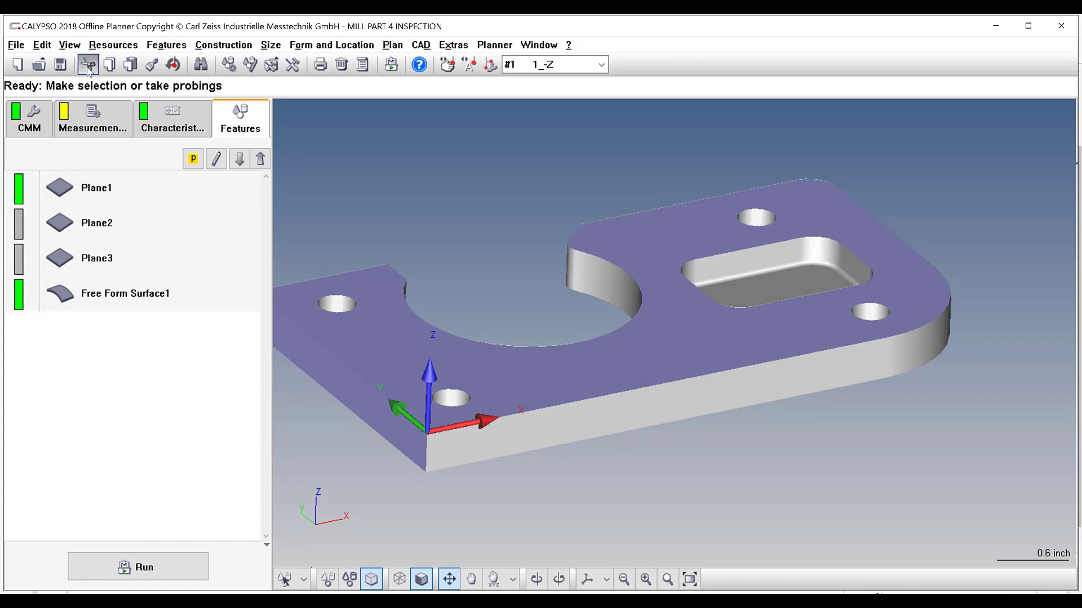
Step: Add a Profile characteristic to the plan's characteristics
{"action": "left_click", "coordinate": [172, 119]}
{"action": "left_click", "coordinate": [325, 47]}
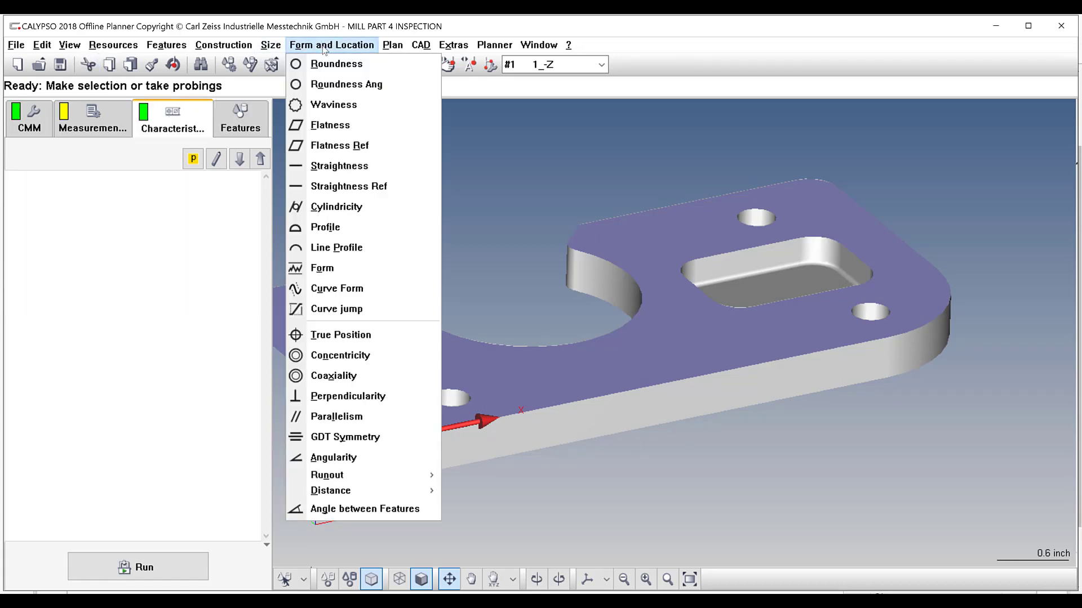
{"action": "left_click", "coordinate": [371, 226]}
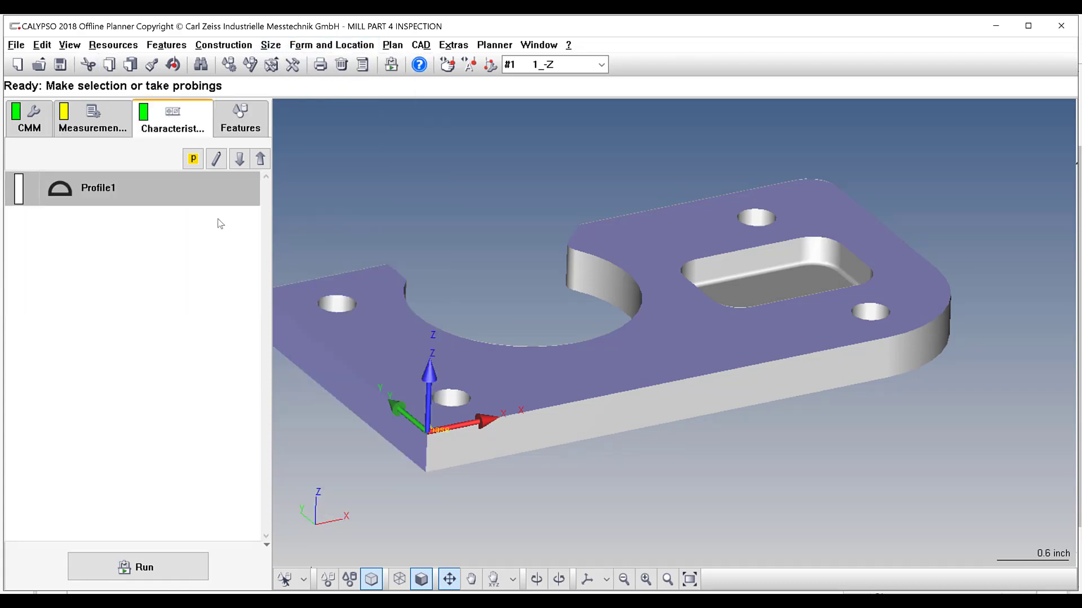
Step: Assign Free Form Surface1 as the feature of Profile1, with the alignment of the feature as the datum reference frame
{"action": "double_click", "coordinate": [133, 187]}
{"action": "left_click", "coordinate": [31, 329]}
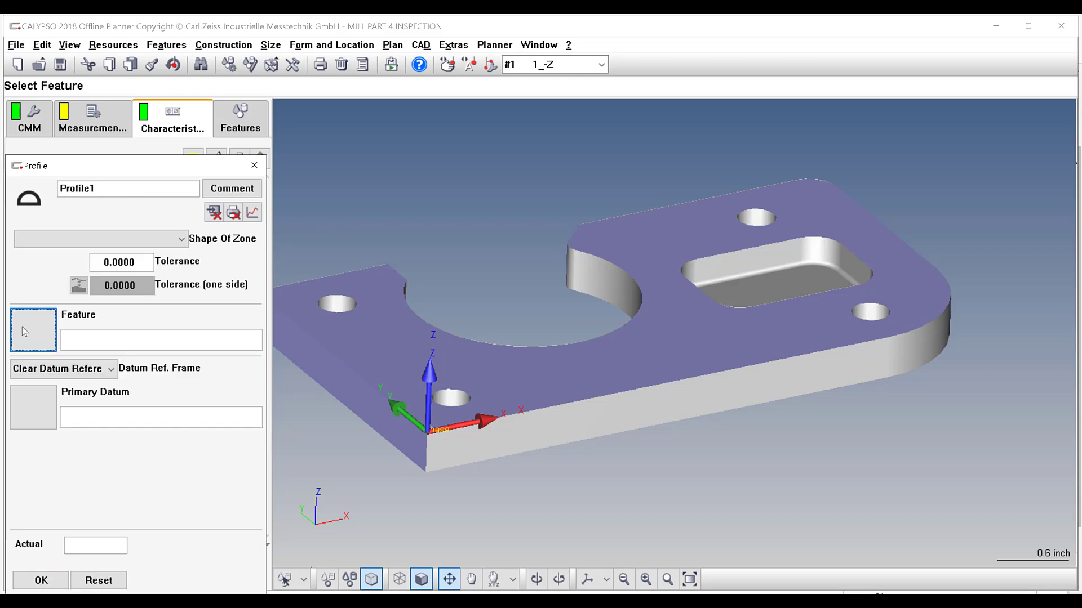
{"action": "left_click", "coordinate": [57, 308]}
{"action": "left_click", "coordinate": [162, 581]}
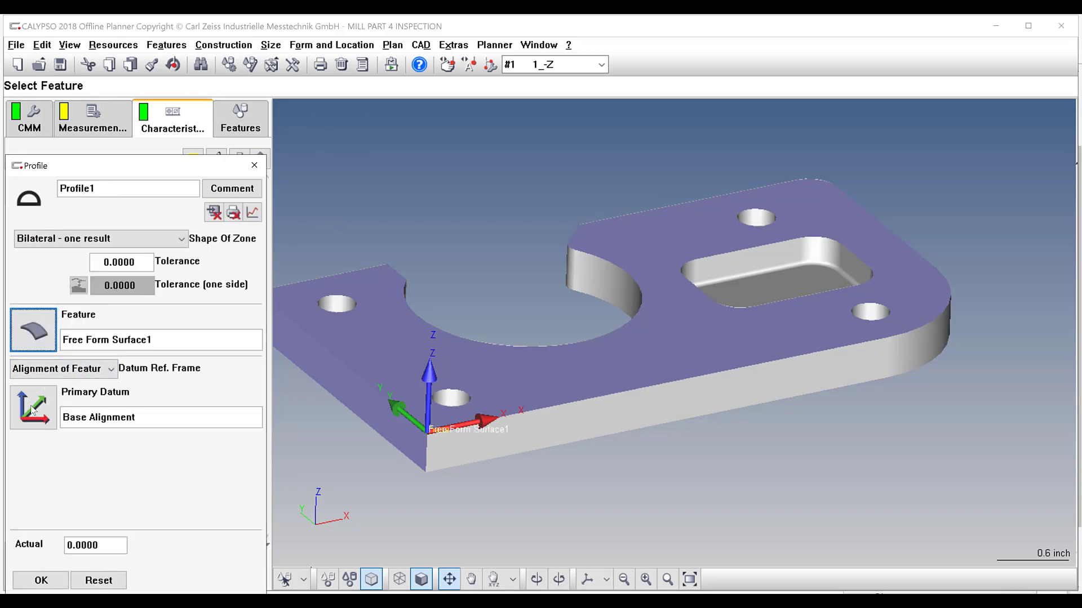
{"action": "left_click", "coordinate": [63, 369]}
{"action": "left_click", "coordinate": [72, 385]}
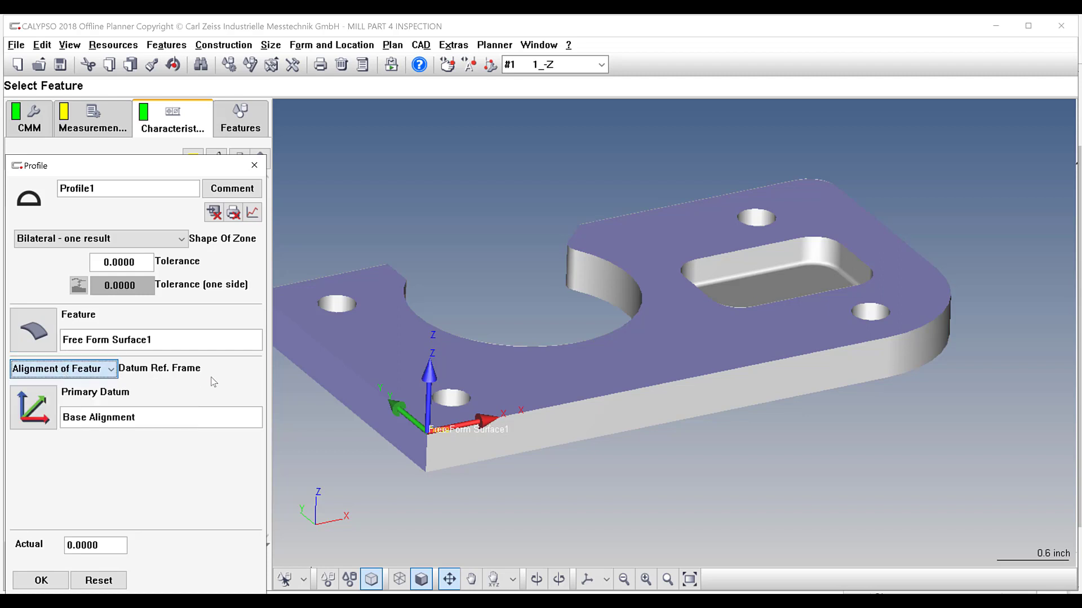
Step: Assign Plane1 as the primary datum of the Profile1 characteristic in place of the base alignment
{"action": "left_click", "coordinate": [56, 411]}
{"action": "left_click", "coordinate": [57, 293]}
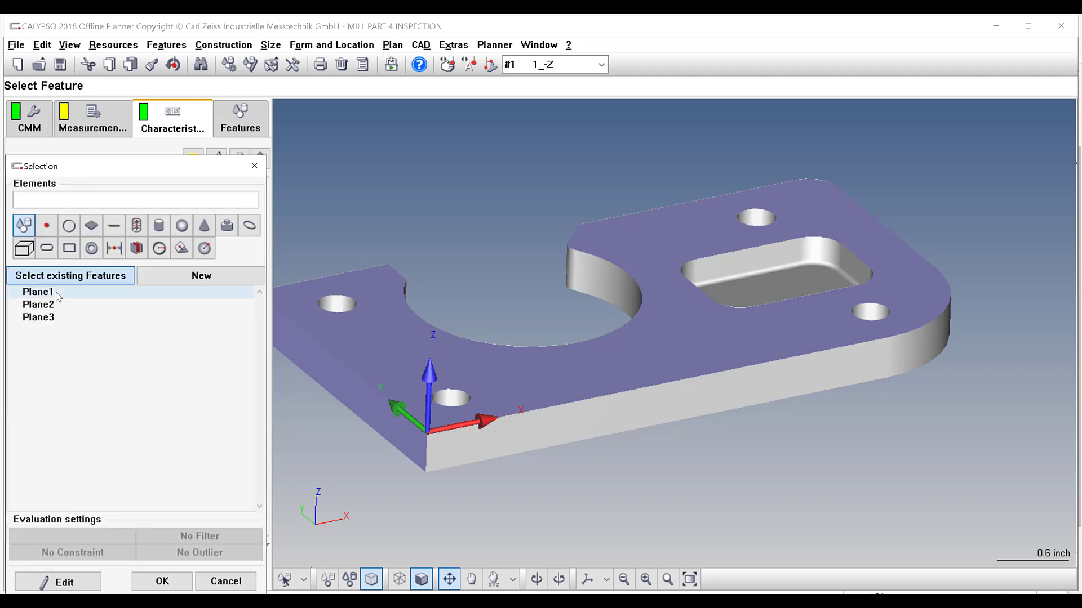
{"action": "left_click", "coordinate": [162, 583]}
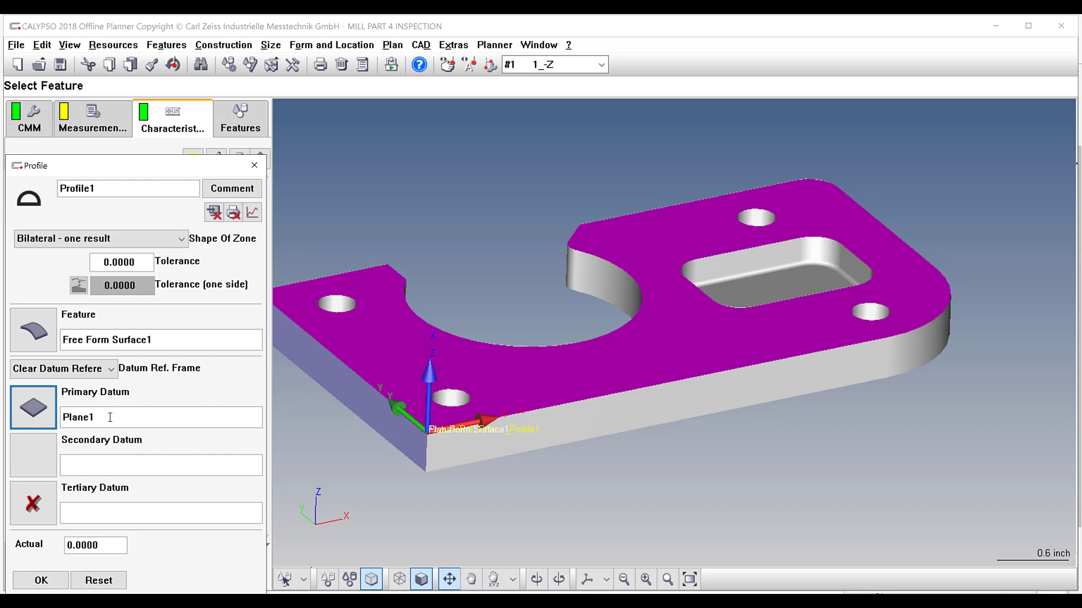
Step: Set Profile1's tolerance to 0.01 with the Bilateral - one result zone shape, and accept the characteristic
{"action": "double_click", "coordinate": [122, 191]}
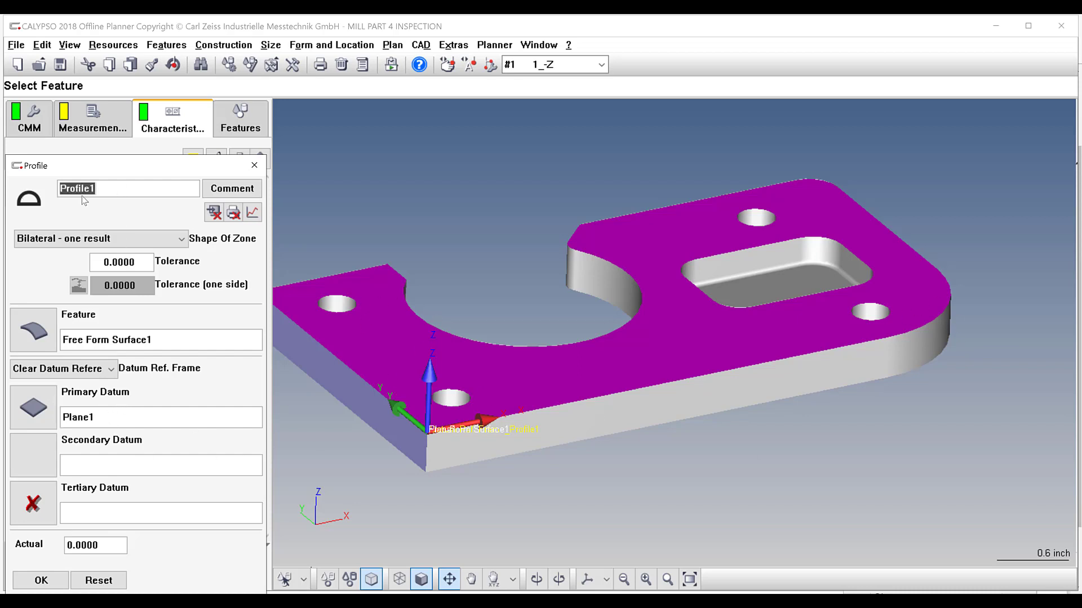
{"action": "left_click", "coordinate": [154, 188]}
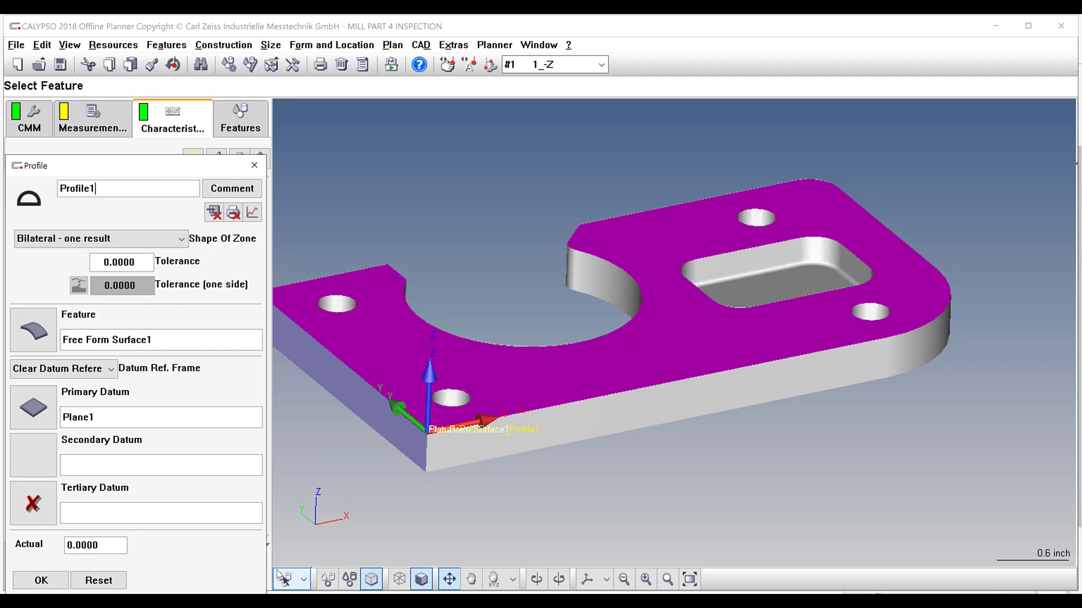
{"action": "double_click", "coordinate": [138, 259]}
{"action": "type", "text": ".01"}
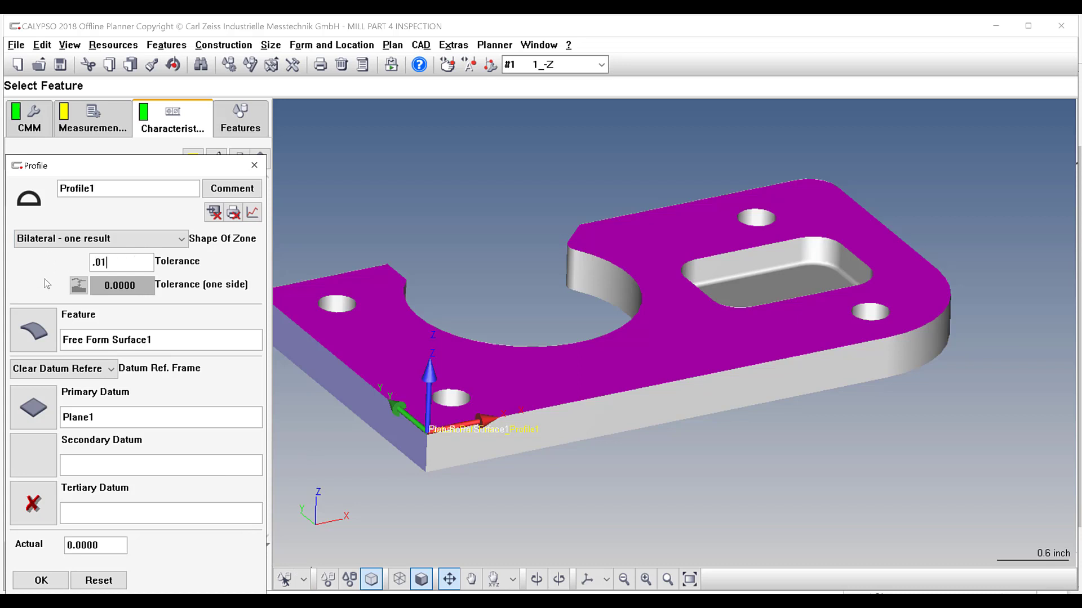
{"action": "left_click", "coordinate": [62, 242]}
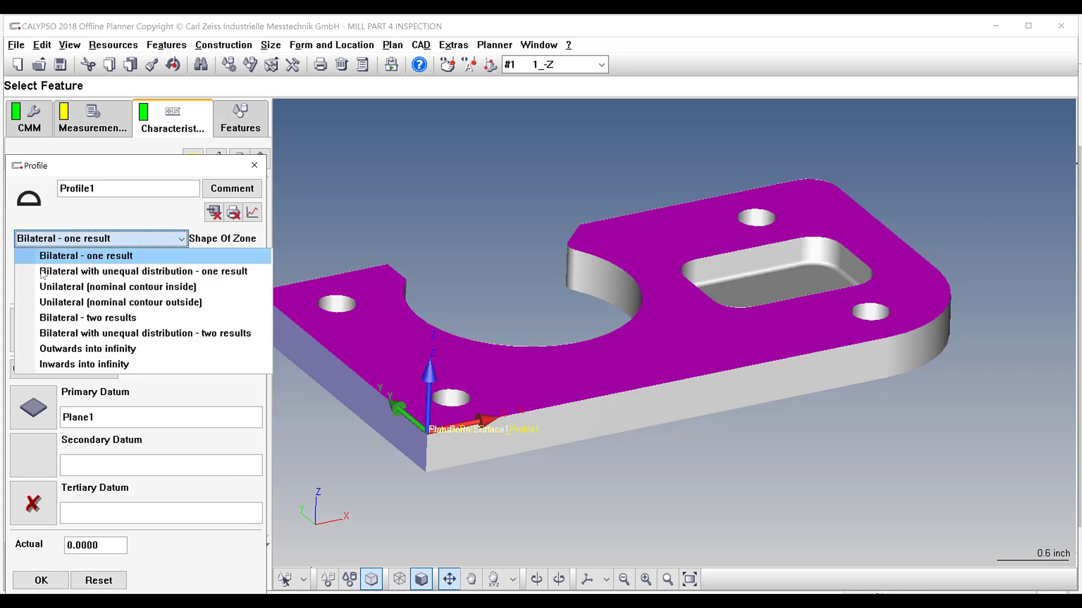
{"action": "left_click", "coordinate": [68, 257]}
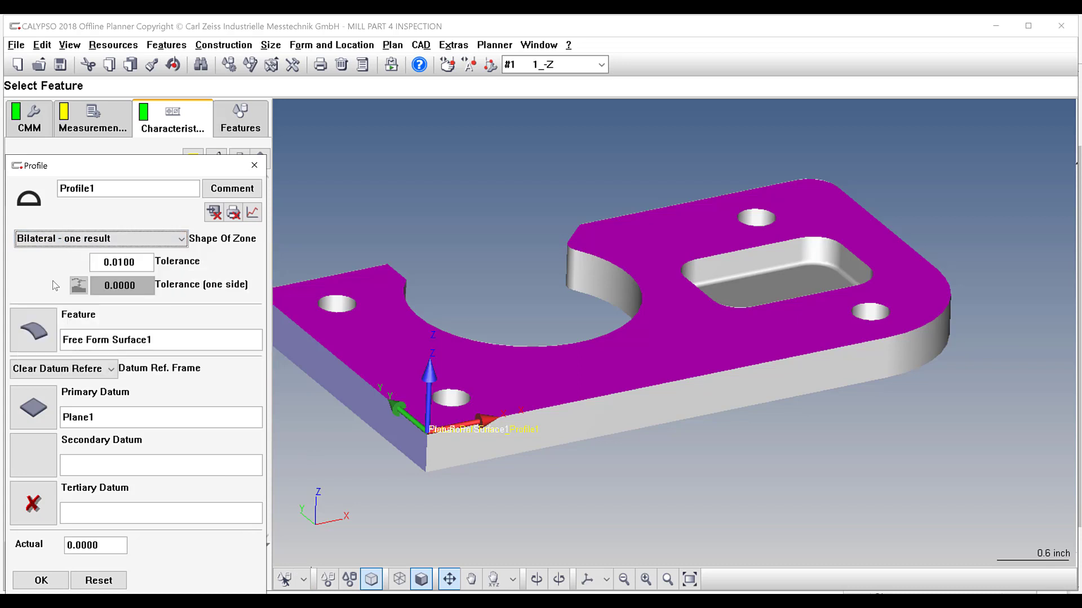
{"action": "left_click", "coordinate": [27, 586]}
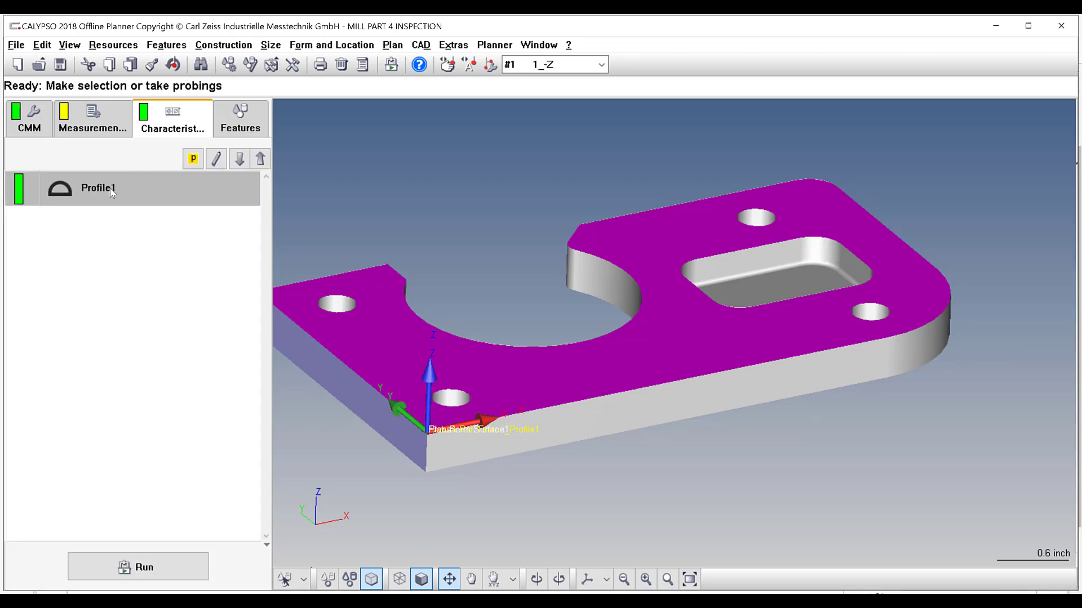
{"action": "scroll", "coordinate": [760, 431], "scroll_direction": "down", "scroll_amount": 3}
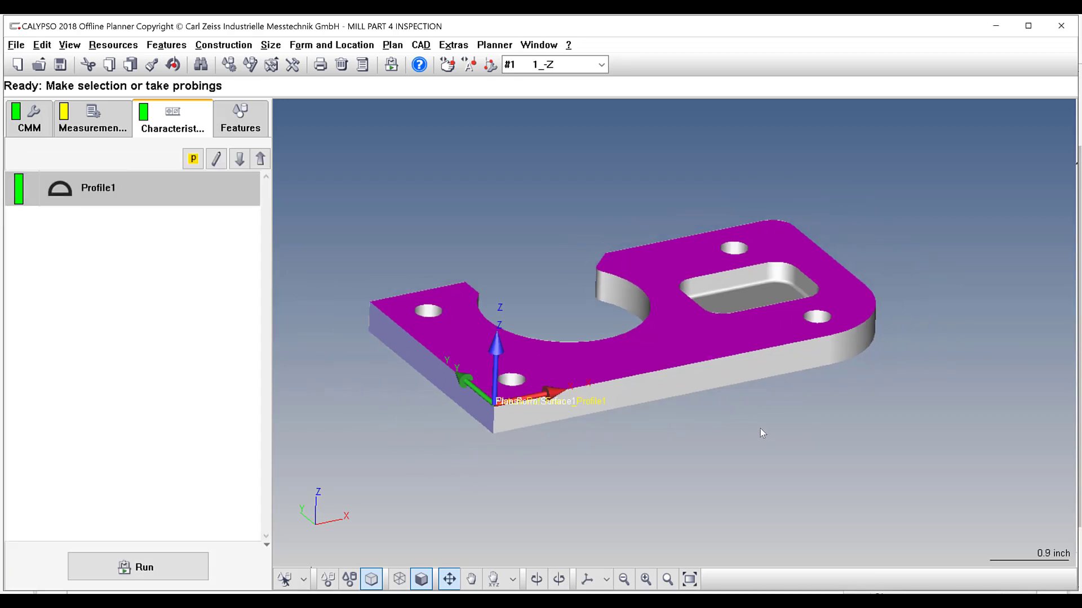
{"action": "left_click", "coordinate": [497, 50]}
{"action": "left_click", "coordinate": [424, 170]}
{"action": "key", "text": "alt+Tab"}
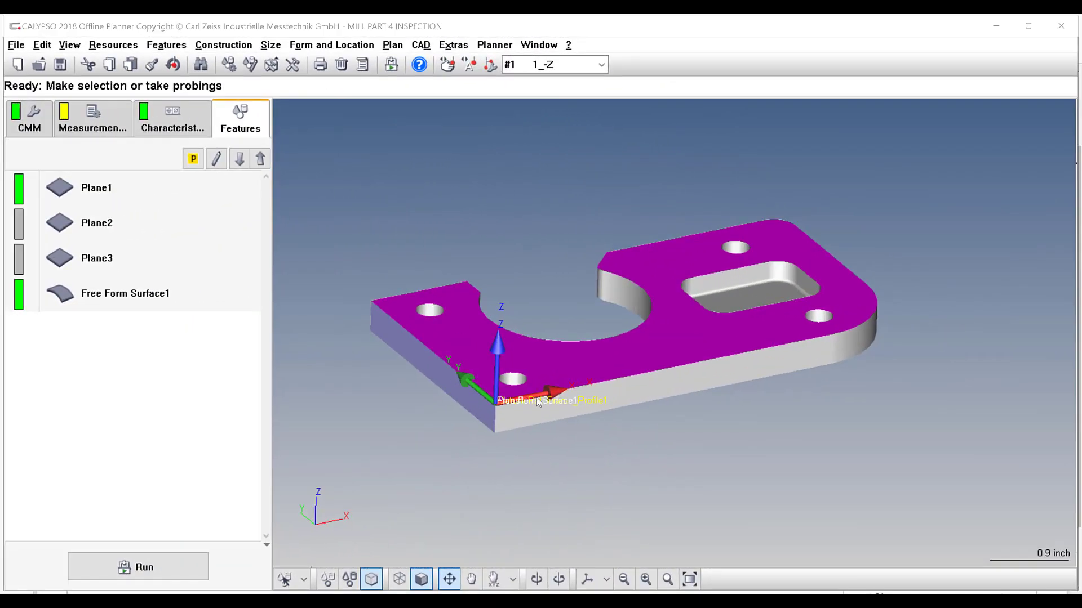
Step: Define a circle on the cylinder of each of the four small round holes in the plate
{"action": "left_click", "coordinate": [303, 580]}
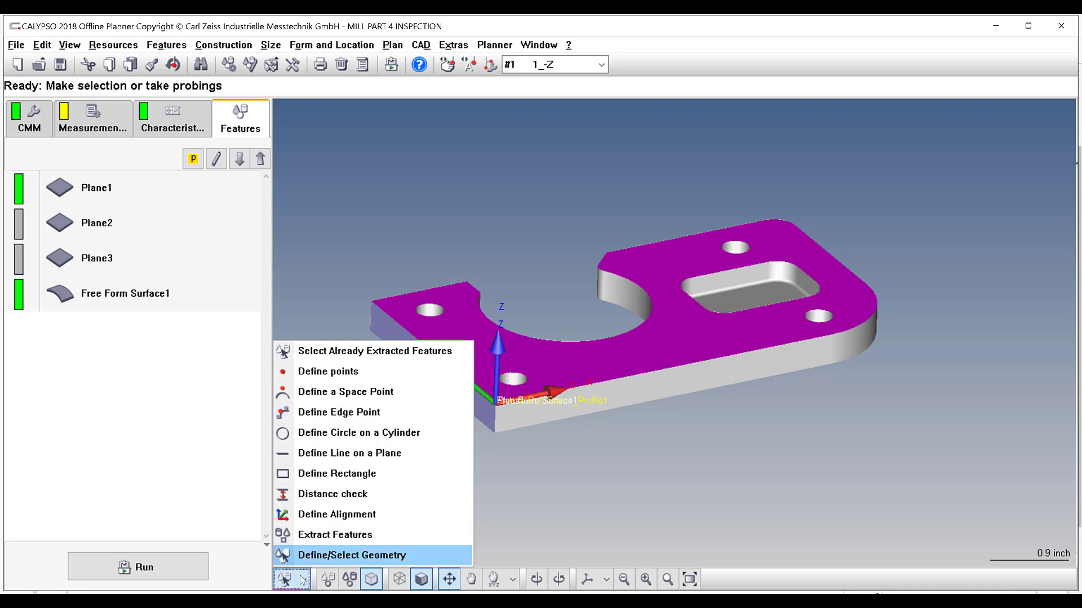
{"action": "left_click", "coordinate": [333, 432]}
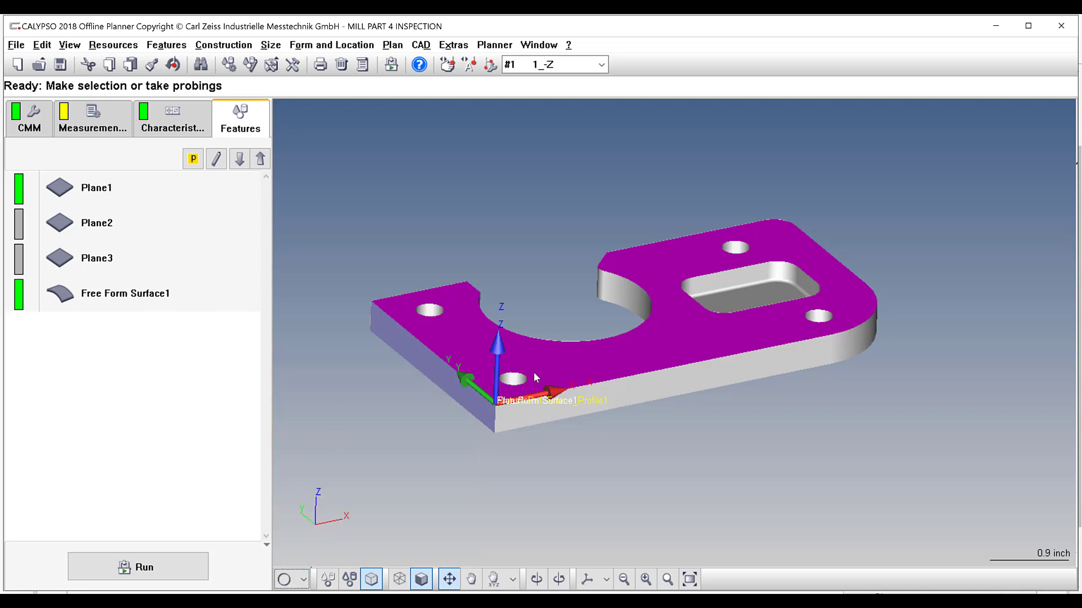
{"action": "left_click", "coordinate": [513, 381]}
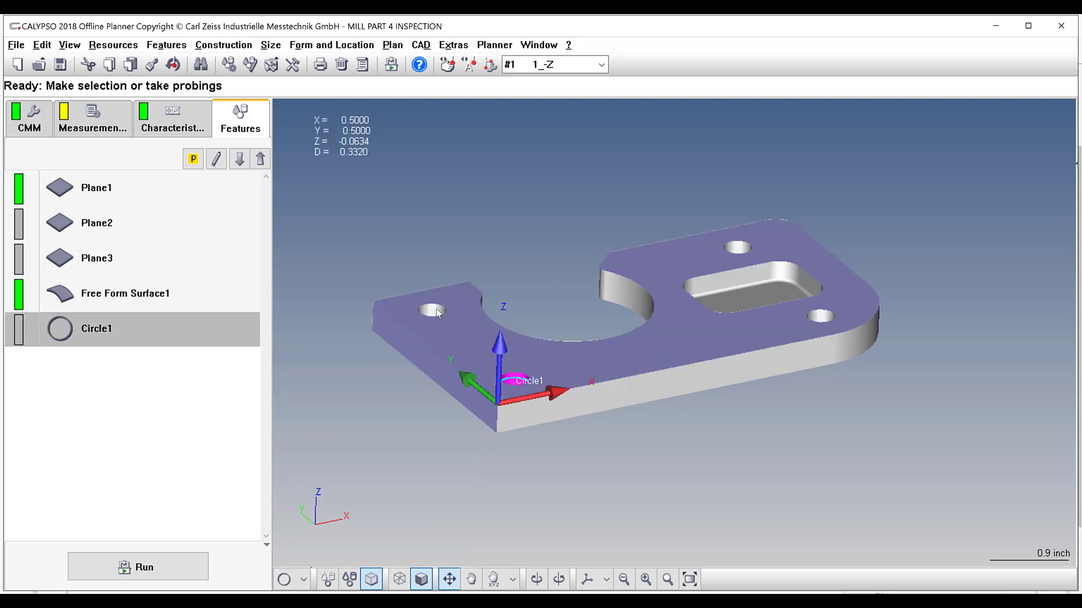
{"action": "left_click", "coordinate": [438, 311]}
{"action": "left_click", "coordinate": [736, 248]}
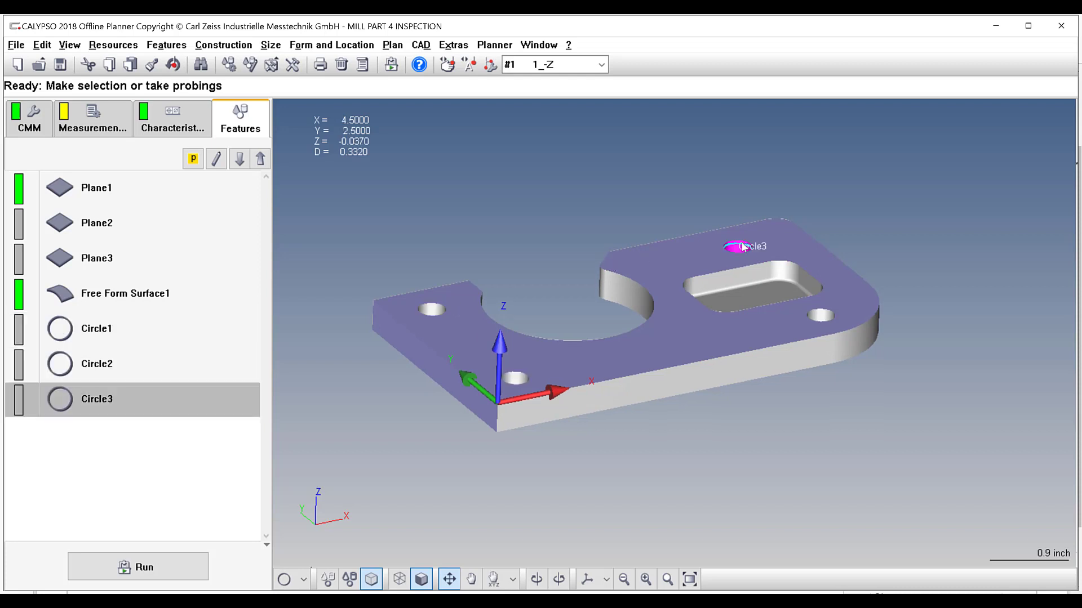
{"action": "left_click", "coordinate": [822, 317]}
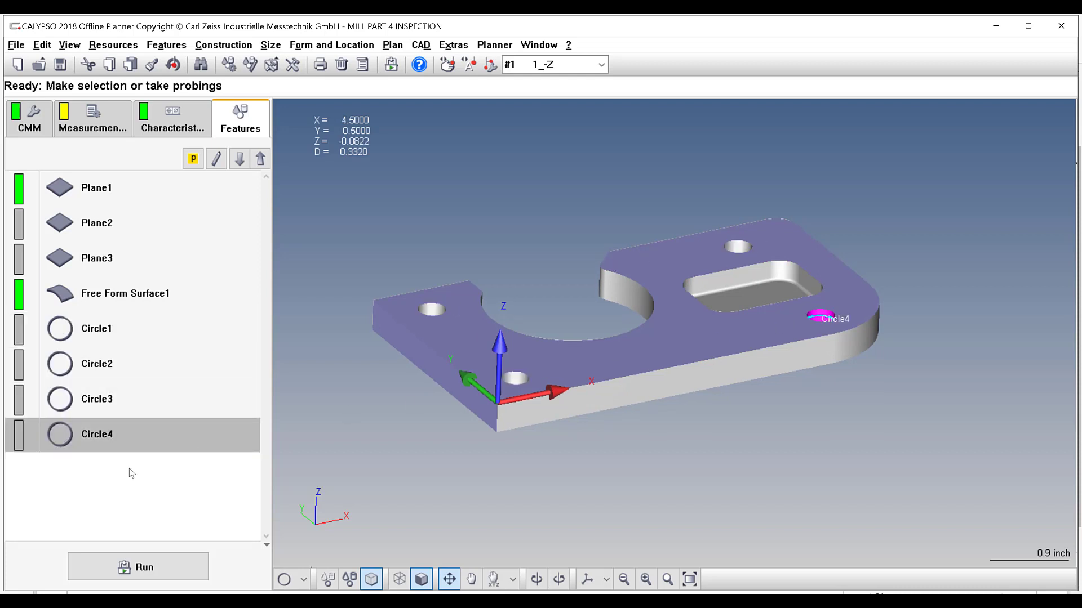
Step: Review Circle1's measurement strategy, checking the point count and angle range of its circle path
{"action": "double_click", "coordinate": [80, 332]}
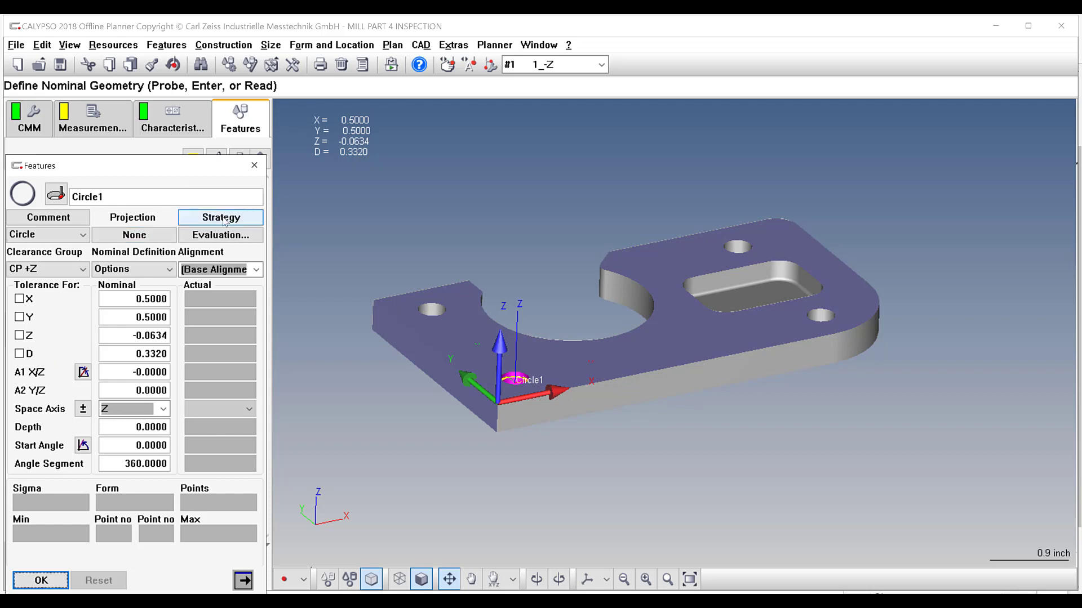
{"action": "left_click", "coordinate": [223, 217]}
{"action": "double_click", "coordinate": [58, 333]}
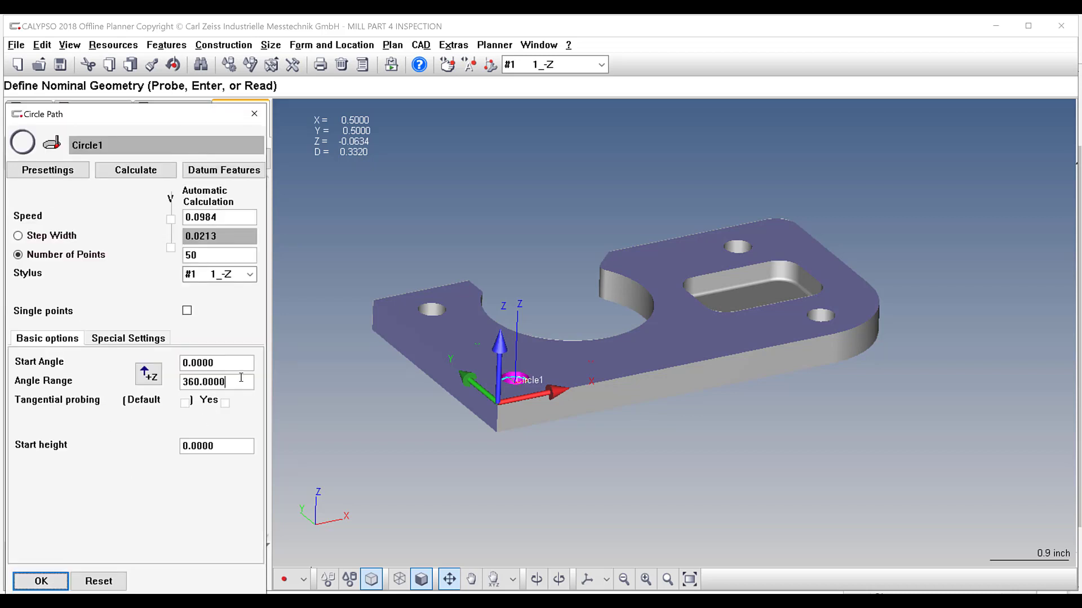
{"action": "left_click", "coordinate": [53, 581]}
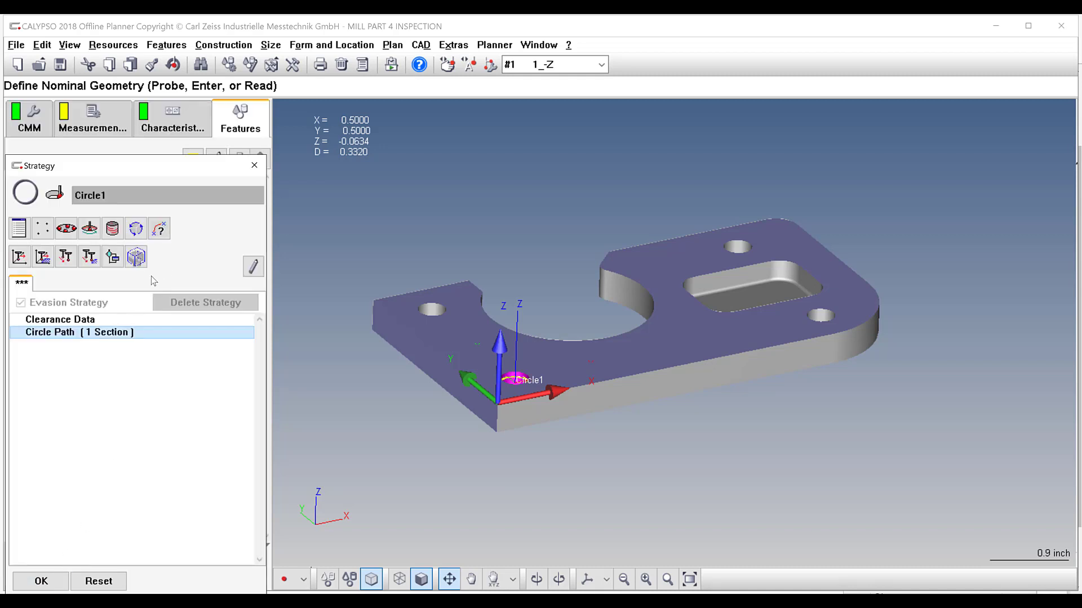
{"action": "left_click", "coordinate": [39, 581]}
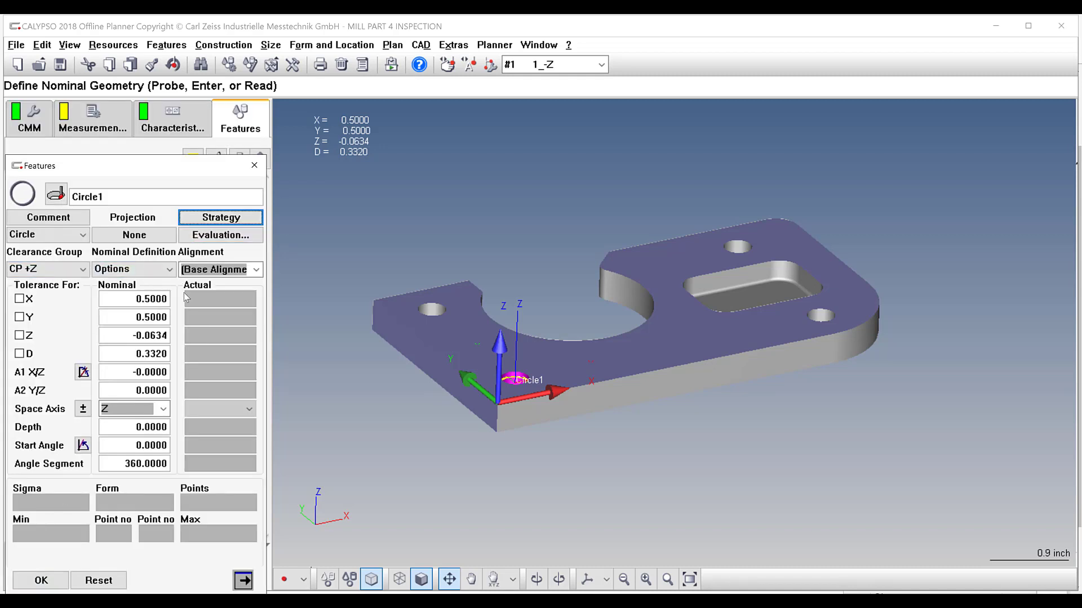
Step: Choose LSQ Feature as the evaluation method for Circle1 and accept the evaluation settings
{"action": "left_click", "coordinate": [234, 242]}
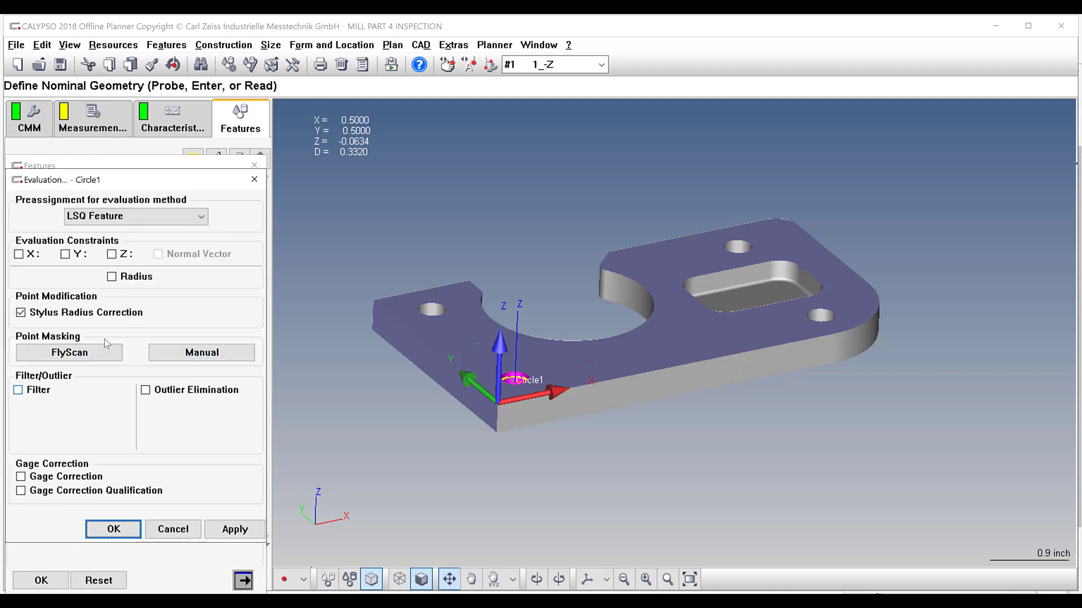
{"action": "left_click", "coordinate": [206, 221]}
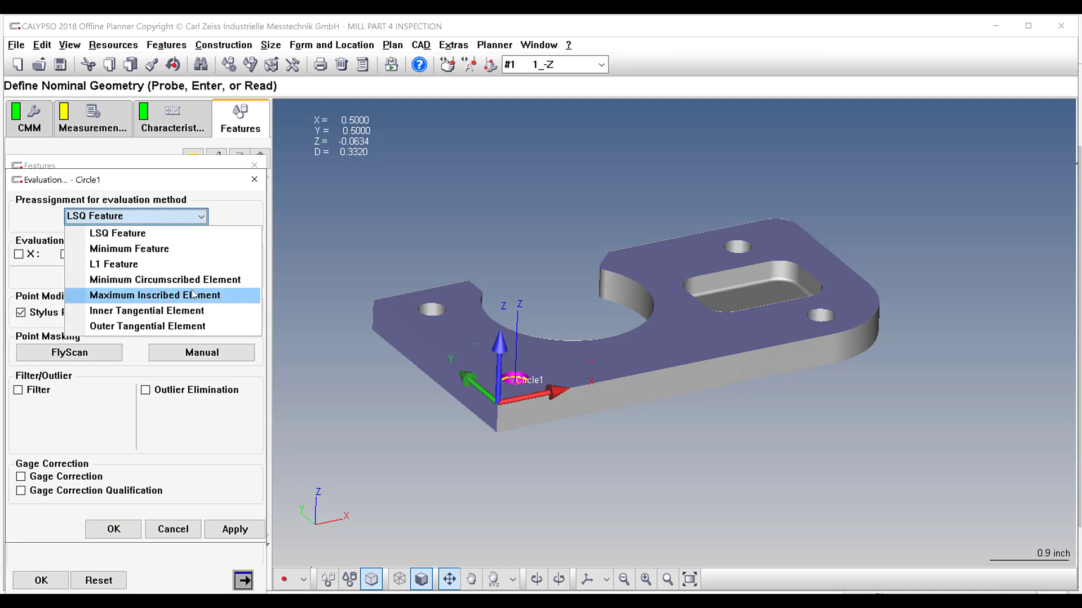
{"action": "left_click", "coordinate": [93, 233]}
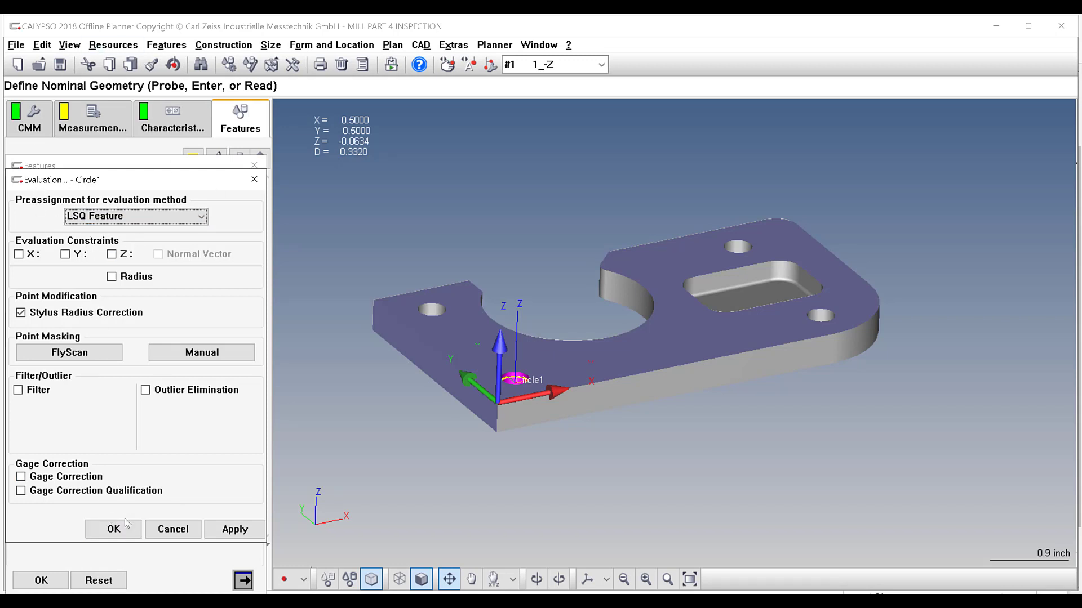
{"action": "left_click", "coordinate": [110, 529]}
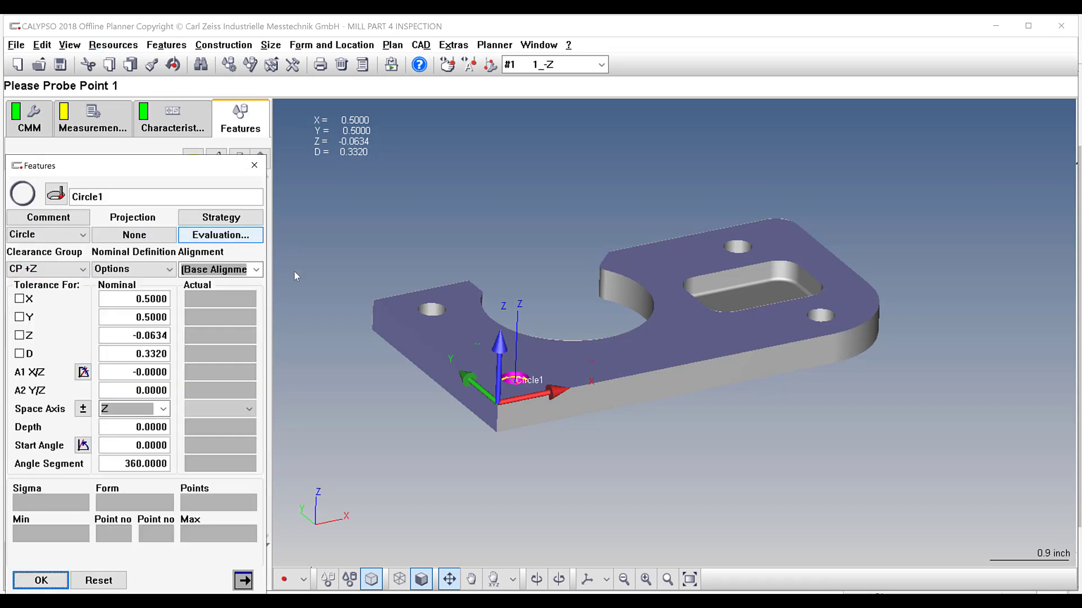
{"action": "key", "text": "alt+Tab"}
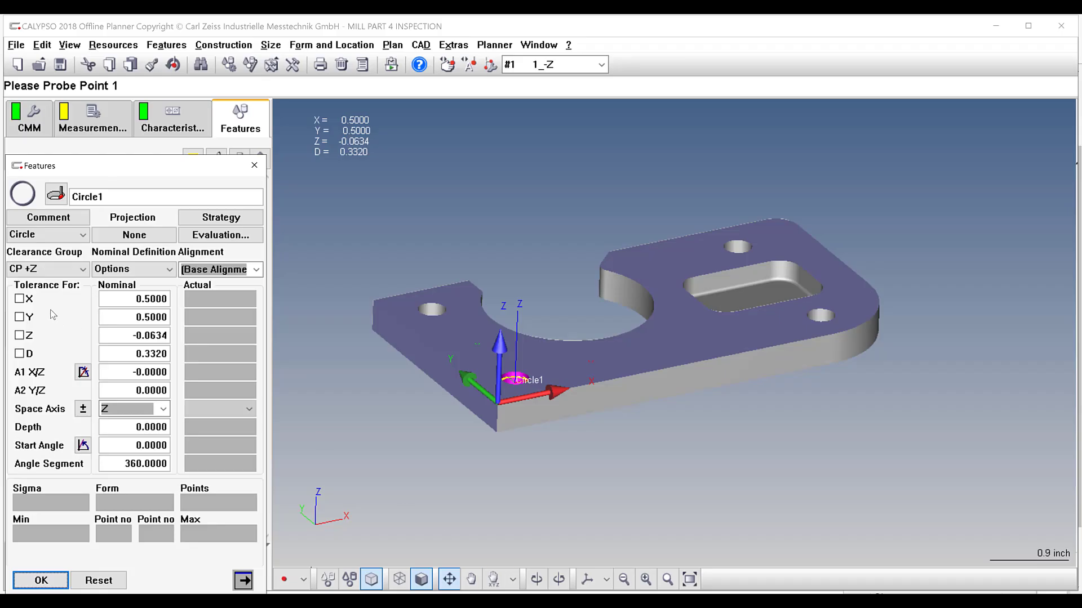
Step: Enable X, Y and diameter tolerances for Circle1, and set the diameter tolerance to +0.01 and -0.01
{"action": "left_click", "coordinate": [19, 298]}
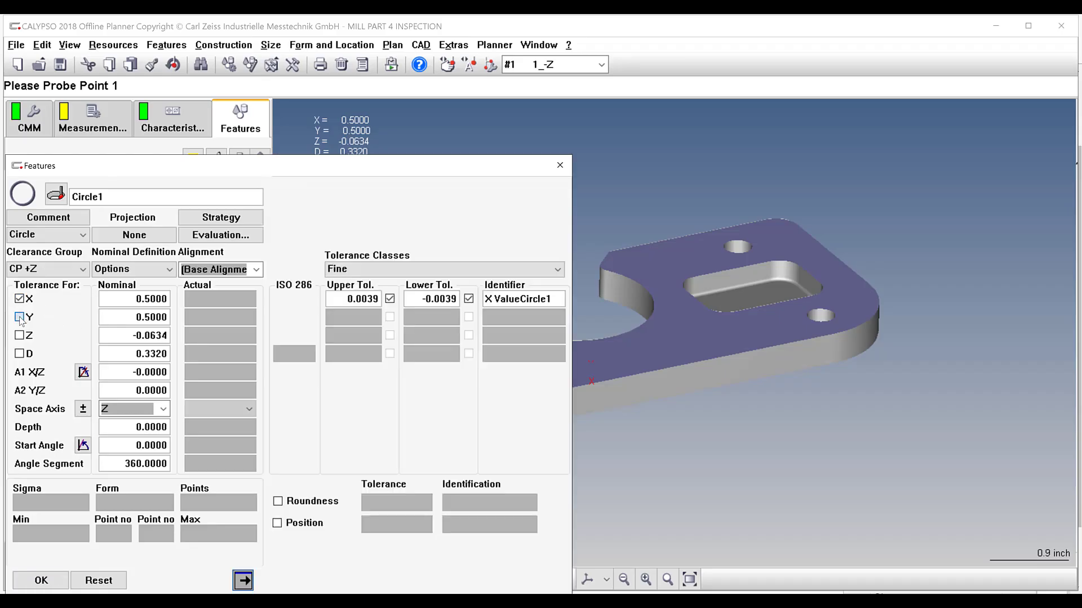
{"action": "left_click", "coordinate": [19, 317]}
{"action": "left_click", "coordinate": [19, 354]}
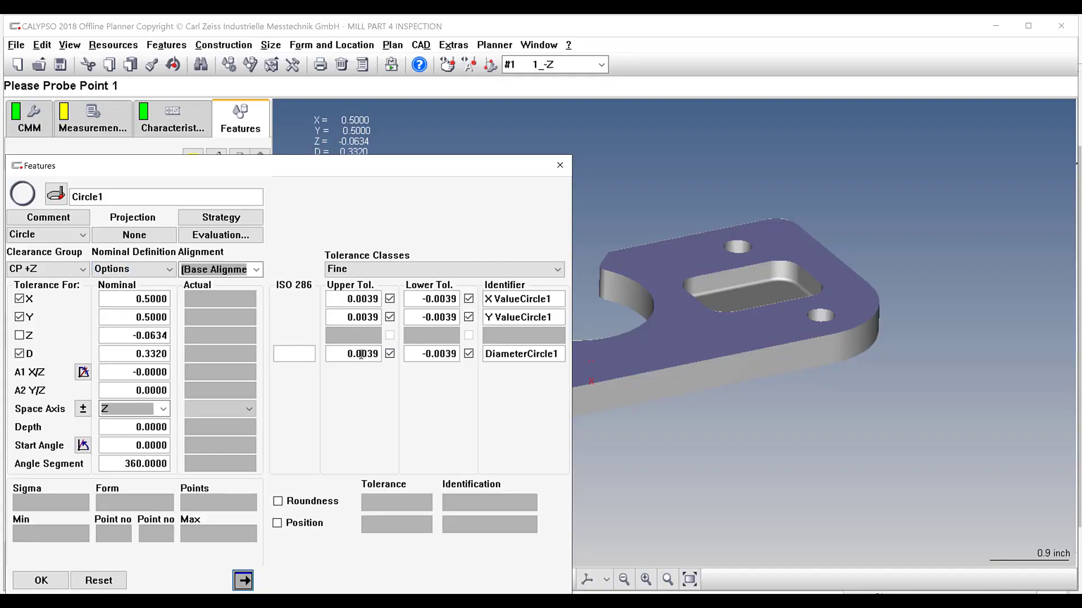
{"action": "left_click_drag", "start_coordinate": [362, 354], "coordinate": [400, 354]}
{"action": "type", "text": "1"}
{"action": "key", "text": "Tab"}
{"action": "type", "text": "-0.01"}
Step: Set Circle1's X and Y tolerances to +0.005 and -0.005, and accept the feature
{"action": "left_click_drag", "start_coordinate": [361, 298], "coordinate": [405, 301]}
{"action": "type", "text": "05"}
{"action": "left_click", "coordinate": [451, 299]}
{"action": "left_click_drag", "start_coordinate": [445, 299], "coordinate": [458, 299]}
{"action": "type", "text": "50"}
{"action": "left_click_drag", "start_coordinate": [367, 317], "coordinate": [468, 317]}
{"action": "type", "text": "505"}
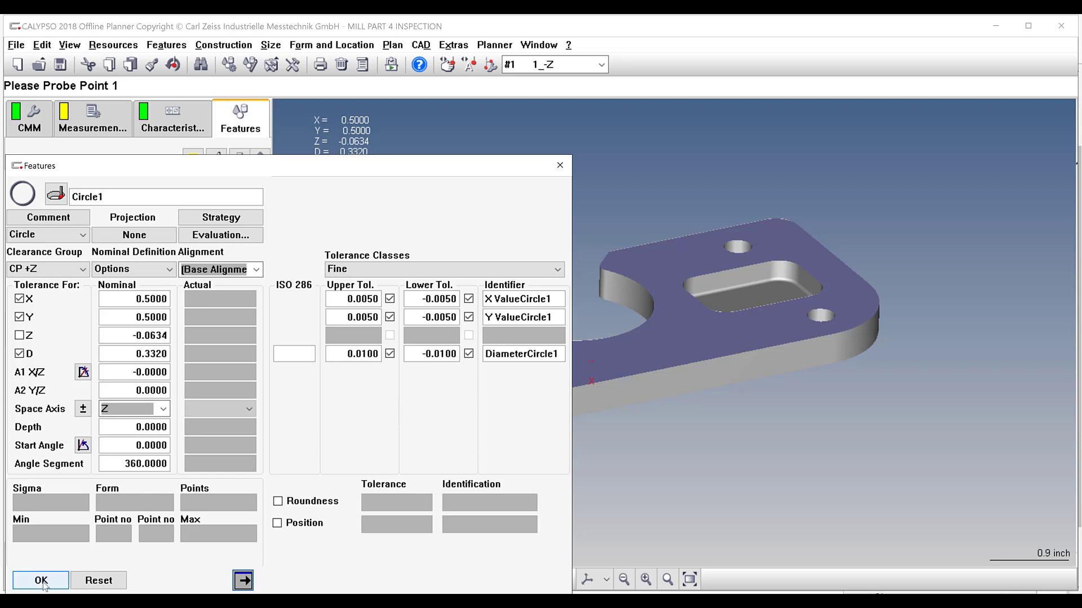
{"action": "left_click", "coordinate": [63, 582]}
Step: Open Circle2 and enable tolerances for its X, Y and diameter
{"action": "left_click", "coordinate": [105, 365]}
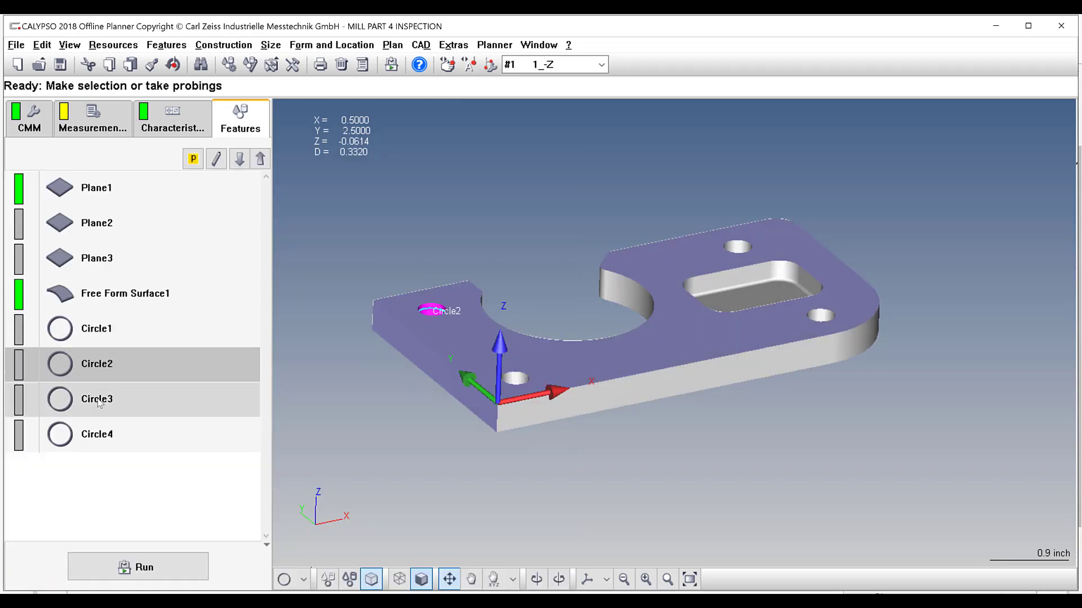
{"action": "left_click", "coordinate": [99, 399]}
{"action": "left_click", "coordinate": [94, 360]}
{"action": "double_click", "coordinate": [80, 360]}
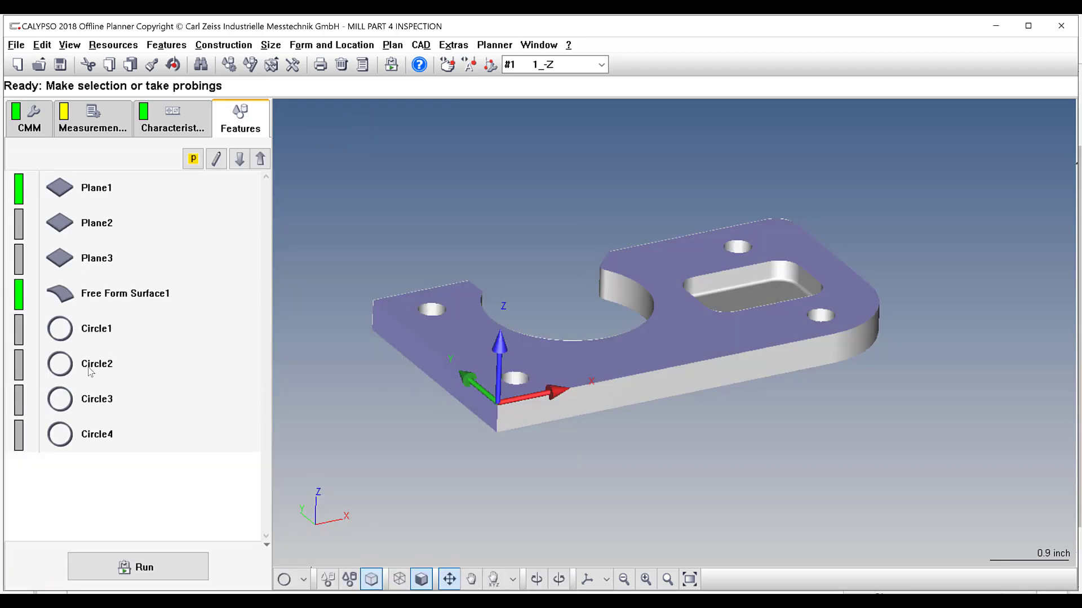
{"action": "left_click", "coordinate": [19, 298]}
{"action": "left_click", "coordinate": [19, 317]}
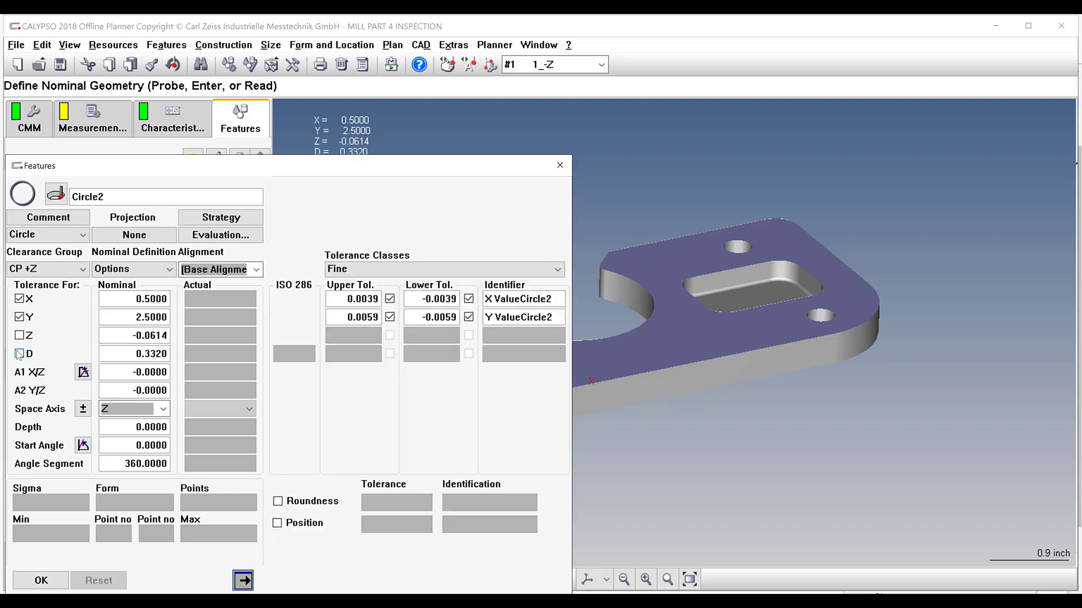
{"action": "left_click", "coordinate": [19, 354]}
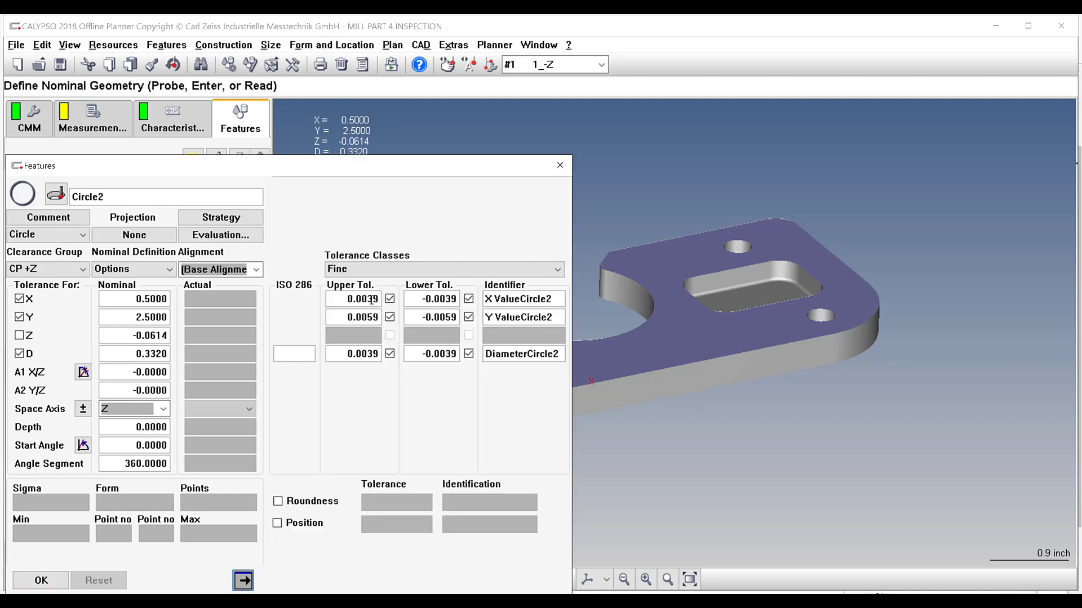
Step: Apply the Last input tolerance class to Circle2, set its diameter tolerance to +0.01 and -0.01, and accept the feature
{"action": "left_click", "coordinate": [429, 272]}
{"action": "left_click", "coordinate": [393, 487]}
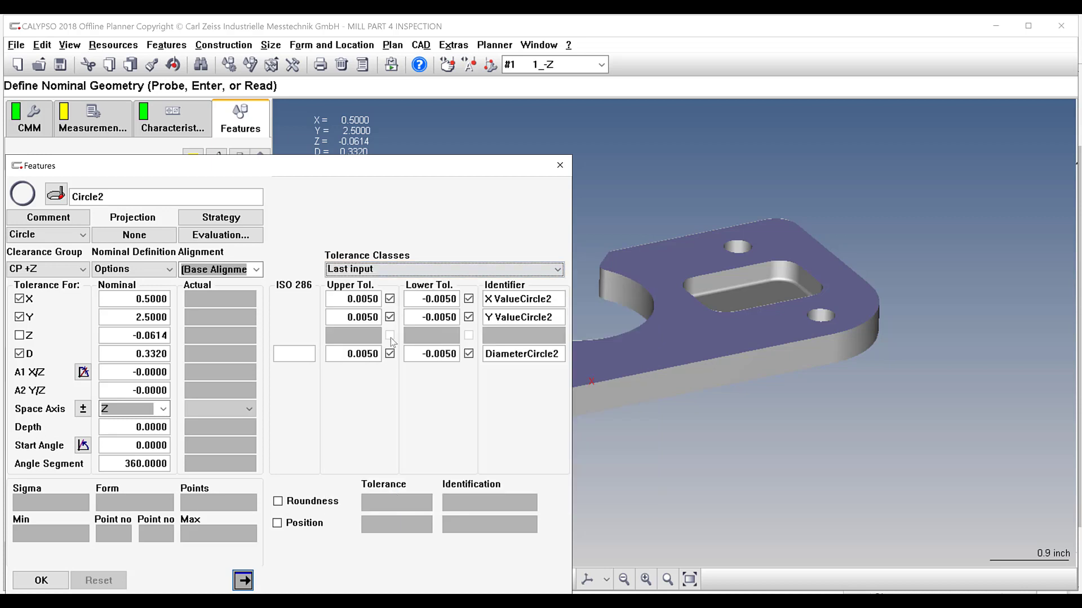
{"action": "left_click_drag", "start_coordinate": [362, 354], "coordinate": [416, 354]}
{"action": "type", "text": "100"}
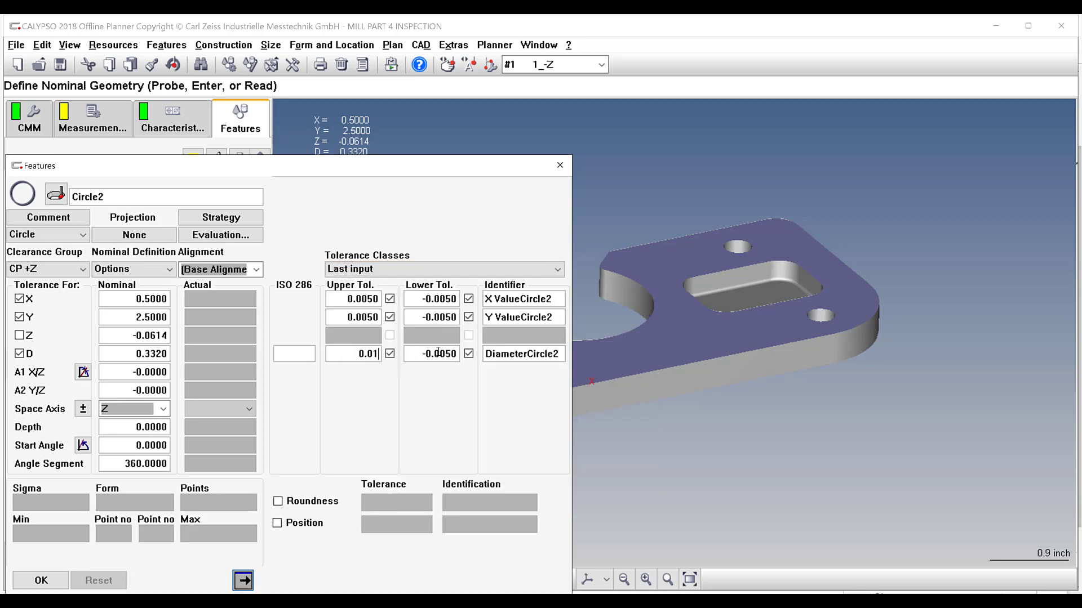
{"action": "key", "text": "Tab"}
{"action": "type", "text": "-0.01"}
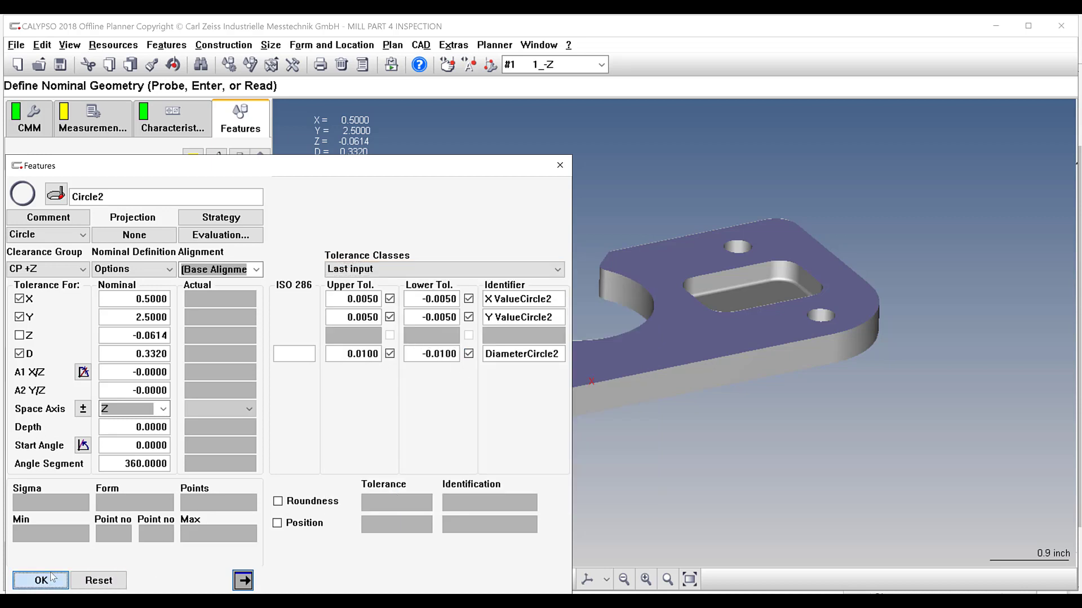
{"action": "left_click", "coordinate": [48, 580]}
{"action": "left_click", "coordinate": [122, 397]}
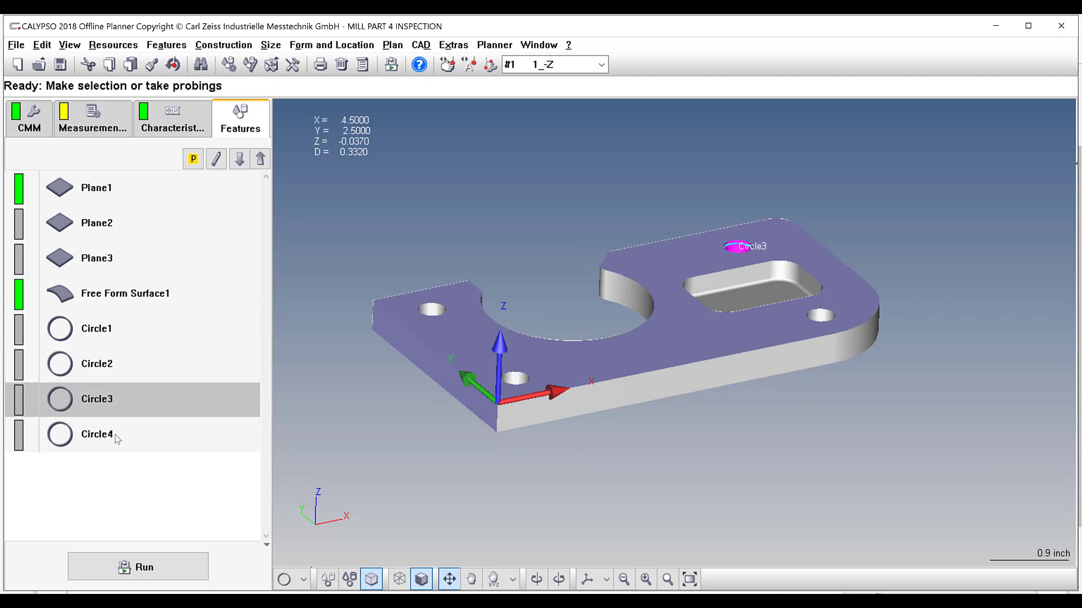
Step: Enable Y and diameter tolerances for Circle3, set its Y tolerance to +0.005 and -0.005, and accept the feature
{"action": "left_click", "coordinate": [109, 422]}
{"action": "double_click", "coordinate": [115, 409]}
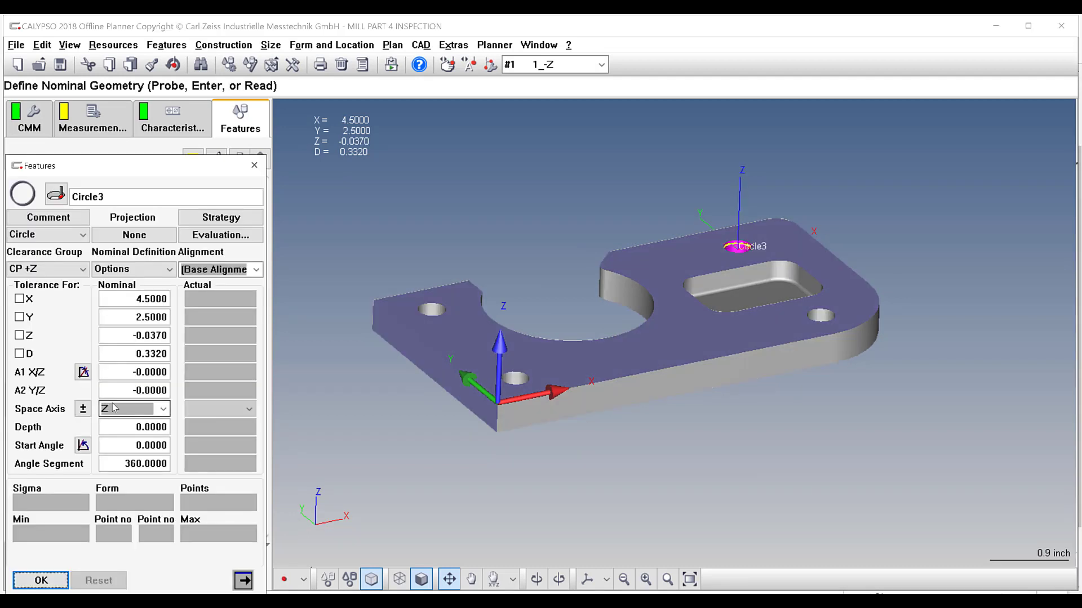
{"action": "left_click", "coordinate": [19, 317]}
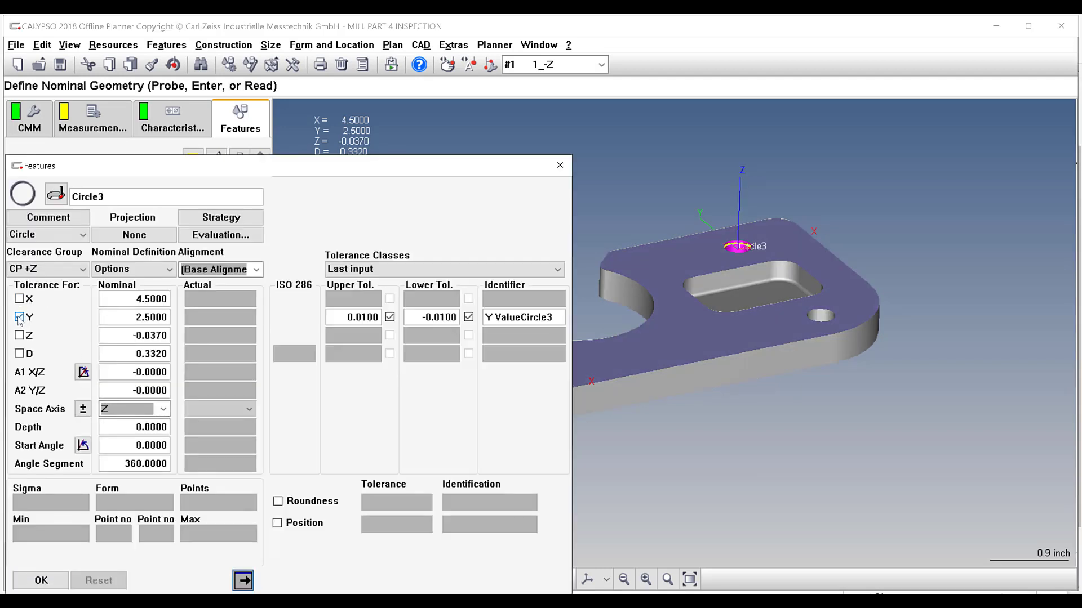
{"action": "left_click", "coordinate": [19, 354]}
{"action": "double_click", "coordinate": [371, 316]}
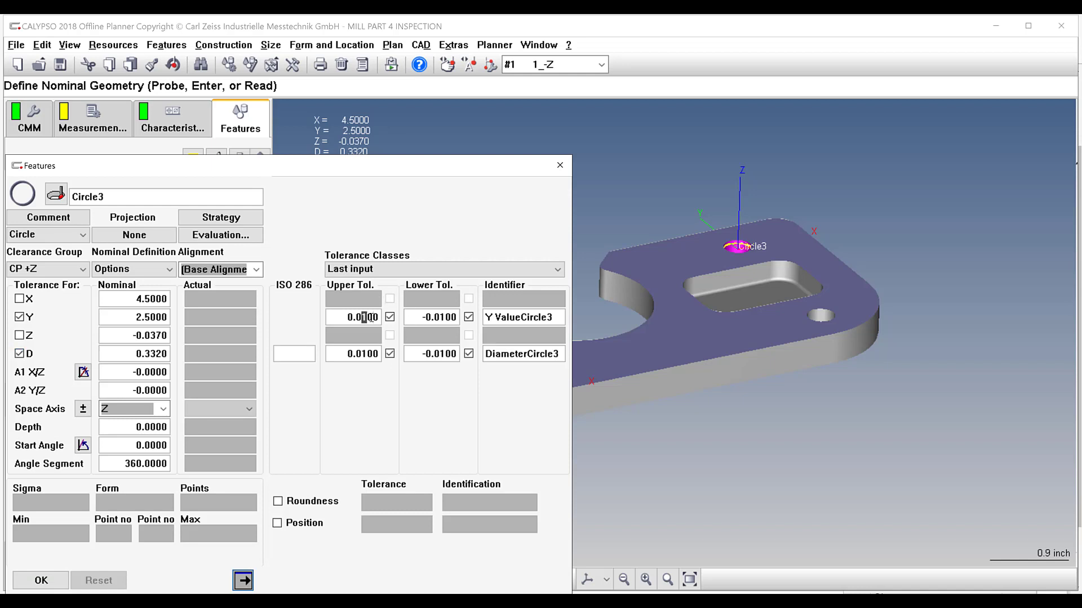
{"action": "type", "text": "0.005"}
{"action": "double_click", "coordinate": [441, 317]}
{"action": "type", "text": "-0.005"}
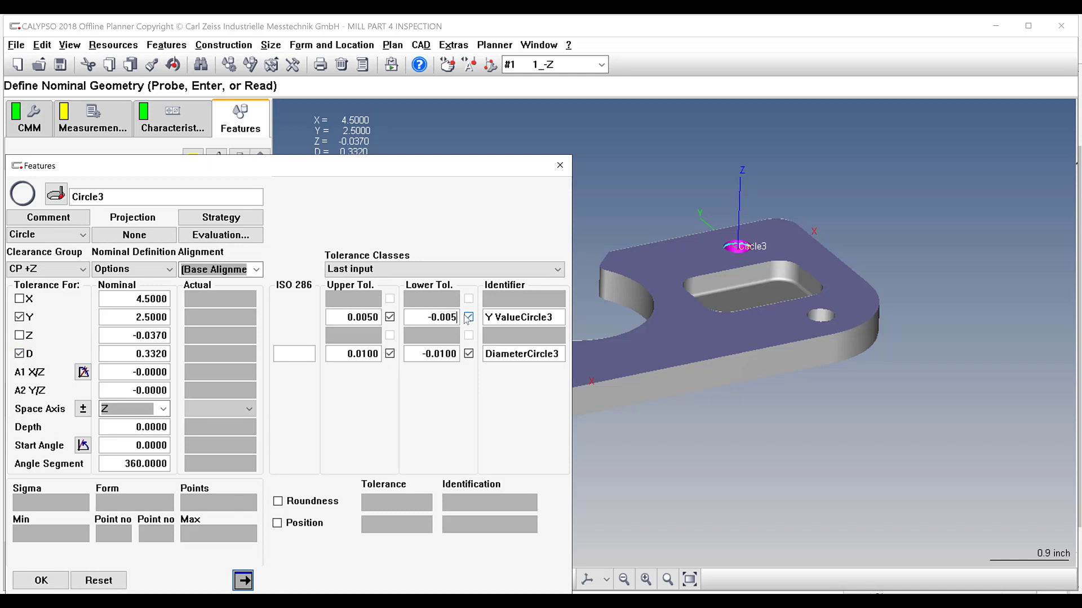
{"action": "left_click", "coordinate": [41, 580]}
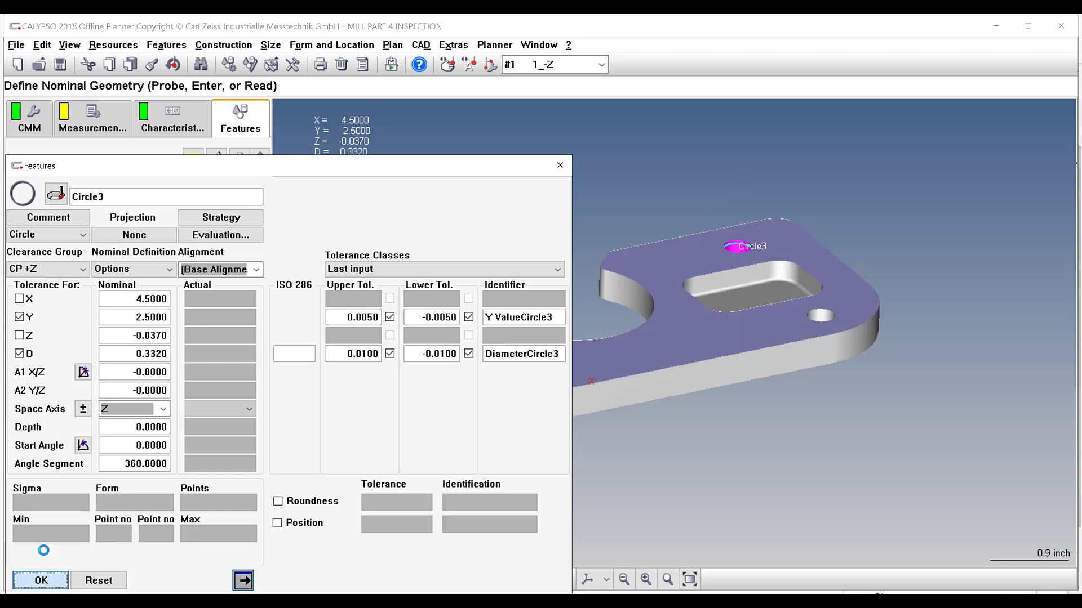
Step: Enable Y and diameter tolerances for Circle4, set its diameter tolerance to +0.01 and -0.01, and accept the feature
{"action": "double_click", "coordinate": [82, 439]}
{"action": "left_click", "coordinate": [20, 316]}
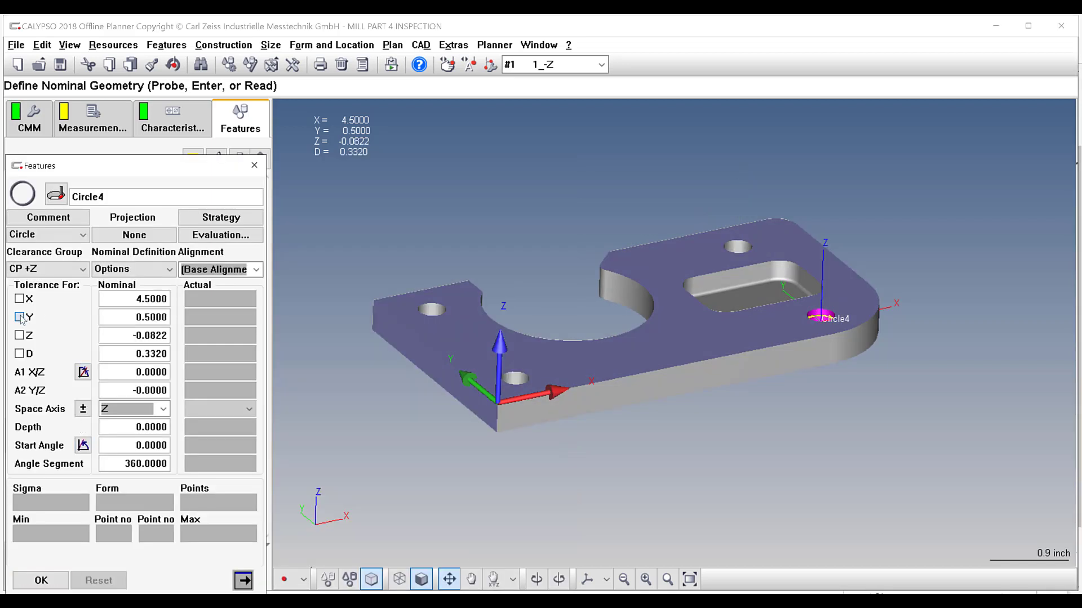
{"action": "left_click", "coordinate": [19, 354]}
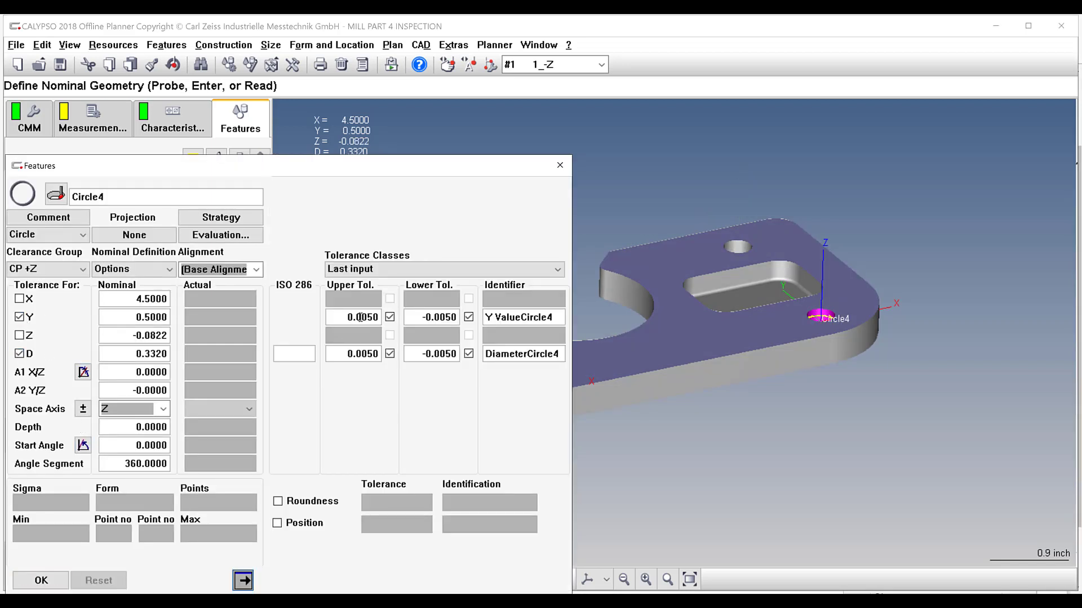
{"action": "left_click_drag", "start_coordinate": [363, 355], "coordinate": [458, 355]}
{"action": "type", "text": "100"}
{"action": "type", "text": "1"}
{"action": "left_click", "coordinate": [41, 581]}
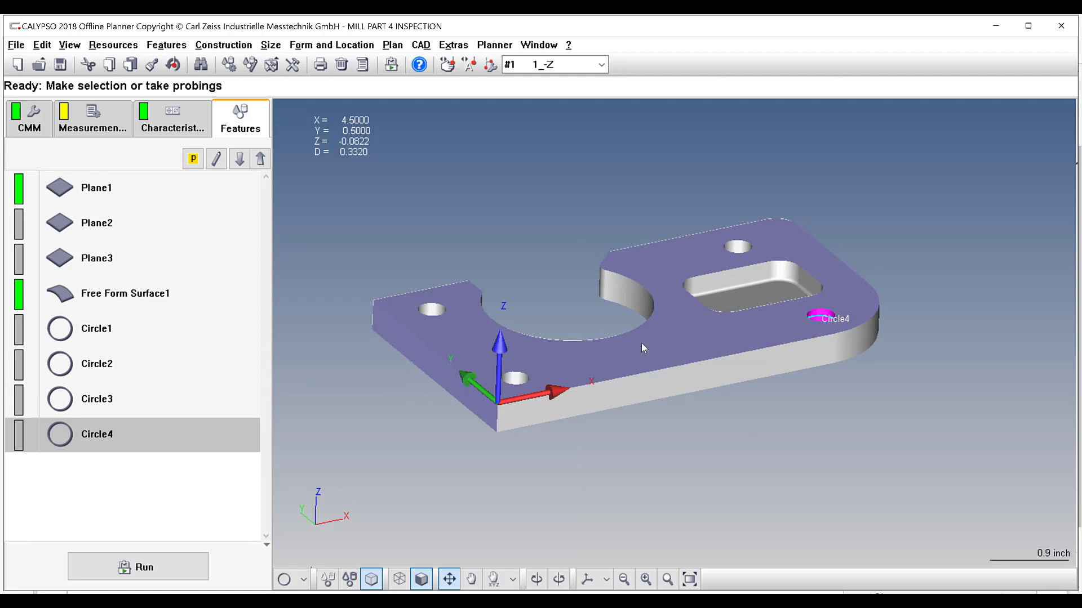
Step: Insert a Simple distance characteristic directly after DiameterCircle2 in the characteristics list
{"action": "left_click", "coordinate": [172, 120]}
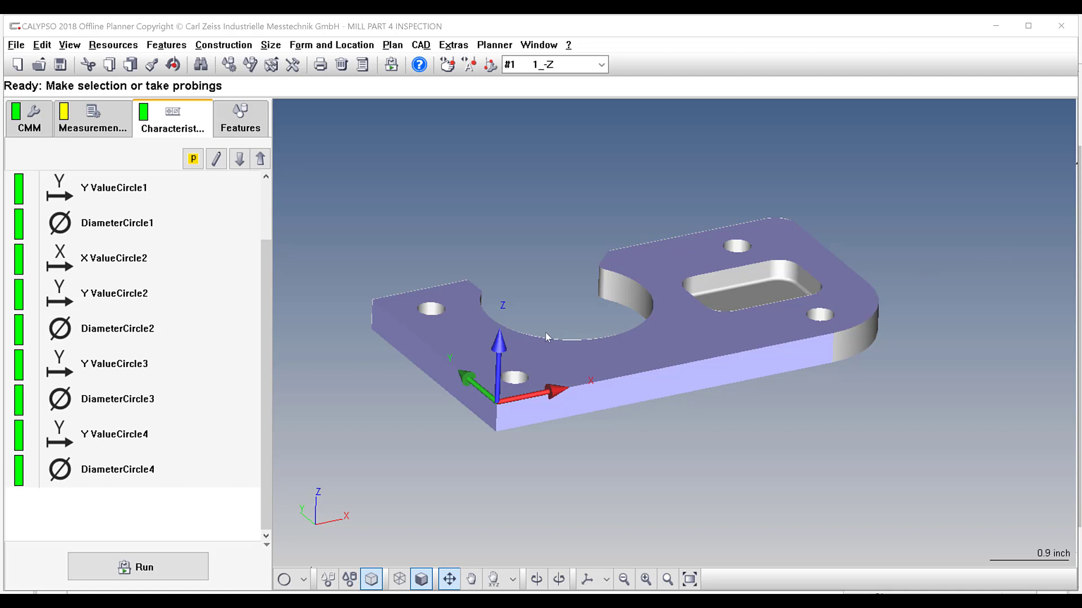
{"action": "left_click", "coordinate": [313, 48]}
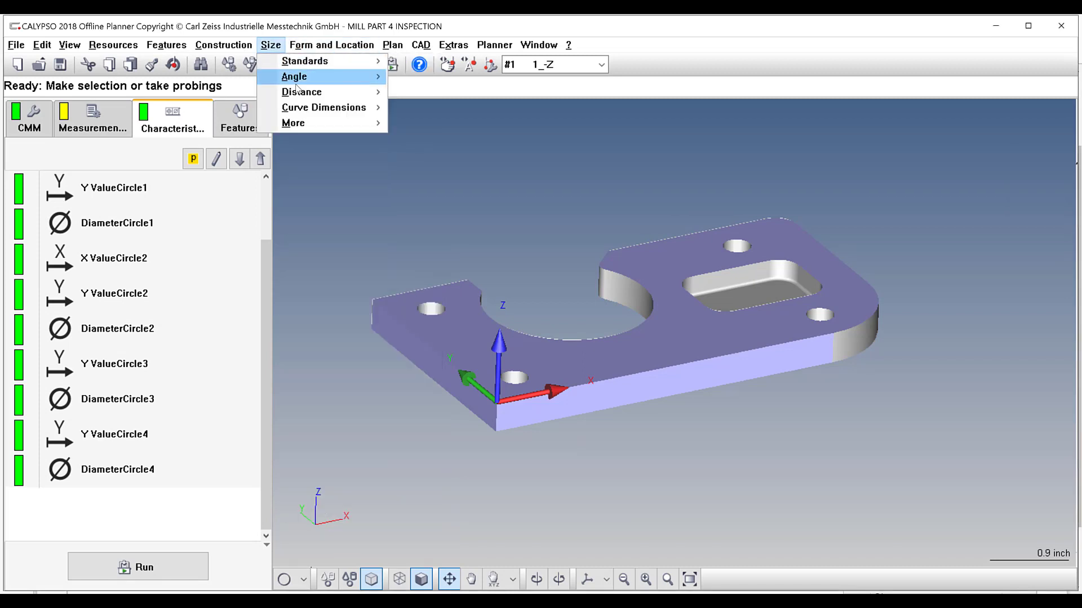
{"action": "mouse_move", "coordinate": [304, 92]}
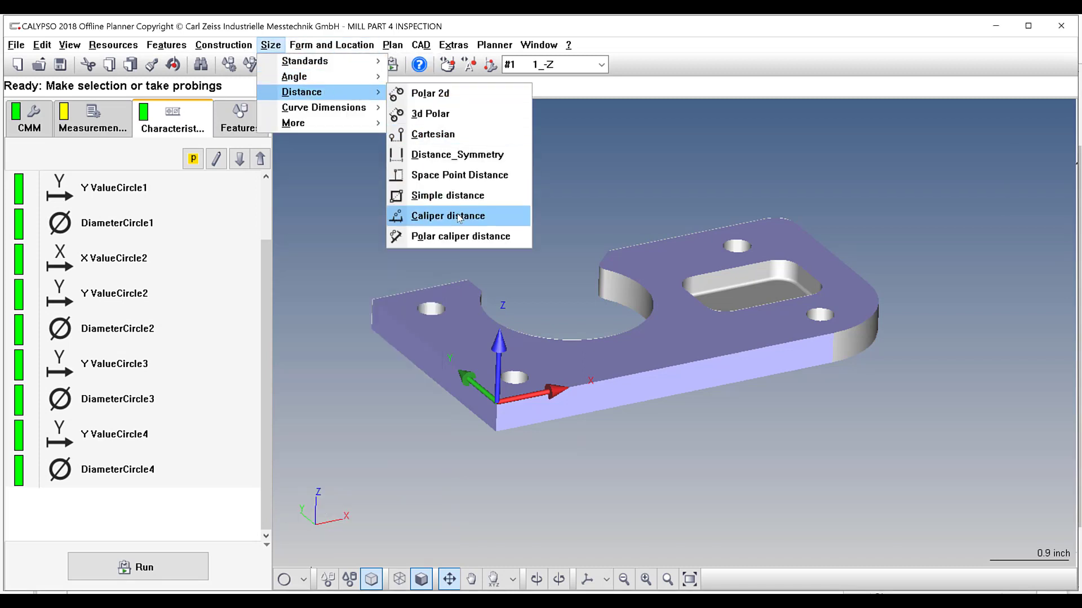
{"action": "left_click", "coordinate": [327, 213]}
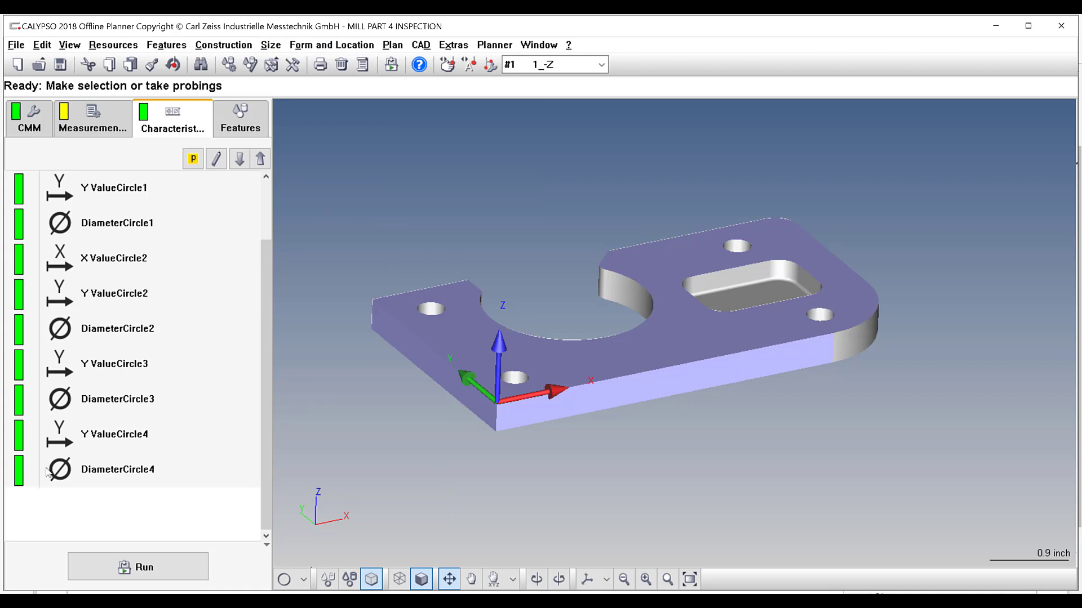
{"action": "left_click", "coordinate": [112, 340]}
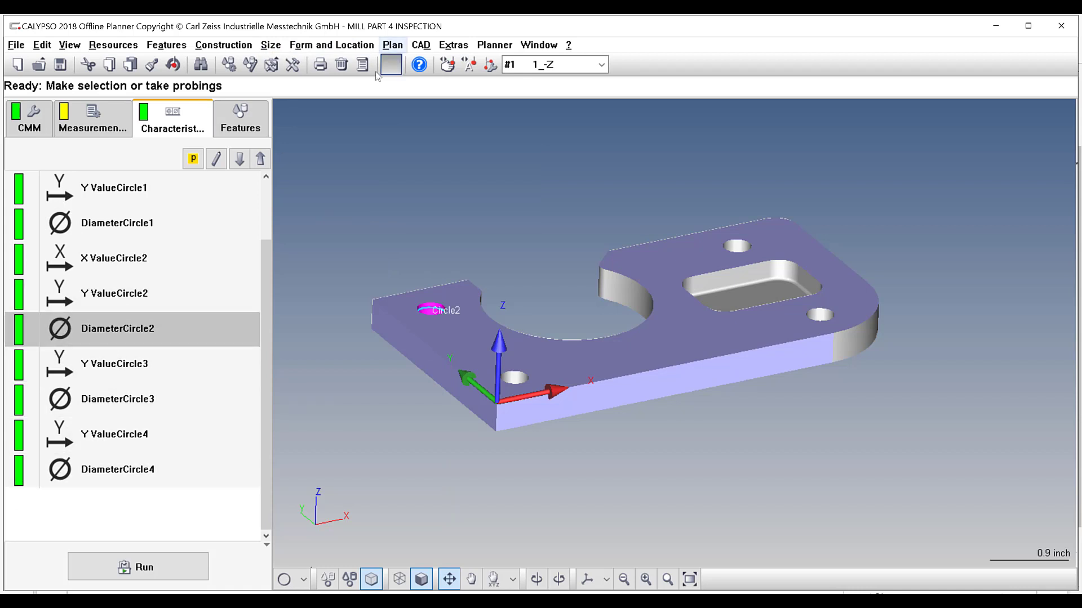
{"action": "left_click", "coordinate": [269, 45]}
{"action": "mouse_move", "coordinate": [302, 91]}
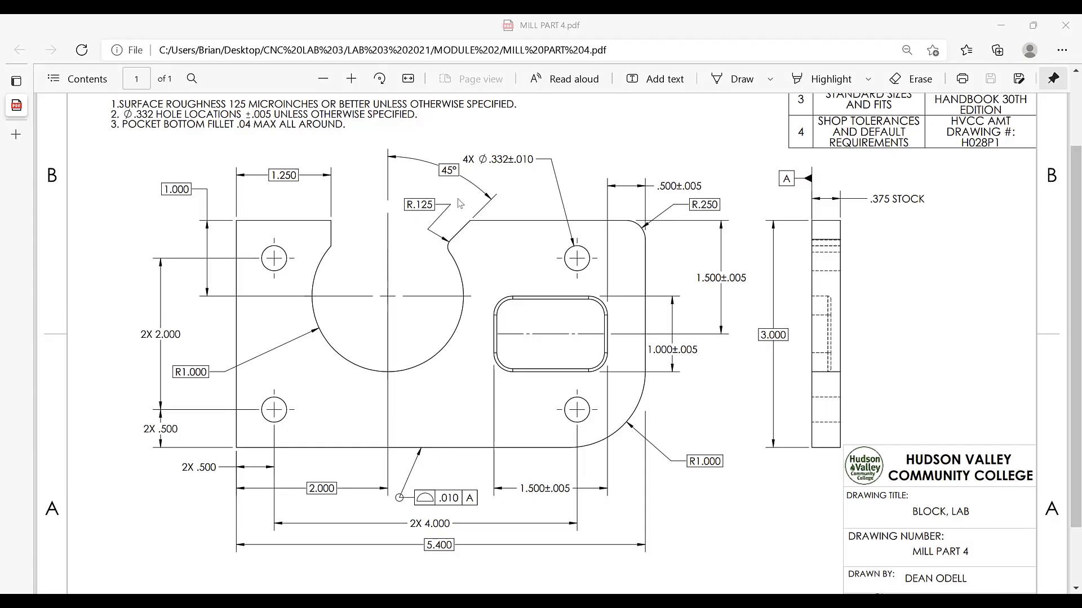
{"action": "left_click", "coordinate": [460, 203]}
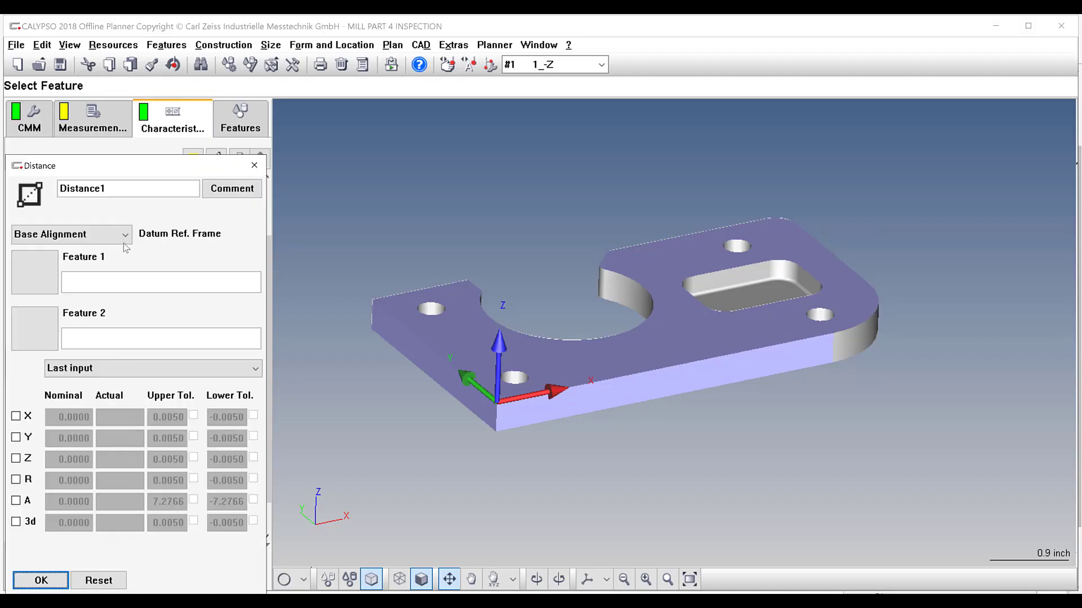
Step: Name the distance X VALUE CIRCLE 3 and assign Circle2 as Feature 1 and Circle3 as Feature 2
{"action": "double_click", "coordinate": [112, 189]}
{"action": "type", "text": "X VA"}
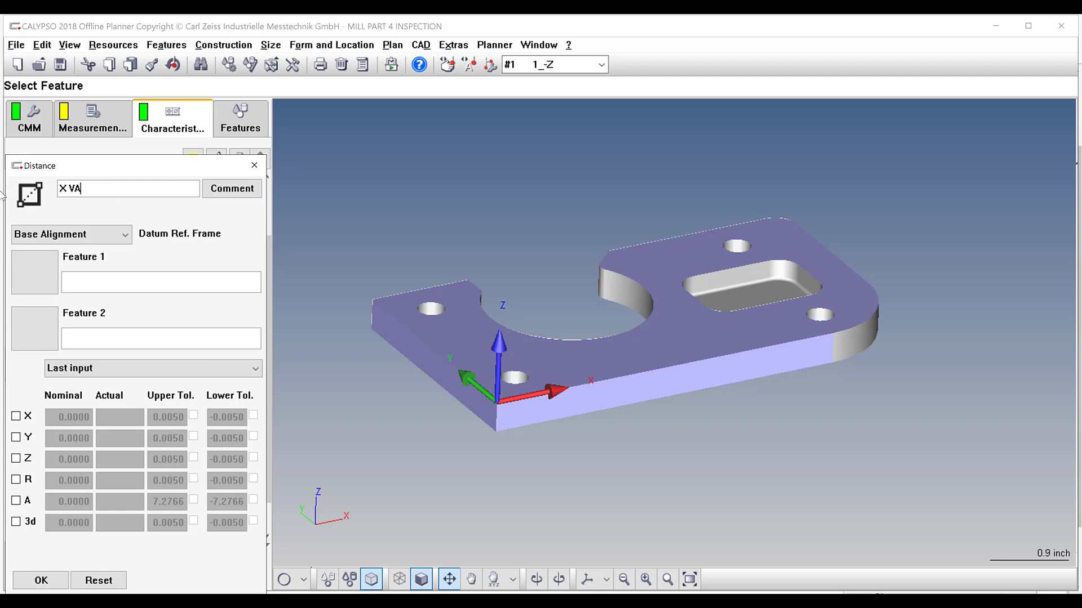
{"action": "type", "text": "LUE CIRCLE 3"}
{"action": "left_click", "coordinate": [47, 282]}
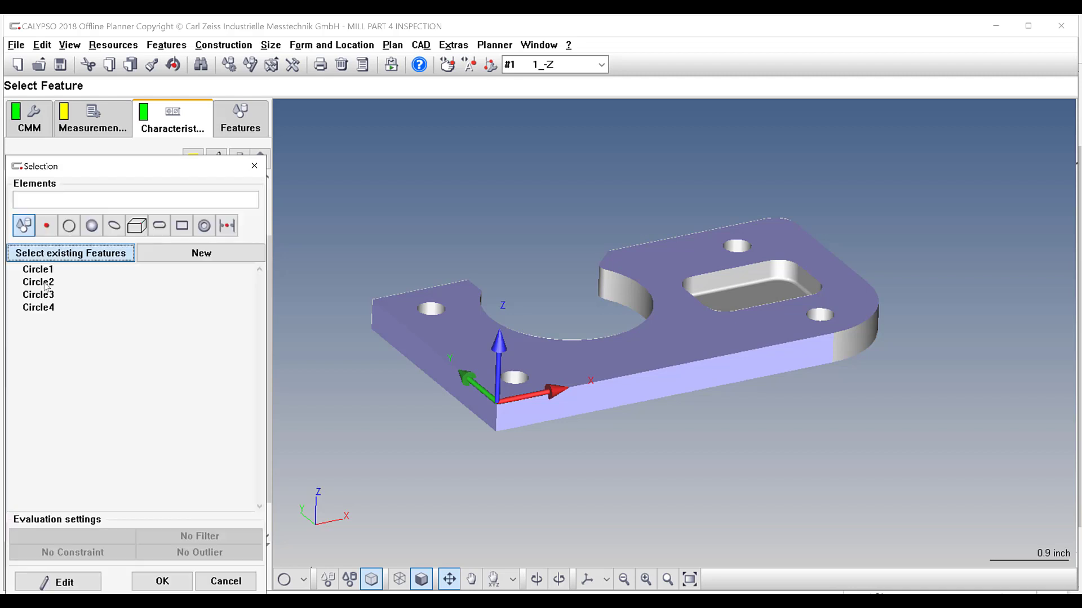
{"action": "left_click", "coordinate": [49, 282]}
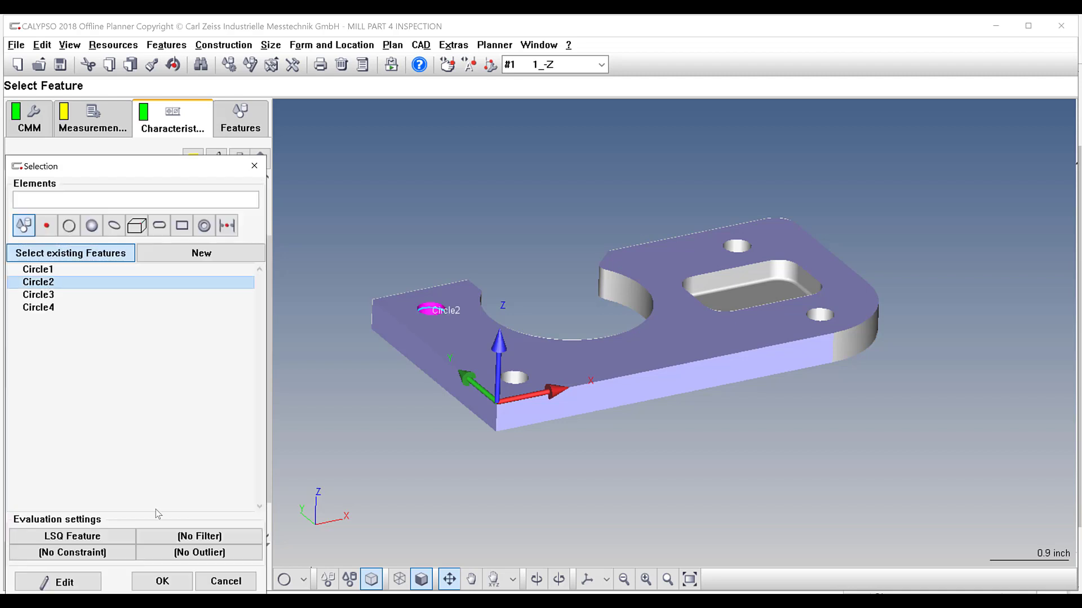
{"action": "left_click", "coordinate": [162, 581]}
{"action": "left_click", "coordinate": [43, 323]}
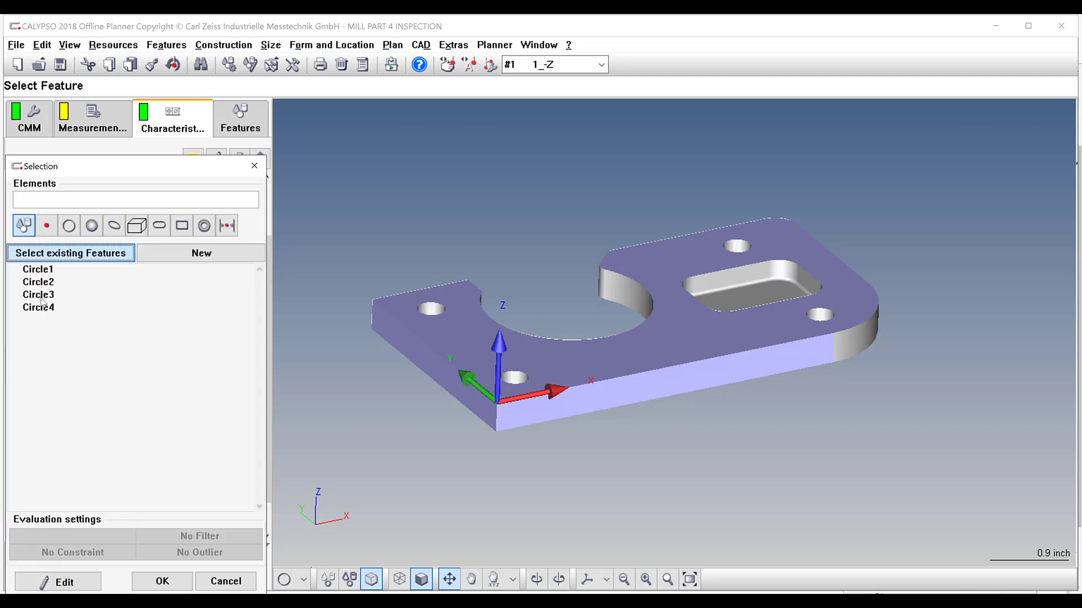
{"action": "left_click", "coordinate": [41, 295]}
{"action": "left_click", "coordinate": [162, 581]}
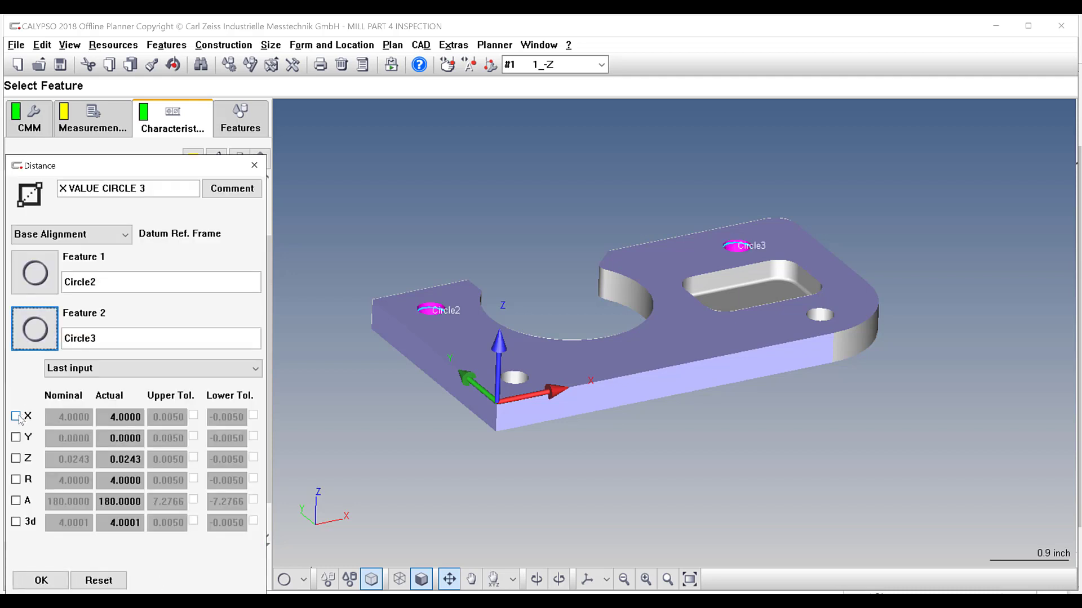
Step: Enable the X component of the distance between Circle2 and Circle3, keep Base Alignment, and accept the characteristic
{"action": "left_click", "coordinate": [15, 416]}
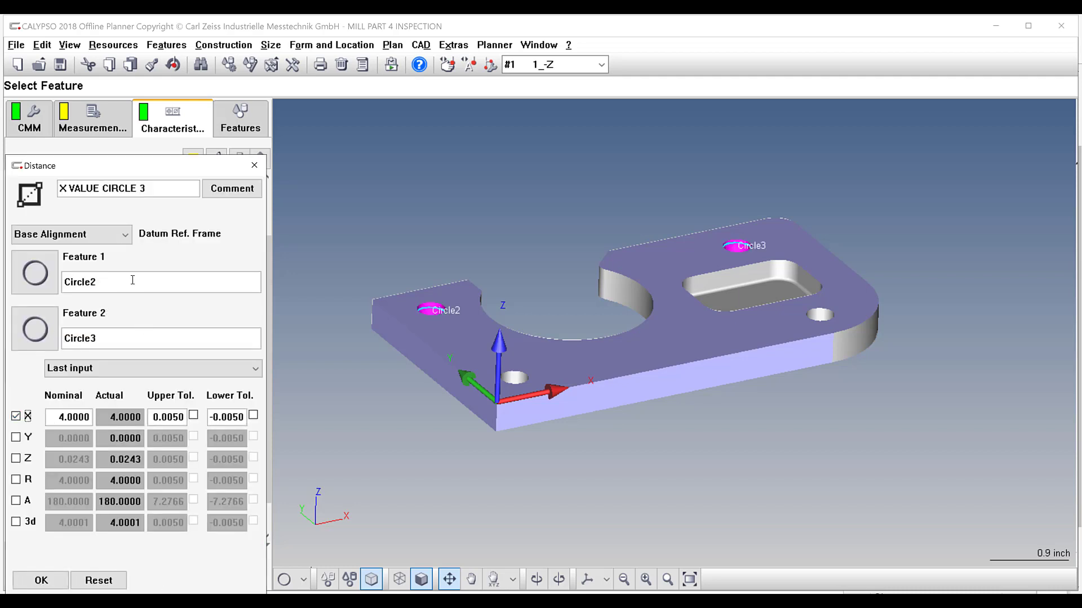
{"action": "left_click", "coordinate": [115, 235]}
{"action": "left_click", "coordinate": [120, 235]}
{"action": "left_click", "coordinate": [237, 118]}
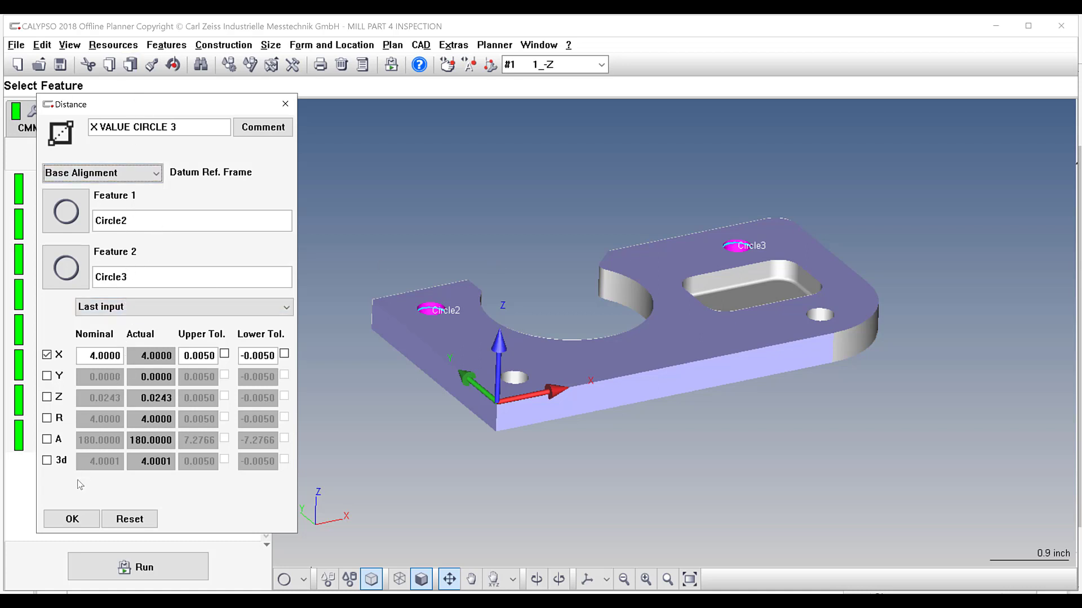
{"action": "left_click", "coordinate": [77, 515]}
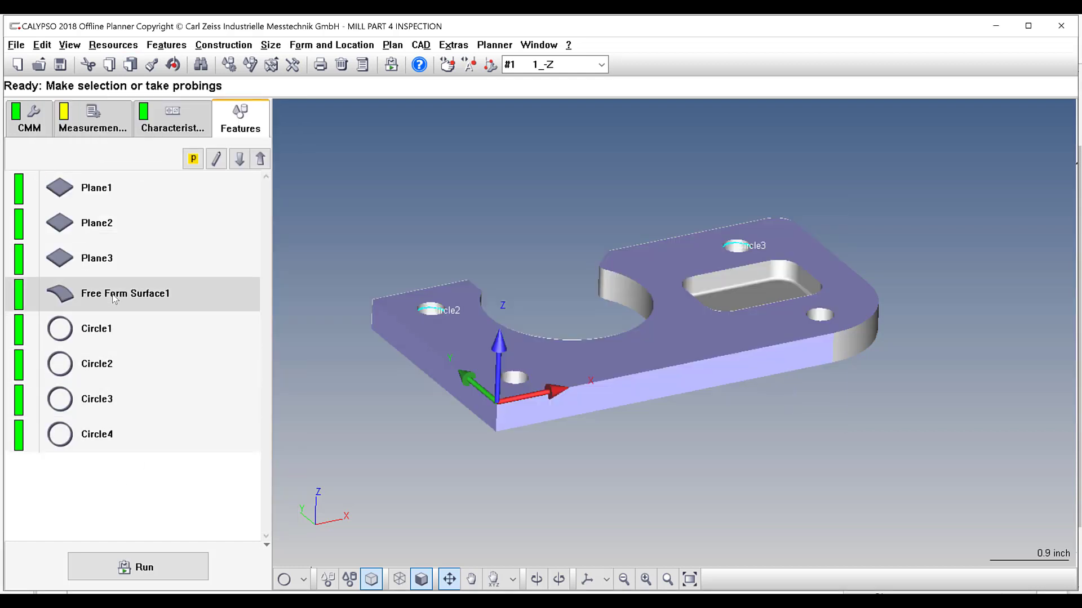
Step: Copy the X VALUE CIRCLE 3 characteristic and paste it directly after DiameterCircle3
{"action": "left_click", "coordinate": [183, 119]}
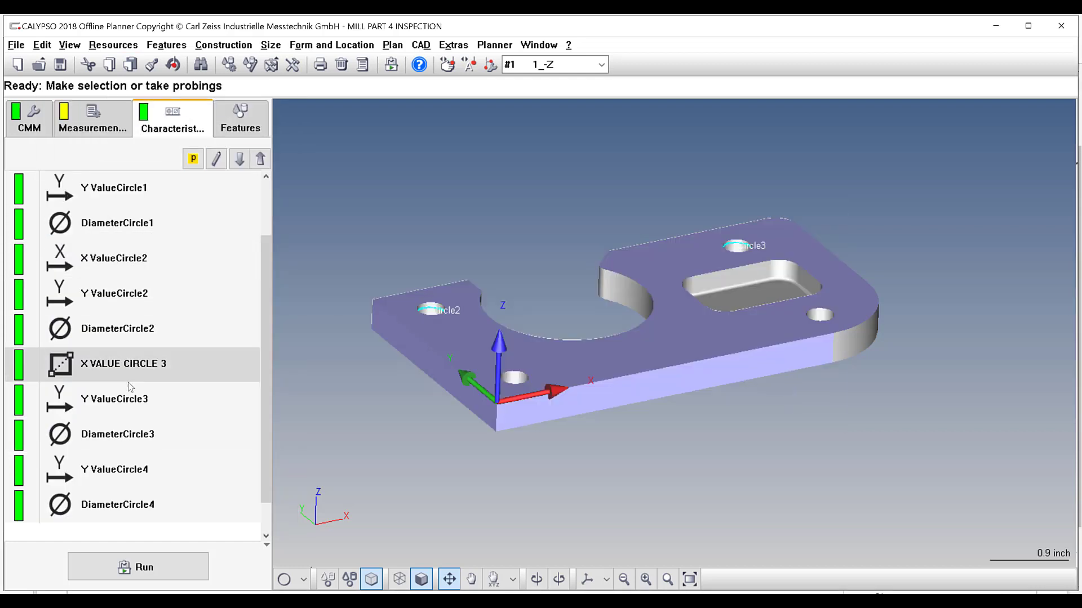
{"action": "scroll", "coordinate": [126, 379], "scroll_direction": "down", "scroll_amount": 1}
{"action": "right_click", "coordinate": [103, 329]}
{"action": "key", "text": "Escape"}
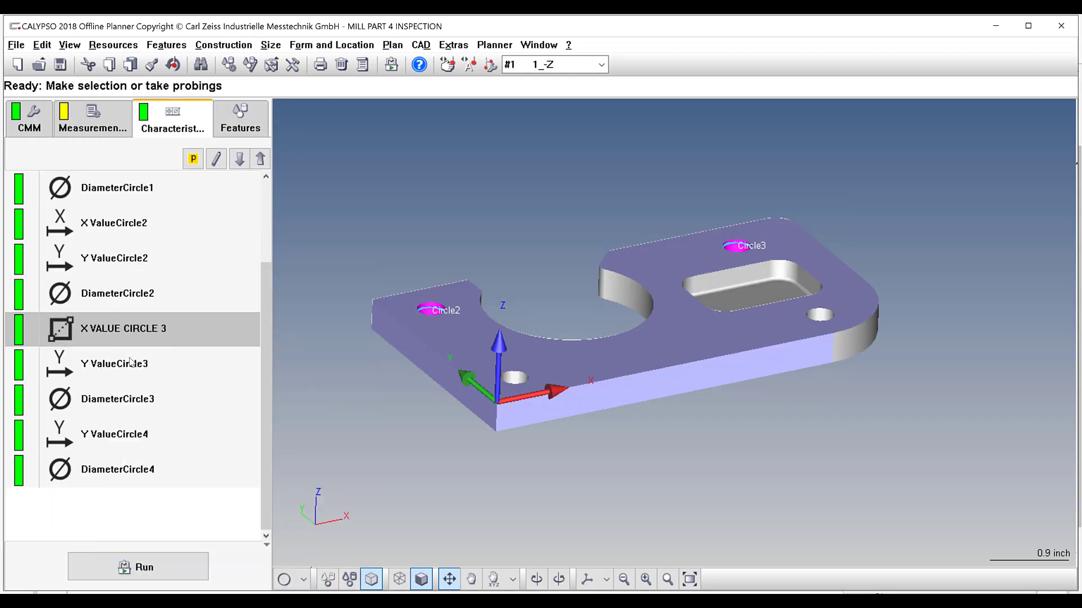
{"action": "left_click", "coordinate": [96, 404]}
{"action": "right_click", "coordinate": [96, 404]}
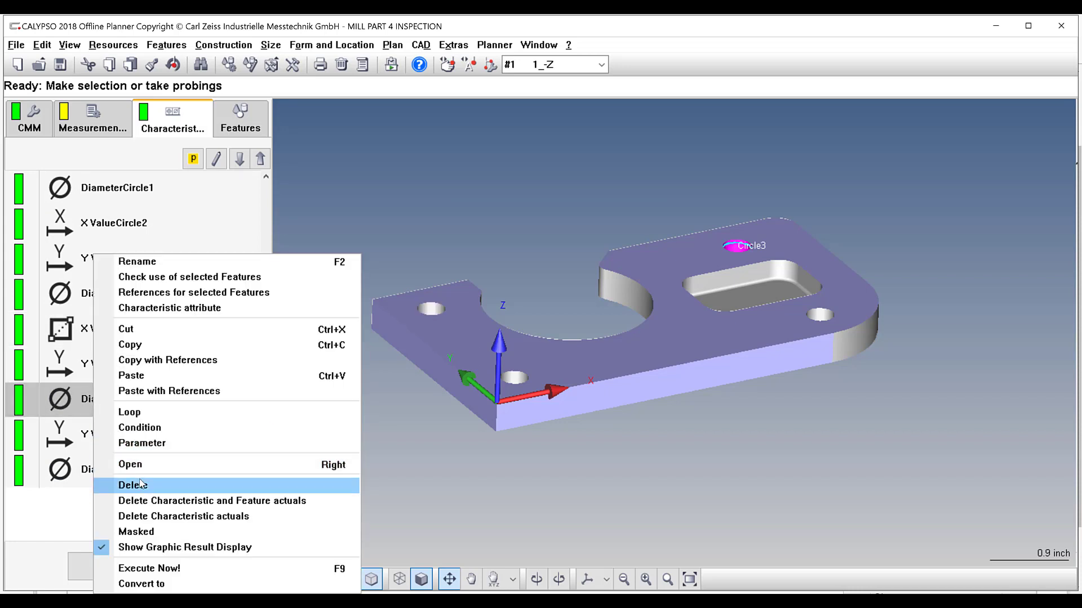
{"action": "left_click", "coordinate": [143, 391]}
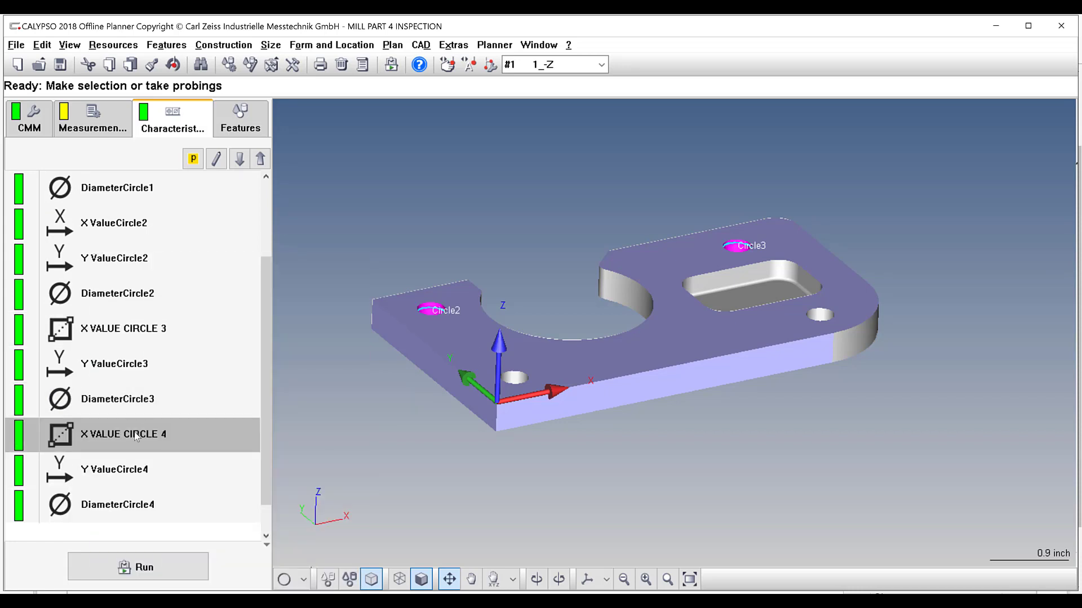
Step: Set the pasted distance's Feature 2 to Circle4 and Feature 1 to Circle1, and accept the characteristic
{"action": "double_click", "coordinate": [102, 440]}
{"action": "left_click", "coordinate": [162, 192]}
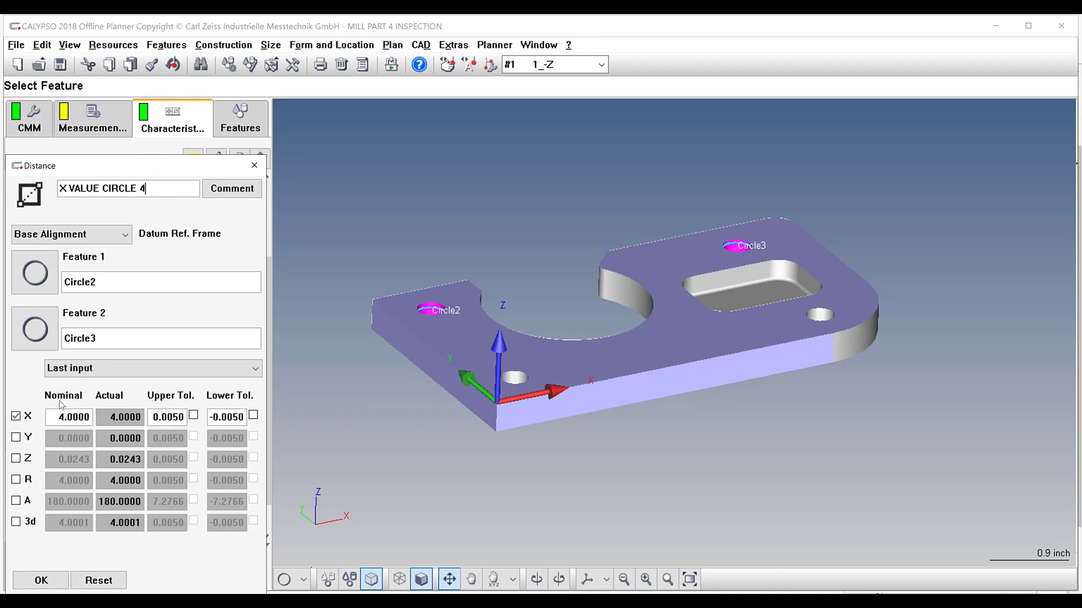
{"action": "left_click_drag", "start_coordinate": [141, 168], "coordinate": [133, 112]}
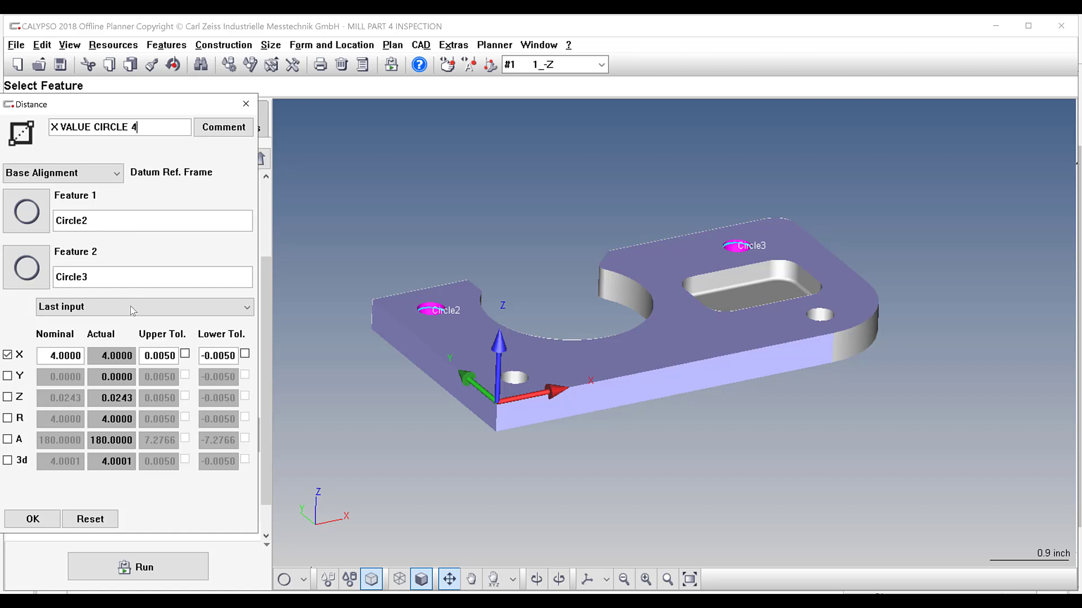
{"action": "left_click", "coordinate": [28, 266]}
{"action": "left_click", "coordinate": [38, 261]}
{"action": "left_click", "coordinate": [153, 531]}
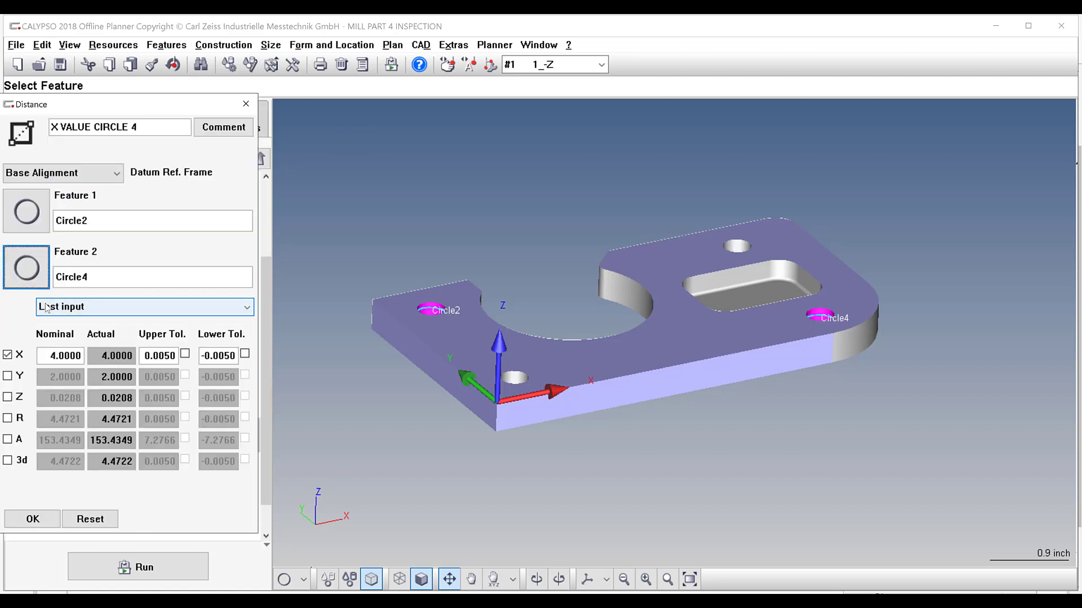
{"action": "left_click", "coordinate": [27, 211]}
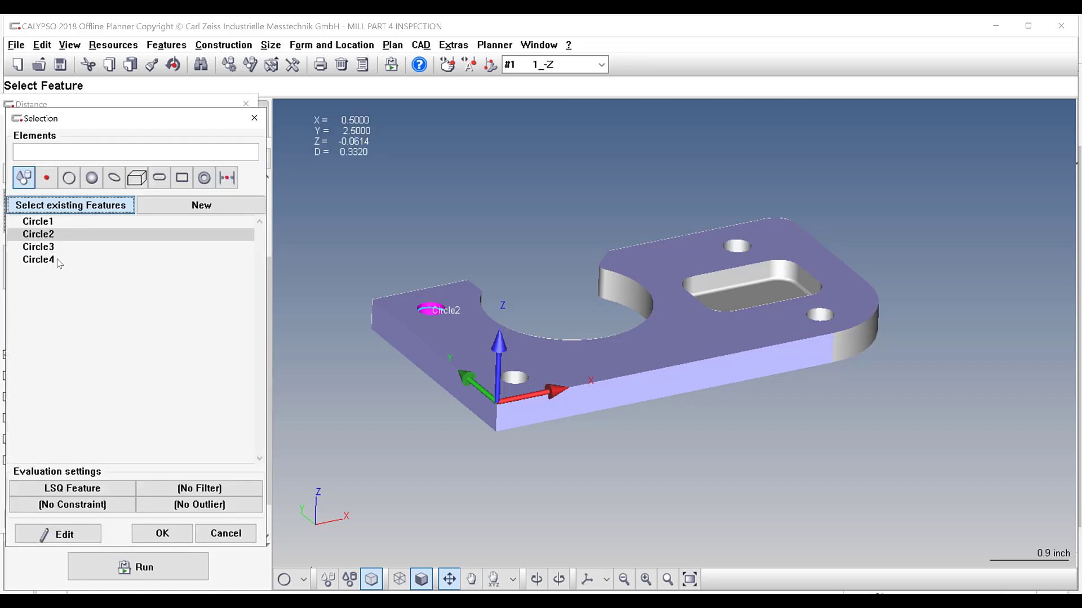
{"action": "left_click", "coordinate": [38, 221]}
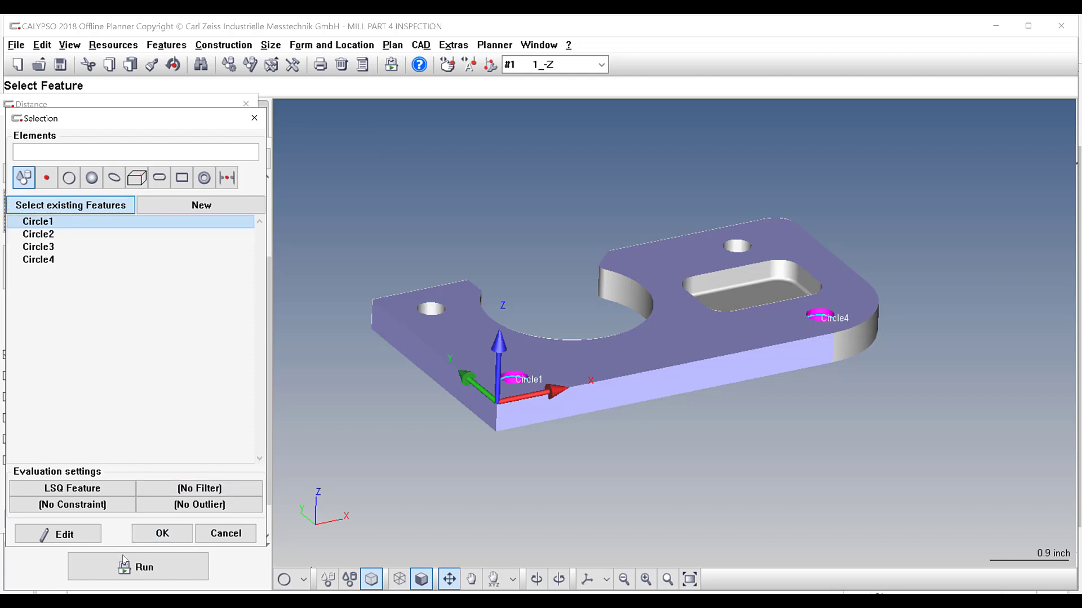
{"action": "left_click", "coordinate": [160, 534]}
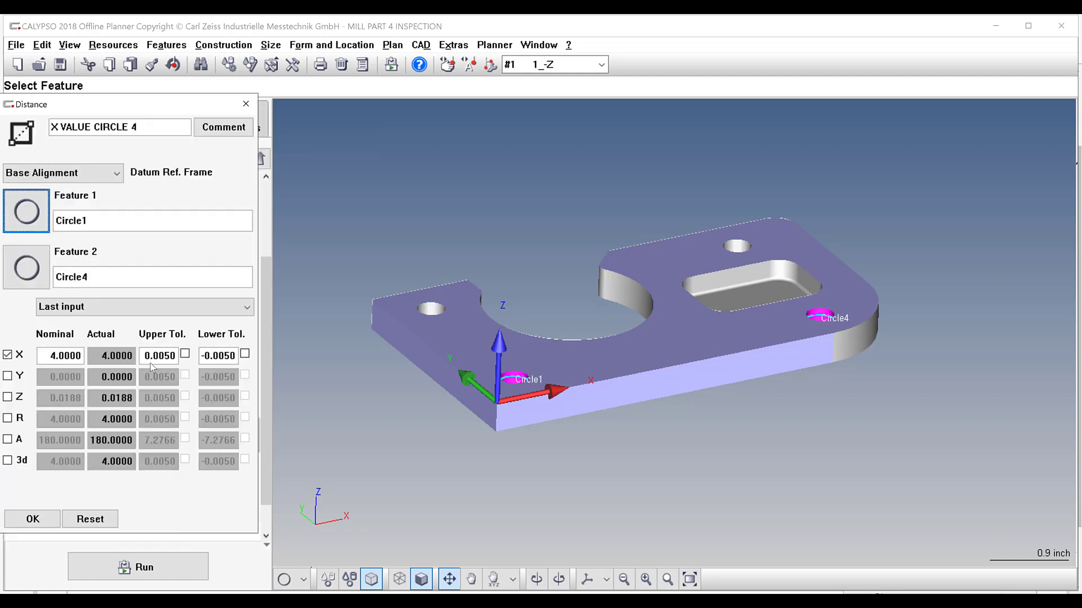
{"action": "left_click", "coordinate": [45, 521]}
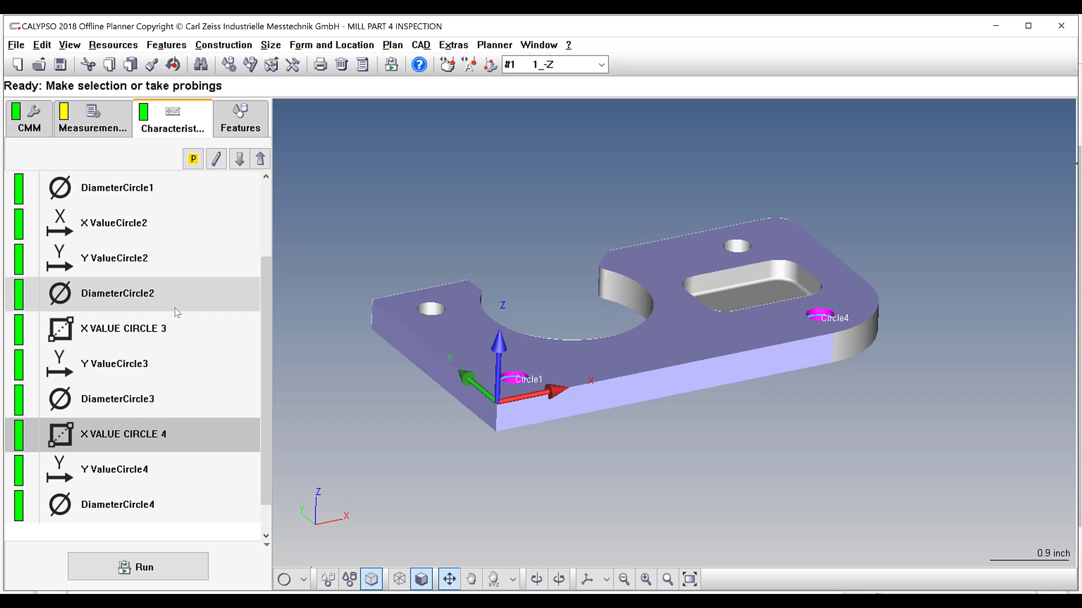
{"action": "left_click_drag", "start_coordinate": [762, 315], "coordinate": [737, 310]}
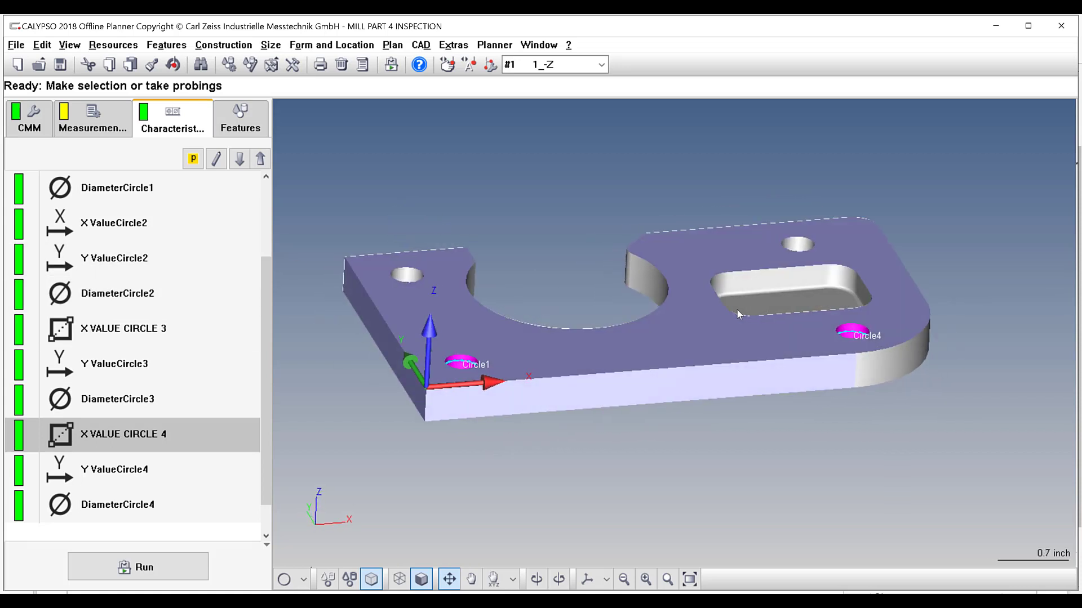
Step: Consult the part drawing and add a new alignment after DiameterCircle4 in the characteristics list
{"action": "left_click", "coordinate": [175, 517]}
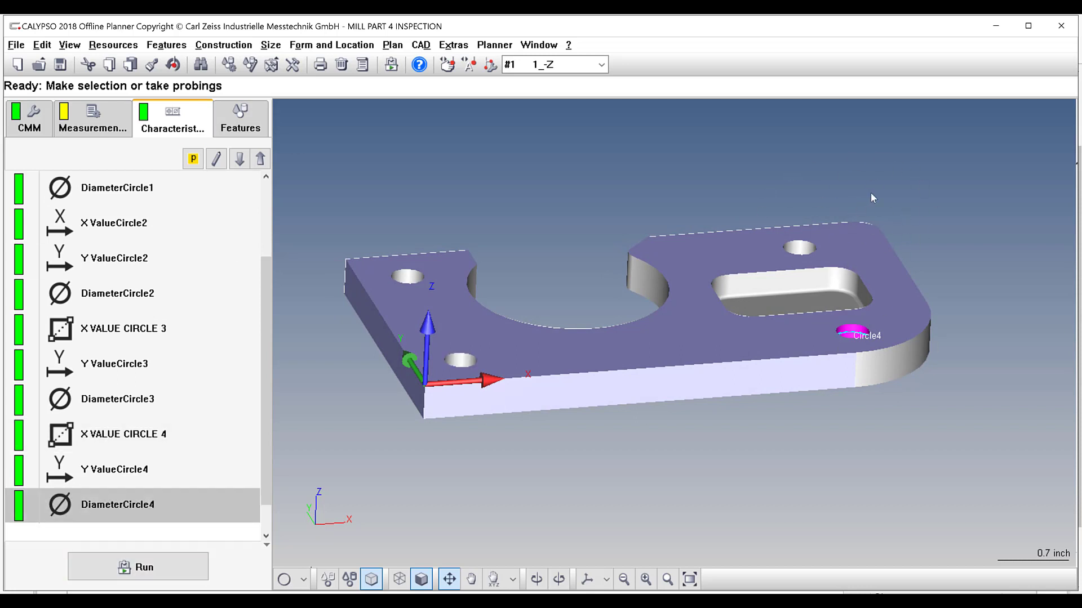
{"action": "left_click", "coordinate": [257, 598]}
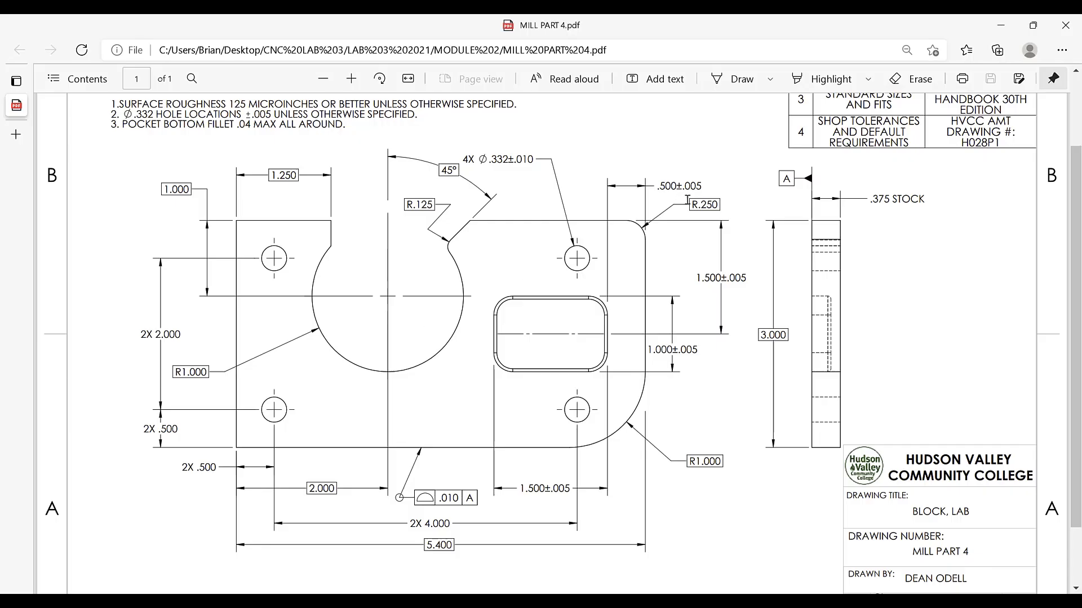
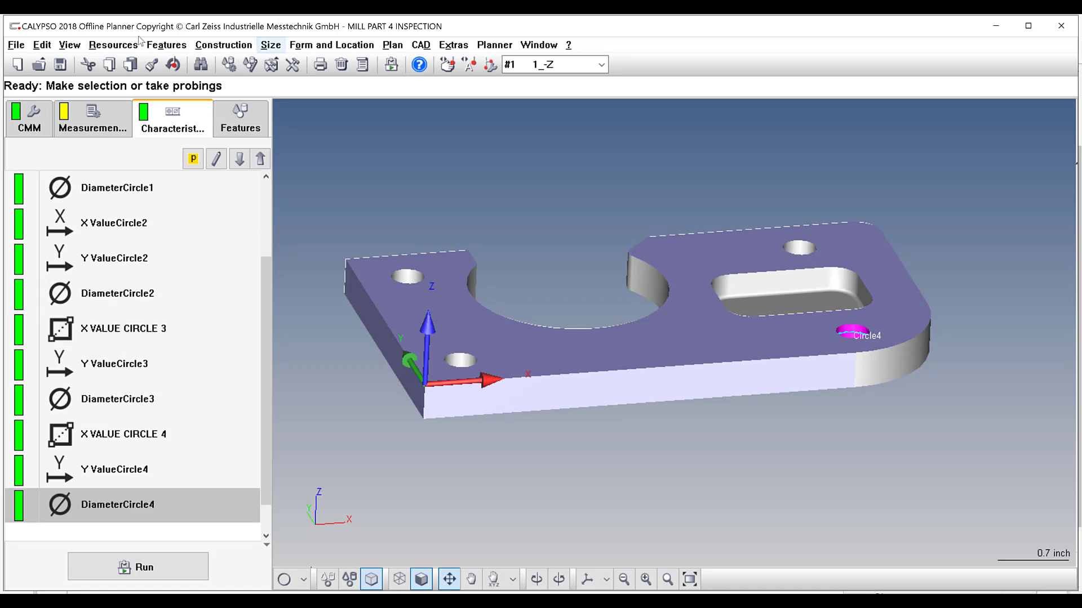
{"action": "left_click", "coordinate": [138, 43]}
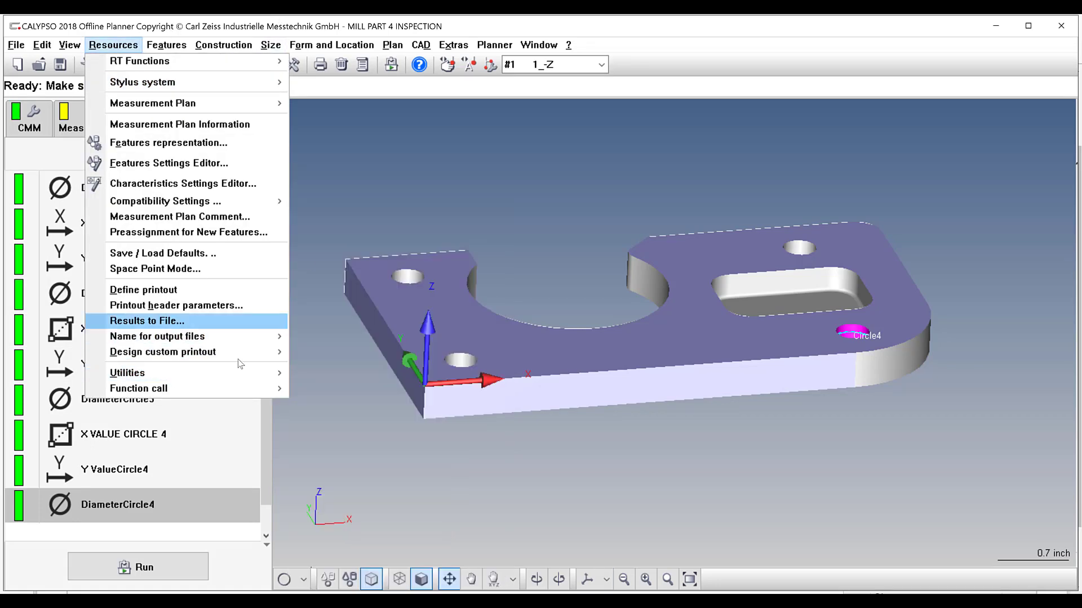
{"action": "mouse_move", "coordinate": [252, 374]}
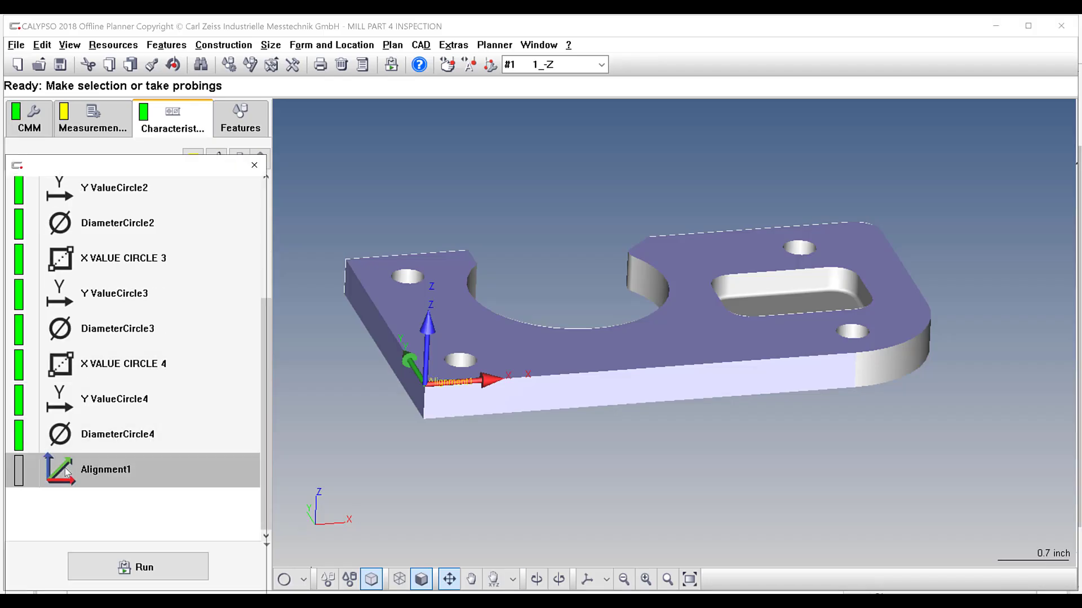
Step: Open Alignment1 and assign Plane1 as its Spatial Rotation and Plane2 as its Planar Rotation
{"action": "double_click", "coordinate": [67, 463]}
{"action": "left_click", "coordinate": [36, 265]}
{"action": "left_click", "coordinate": [40, 292]}
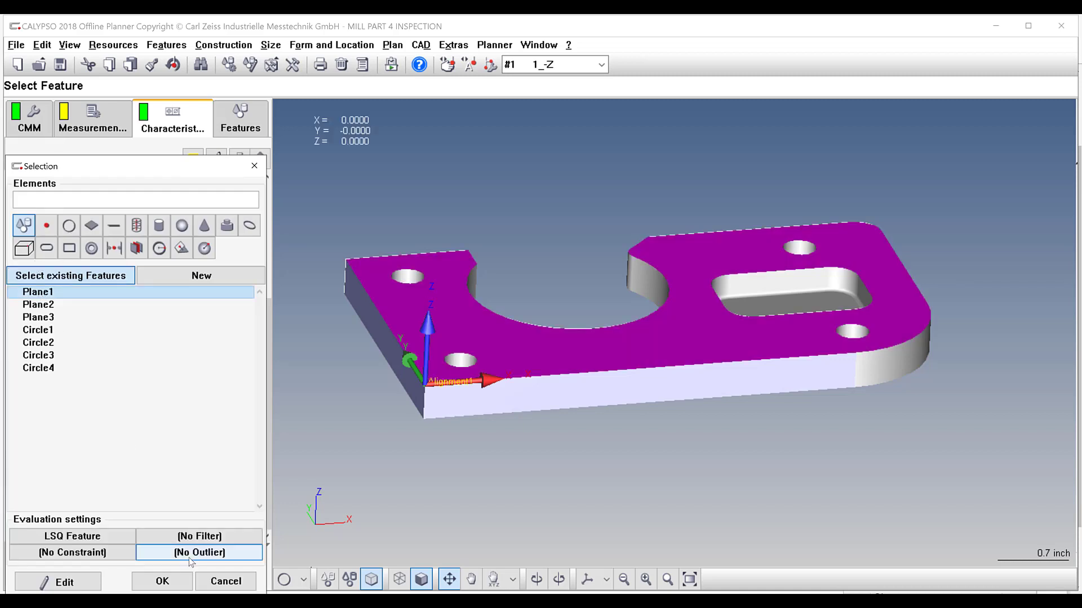
{"action": "left_click", "coordinate": [163, 582]}
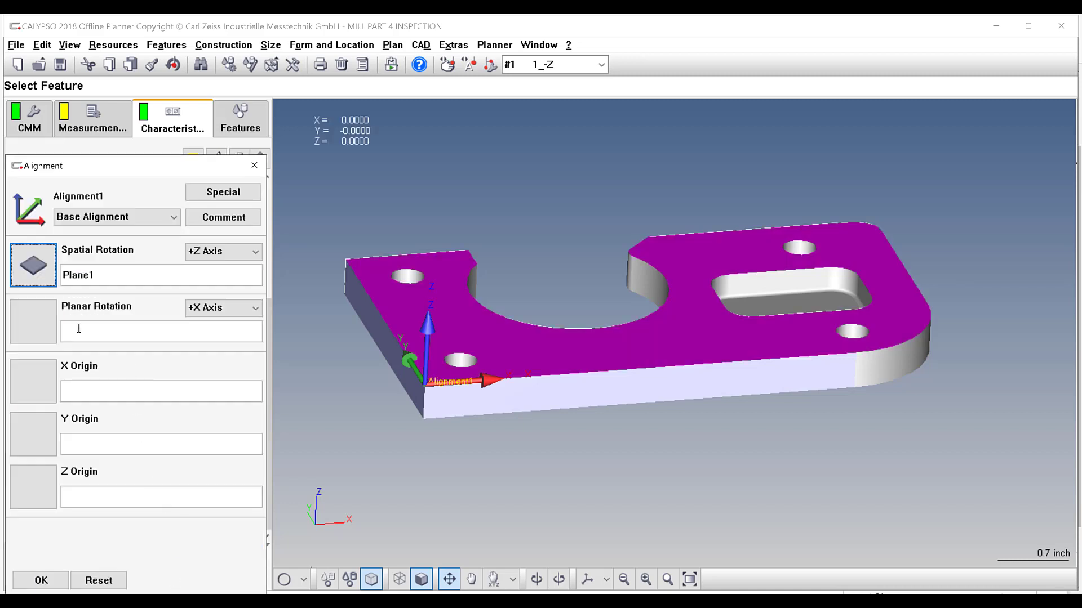
{"action": "left_click", "coordinate": [40, 326]}
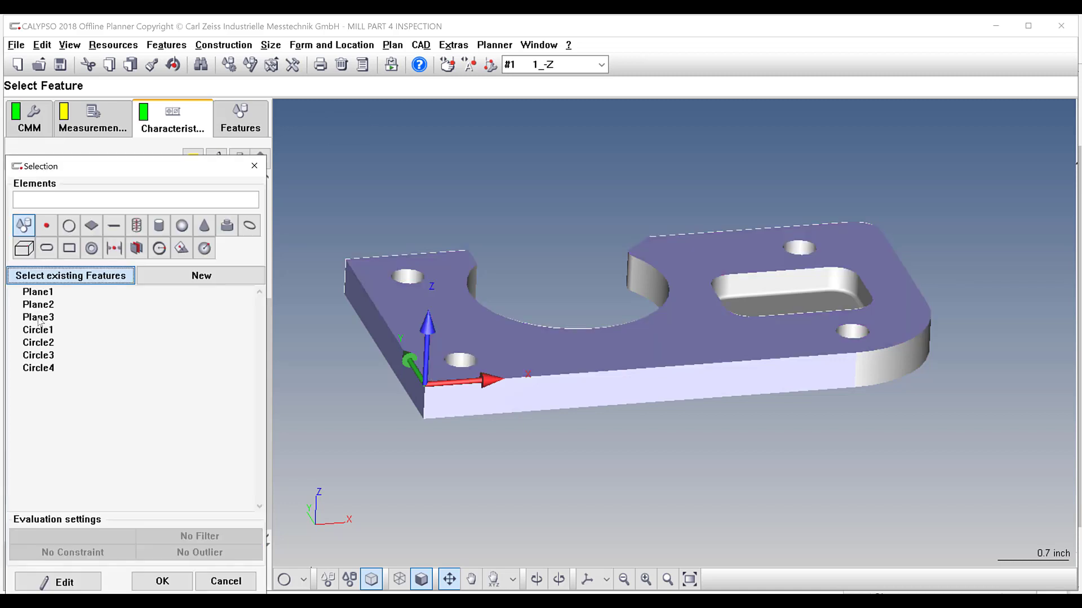
{"action": "left_click", "coordinate": [39, 305]}
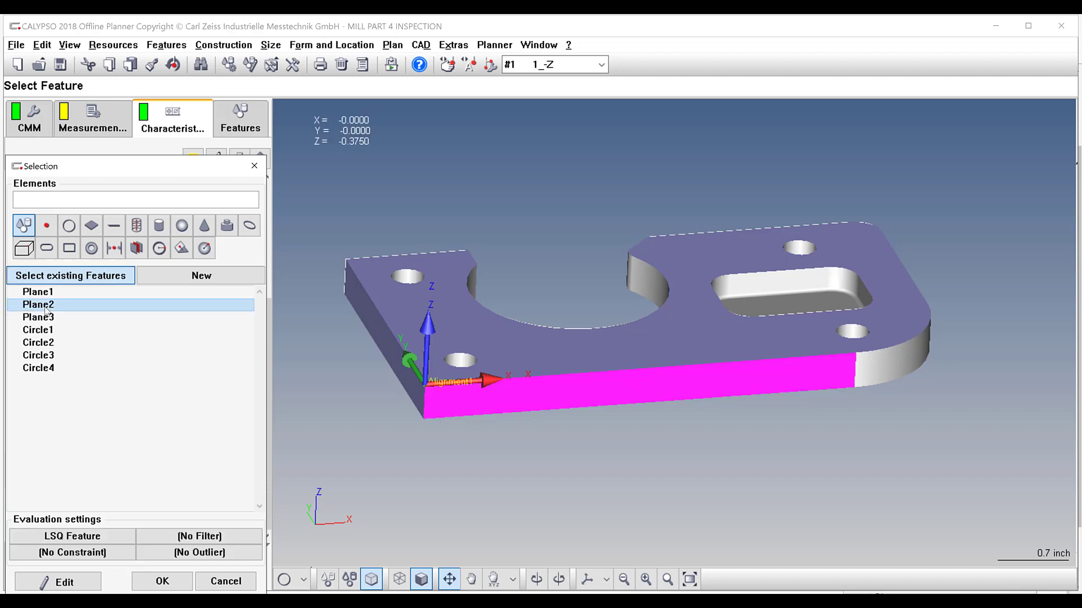
{"action": "left_click", "coordinate": [163, 581]}
{"action": "scroll", "coordinate": [668, 404], "scroll_direction": "down", "scroll_amount": 2}
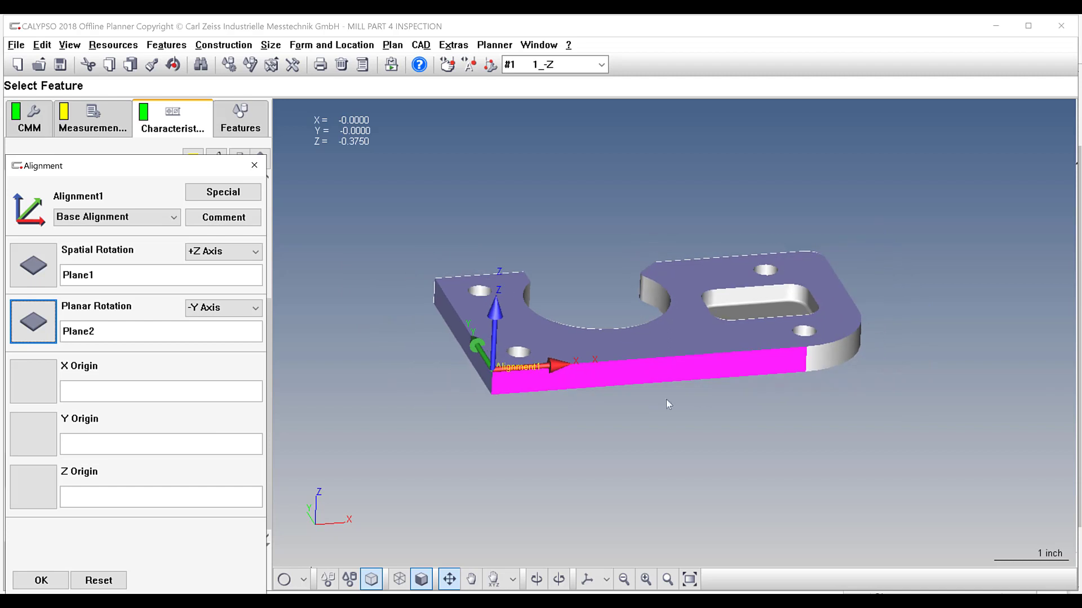
Step: Assign Plane1 as the Z Origin of Alignment1
{"action": "left_click", "coordinate": [19, 506]}
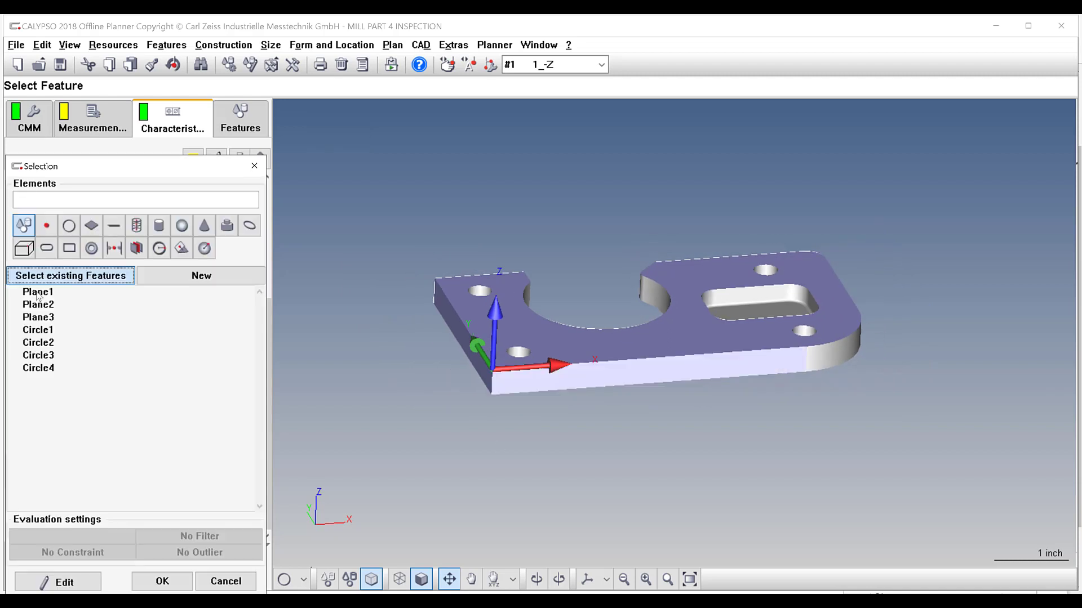
{"action": "left_click", "coordinate": [36, 293]}
{"action": "left_click", "coordinate": [163, 581]}
Step: Extract the +X end face and the +Y edge face beside the cutout as the X and Y origins, and accept Alignment1
{"action": "scroll", "coordinate": [951, 311], "scroll_direction": "up", "scroll_amount": 2}
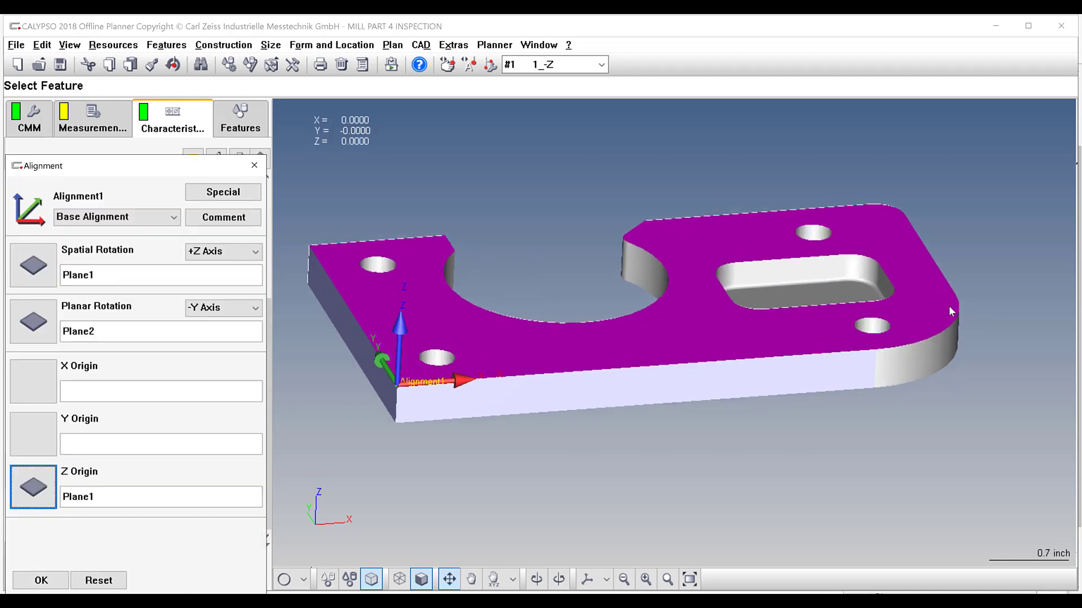
{"action": "middle_click_drag", "start_coordinate": [923, 285], "coordinate": [875, 313]}
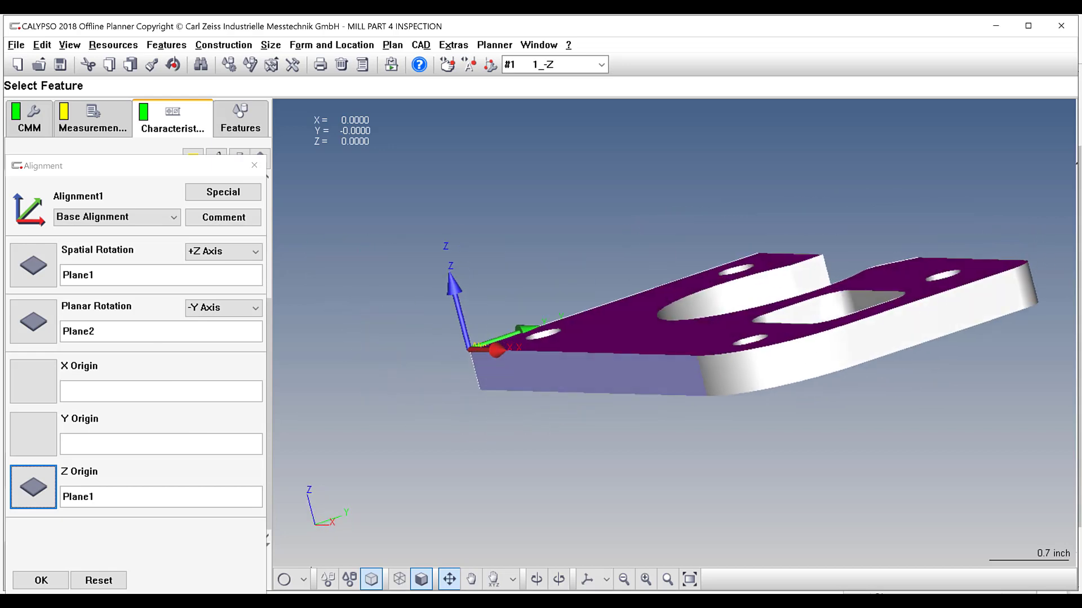
{"action": "left_click", "coordinate": [307, 575]}
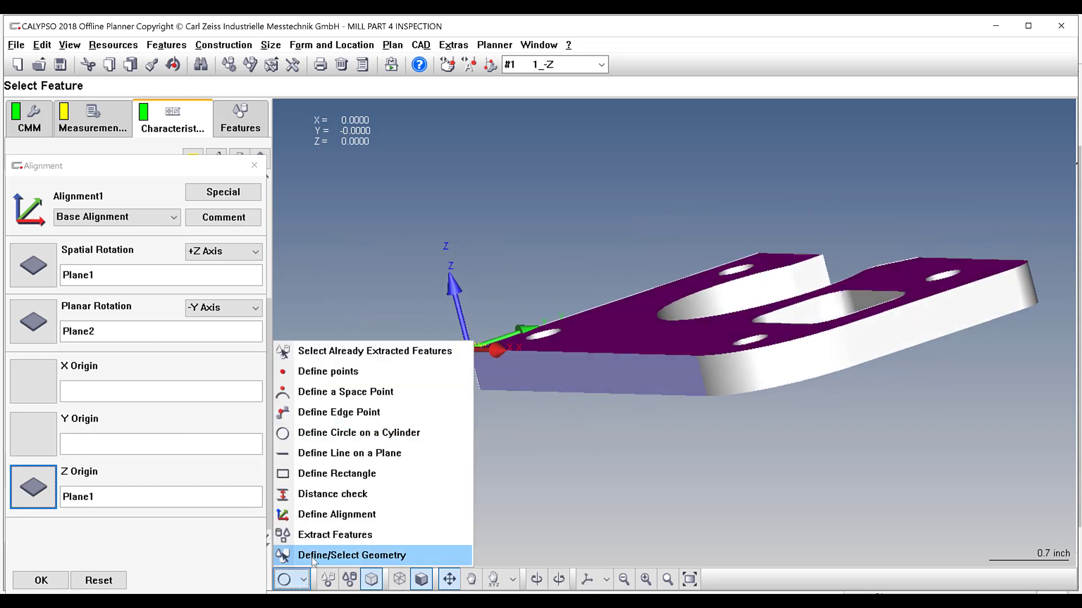
{"action": "left_click", "coordinate": [312, 555]}
{"action": "left_click", "coordinate": [957, 309]}
{"action": "middle_click_drag", "start_coordinate": [957, 309], "coordinate": [913, 454]}
{"action": "left_click", "coordinate": [819, 451]}
{"action": "middle_click_drag", "start_coordinate": [643, 340], "coordinate": [573, 425]}
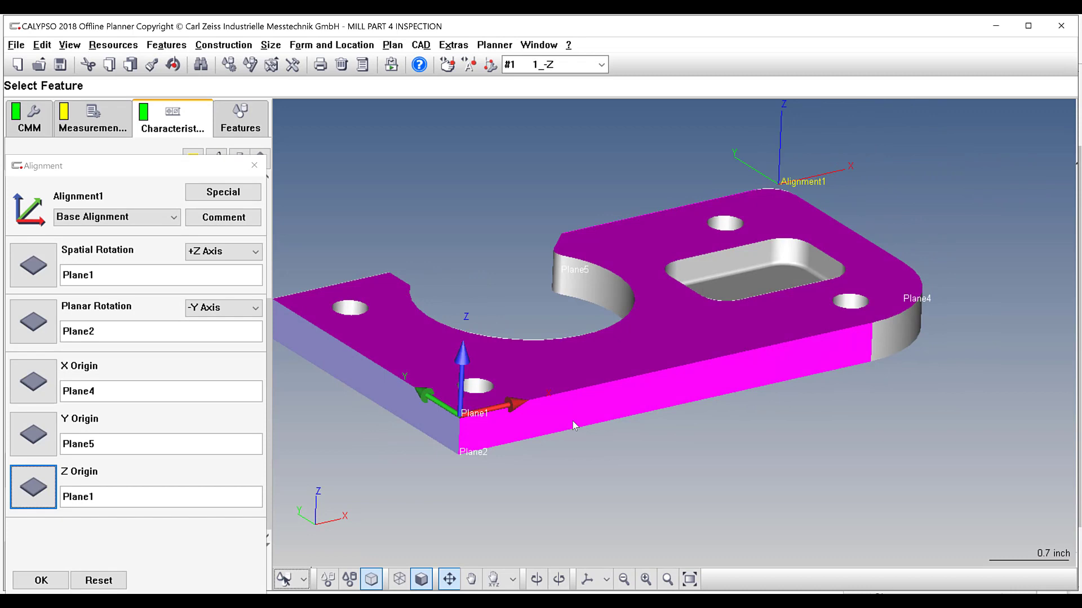
{"action": "left_click", "coordinate": [42, 581]}
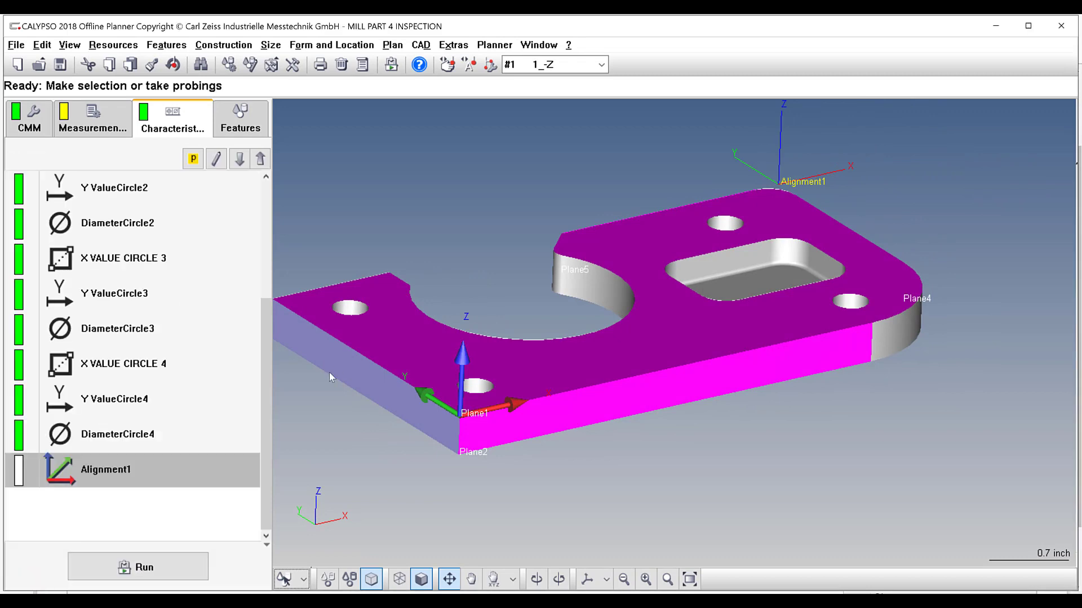
{"action": "right_click", "coordinate": [115, 474]}
{"action": "left_click", "coordinate": [49, 510]}
Step: Give Plane4 a polyline strategy generated from the model with an edge distance of .125, and accept the feature
{"action": "left_click", "coordinate": [240, 119]}
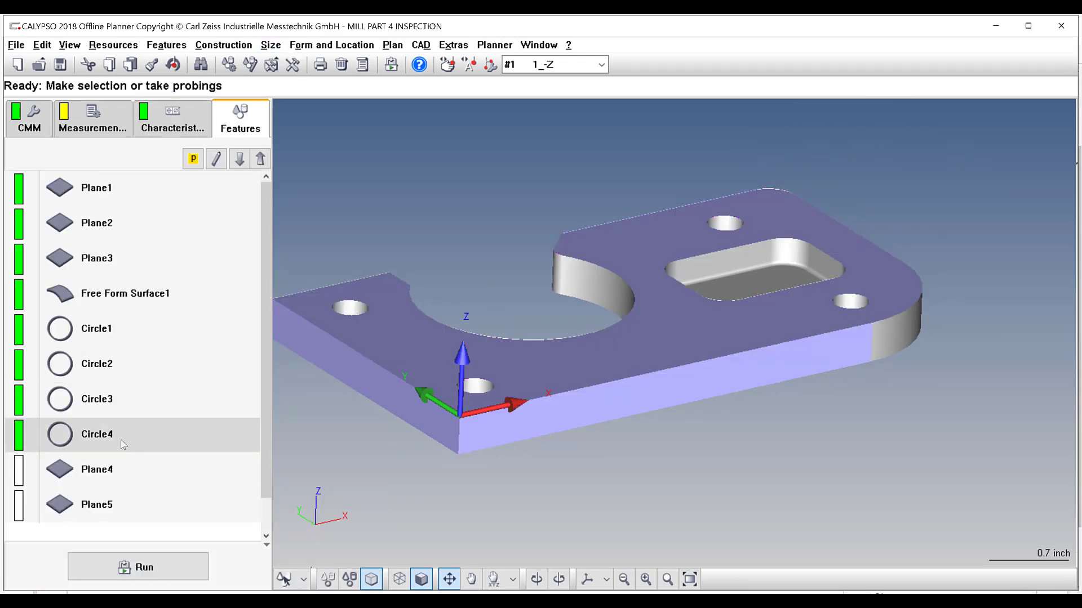
{"action": "double_click", "coordinate": [110, 474]}
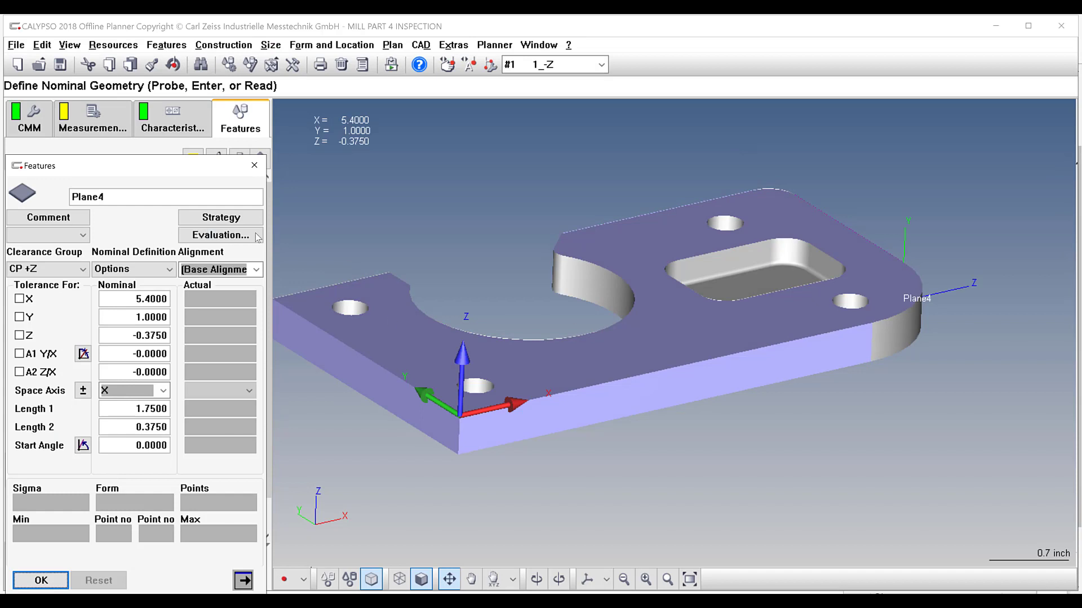
{"action": "left_click", "coordinate": [209, 223]}
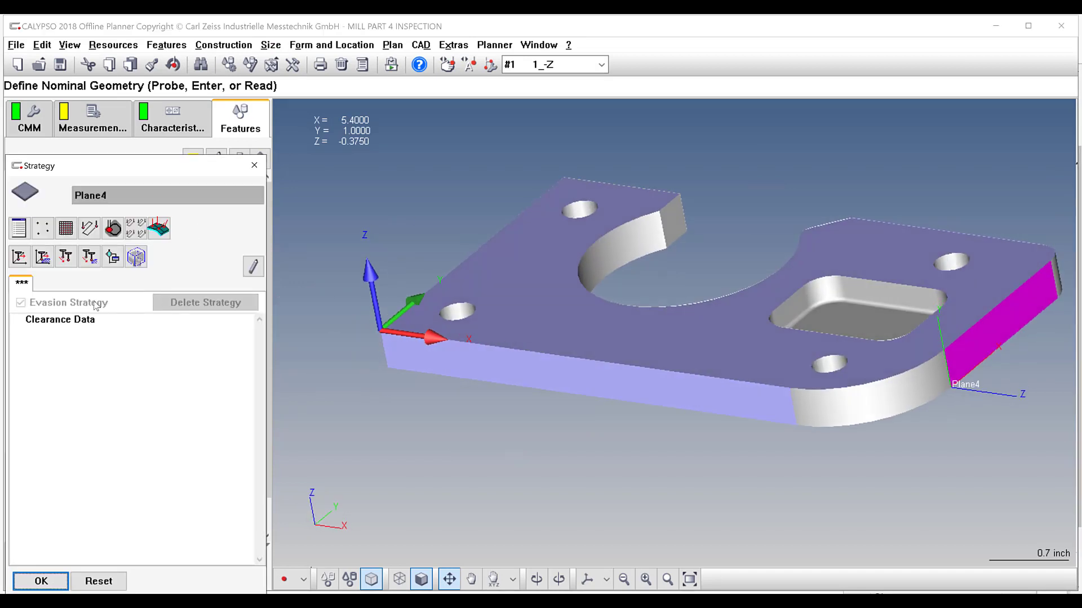
{"action": "left_click", "coordinate": [89, 229]}
{"action": "double_click", "coordinate": [78, 333]}
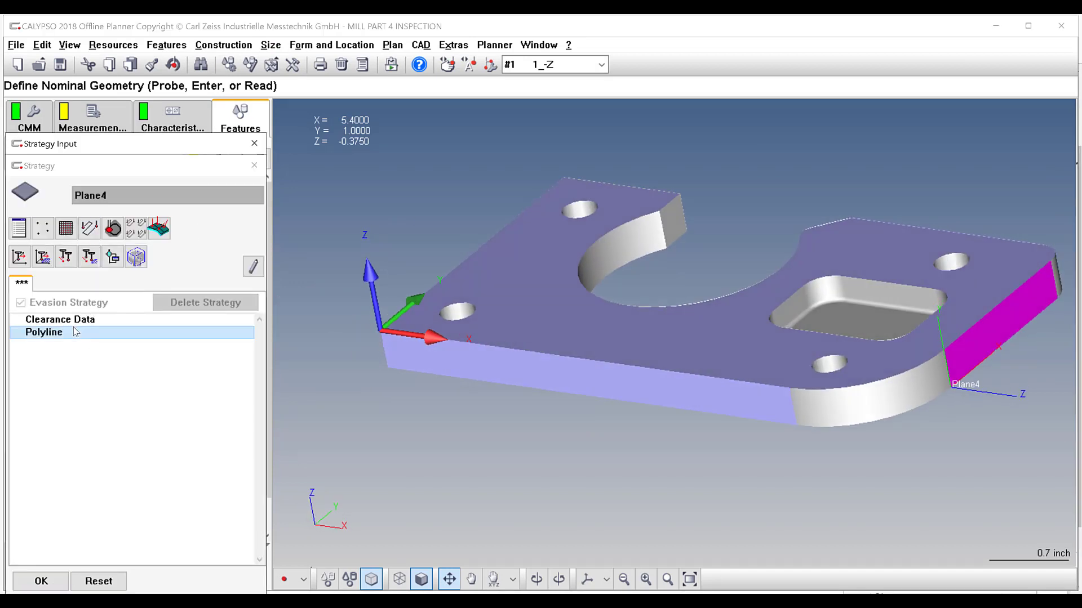
{"action": "left_click", "coordinate": [183, 532]}
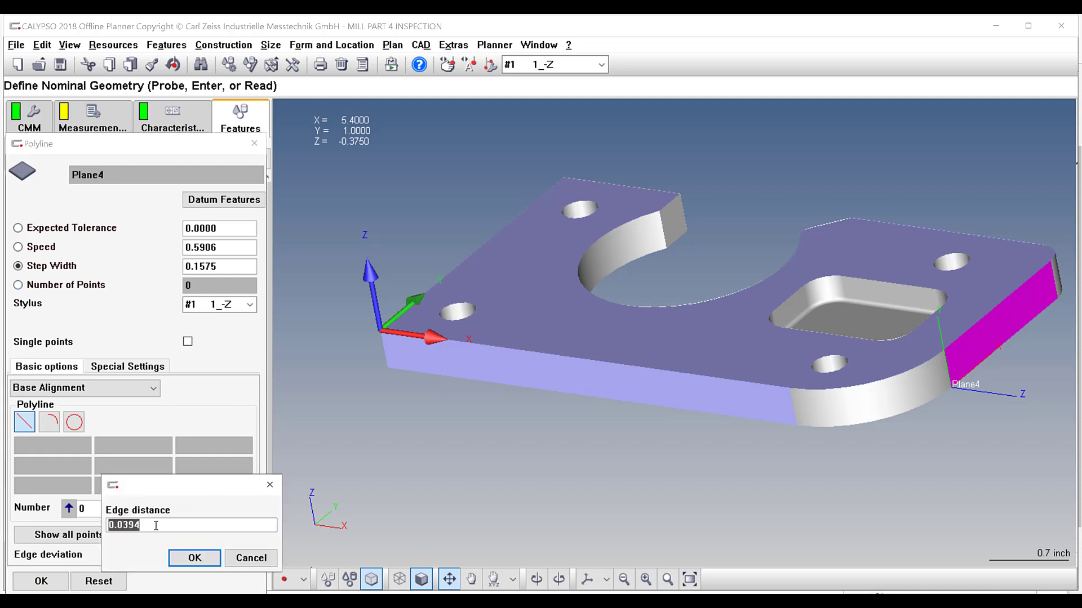
{"action": "type", "text": ".125"}
{"action": "left_click", "coordinate": [180, 561]}
{"action": "left_click", "coordinate": [57, 581]}
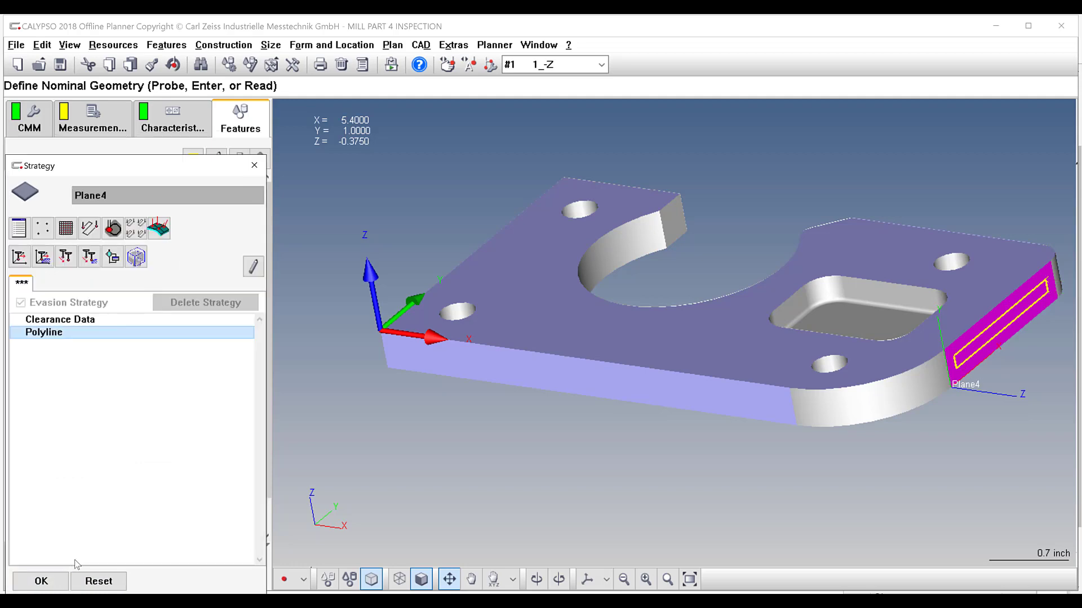
{"action": "left_click", "coordinate": [54, 573]}
{"action": "left_click", "coordinate": [51, 577]}
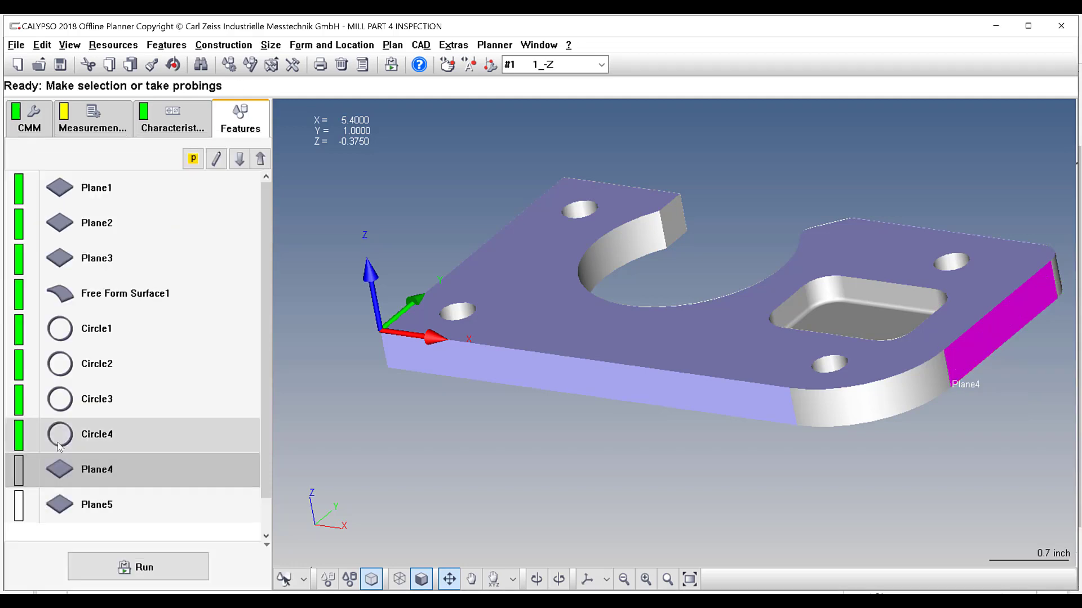
Step: Give Plane5 a polyline strategy generated from the model with an edge distance of .125, and accept the feature
{"action": "double_click", "coordinate": [70, 515]}
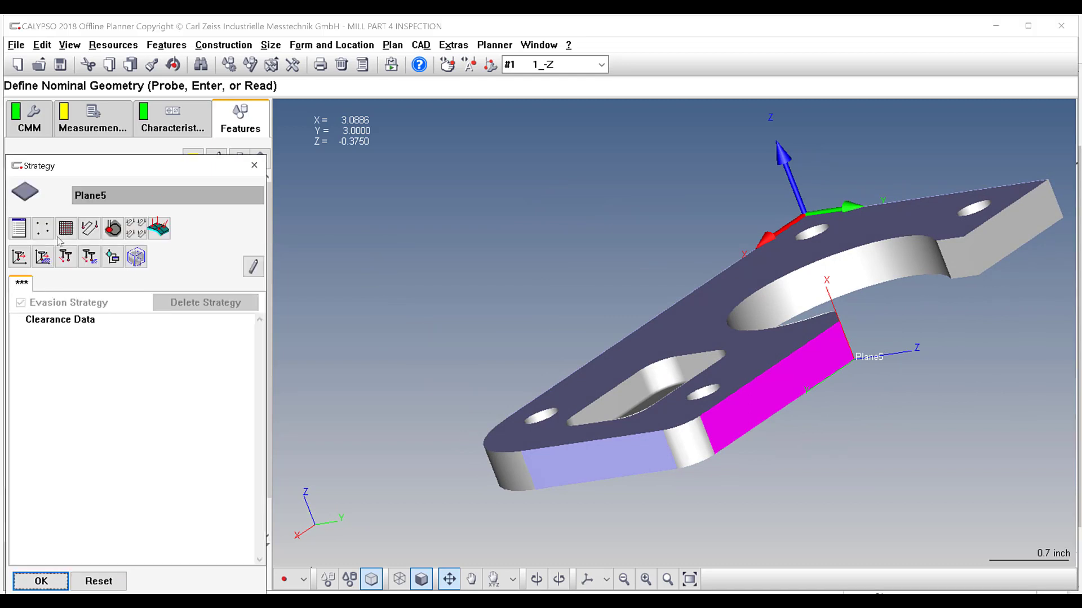
{"action": "left_click", "coordinate": [89, 228]}
{"action": "double_click", "coordinate": [71, 334]}
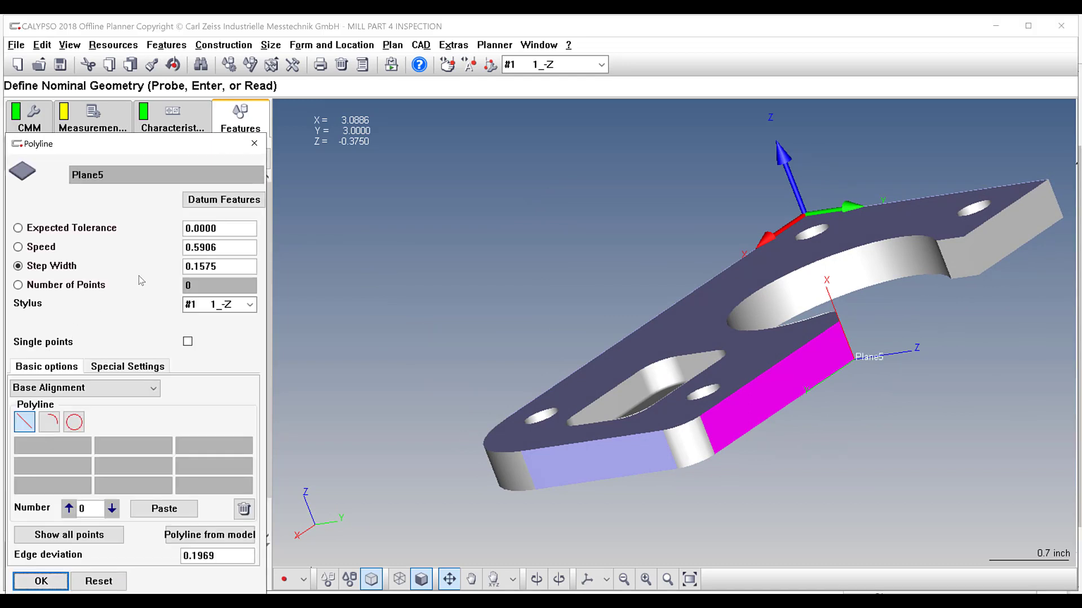
{"action": "left_click", "coordinate": [209, 535]}
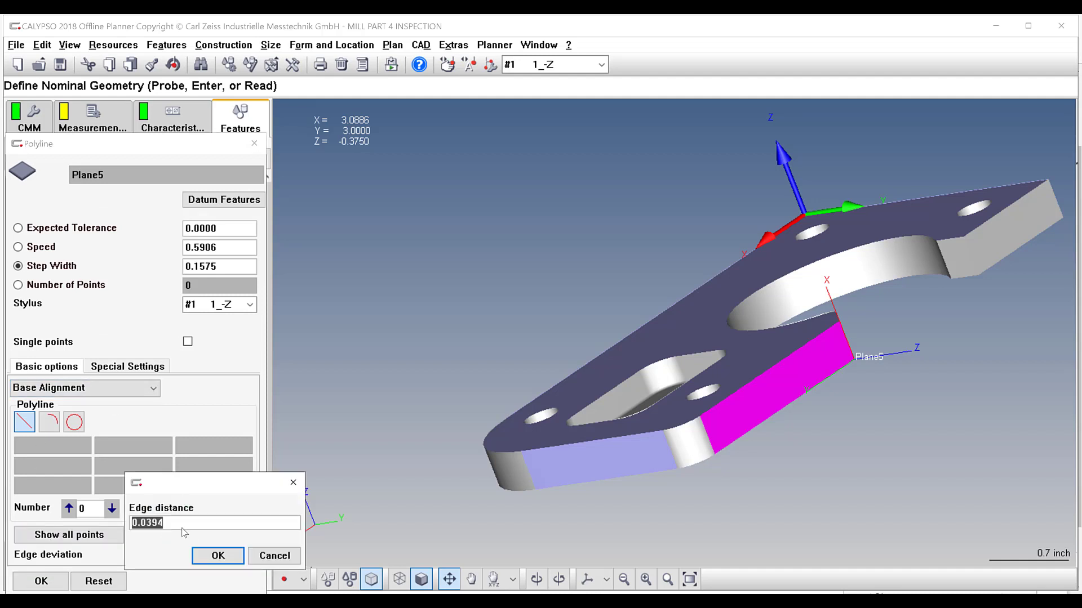
{"action": "type", "text": ".125"}
{"action": "left_click", "coordinate": [218, 556]}
{"action": "left_click", "coordinate": [41, 580]}
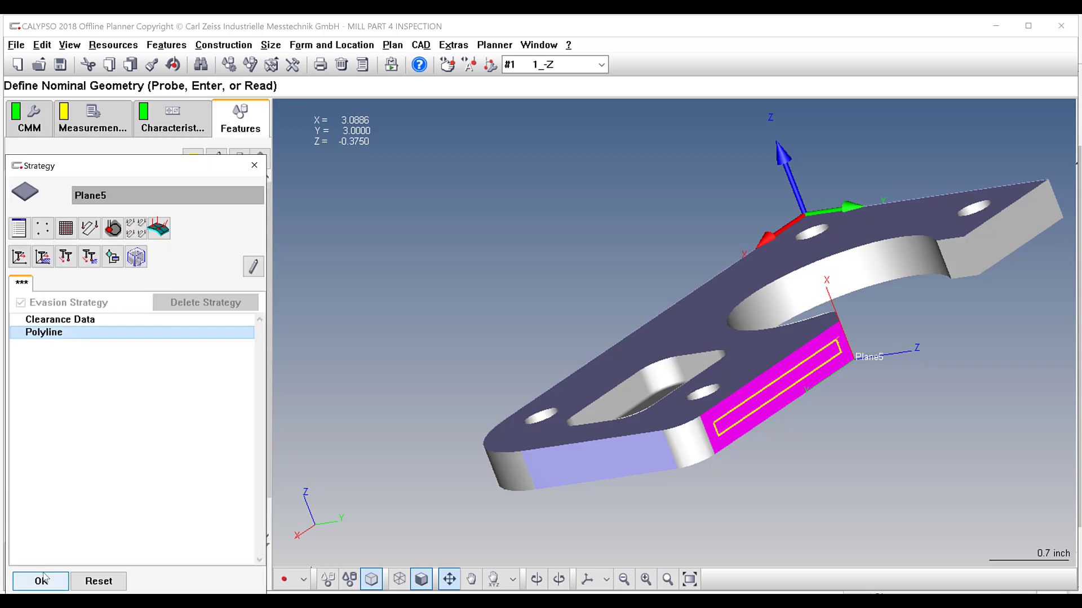
{"action": "left_click", "coordinate": [41, 581]}
{"action": "left_click", "coordinate": [35, 580]}
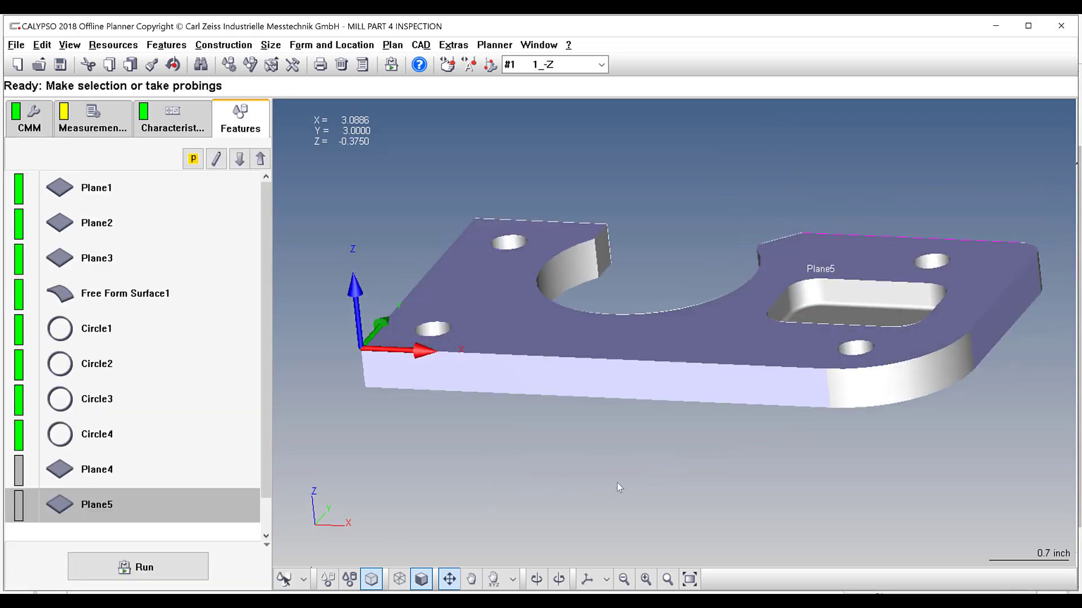
Step: Run only the Alignment1 characteristic and dismiss the run information
{"action": "left_click", "coordinate": [172, 119]}
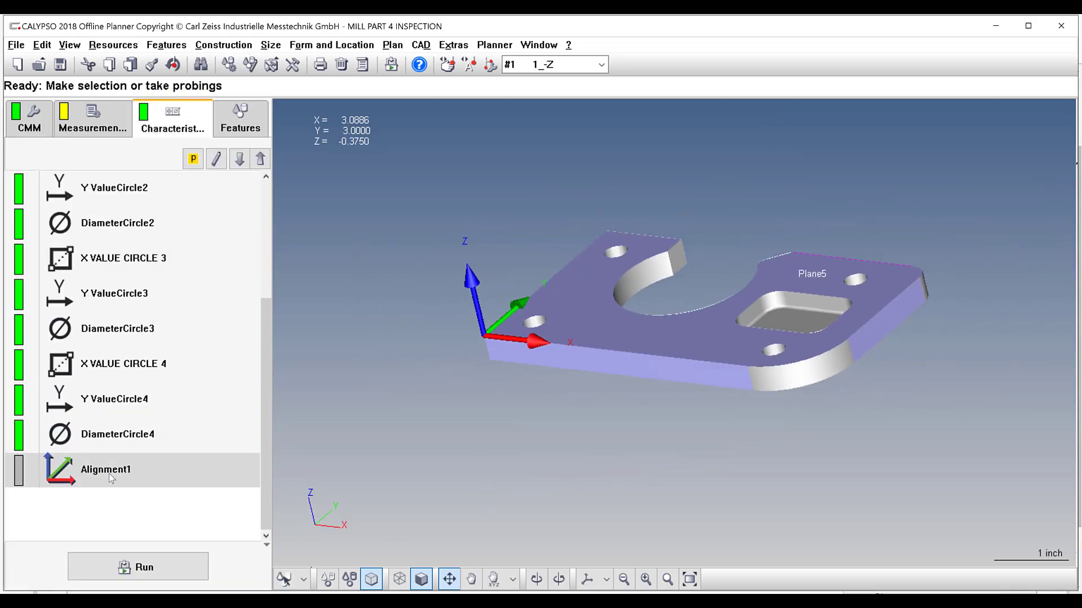
{"action": "right_click", "coordinate": [111, 478]}
{"action": "left_click", "coordinate": [161, 568]}
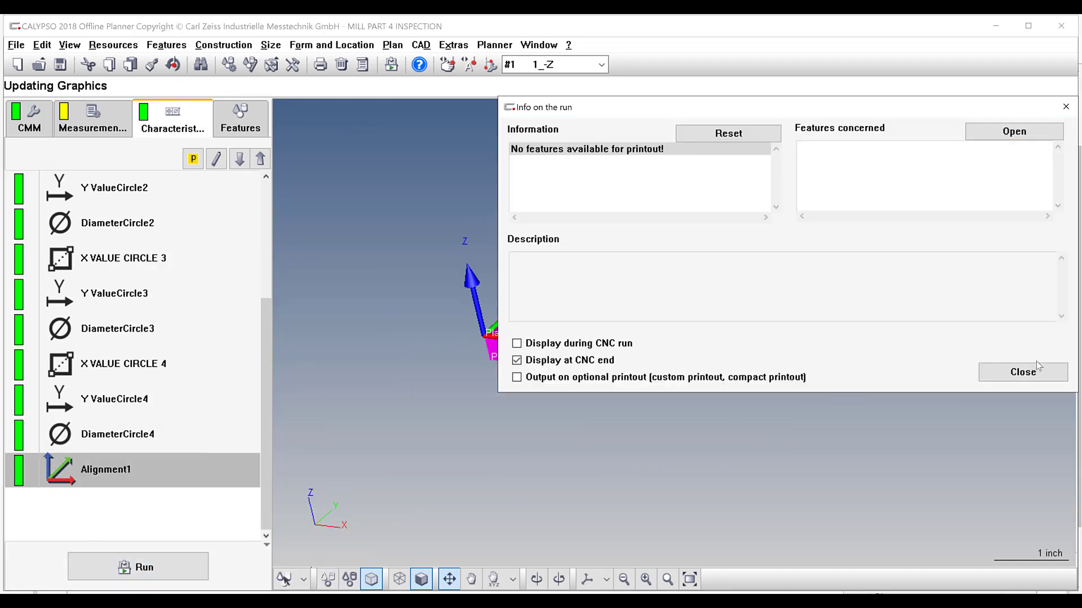
{"action": "left_click", "coordinate": [1022, 371]}
Step: Check the status of the features, the location of Alignment1 on the model and the pocket dimensions on the drawing
{"action": "left_click", "coordinate": [240, 124]}
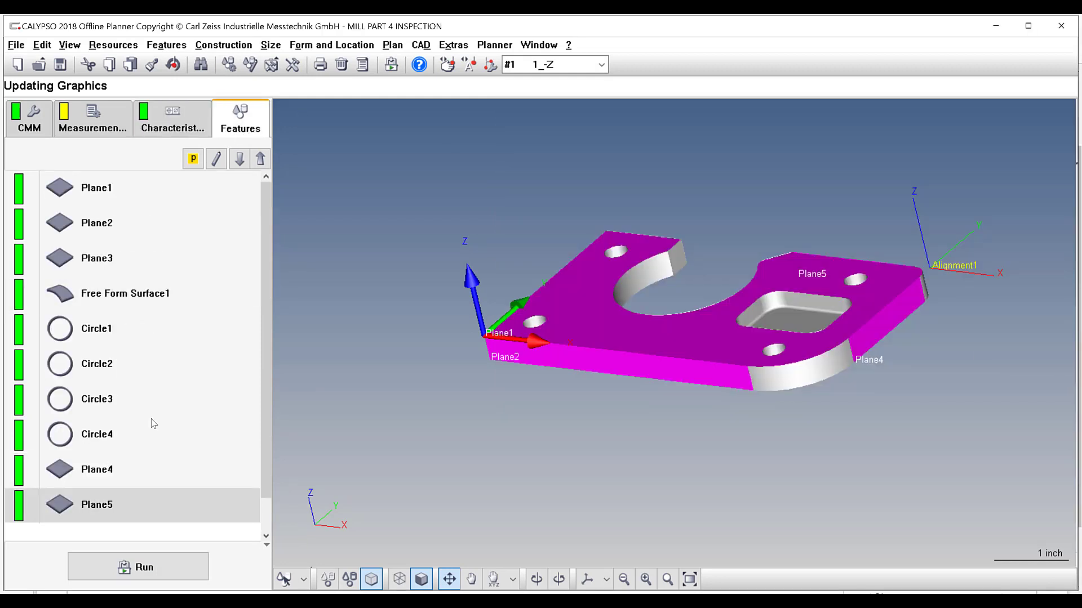
{"action": "left_click", "coordinate": [172, 124]}
{"action": "middle_click_drag", "start_coordinate": [829, 305], "coordinate": [827, 322]}
{"action": "scroll", "coordinate": [827, 322], "scroll_direction": "up", "scroll_amount": 3}
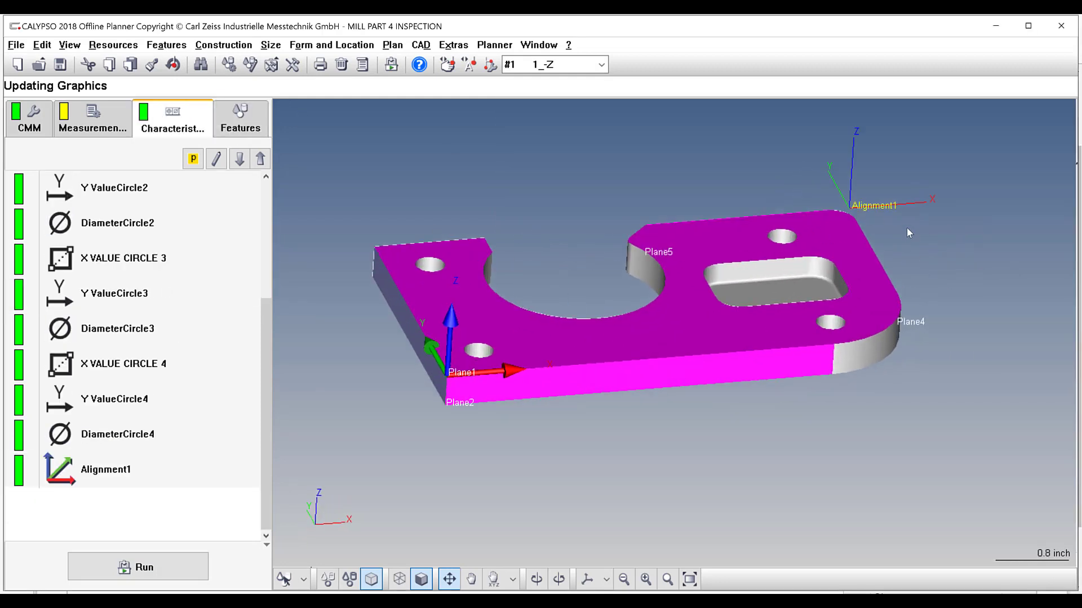
{"action": "middle_click_drag", "start_coordinate": [907, 227], "coordinate": [819, 284]}
{"action": "middle_click_drag", "start_coordinate": [904, 335], "coordinate": [896, 346]}
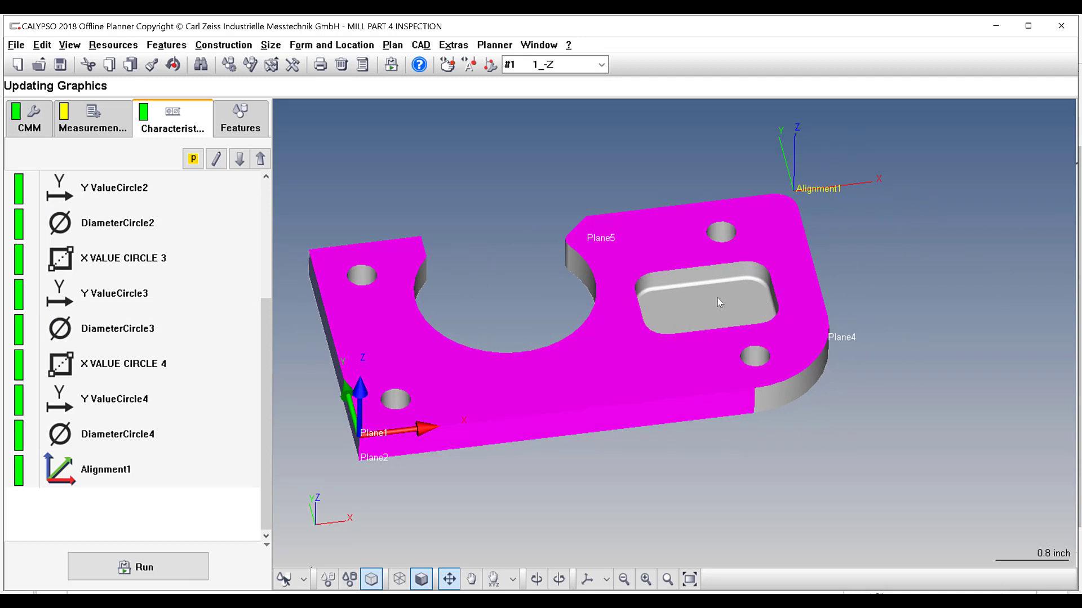
{"action": "left_click", "coordinate": [250, 590]}
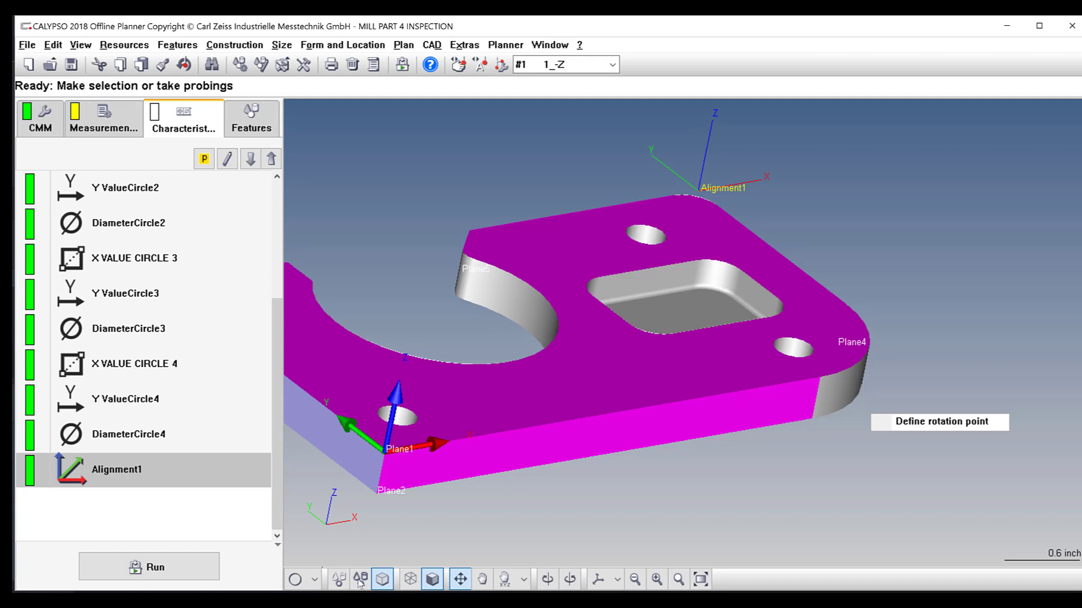
Step: Extract the pocket's long wall on the +Y side from the model as a plane feature
{"action": "left_click", "coordinate": [316, 579]}
{"action": "left_click", "coordinate": [317, 555]}
{"action": "middle_click_drag", "start_coordinate": [867, 346], "coordinate": [753, 265]}
{"action": "left_click", "coordinate": [753, 268]}
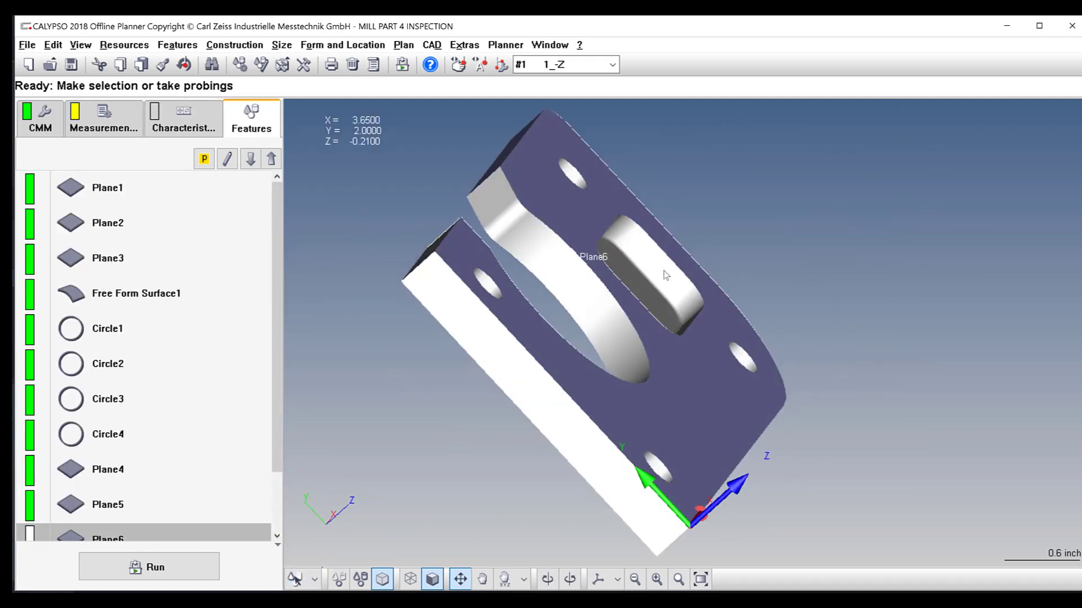
Step: Extract the pocket's remaining three straight walls and its floor from the model as plane features
{"action": "left_click", "coordinate": [666, 268]}
{"action": "left_click", "coordinate": [701, 337]}
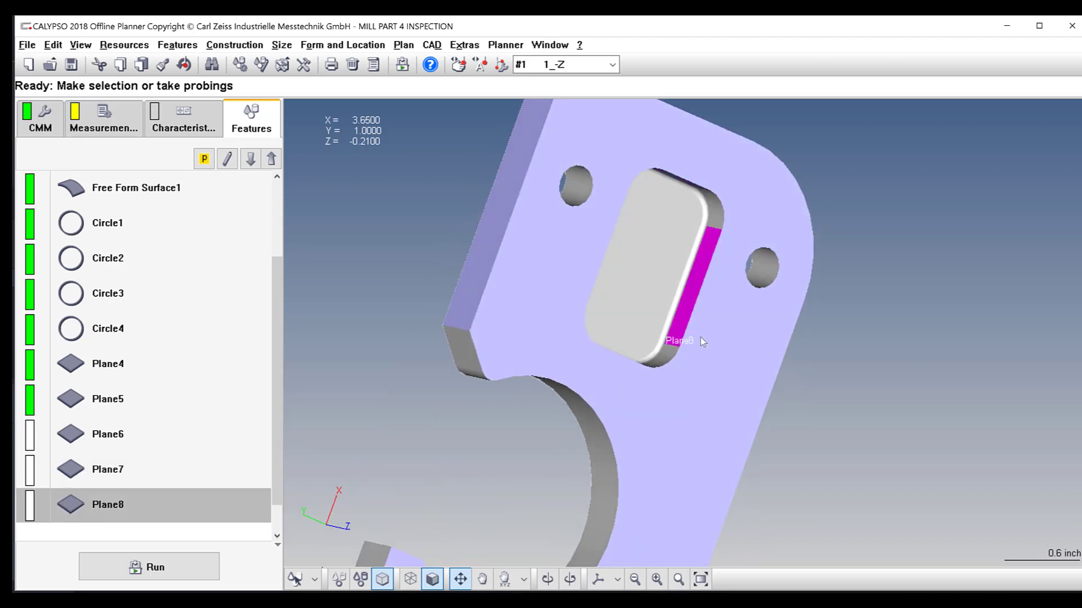
{"action": "left_click", "coordinate": [640, 338]}
{"action": "left_click", "coordinate": [667, 282]}
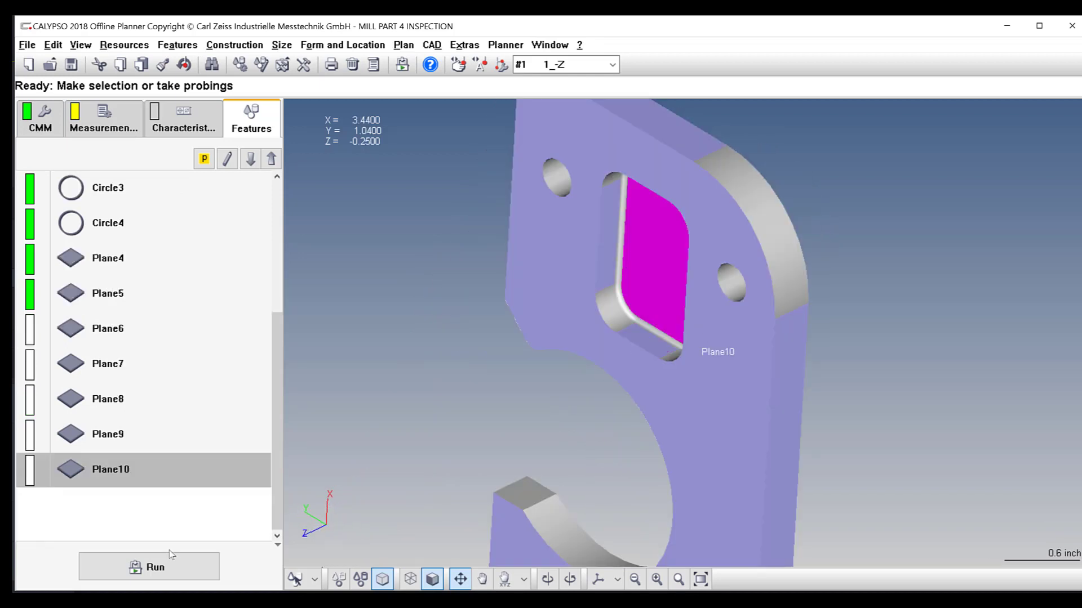
Step: Define a circle on each of the pocket's four rounded corners using the Define Circle on a Cylinder mode
{"action": "left_click", "coordinate": [315, 579]}
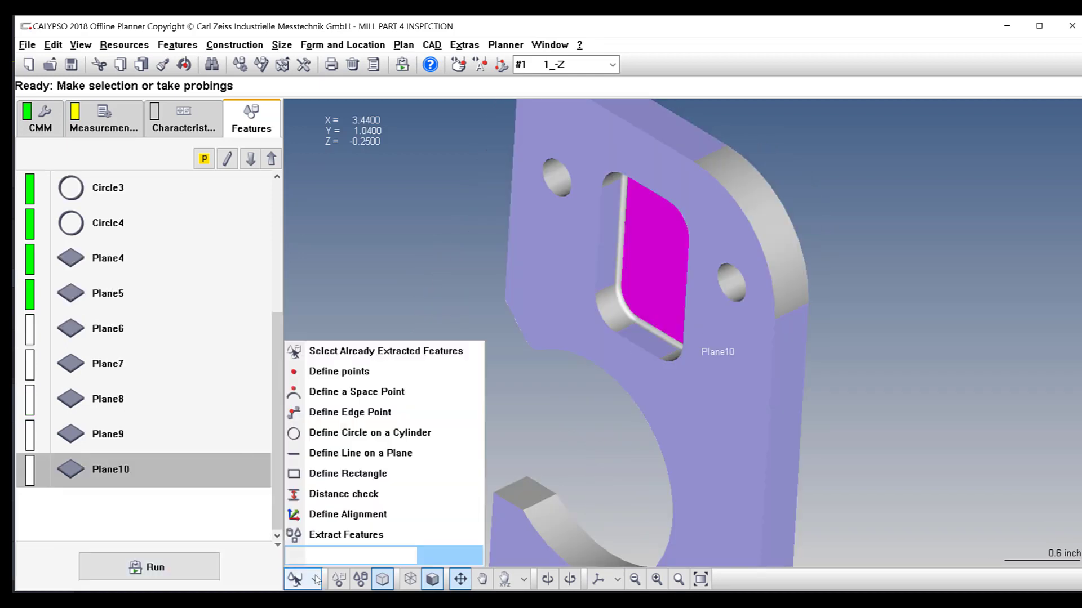
{"action": "left_click", "coordinate": [360, 432]}
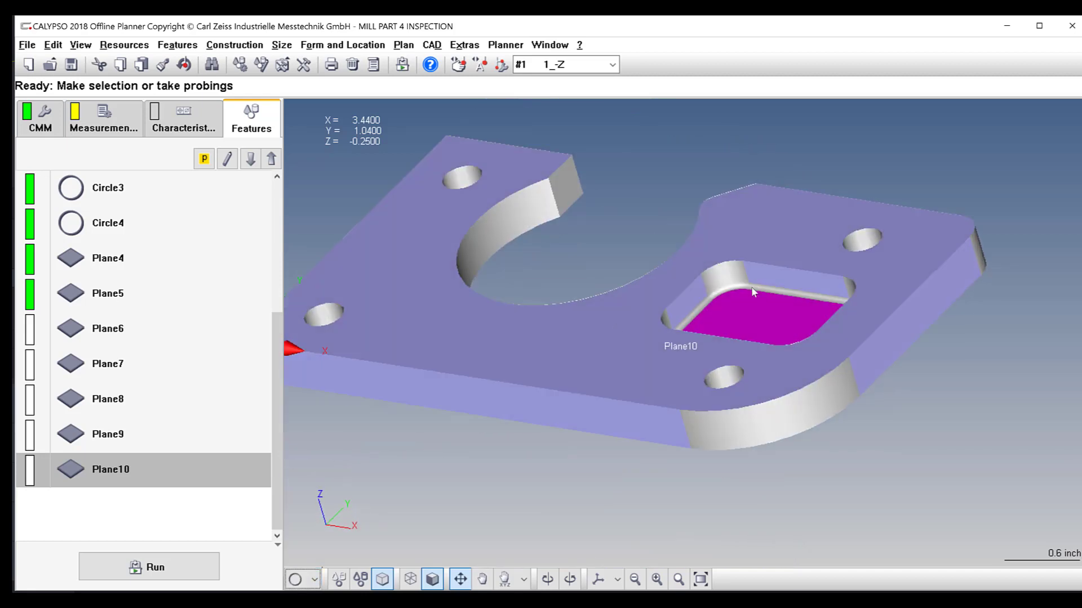
{"action": "left_click", "coordinate": [729, 276]}
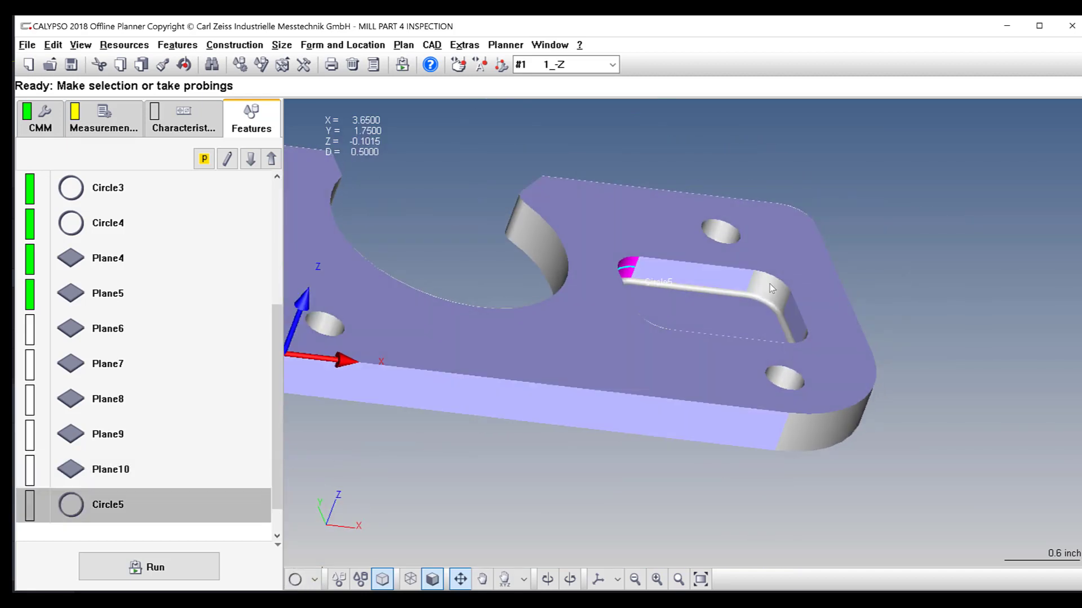
{"action": "left_click", "coordinate": [770, 284]}
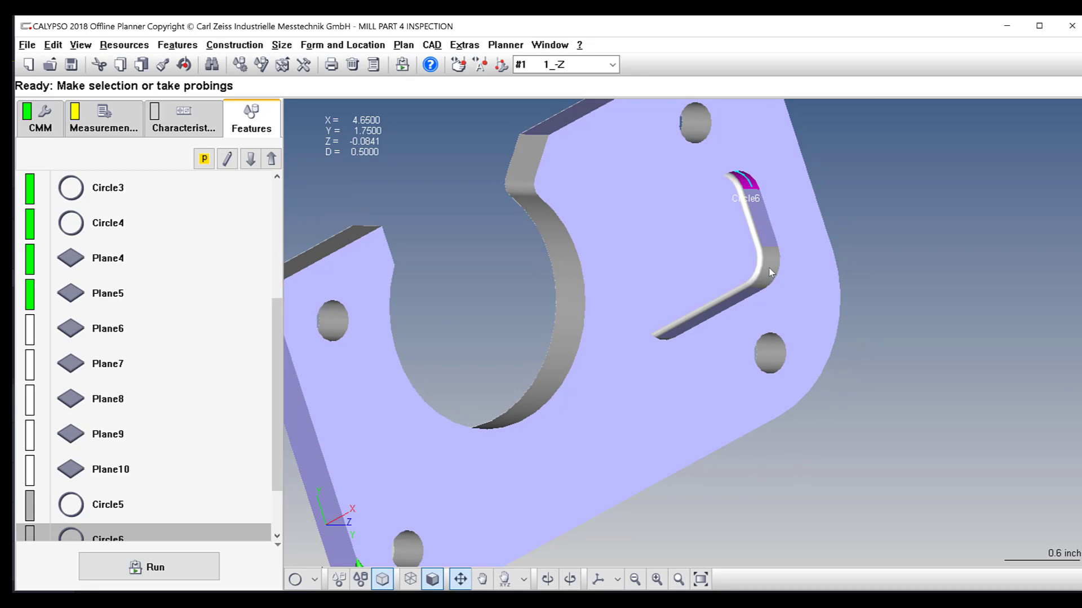
{"action": "left_click", "coordinate": [769, 277]}
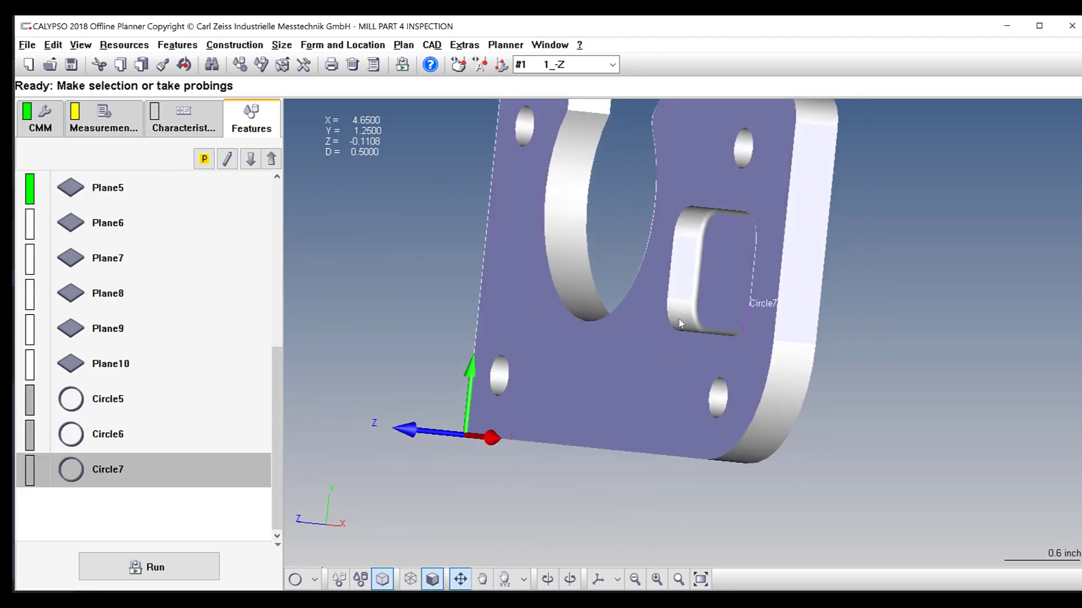
{"action": "left_click", "coordinate": [679, 319]}
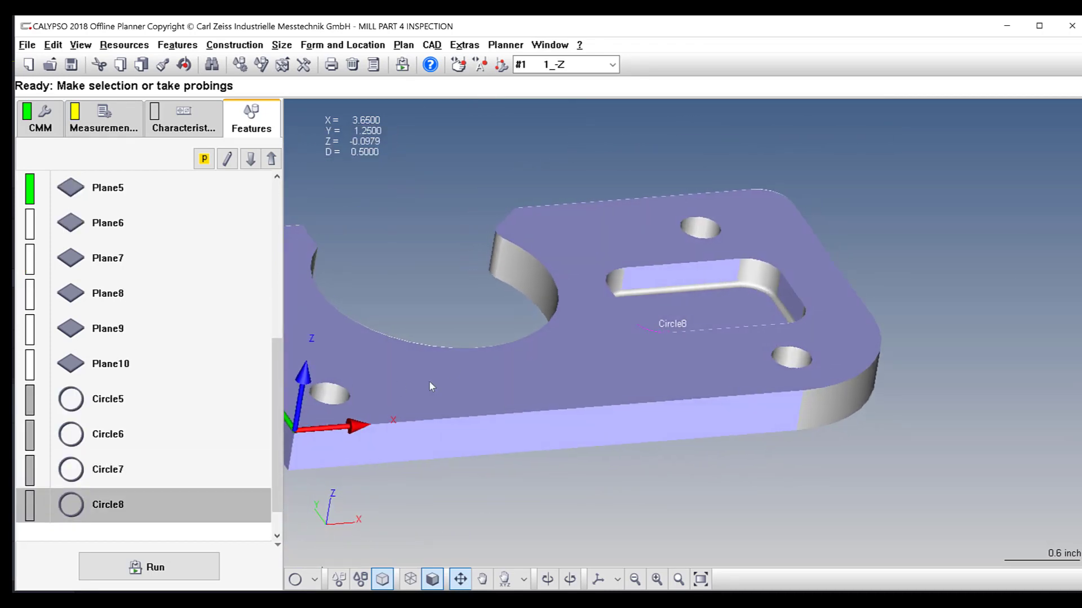
Step: Give Plane6 a polyline strategy generated from the model with an edge distance of .125
{"action": "left_click", "coordinate": [135, 232]}
{"action": "double_click", "coordinate": [121, 234]}
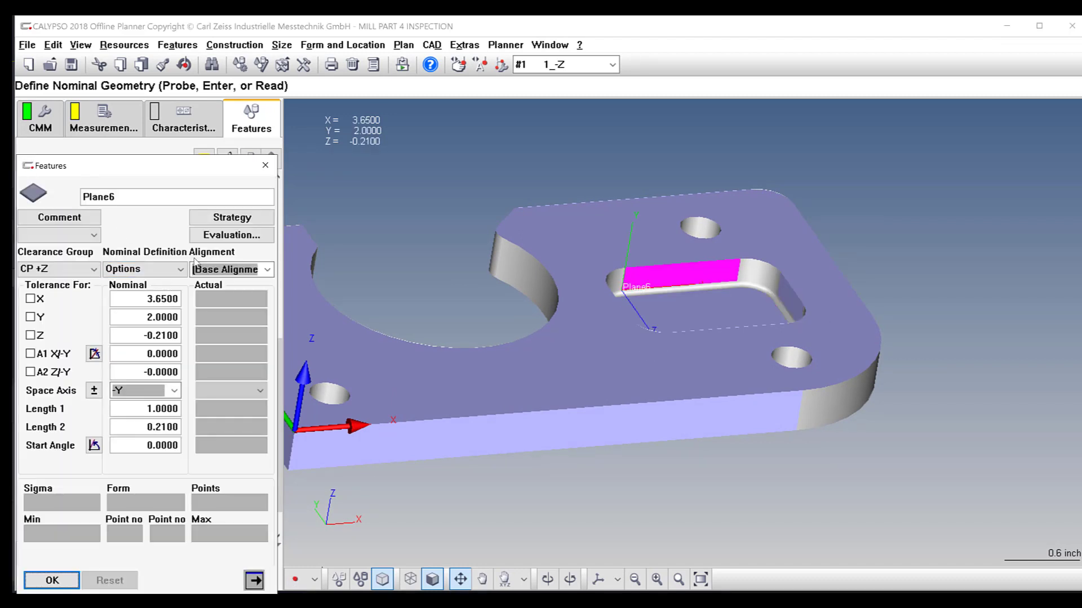
{"action": "left_click", "coordinate": [227, 221]}
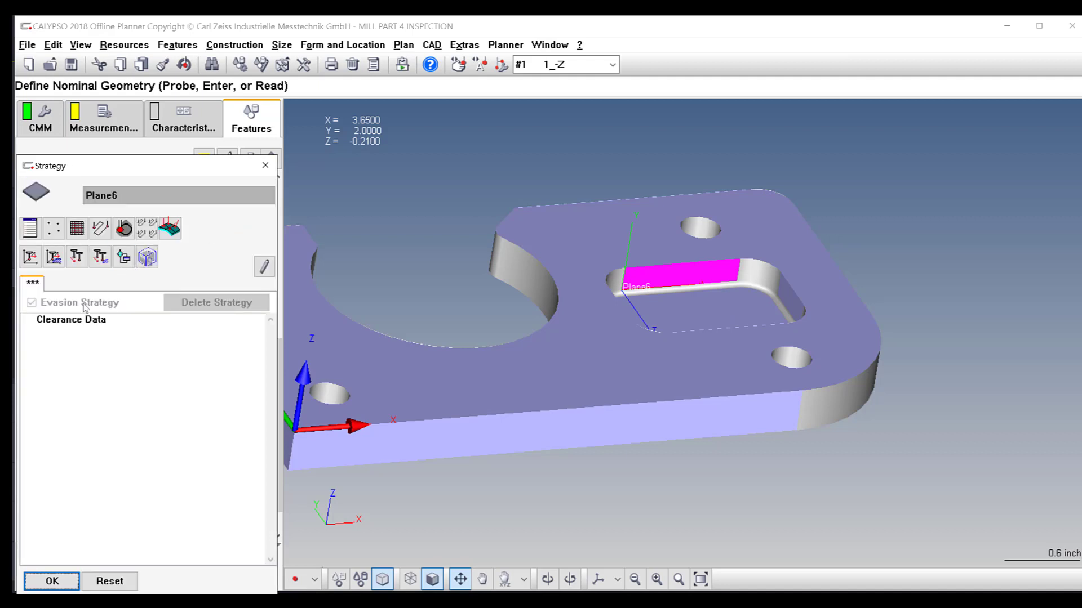
{"action": "left_click", "coordinate": [100, 229]}
{"action": "double_click", "coordinate": [75, 338]}
{"action": "left_click", "coordinate": [199, 533]}
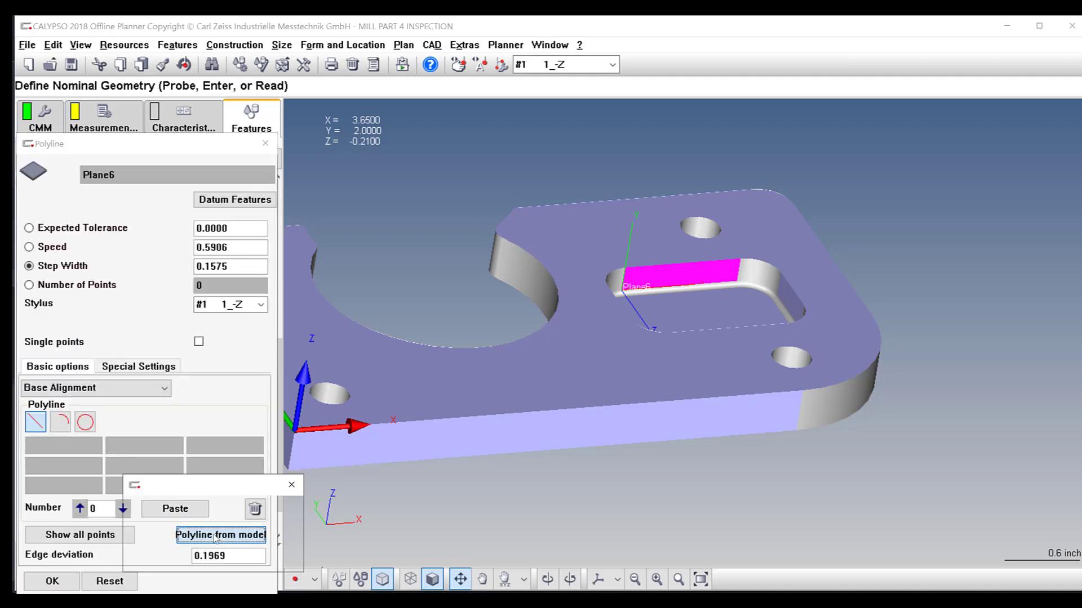
{"action": "type", "text": ".125"}
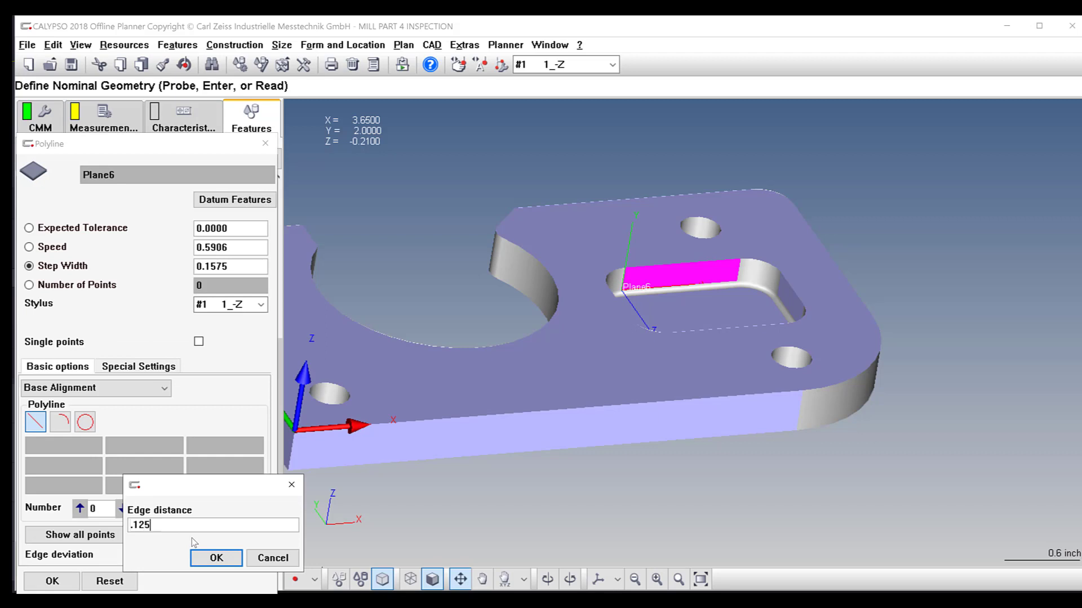
{"action": "left_click", "coordinate": [214, 559]}
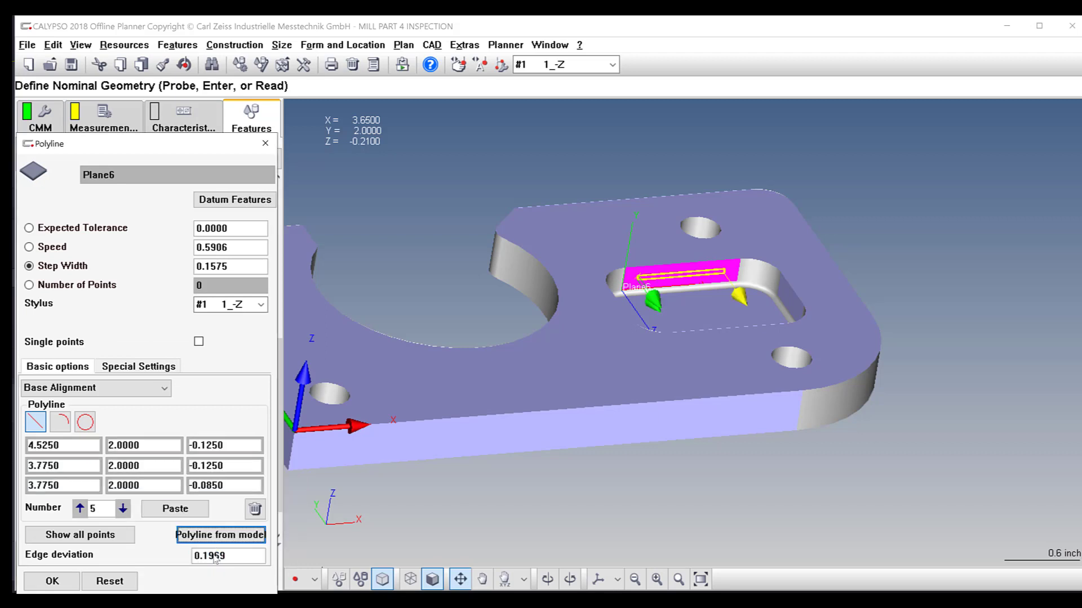
Step: Set the Plane6 polyline to 250 points and execute the accepted feature immediately
{"action": "left_click", "coordinate": [105, 284]}
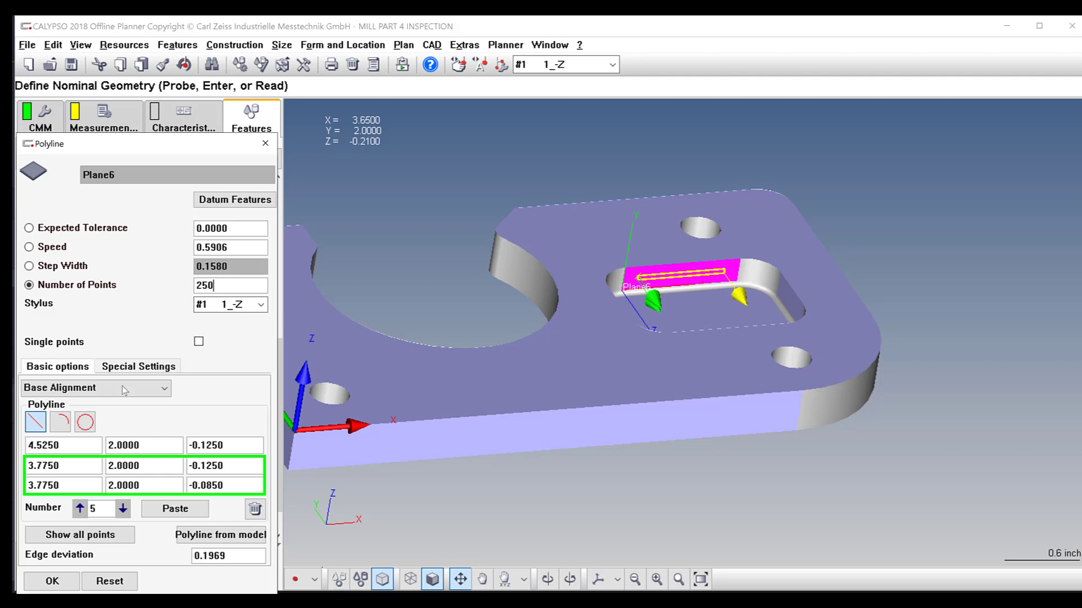
{"action": "left_click", "coordinate": [56, 581]}
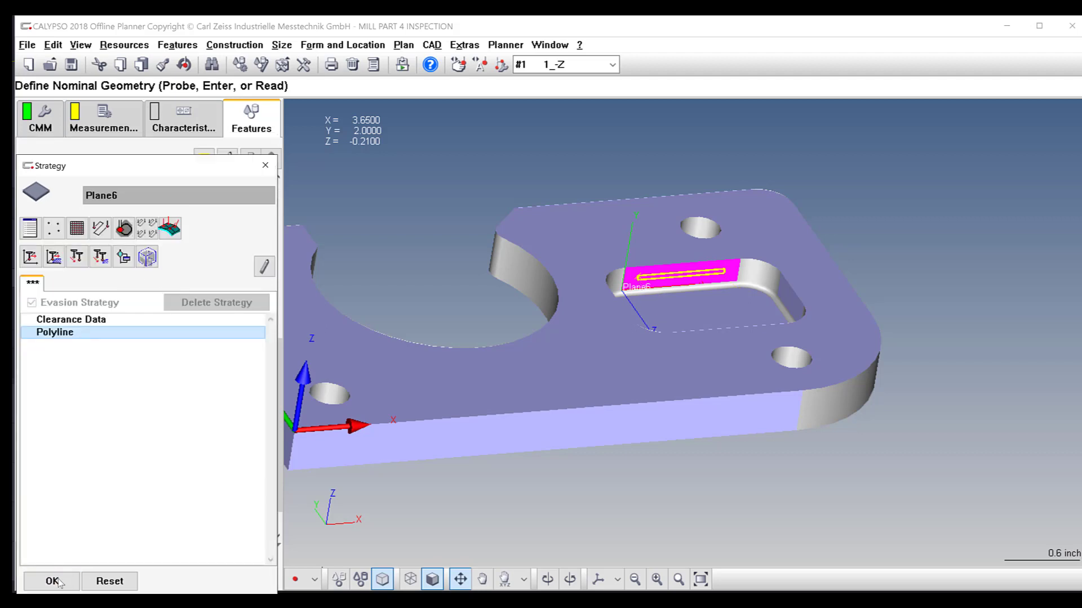
{"action": "left_click", "coordinate": [57, 582]}
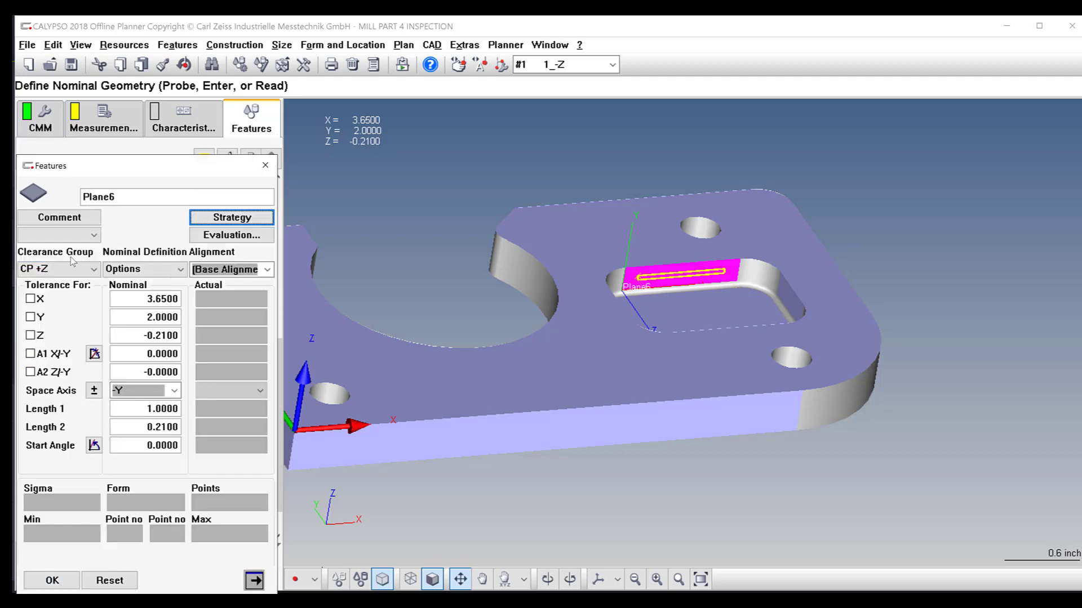
{"action": "left_click", "coordinate": [52, 581]}
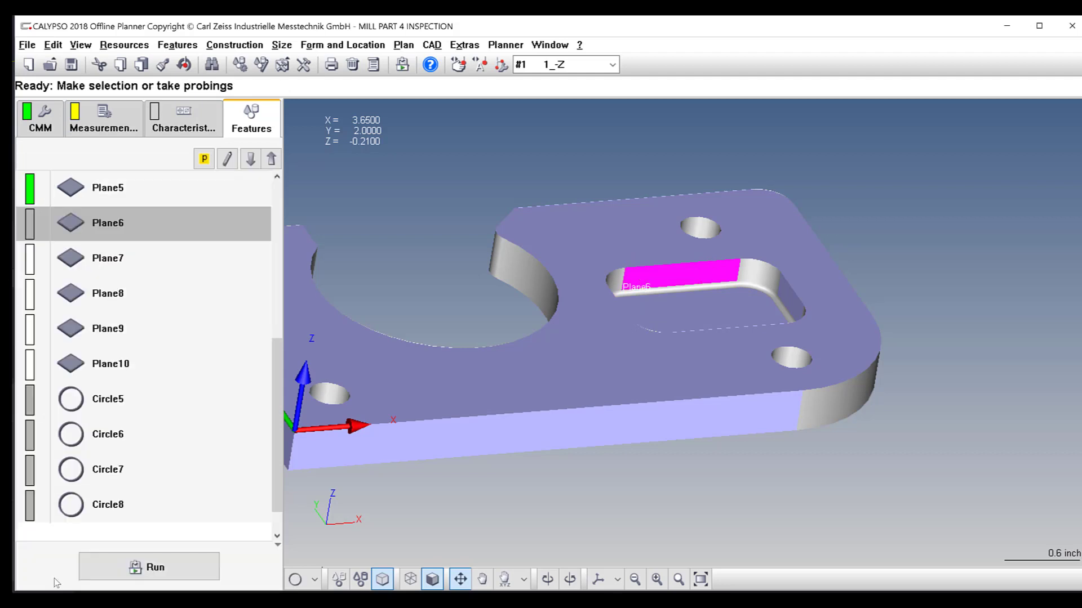
{"action": "right_click", "coordinate": [104, 224]}
{"action": "left_click", "coordinate": [189, 441]}
Step: Copy the clearance group and measurement strategy of Plane6 to Plane7 through Plane10
{"action": "left_click", "coordinate": [136, 224]}
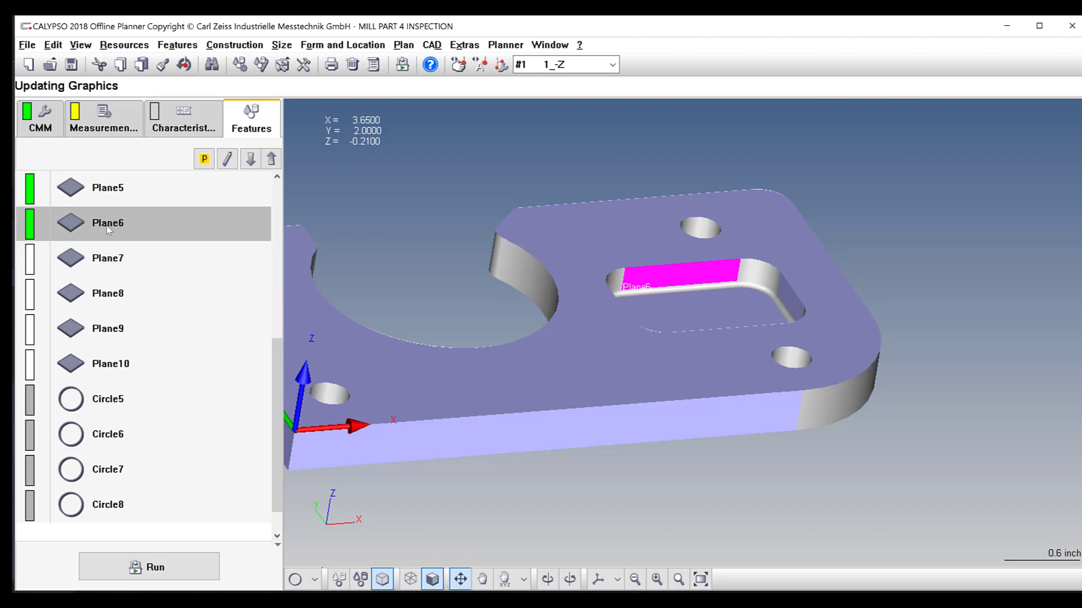
{"action": "left_click", "coordinate": [163, 65]}
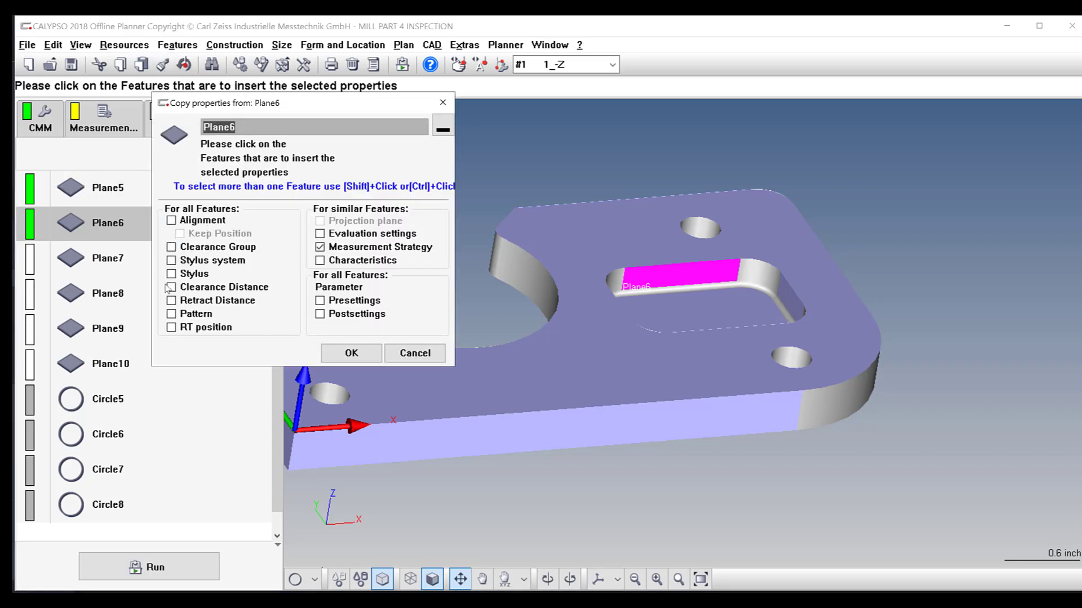
{"action": "left_click", "coordinate": [171, 248]}
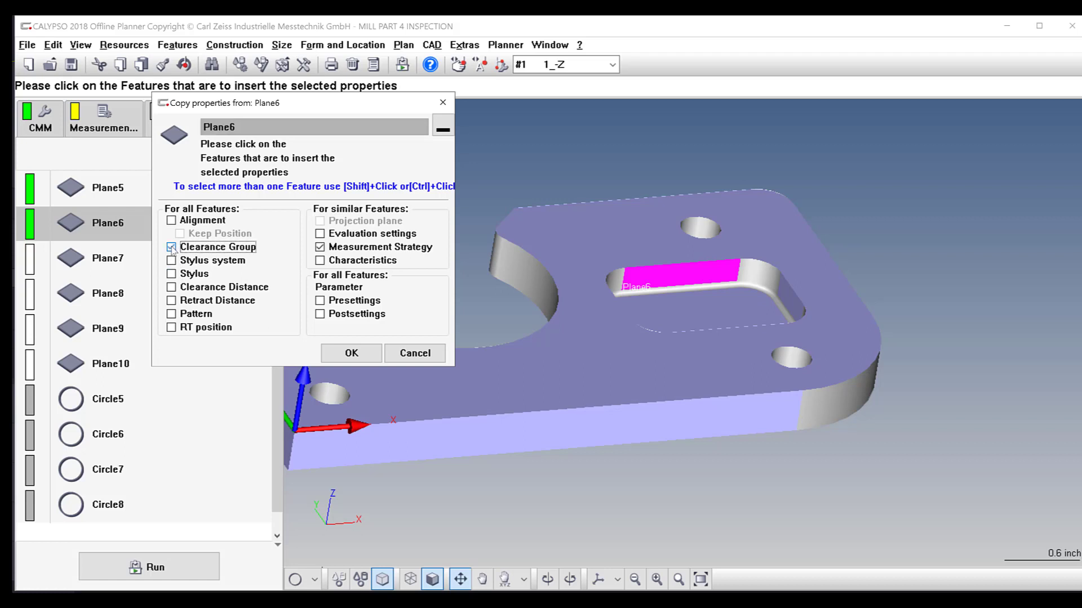
{"action": "left_click", "coordinate": [116, 262]}
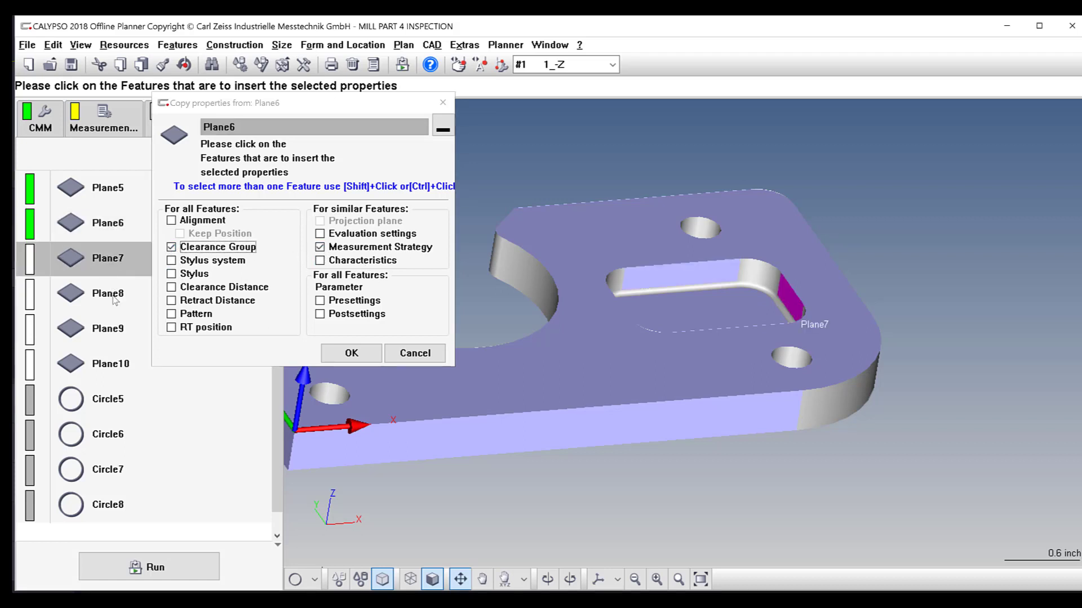
{"action": "left_click", "coordinate": [110, 364], "text": "shift"}
{"action": "left_click", "coordinate": [351, 353]}
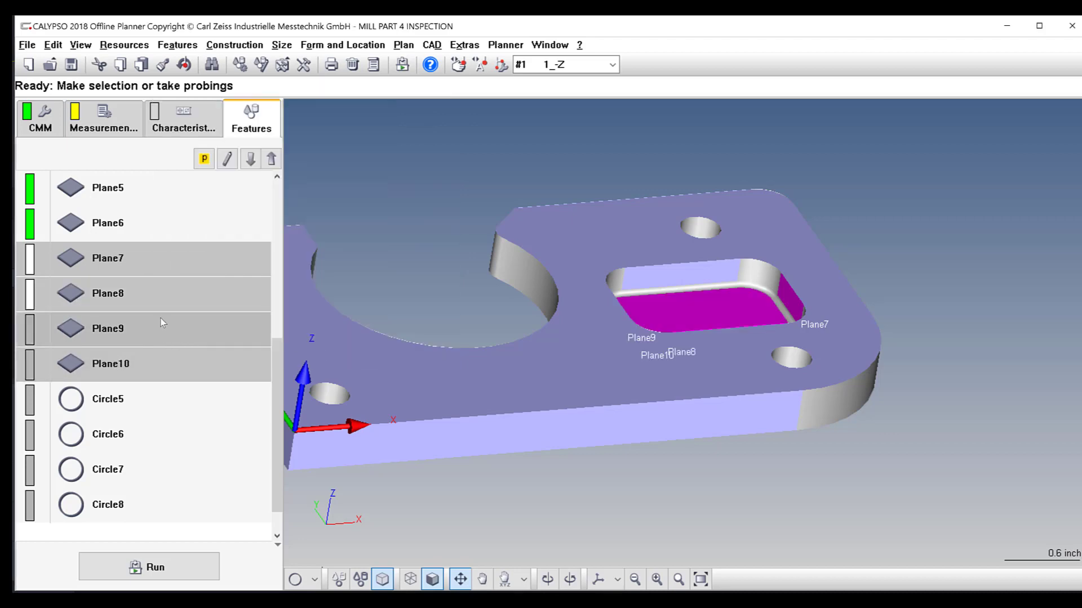
Step: Check the clearance group and measurement strategy of Plane7
{"action": "double_click", "coordinate": [125, 256]}
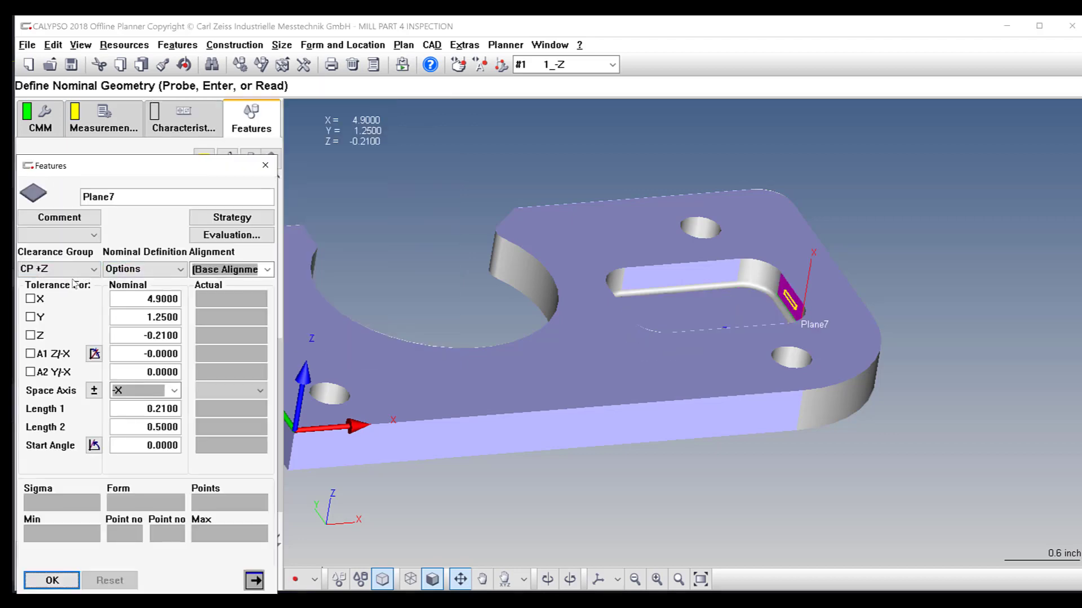
{"action": "left_click", "coordinate": [236, 219]}
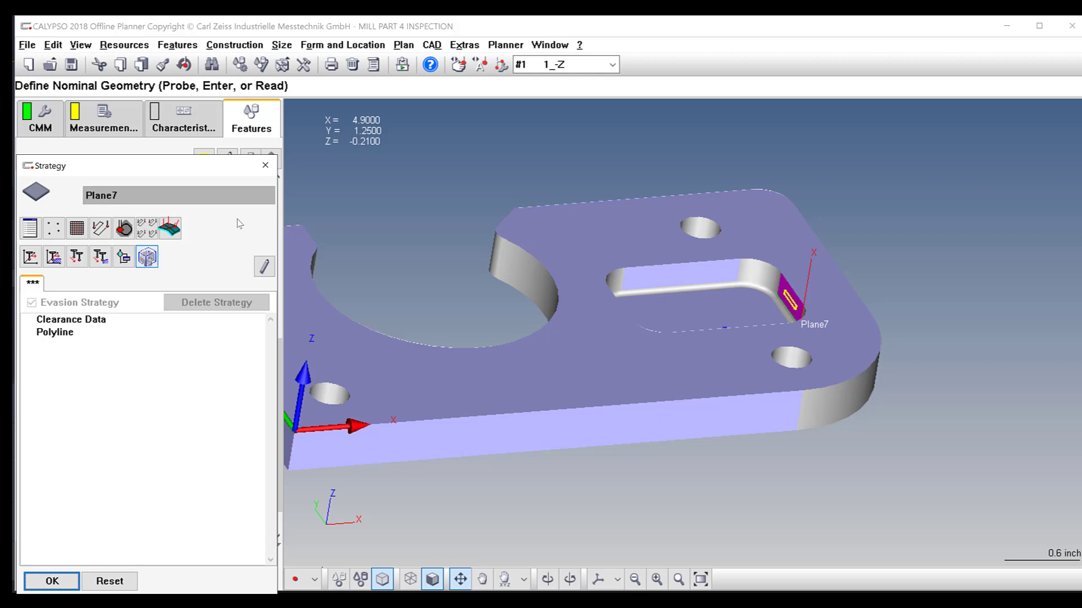
{"action": "left_click", "coordinate": [265, 165]}
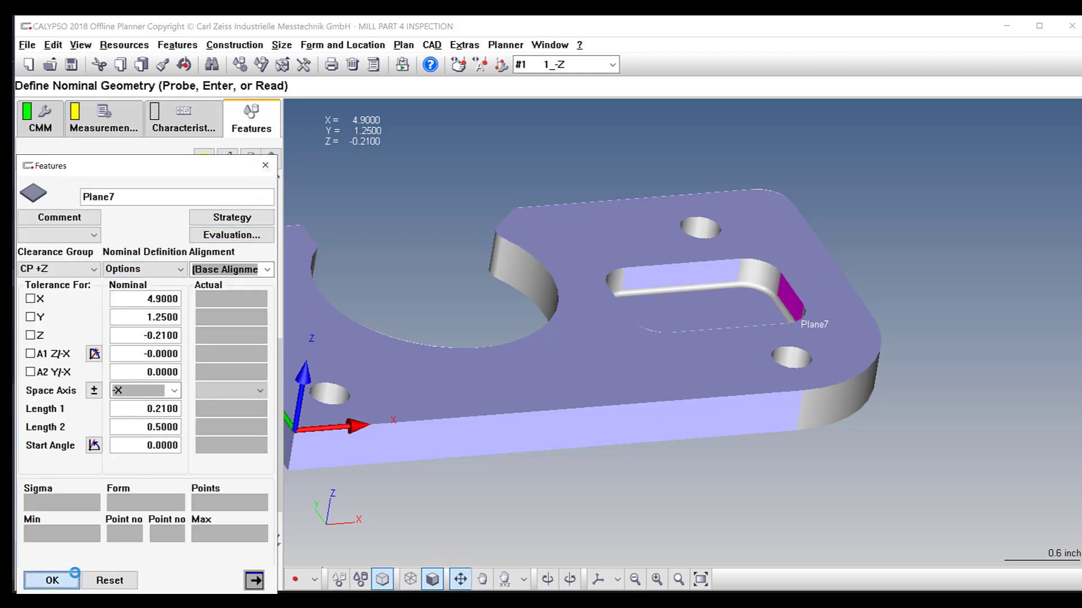
{"action": "left_click", "coordinate": [75, 573]}
Step: Execute Plane7 through Plane10 together
{"action": "right_click", "coordinate": [126, 255]}
{"action": "left_click", "coordinate": [110, 365]}
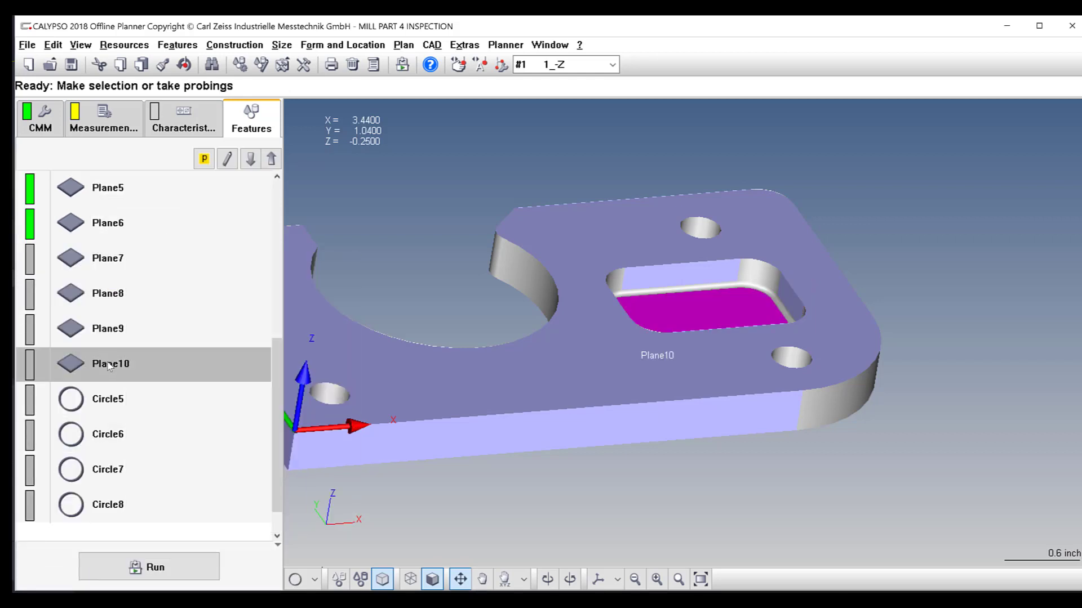
{"action": "left_click", "coordinate": [118, 260], "text": "shift"}
{"action": "right_click", "coordinate": [118, 260]}
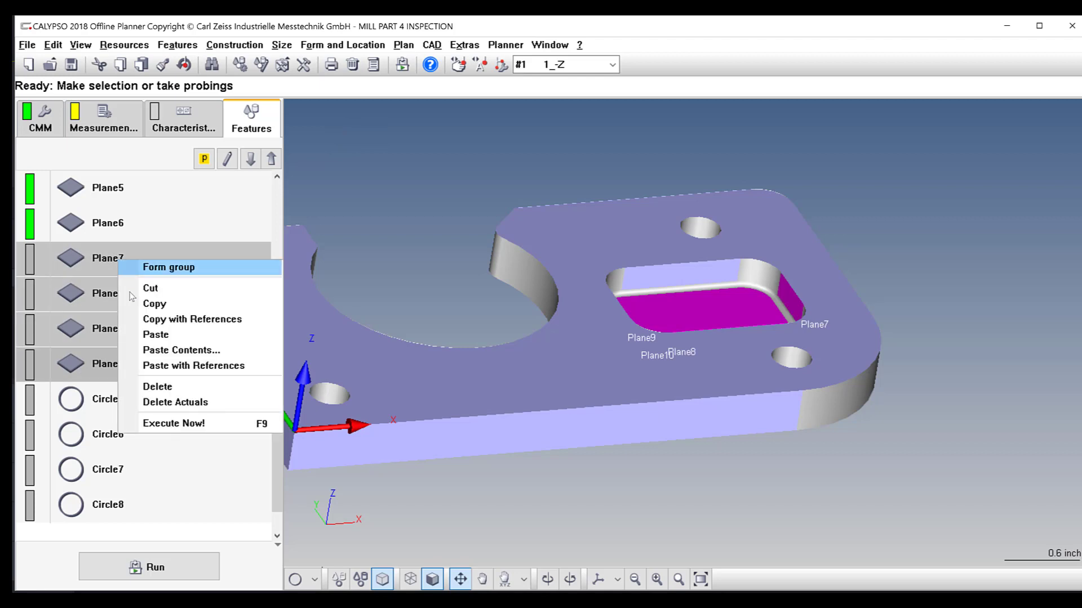
{"action": "left_click", "coordinate": [174, 424]}
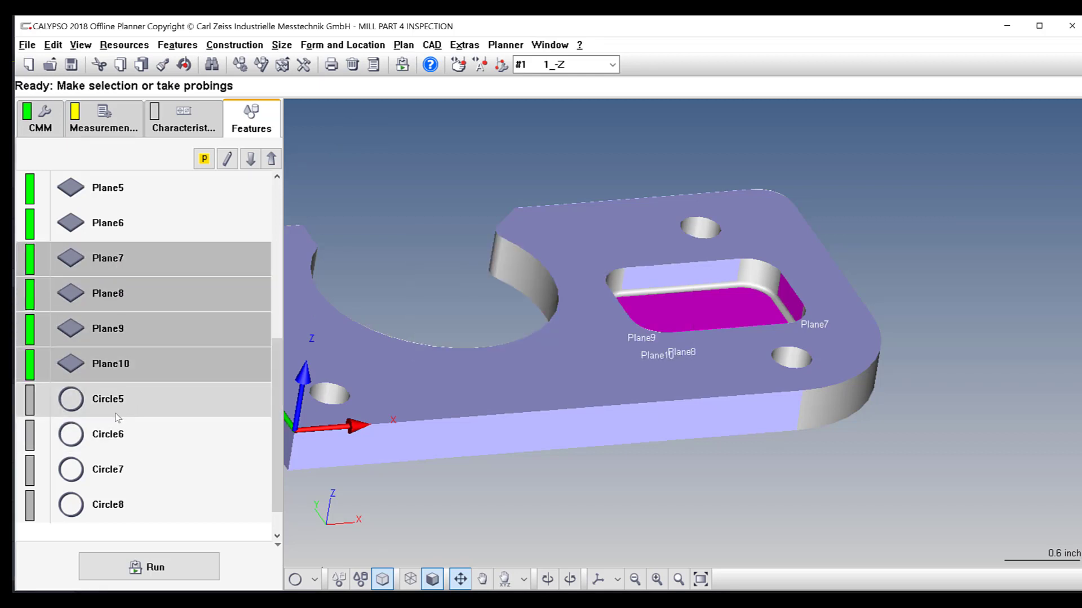
Step: Execute the four pocket corner circles, Circle5 through Circle8, together
{"action": "left_click", "coordinate": [118, 517]}
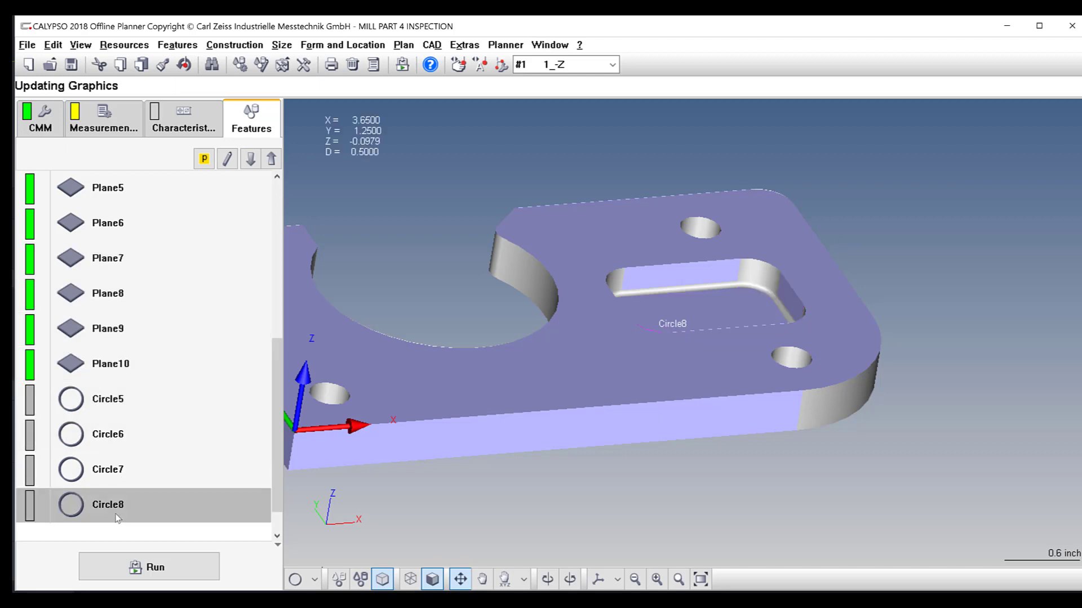
{"action": "left_click", "coordinate": [111, 397], "text": "shift"}
{"action": "right_click", "coordinate": [110, 394]}
{"action": "left_click", "coordinate": [168, 556]}
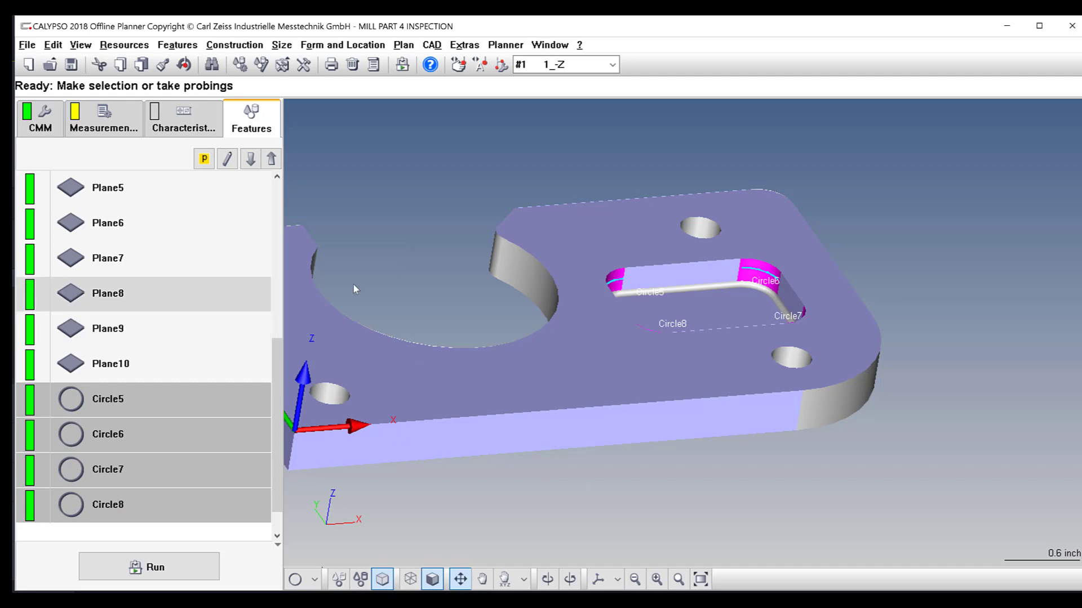
Step: Check the pocket corners and Plane6 on the model, and the pocket dimensions on the PDF drawing
{"action": "scroll", "coordinate": [678, 319], "scroll_direction": "down", "scroll_amount": 2}
{"action": "left_click_drag", "start_coordinate": [724, 370], "coordinate": [757, 315]}
{"action": "scroll", "coordinate": [747, 322], "scroll_direction": "up", "scroll_amount": 2}
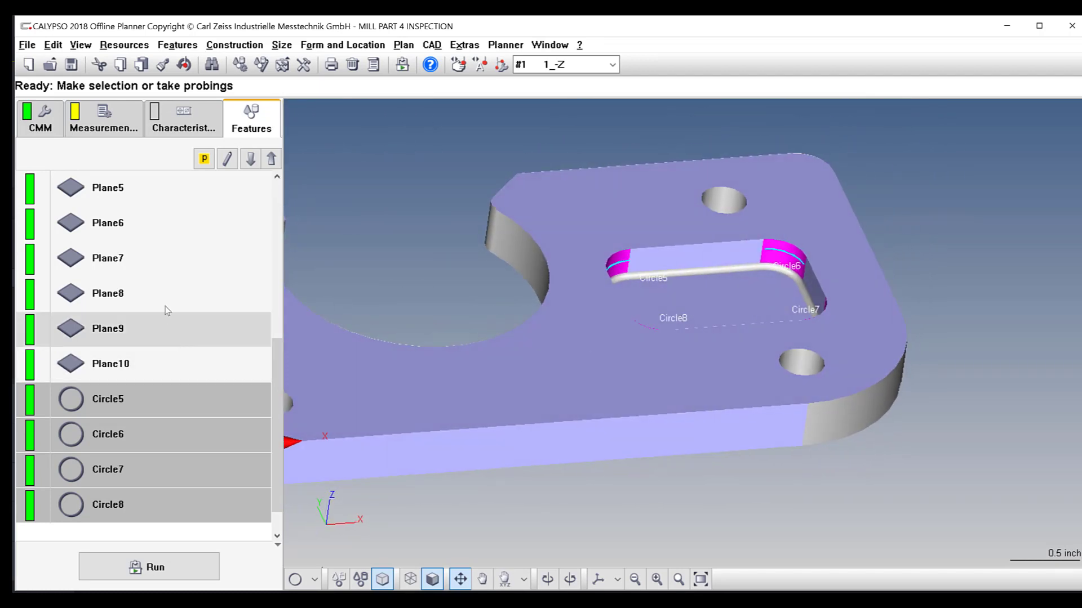
{"action": "left_click", "coordinate": [163, 223]}
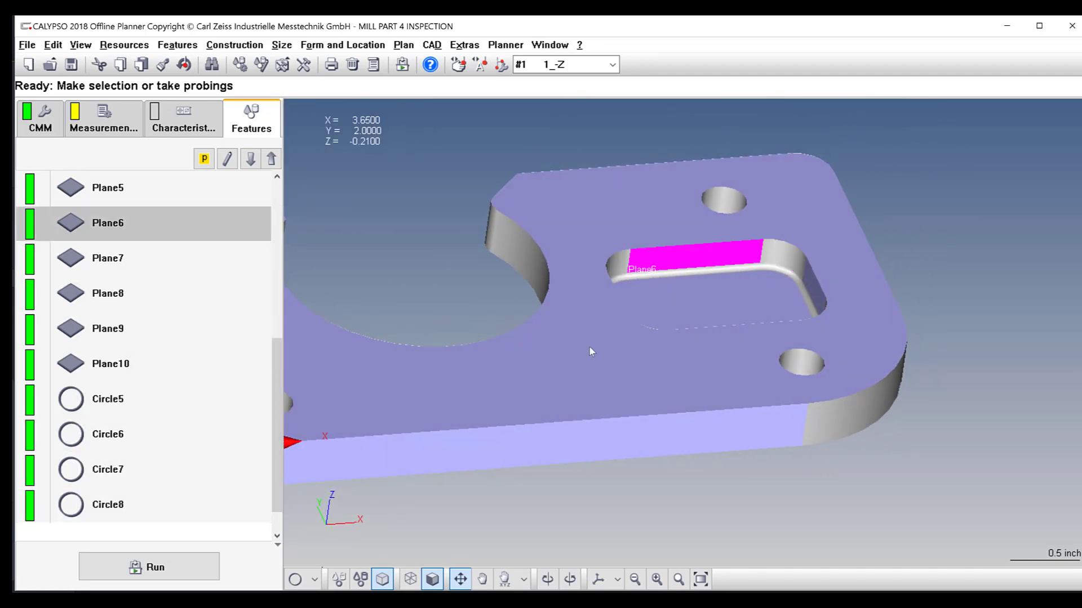
{"action": "left_click_drag", "start_coordinate": [909, 274], "coordinate": [986, 327]}
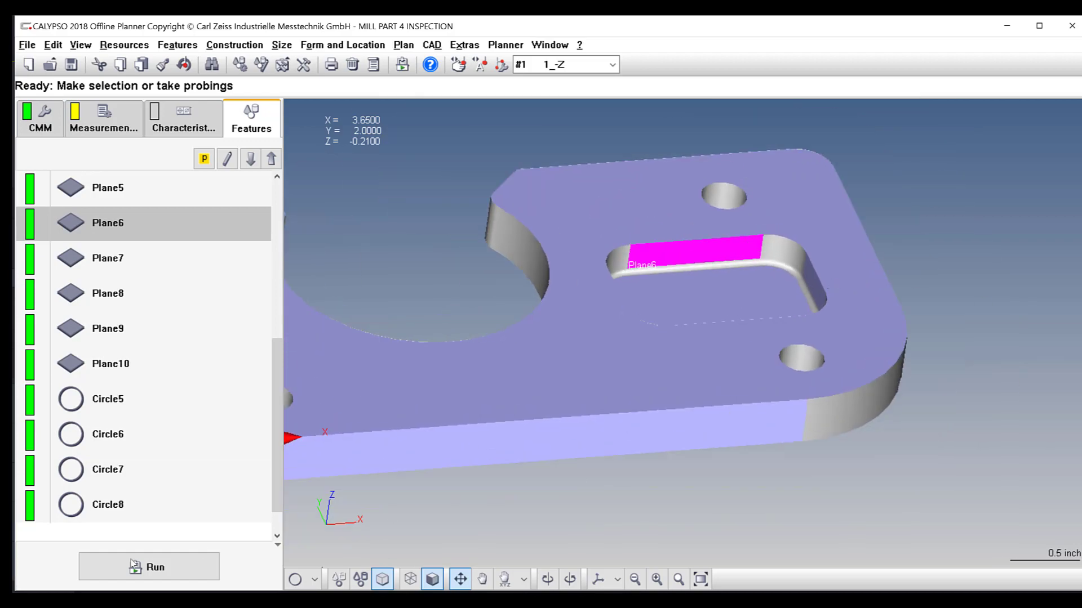
{"action": "key", "text": "alt+Tab"}
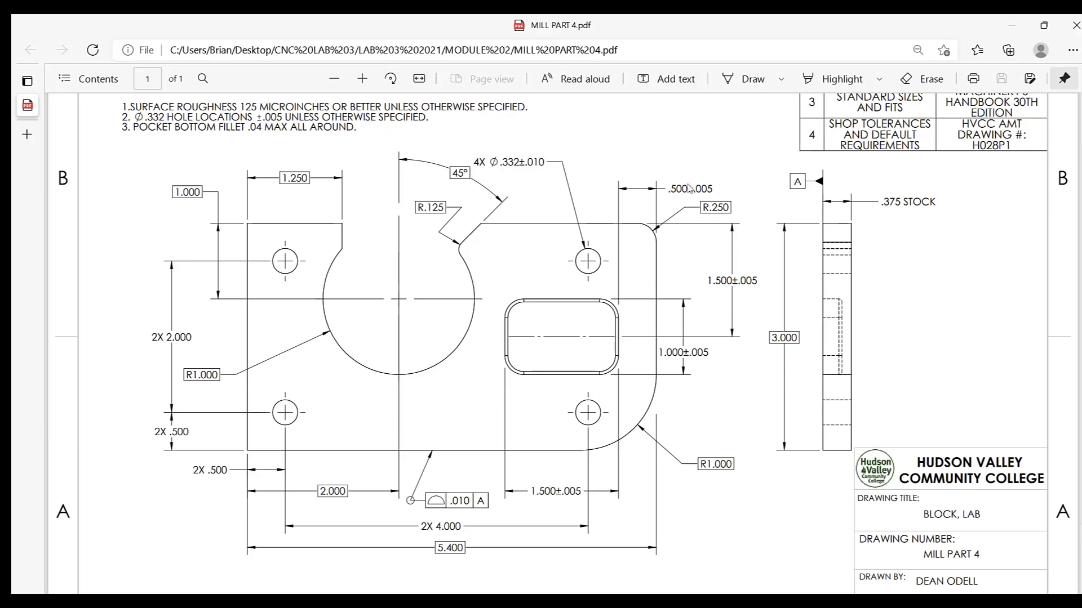
{"action": "key", "text": "alt+Tab"}
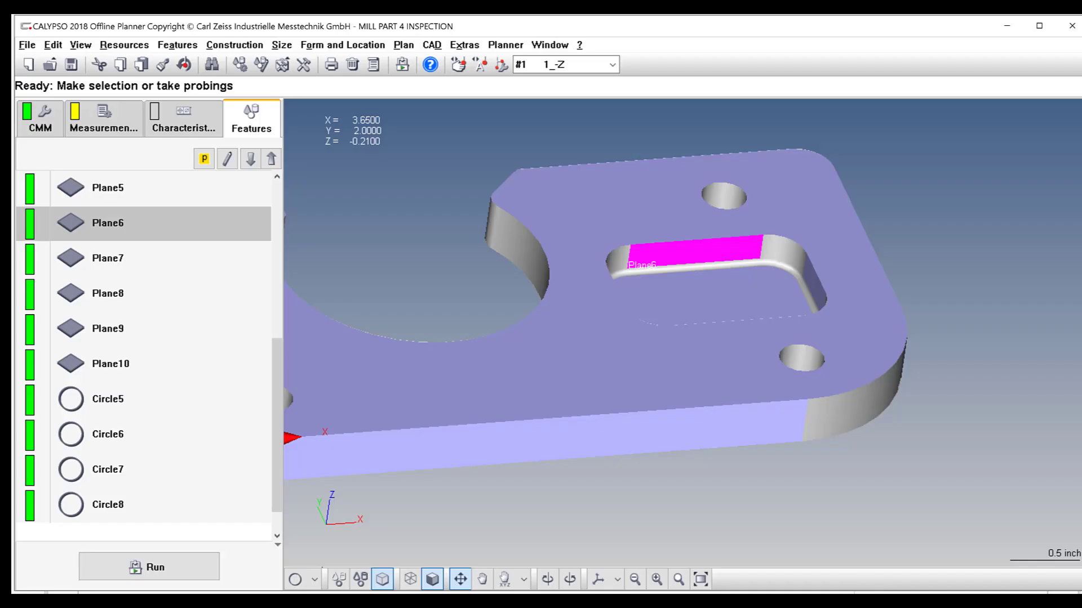
Step: Evaluate the pocket end wall Plane7 from Alignment1 and add an X-value tolerance of ±0.0050
{"action": "left_click", "coordinate": [157, 204]}
{"action": "scroll", "coordinate": [701, 397], "scroll_direction": "up", "scroll_amount": 2}
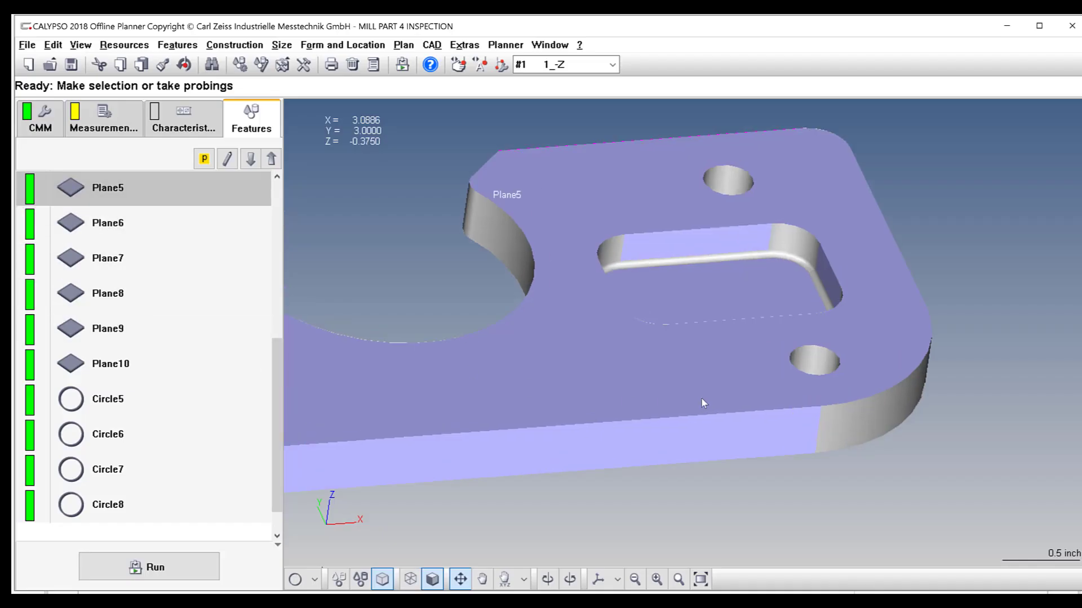
{"action": "scroll", "coordinate": [152, 223], "scroll_direction": "up", "scroll_amount": 1}
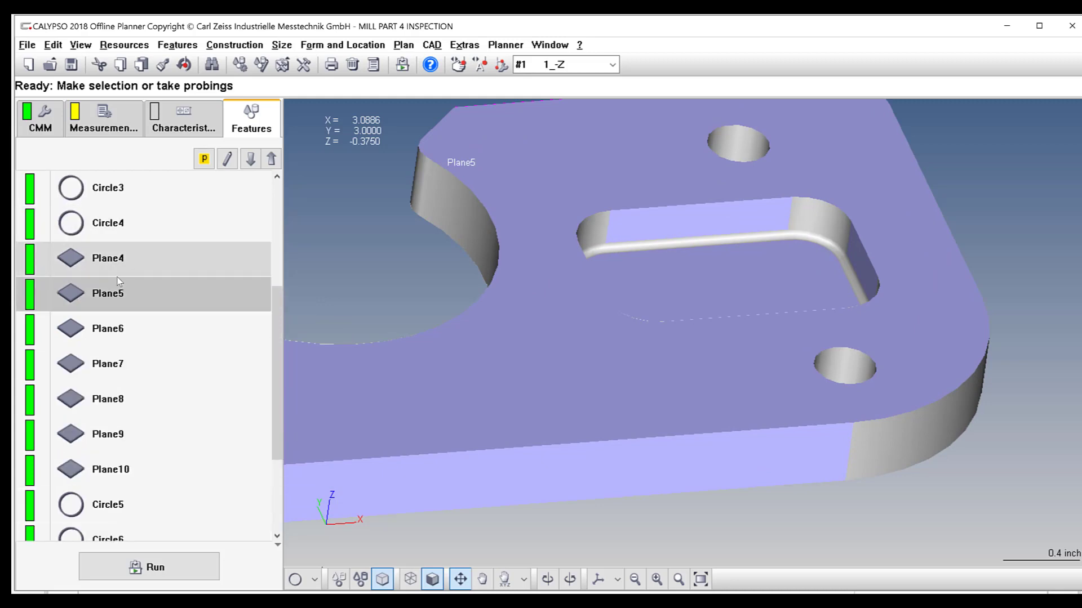
{"action": "left_click", "coordinate": [141, 364]}
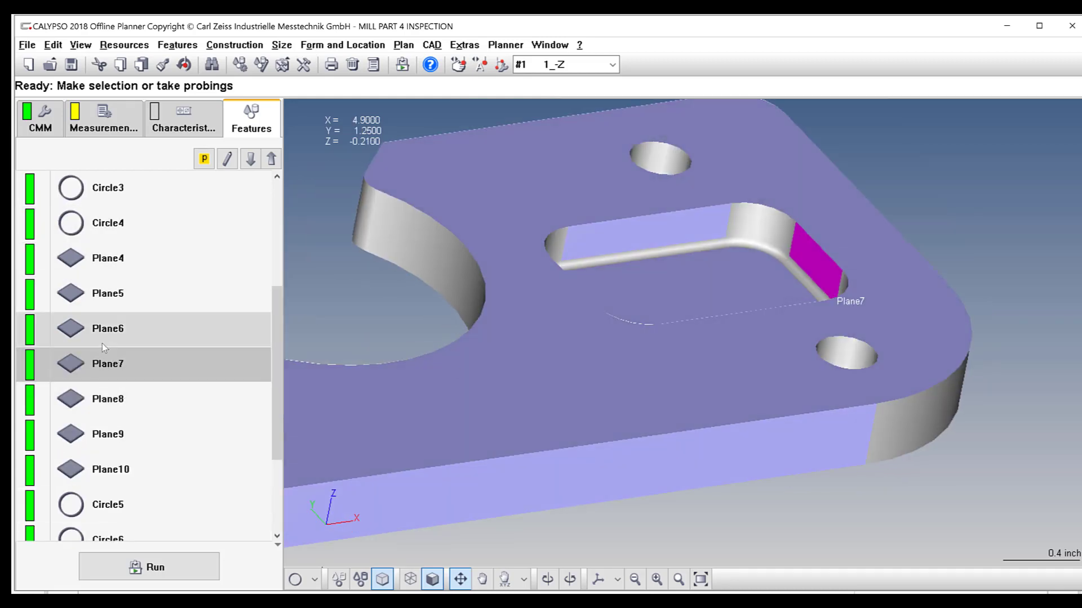
{"action": "double_click", "coordinate": [107, 363]}
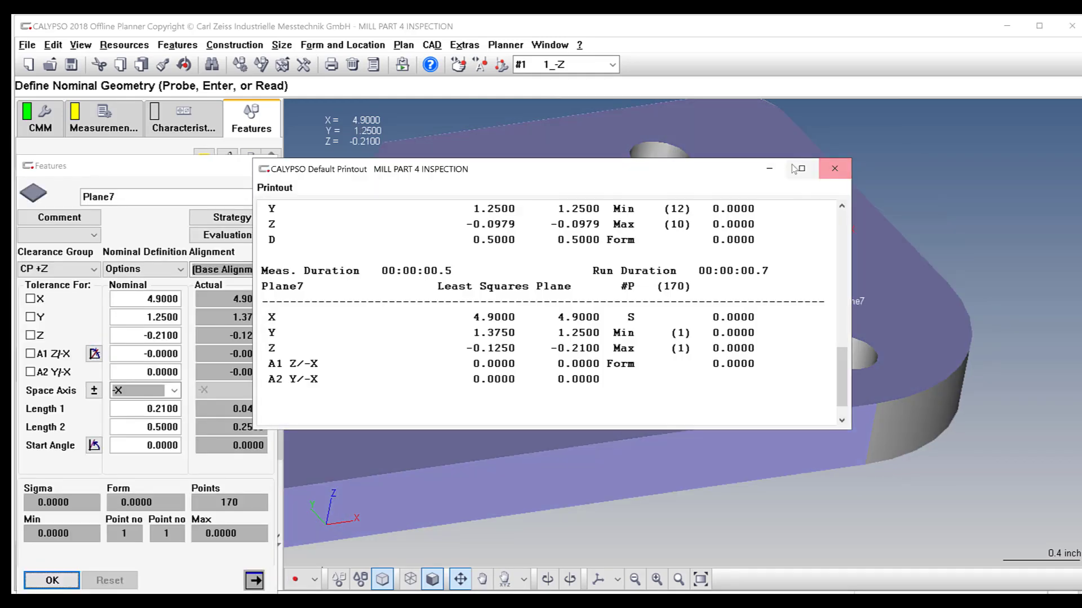
{"action": "left_click", "coordinate": [835, 168]}
{"action": "left_click", "coordinate": [30, 299]}
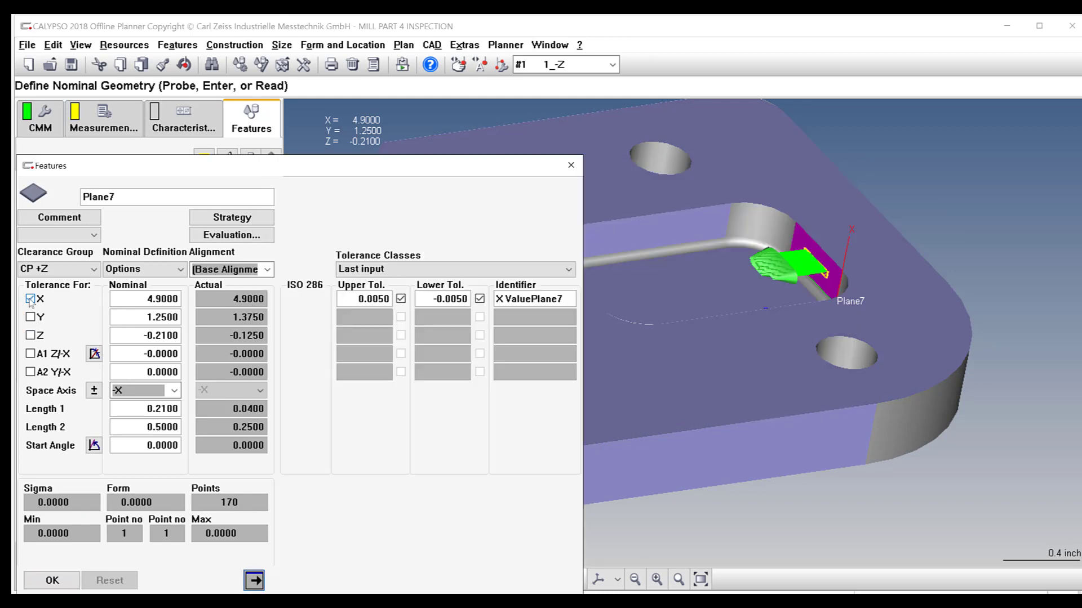
{"action": "left_click", "coordinate": [30, 300]}
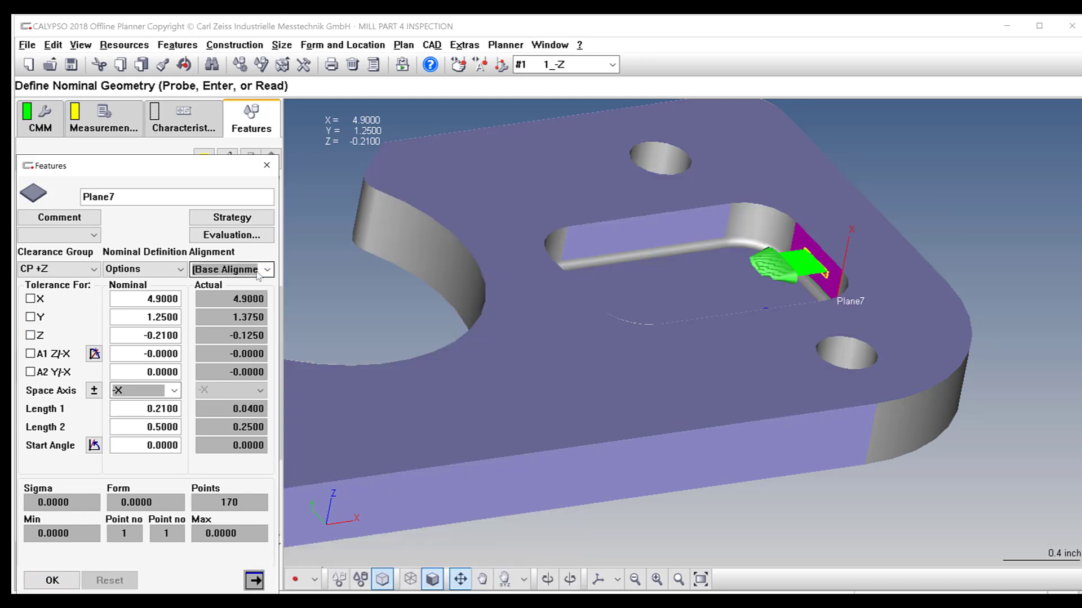
{"action": "left_click", "coordinate": [237, 270]}
{"action": "left_click", "coordinate": [231, 296]}
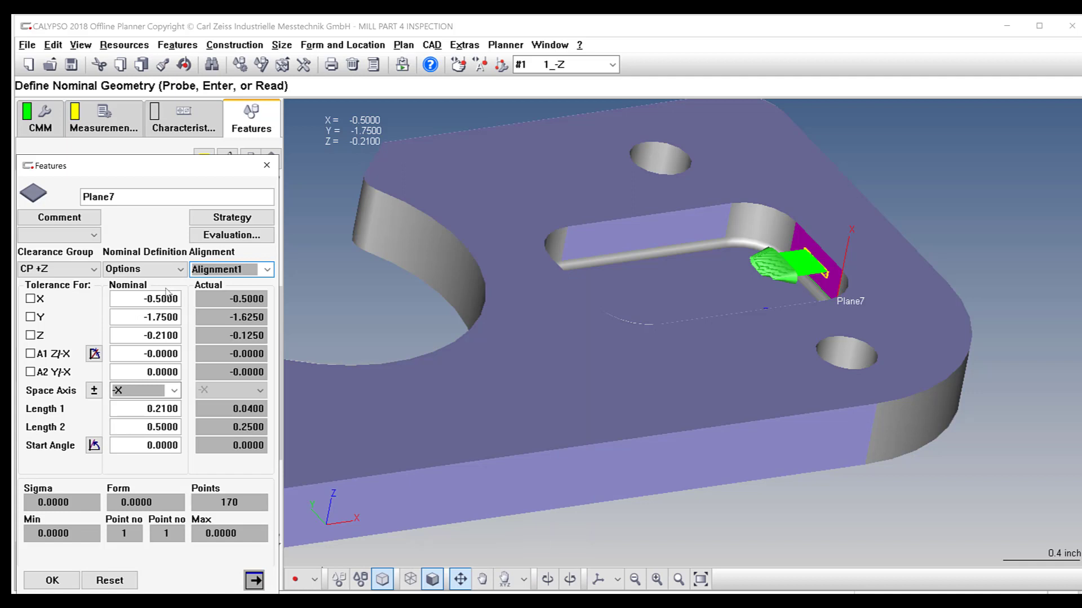
{"action": "left_click", "coordinate": [30, 299]}
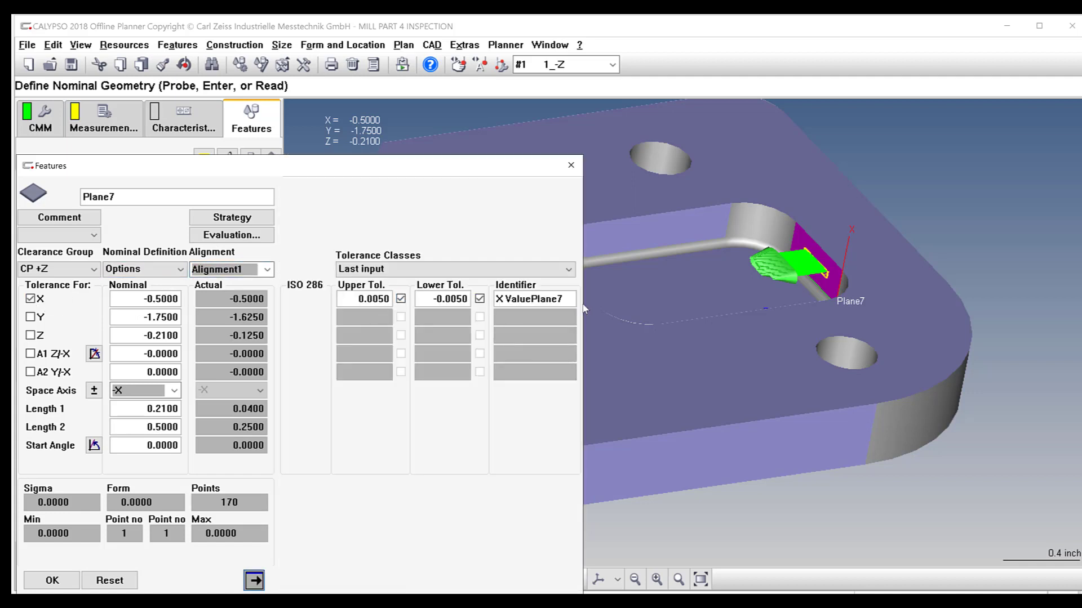
{"action": "left_click", "coordinate": [52, 580]}
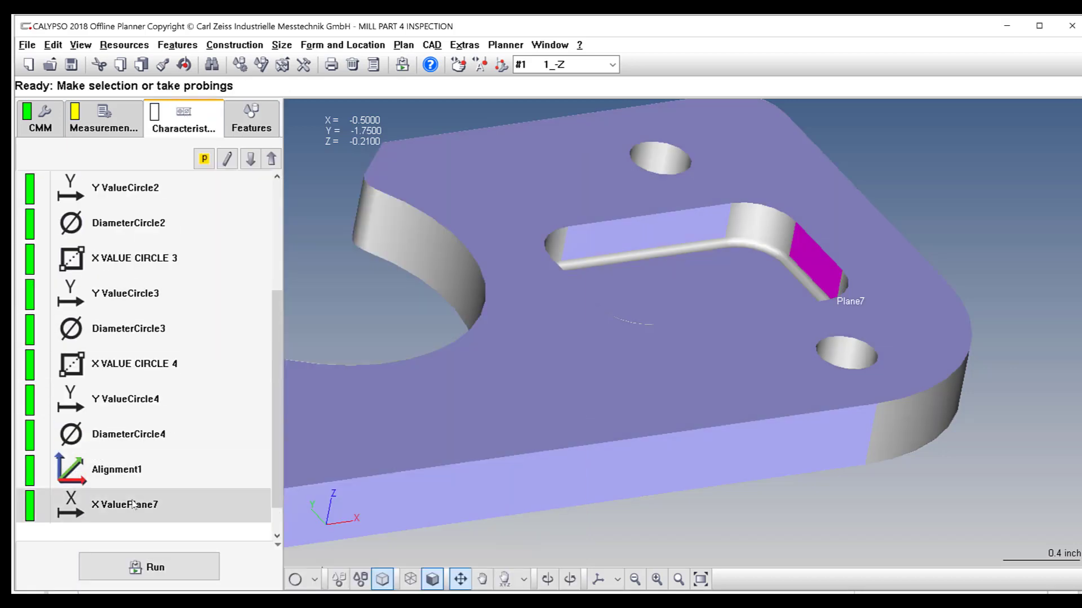
Step: Compare the Plane7 X-value characteristic and the Alignment1 origin on the model with the pocket location dimensions in the PDF drawing
{"action": "key", "text": "alt+Tab"}
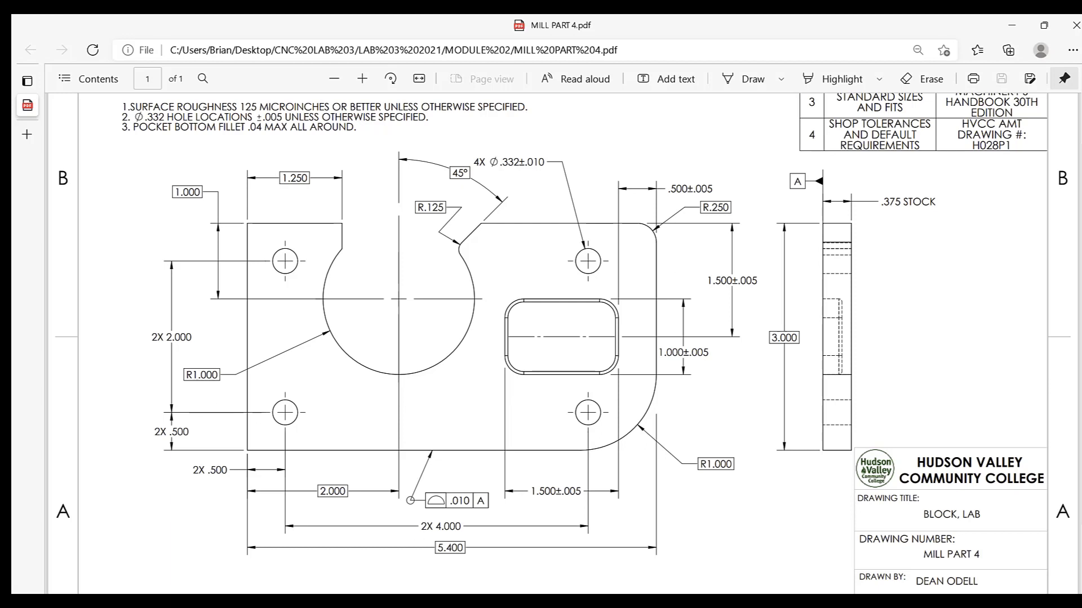
{"action": "mouse_move", "coordinate": [443, 602]}
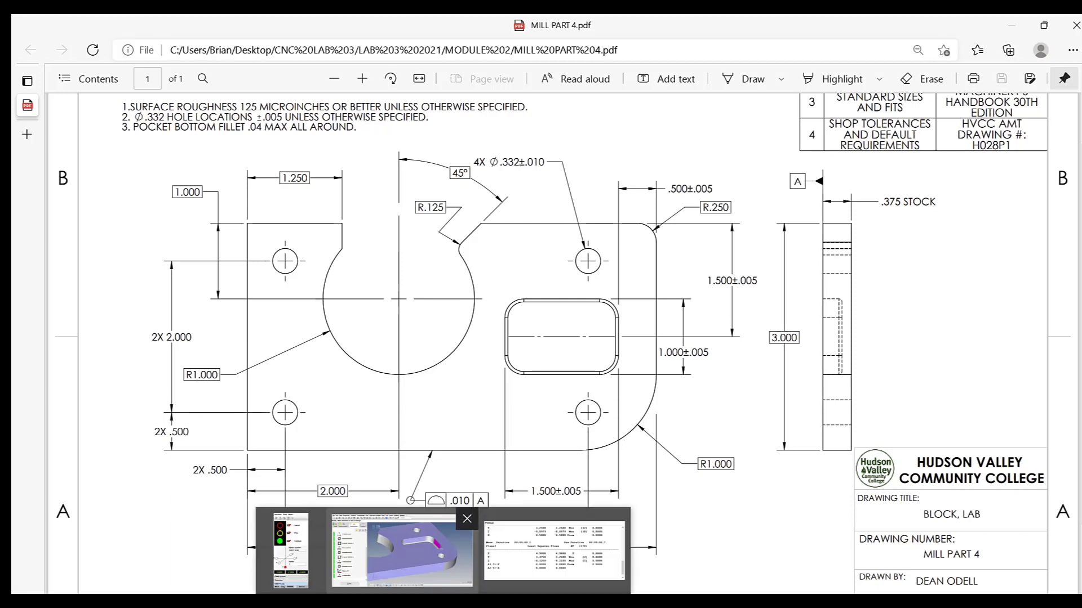
{"action": "left_click", "coordinate": [402, 549]}
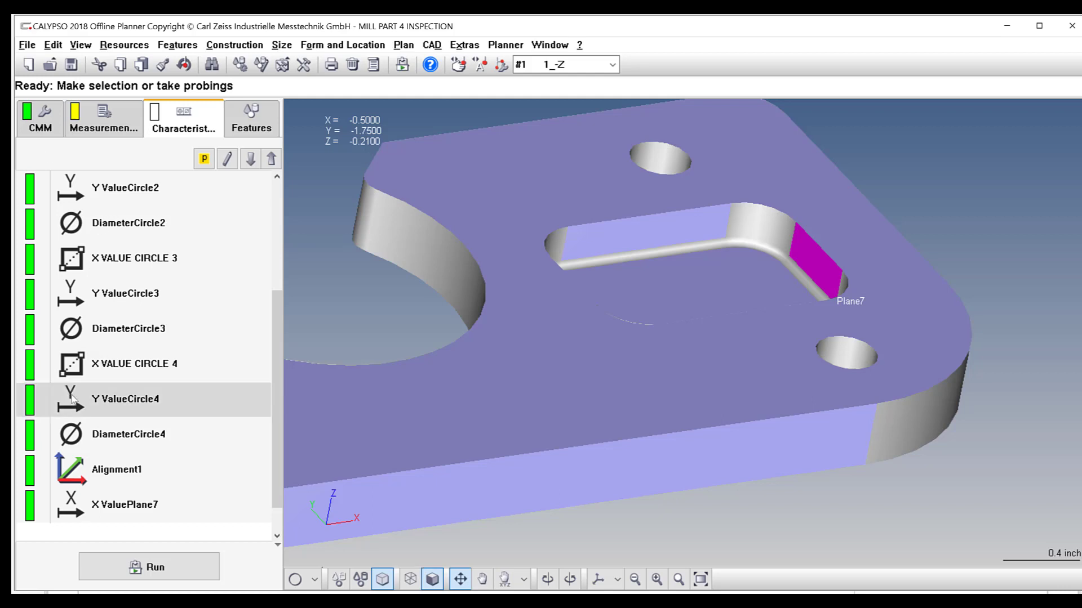
{"action": "scroll", "coordinate": [506, 327], "scroll_direction": "down", "scroll_amount": 5}
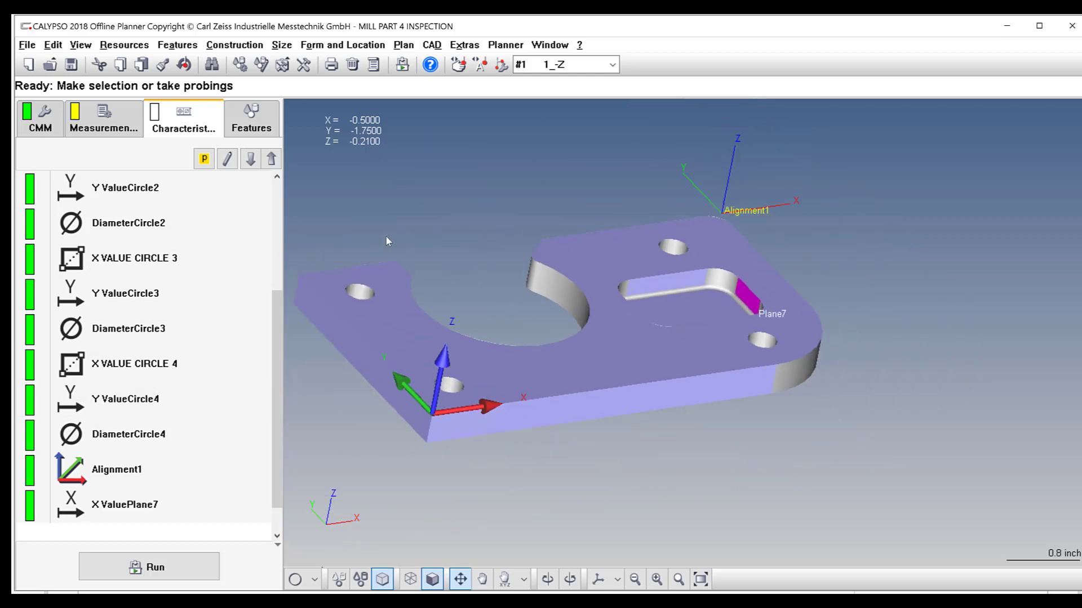
{"action": "scroll", "coordinate": [386, 237], "scroll_direction": "up", "scroll_amount": 1}
{"action": "scroll", "coordinate": [387, 242], "scroll_direction": "down", "scroll_amount": 3}
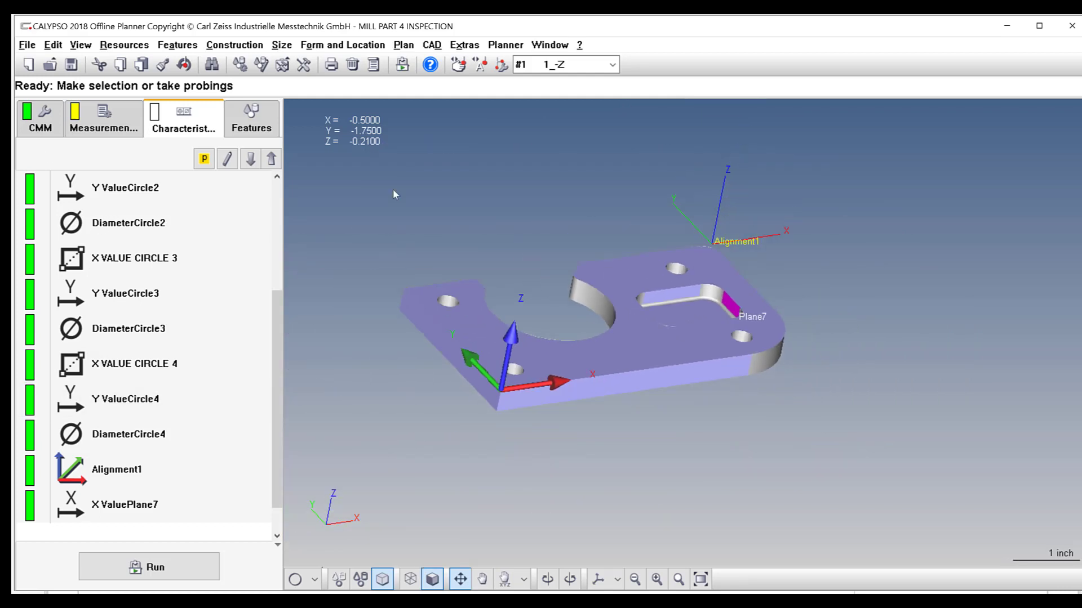
{"action": "scroll", "coordinate": [393, 188], "scroll_direction": "up", "scroll_amount": 1}
{"action": "left_click", "coordinate": [149, 496]}
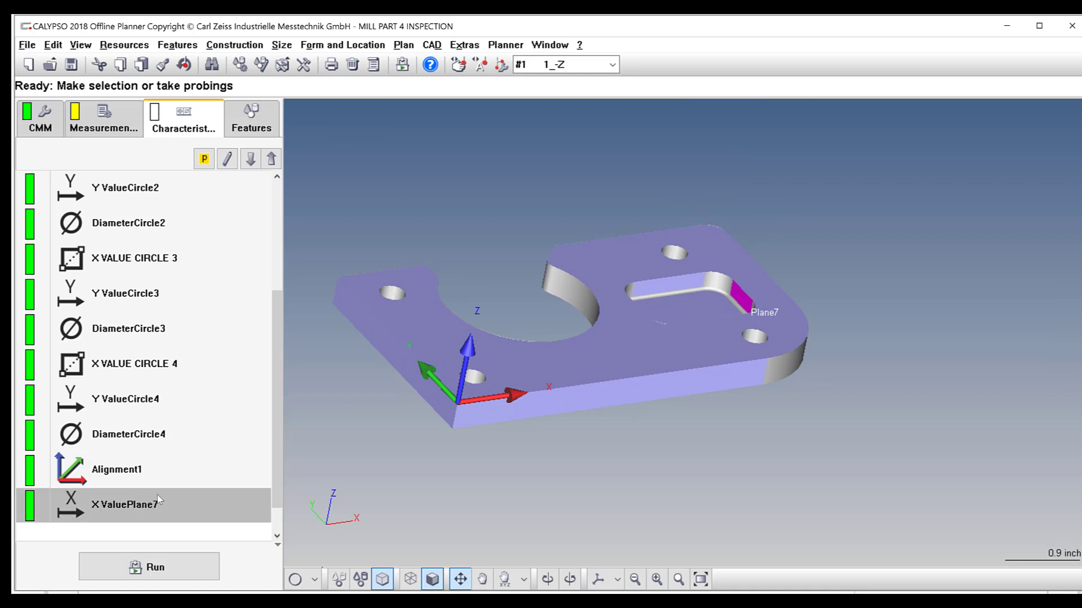
{"action": "scroll", "coordinate": [655, 435], "scroll_direction": "down", "scroll_amount": 1}
{"action": "left_click", "coordinate": [169, 597]}
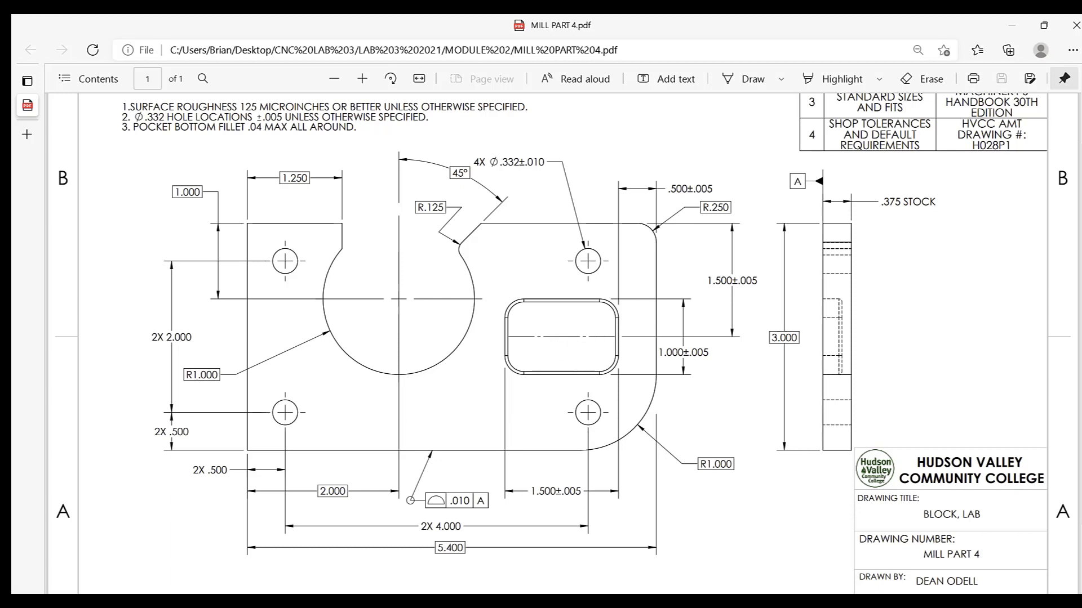
{"action": "key", "text": "alt+Tab"}
Step: Construct a symmetry feature between the pocket's long walls, Plane6 and Plane8
{"action": "left_click", "coordinate": [231, 45]}
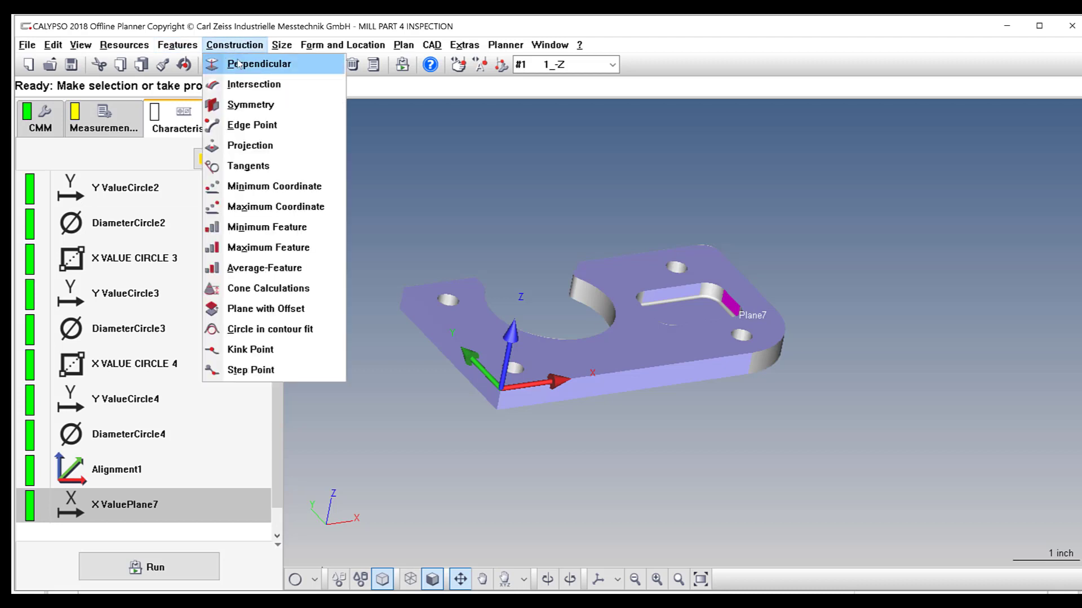
{"action": "left_click", "coordinate": [251, 105]}
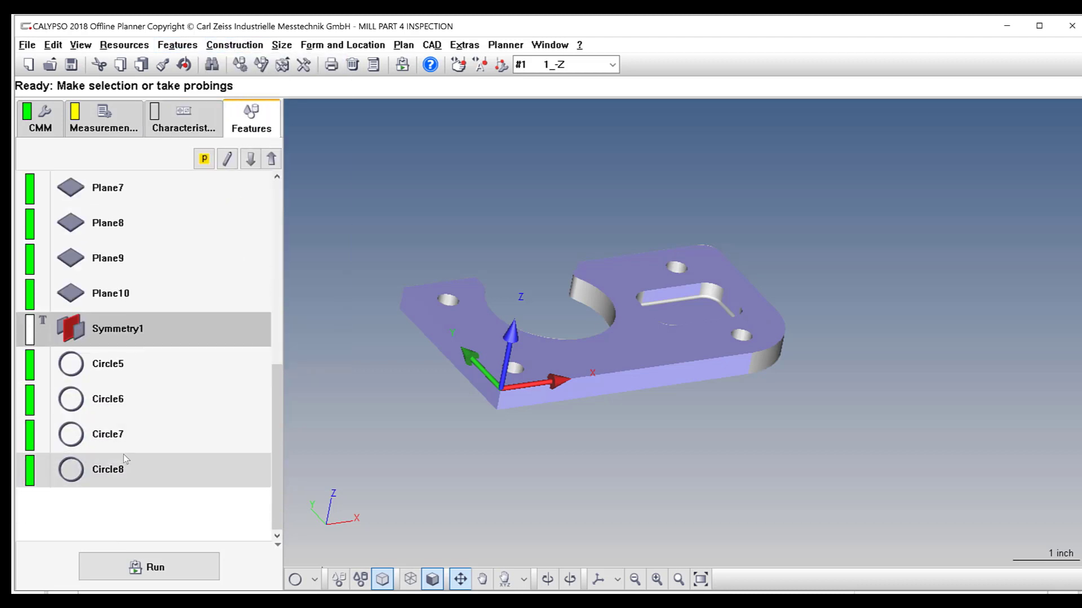
{"action": "scroll", "coordinate": [123, 454], "scroll_direction": "up", "scroll_amount": 2}
{"action": "double_click", "coordinate": [93, 408]}
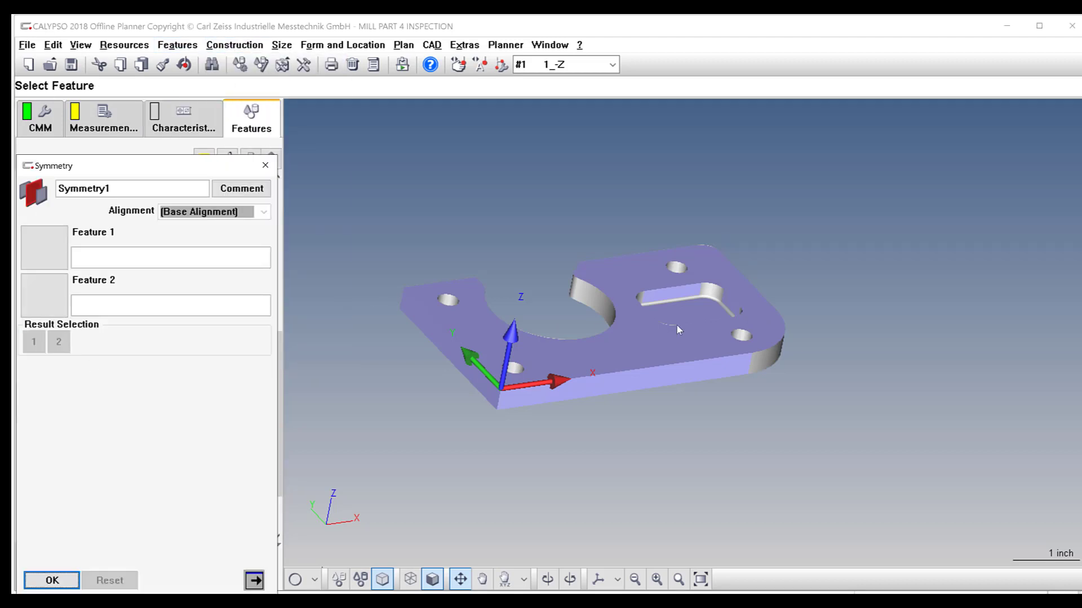
{"action": "left_click", "coordinate": [45, 257]}
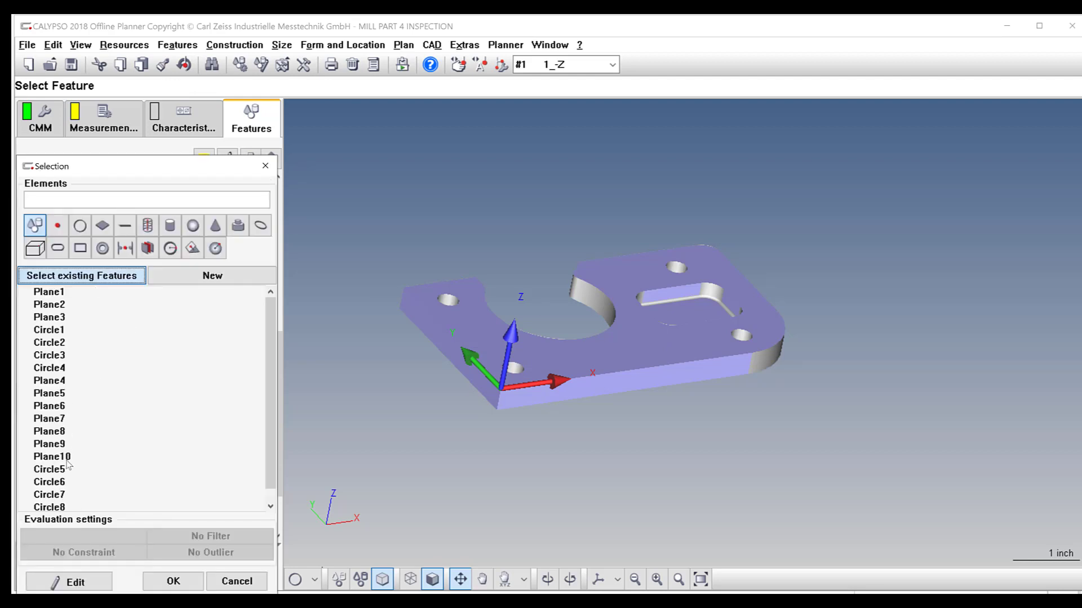
{"action": "scroll", "coordinate": [67, 465], "scroll_direction": "down", "scroll_amount": 1}
{"action": "scroll", "coordinate": [73, 395], "scroll_direction": "up", "scroll_amount": 1}
{"action": "left_click", "coordinate": [52, 410]}
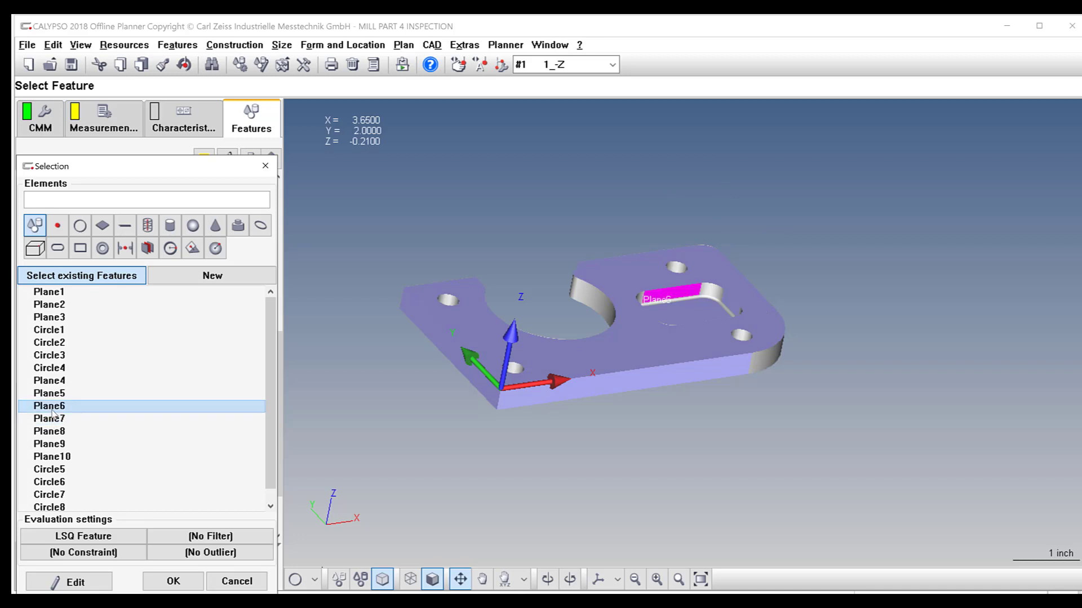
{"action": "left_click", "coordinate": [173, 580]}
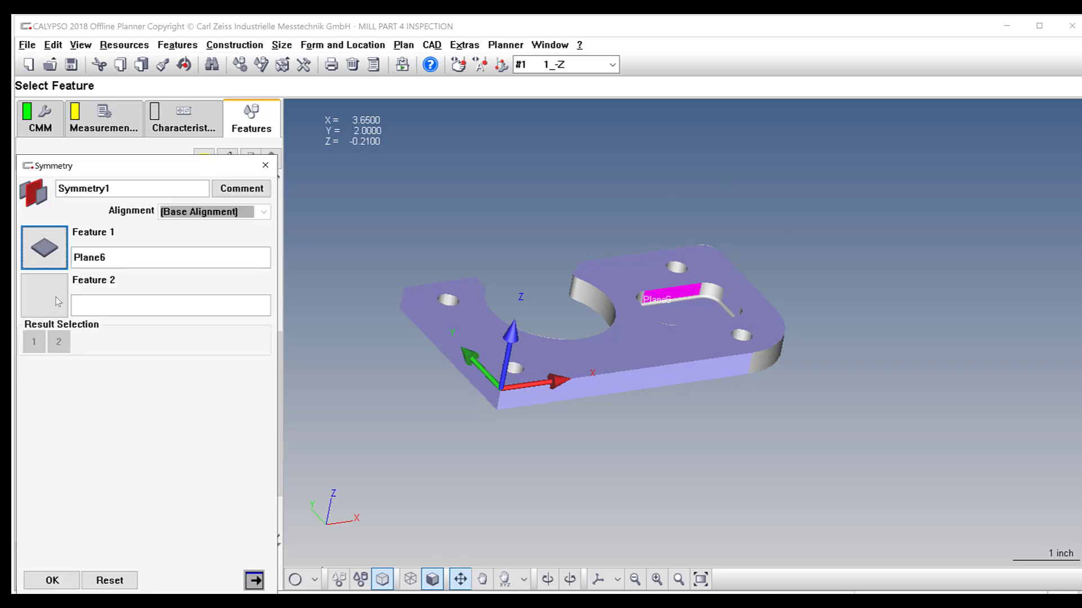
{"action": "left_click", "coordinate": [58, 307]}
{"action": "left_click", "coordinate": [64, 431]}
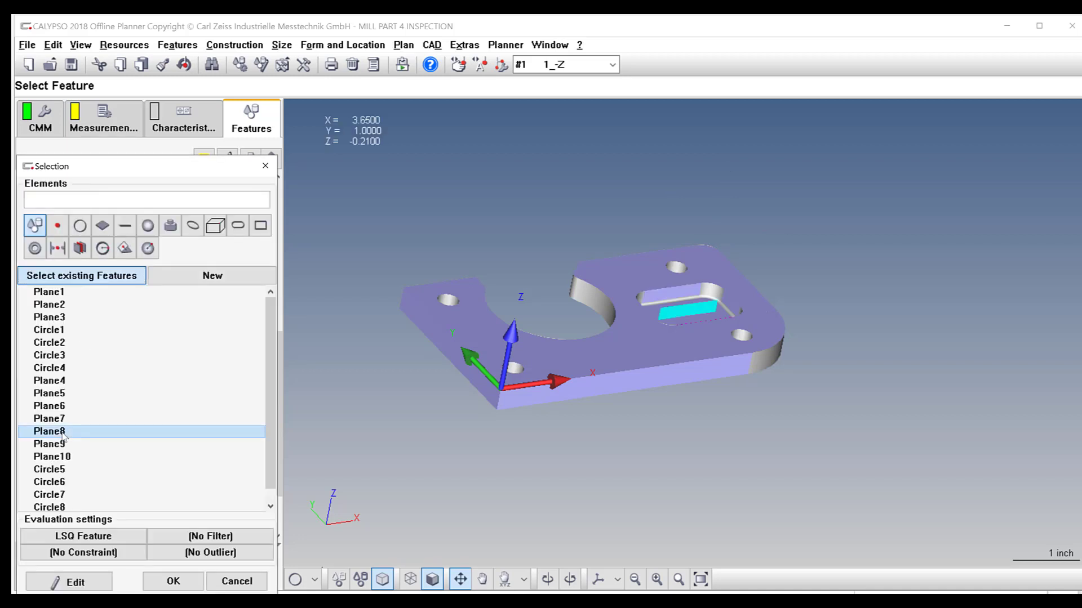
{"action": "left_click", "coordinate": [173, 581]}
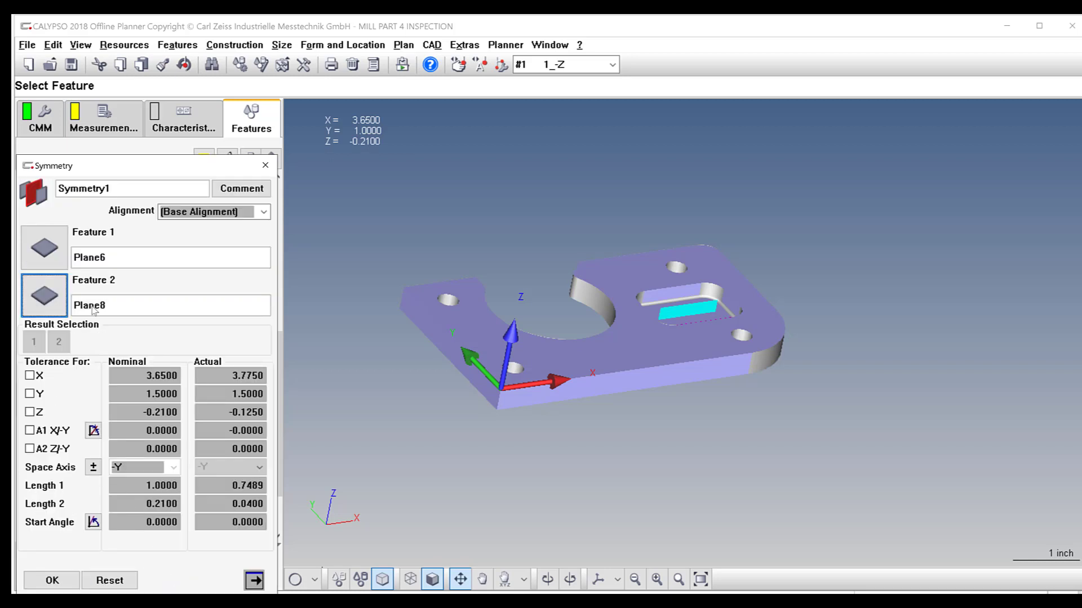
Step: Rename the symmetry feature MIDPLANE POCKET
{"action": "double_click", "coordinate": [132, 191]}
{"action": "type", "text": "MID"}
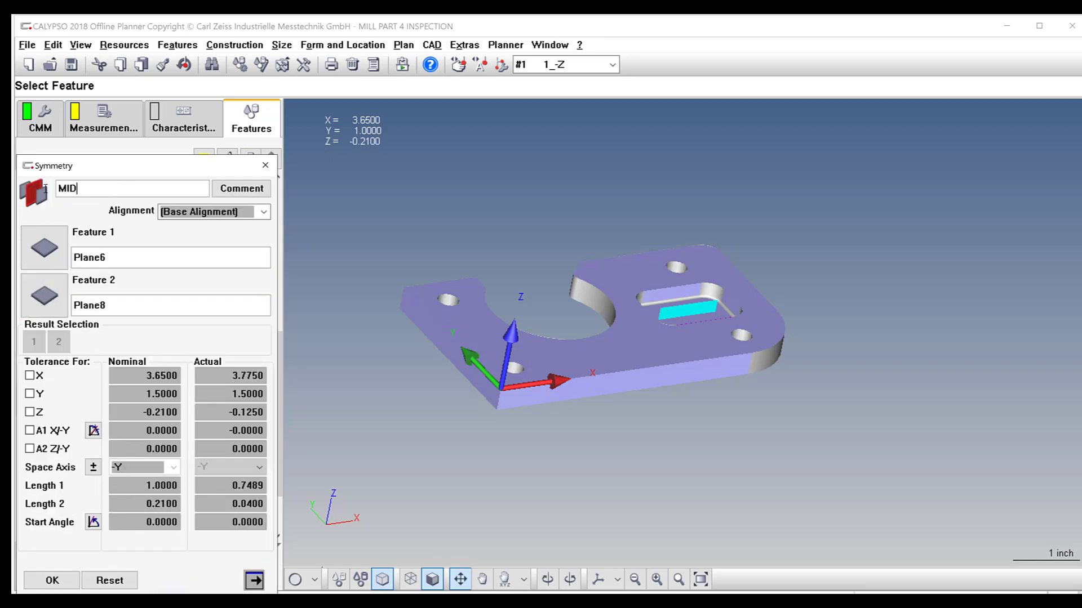
{"action": "type", "text": "PLANE POCKET"}
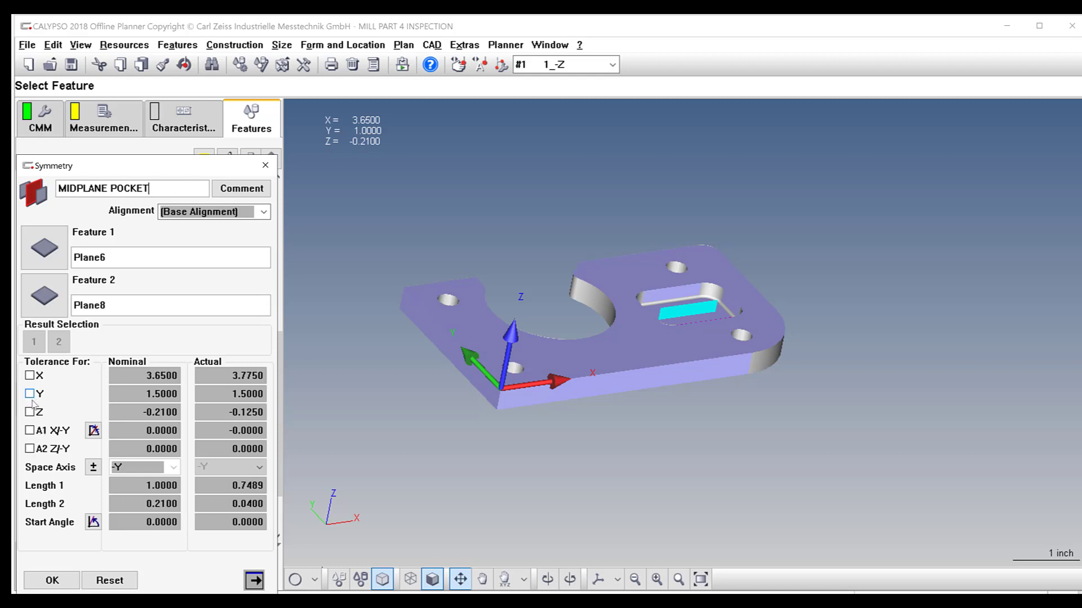
Step: Evaluate the pocket midplane from Alignment1, add a Y-value tolerance of ±0.0050, and check it among the characteristics
{"action": "left_click", "coordinate": [207, 213]}
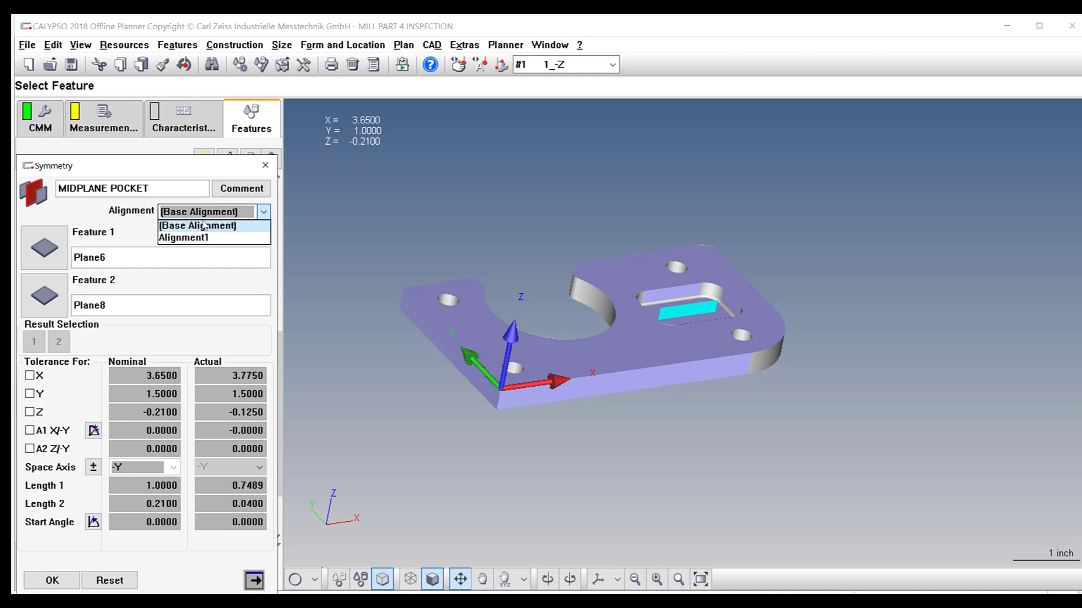
{"action": "left_click", "coordinate": [202, 238]}
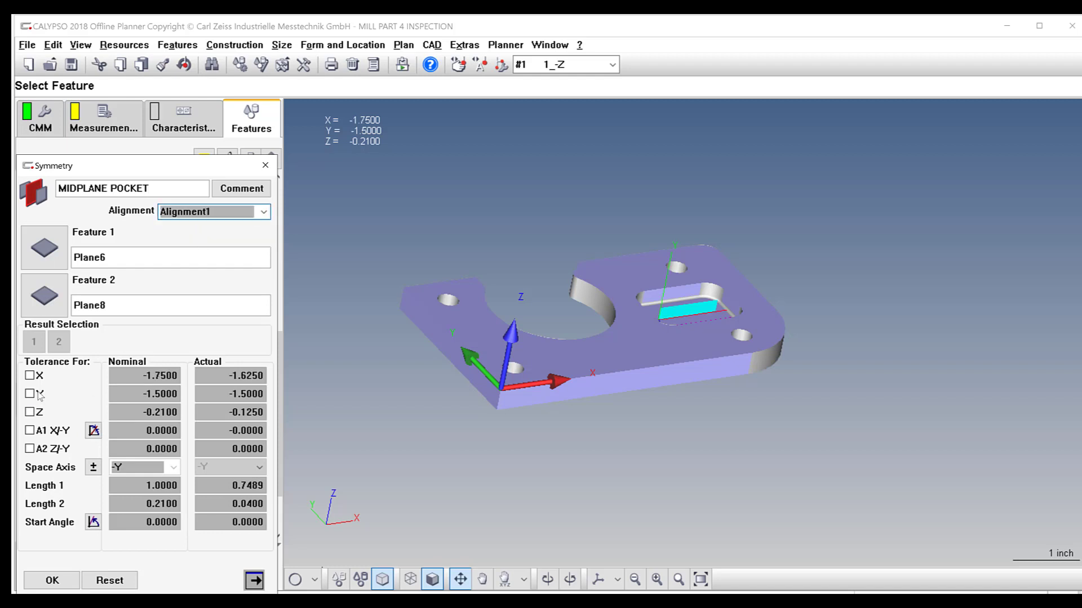
{"action": "left_click", "coordinate": [30, 394]}
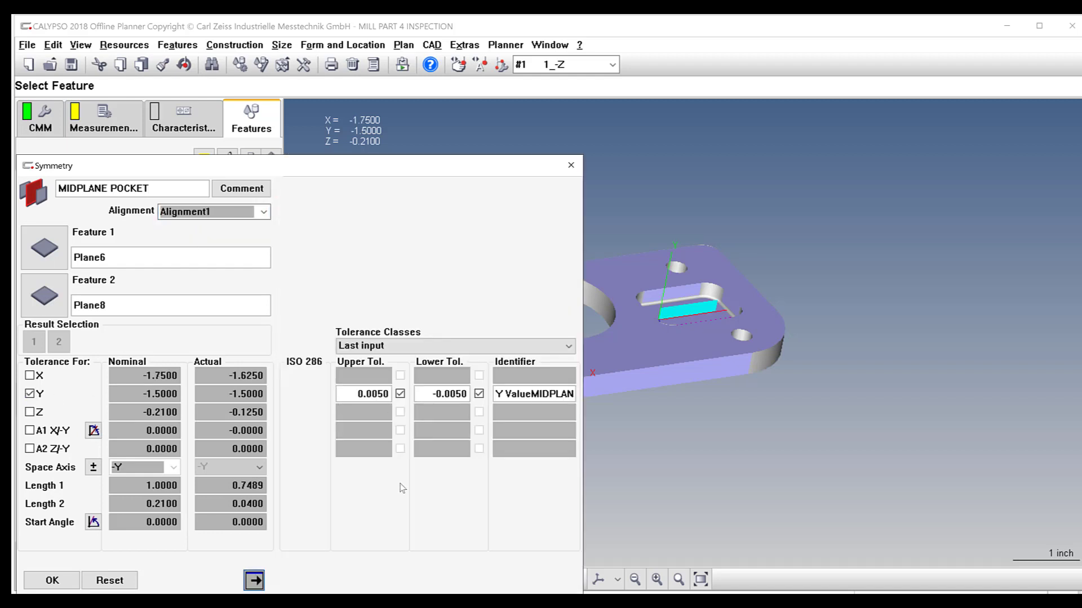
{"action": "left_click", "coordinate": [52, 580]}
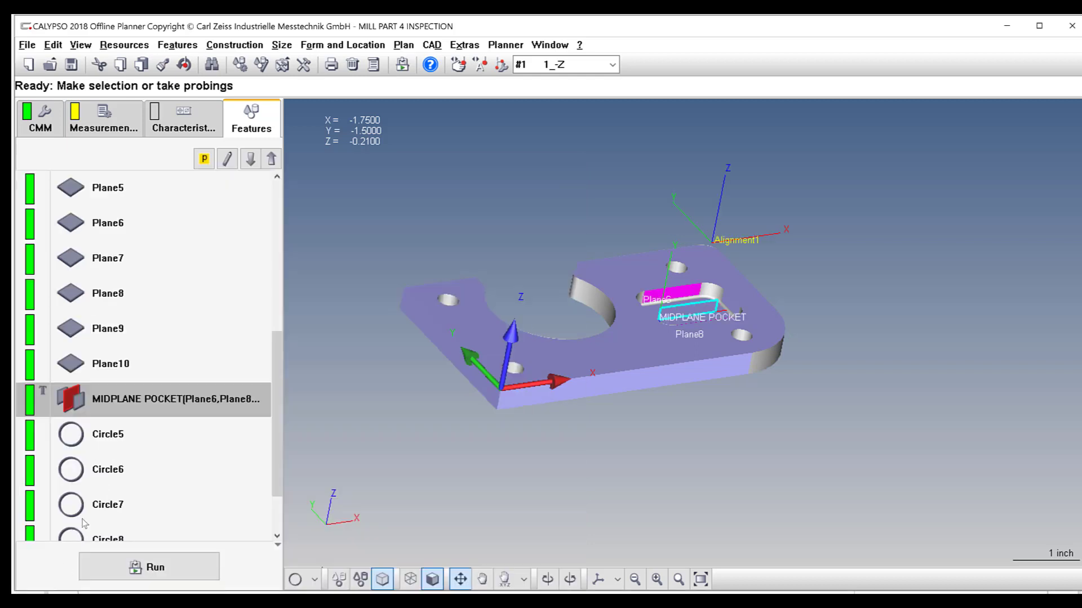
{"action": "left_click", "coordinate": [188, 123]}
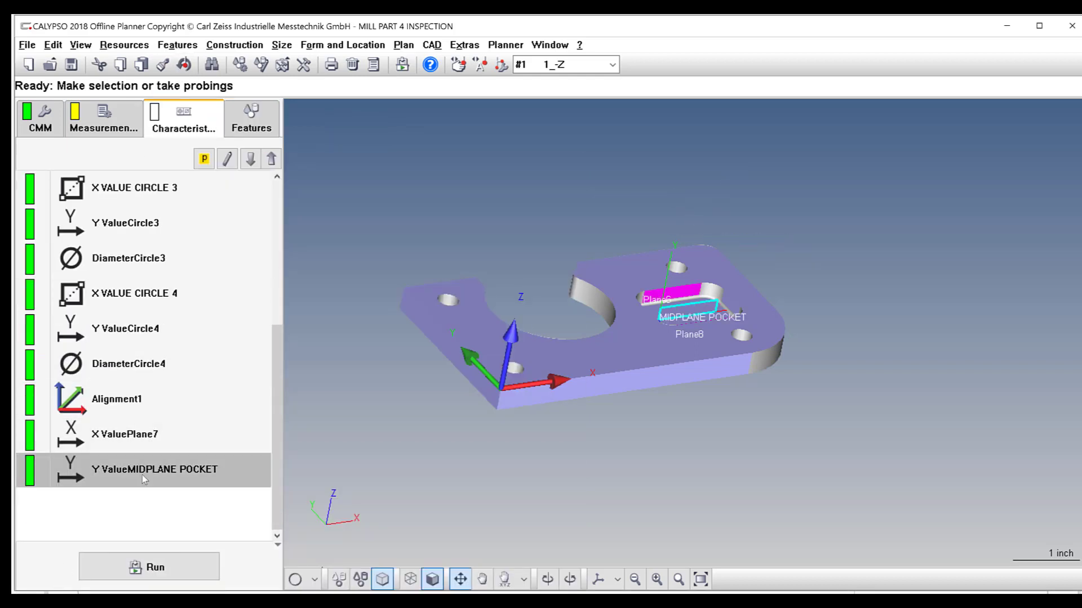
Step: Check the pocket dimensions in the PDF drawing, add a caliper distance characteristic, and reference it to Alignment1
{"action": "key", "text": "alt+Tab"}
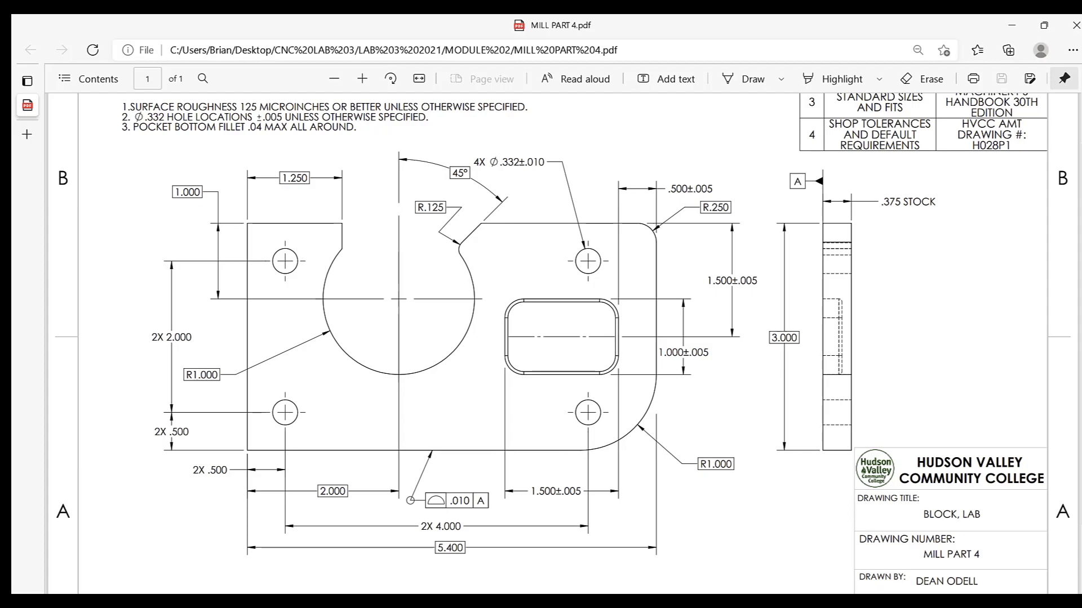
{"action": "left_click", "coordinate": [433, 599]}
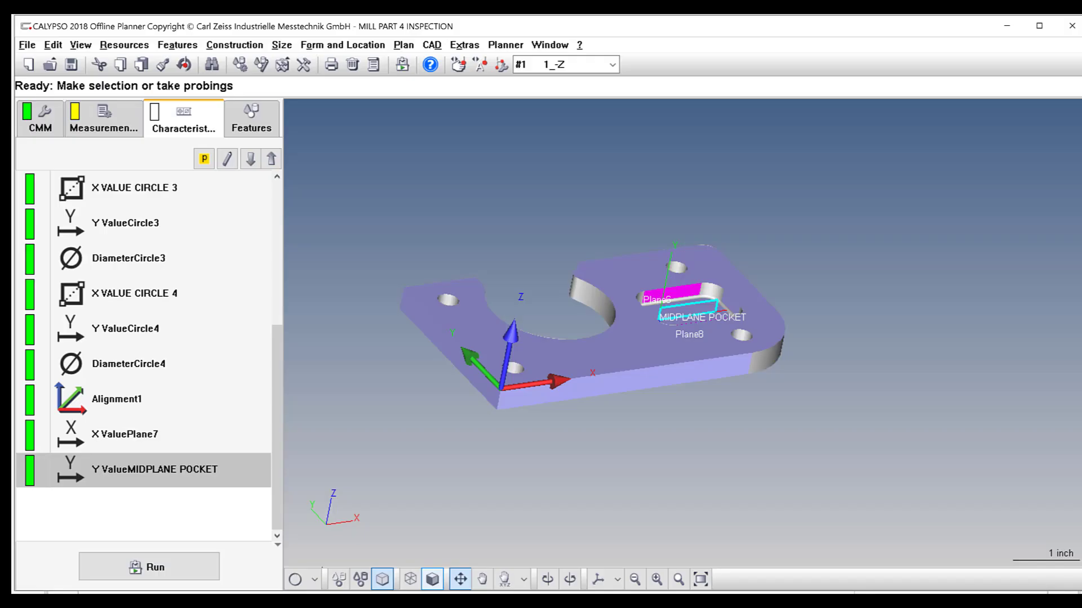
{"action": "left_click", "coordinate": [283, 48]}
{"action": "mouse_move", "coordinate": [309, 92]}
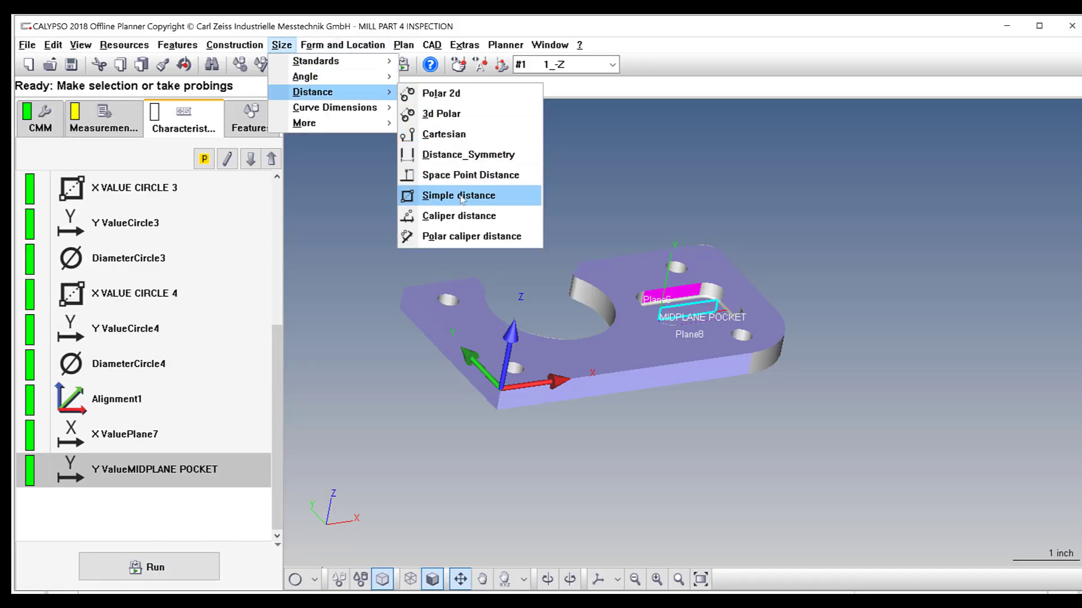
{"action": "key", "text": "alt+Tab"}
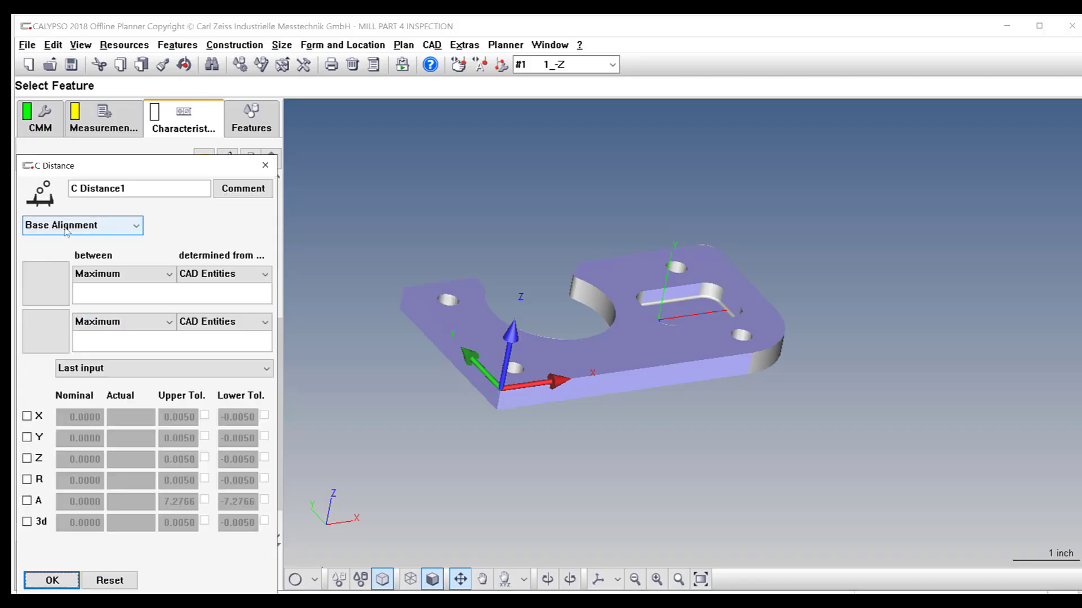
{"action": "left_click", "coordinate": [65, 226]}
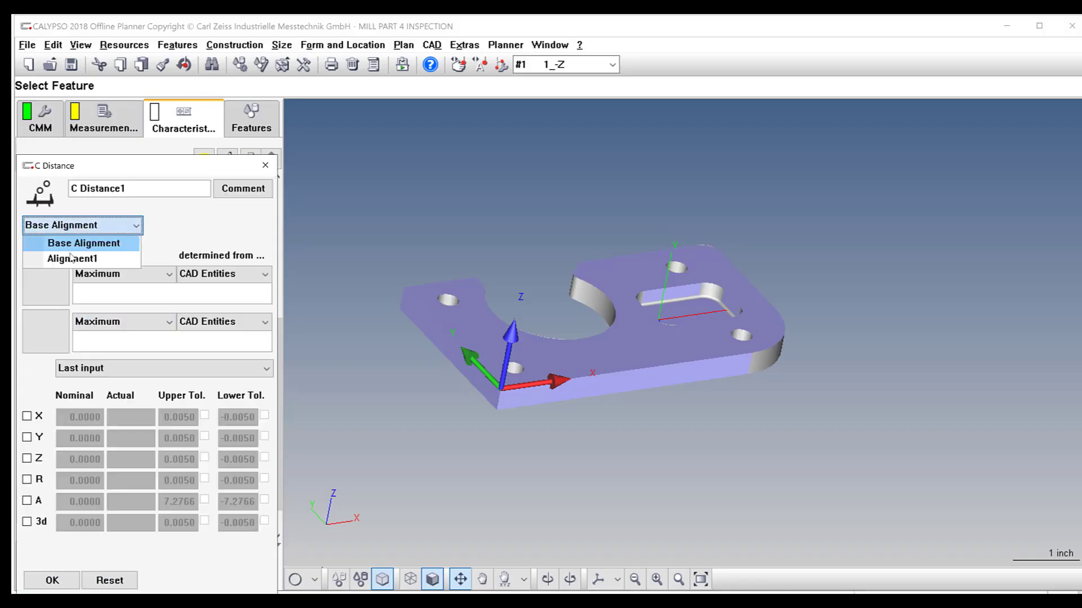
{"action": "left_click", "coordinate": [73, 257]}
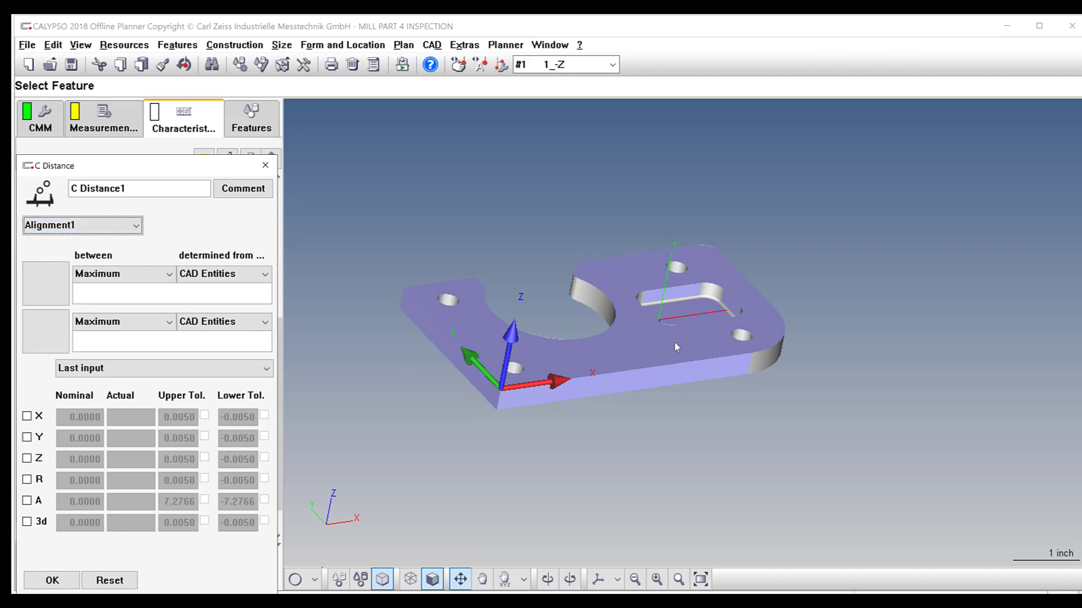
Step: Define the first caliper distance between Plane7 and Plane9 and enable its X value with a ±0.0050 tolerance
{"action": "left_click", "coordinate": [45, 285]}
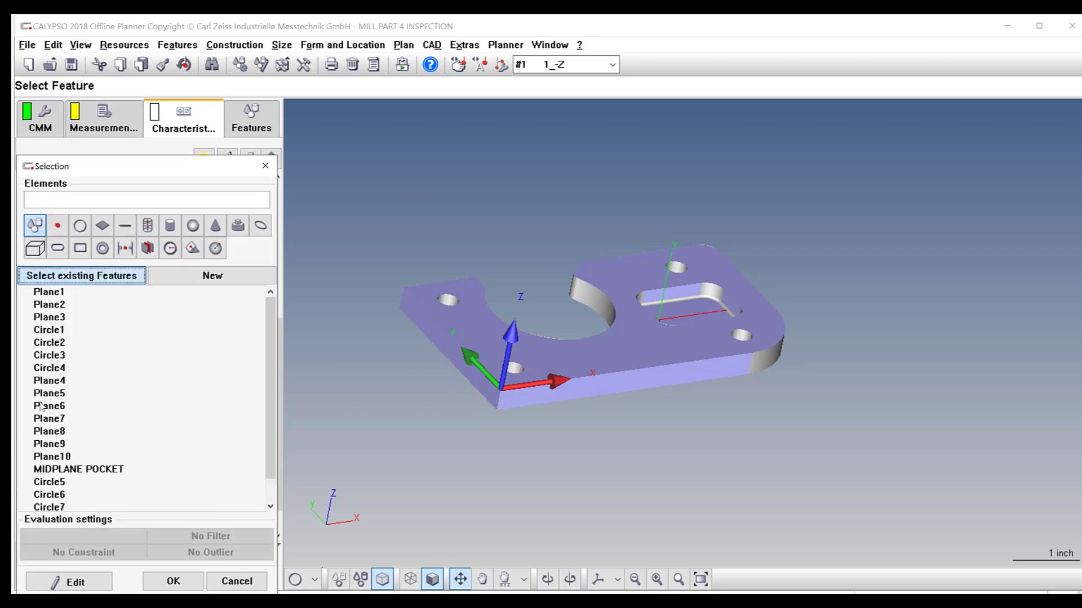
{"action": "double_click", "coordinate": [56, 420]}
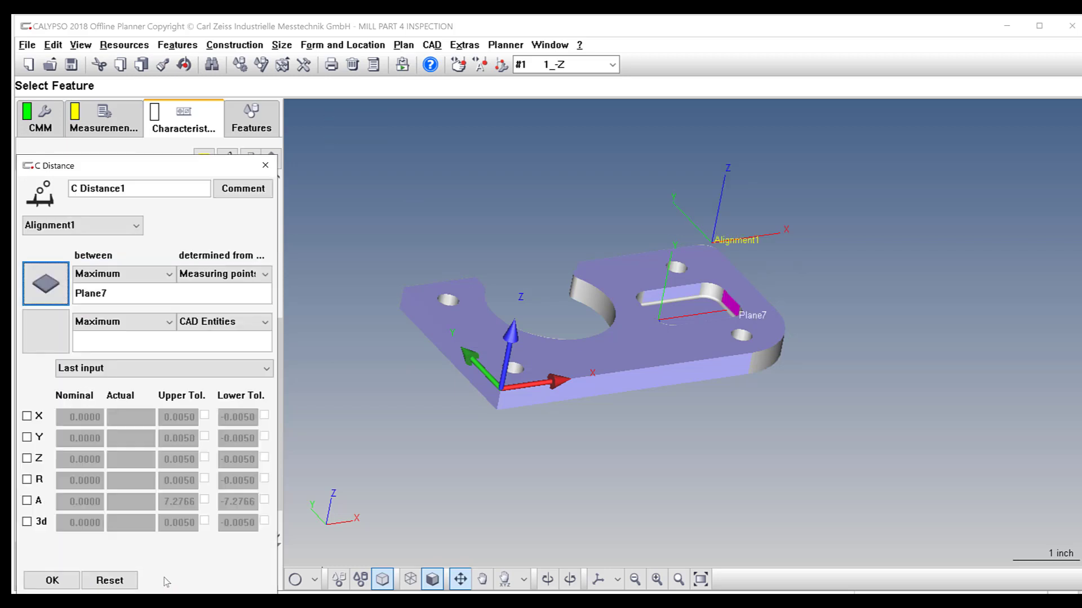
{"action": "left_click", "coordinate": [62, 350]}
{"action": "left_click", "coordinate": [57, 445]}
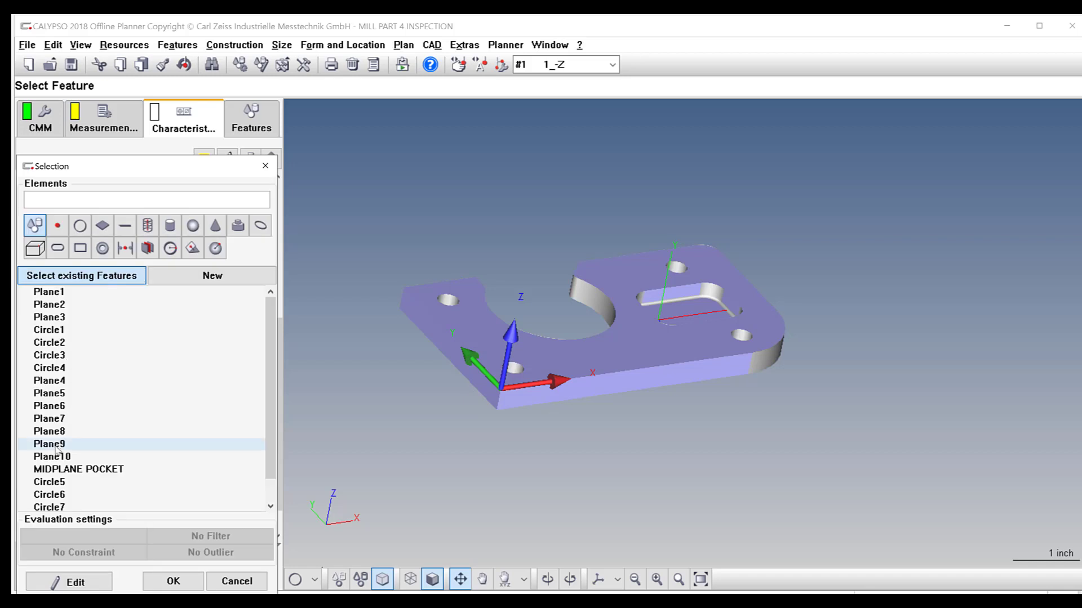
{"action": "left_click", "coordinate": [169, 580]}
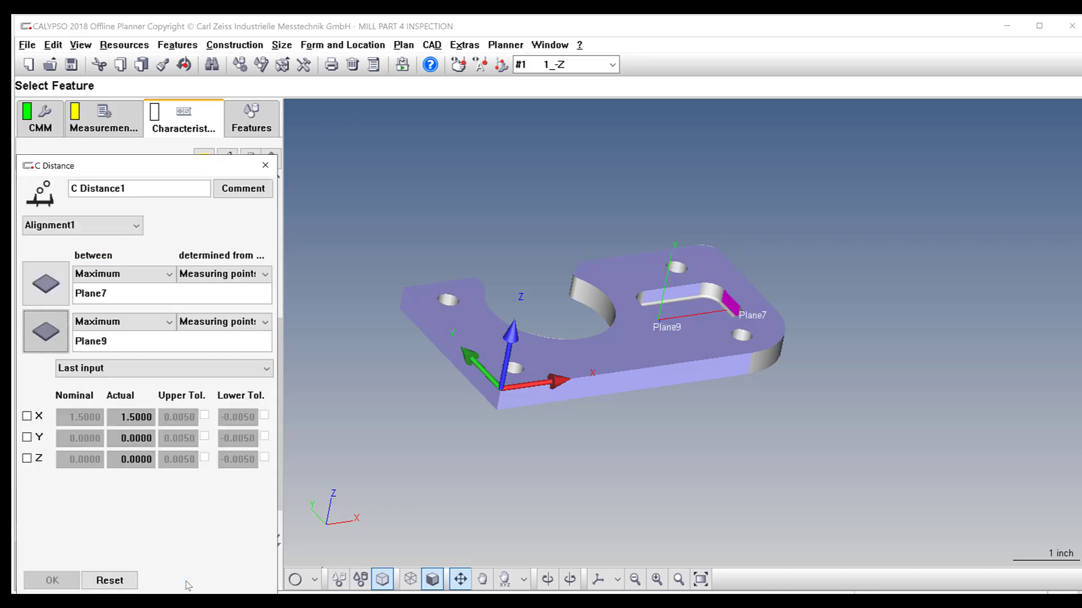
{"action": "key", "text": "alt+Tab"}
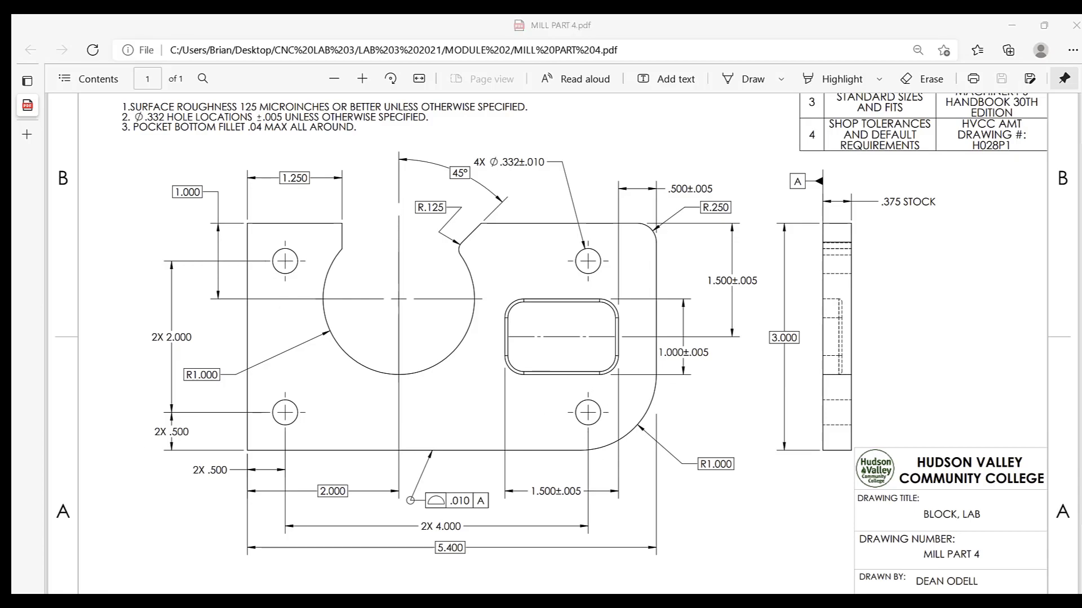
{"action": "key", "text": "alt+Tab"}
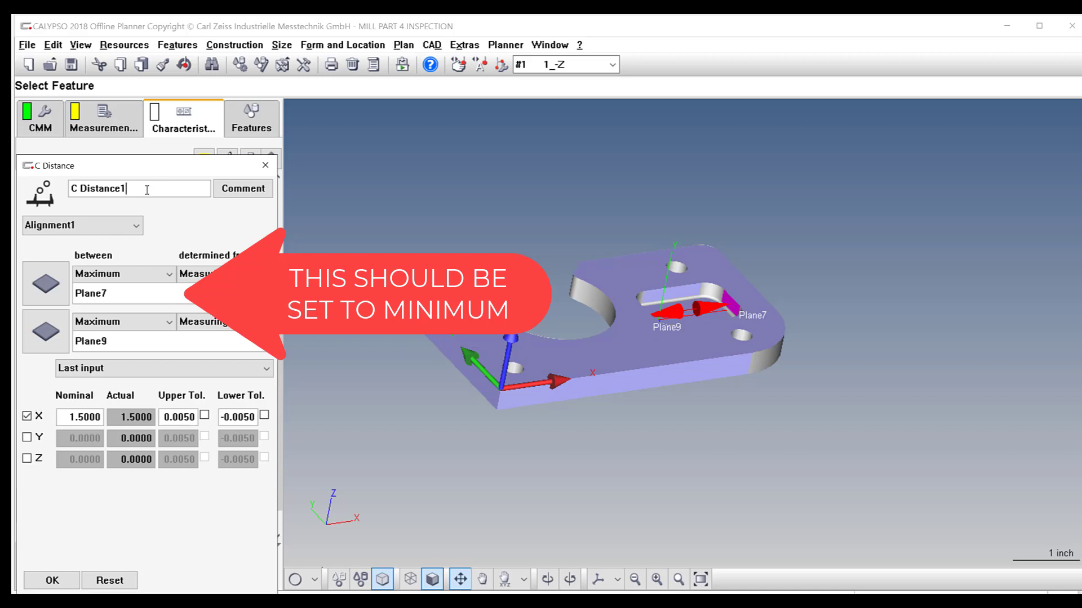
{"action": "left_click", "coordinate": [51, 580]}
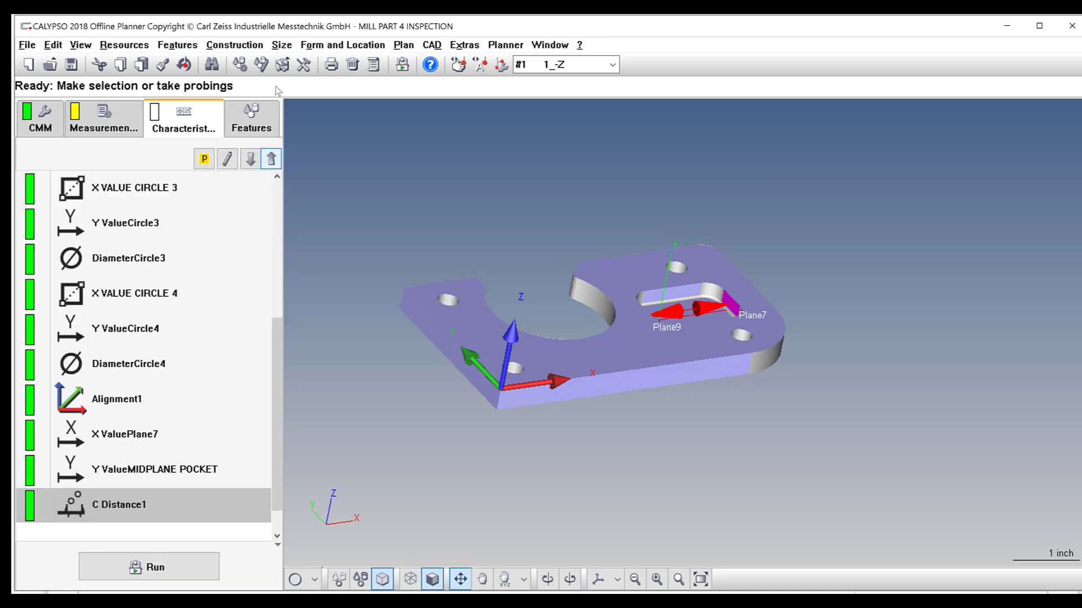
Step: Add a second caliper distance characteristic and reference it to Alignment1
{"action": "left_click", "coordinate": [282, 44]}
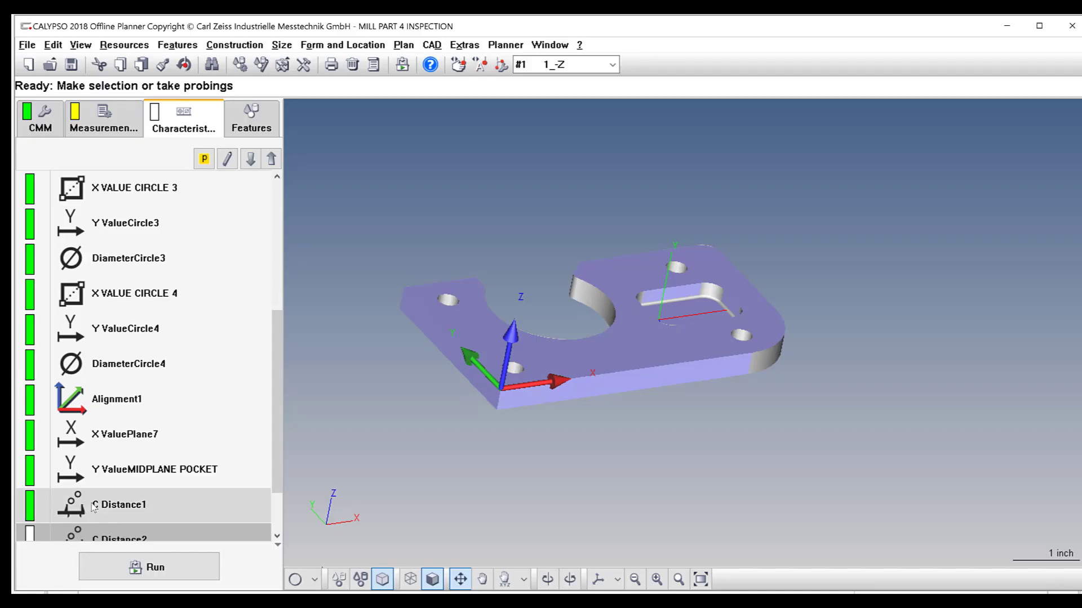
{"action": "scroll", "coordinate": [120, 477], "scroll_direction": "down", "scroll_amount": 1}
{"action": "double_click", "coordinate": [120, 478]}
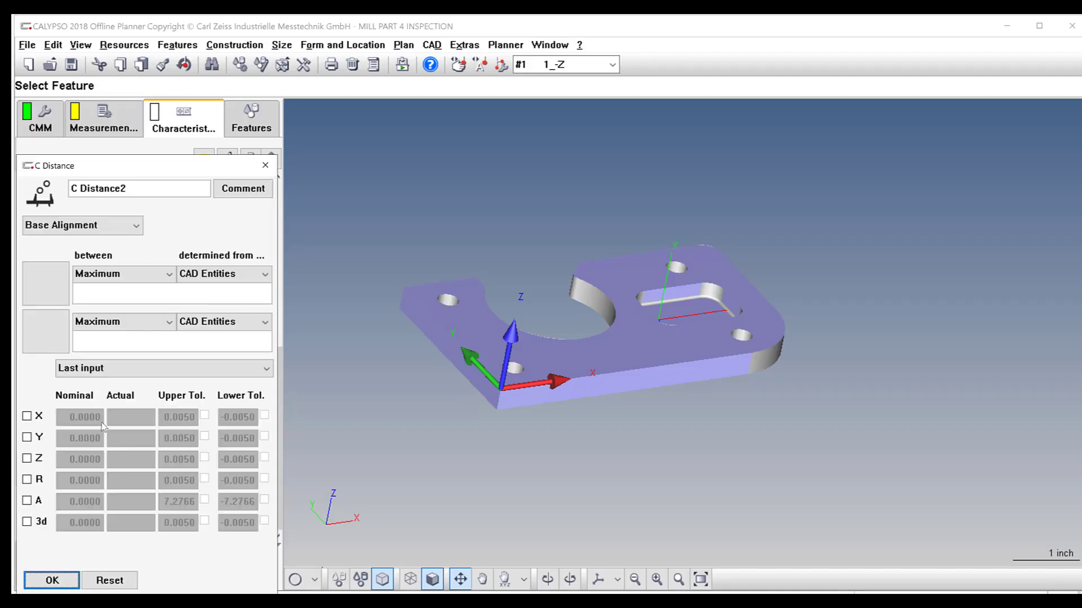
{"action": "left_click", "coordinate": [61, 288]}
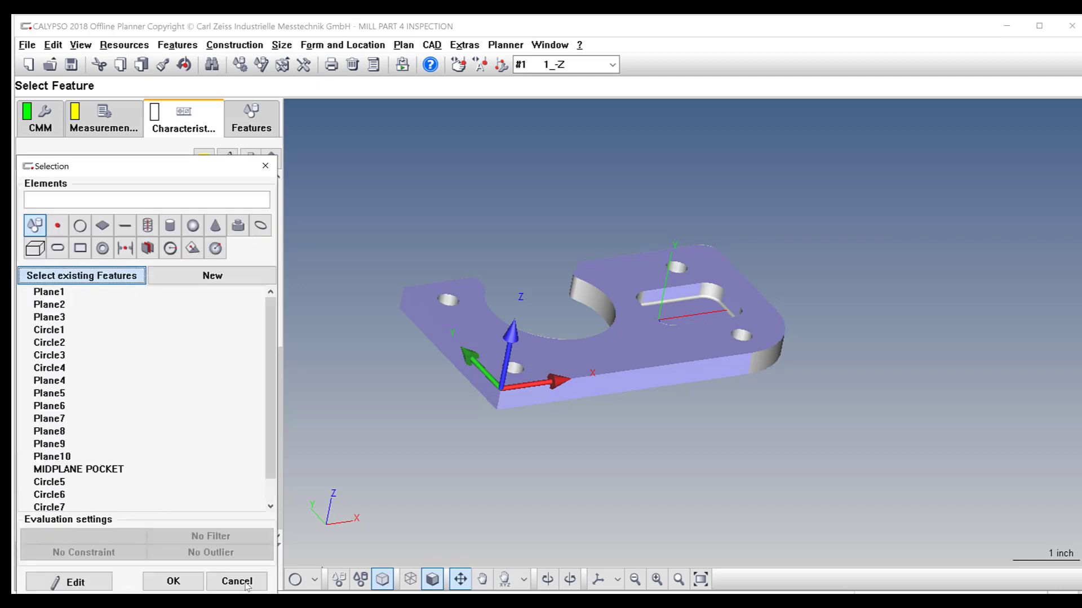
{"action": "left_click", "coordinate": [236, 581]}
{"action": "left_click", "coordinate": [83, 225]}
{"action": "left_click", "coordinate": [90, 256]}
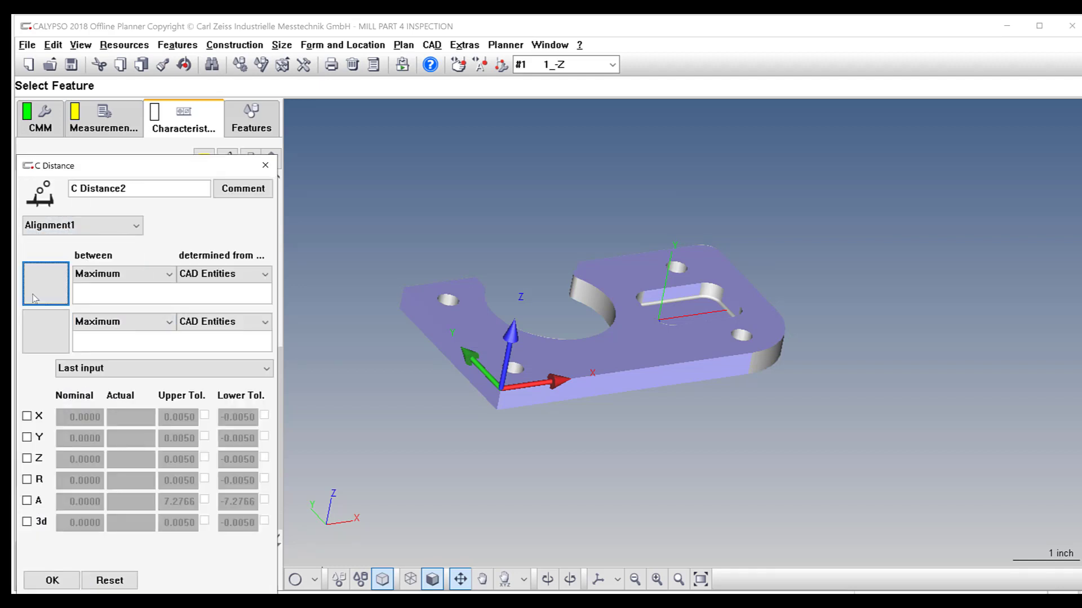
Step: Define the second caliper distance between Plane6 and Plane8 and enable its Y value with a ±0.0050 tolerance
{"action": "left_click", "coordinate": [34, 298]}
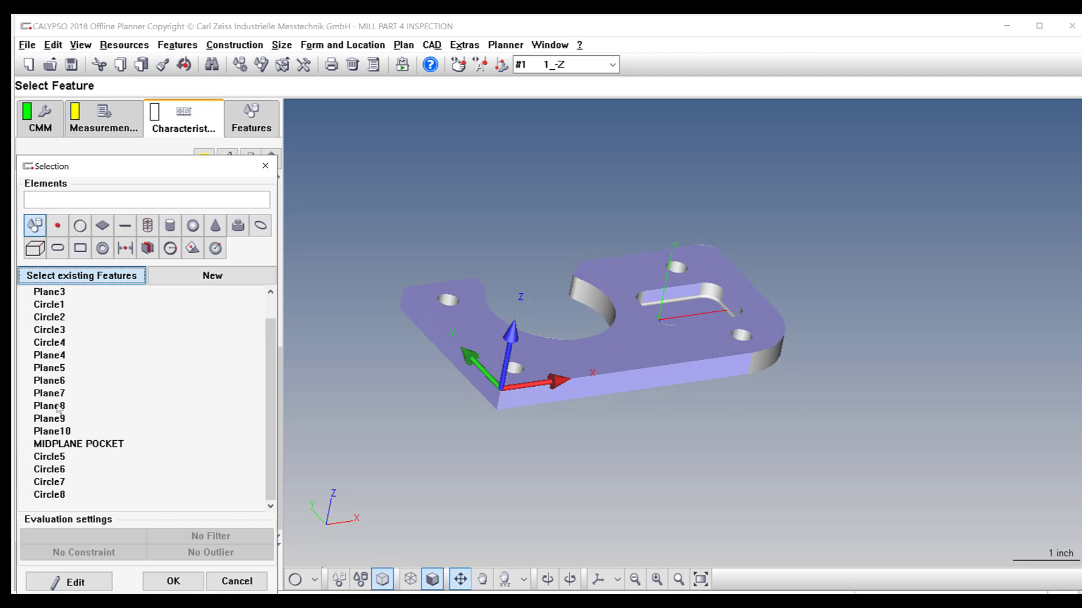
{"action": "left_click", "coordinate": [60, 381]}
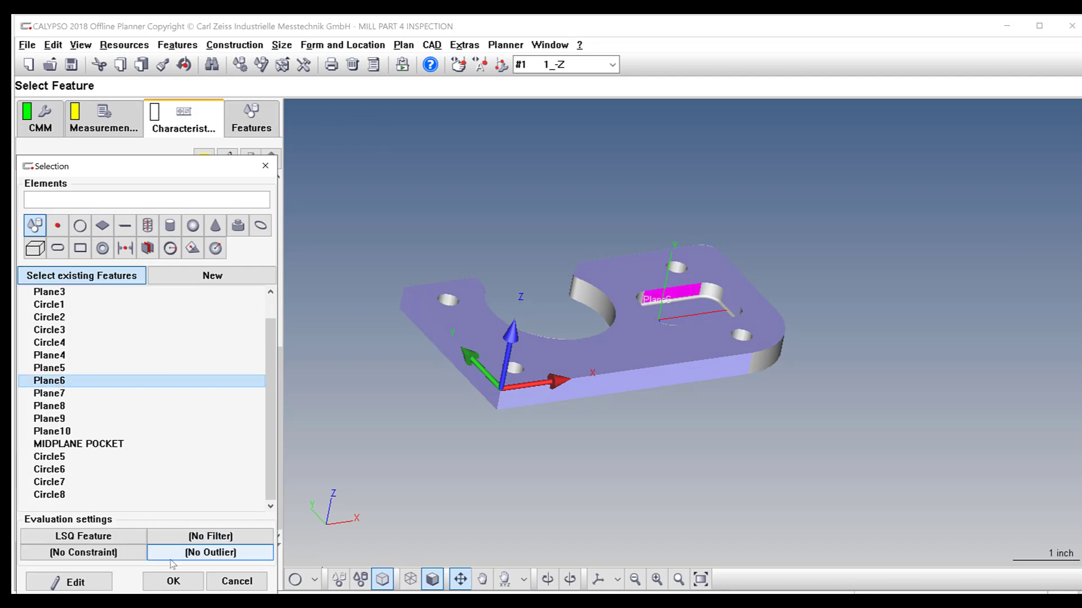
{"action": "left_click", "coordinate": [169, 580]}
{"action": "left_click", "coordinate": [51, 332]}
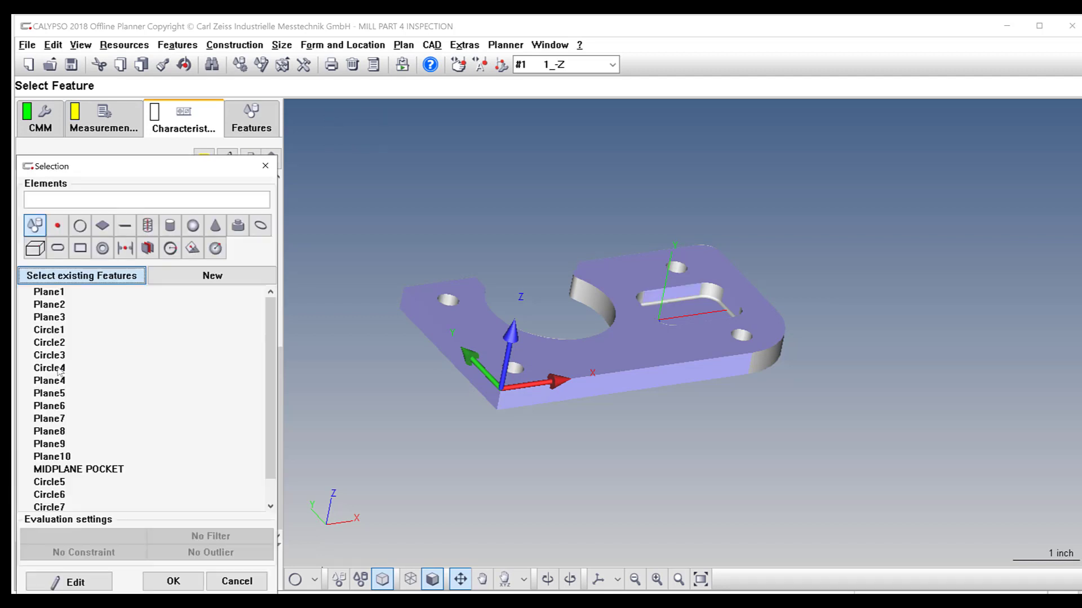
{"action": "left_click", "coordinate": [59, 432]}
{"action": "left_click", "coordinate": [180, 579]}
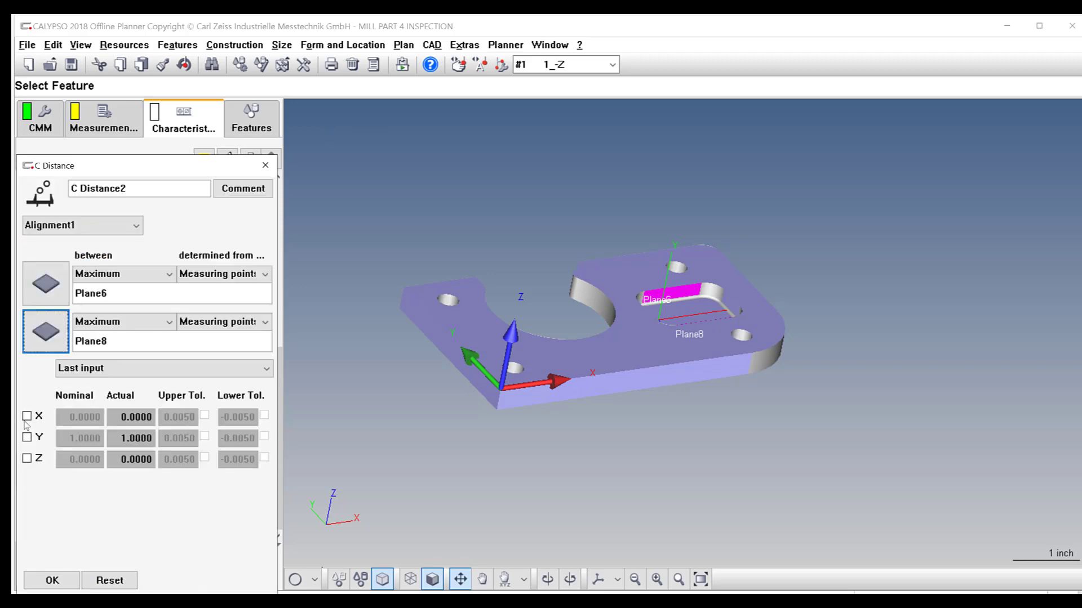
{"action": "left_click", "coordinate": [27, 438]}
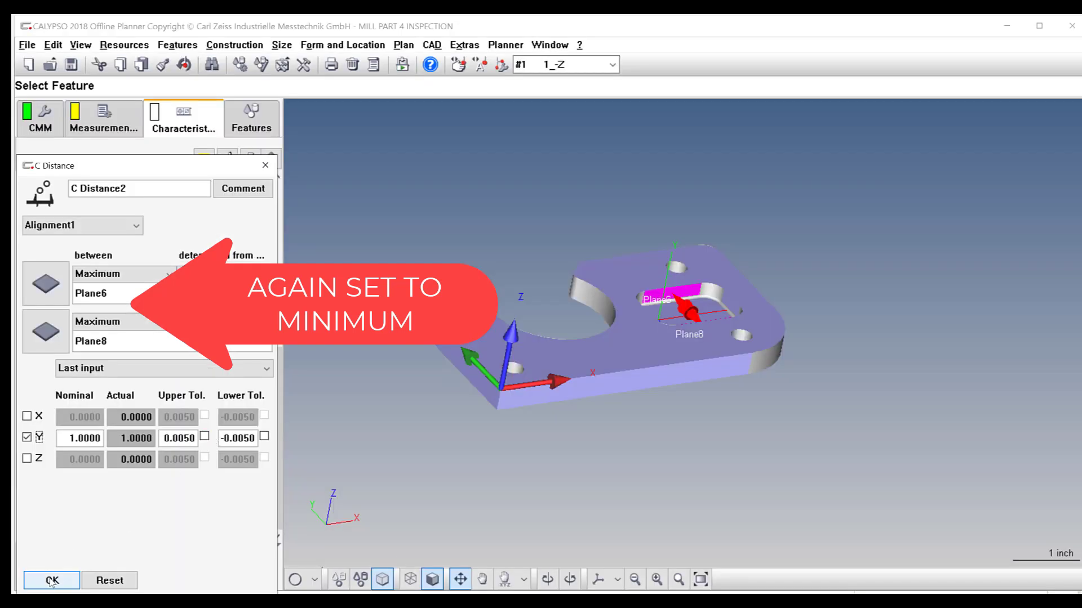
{"action": "left_click", "coordinate": [52, 581]}
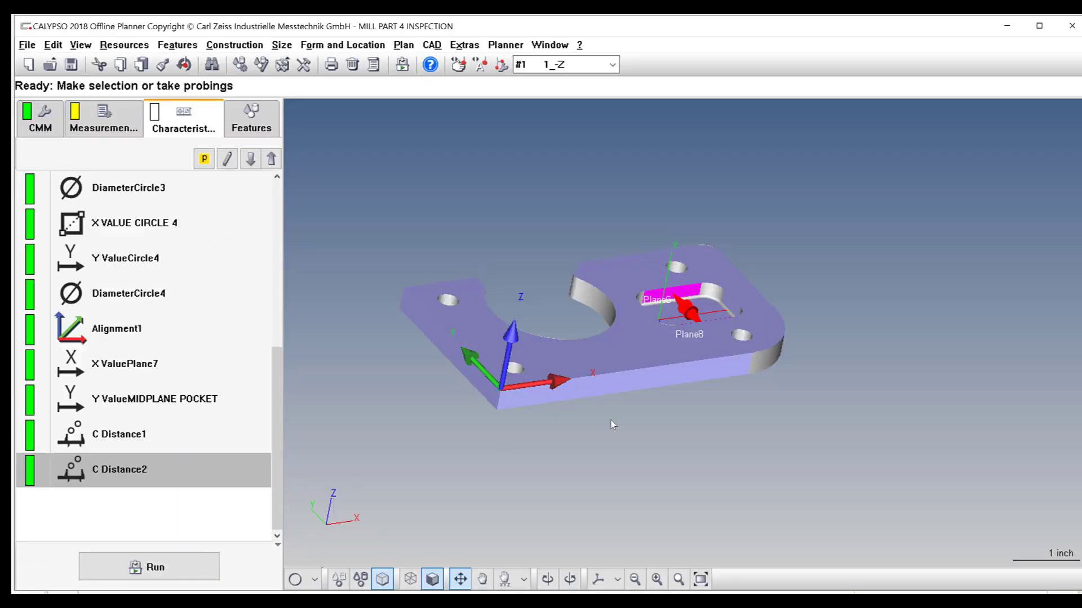
Step: Examine the pocket midplane and corner circles Circle5 to Circle8 on the model, including the nominal definition of Circle5
{"action": "middle_click_drag", "start_coordinate": [838, 326], "coordinate": [791, 340]}
{"action": "left_click", "coordinate": [270, 130]}
{"action": "scroll", "coordinate": [164, 314], "scroll_direction": "down", "scroll_amount": 2}
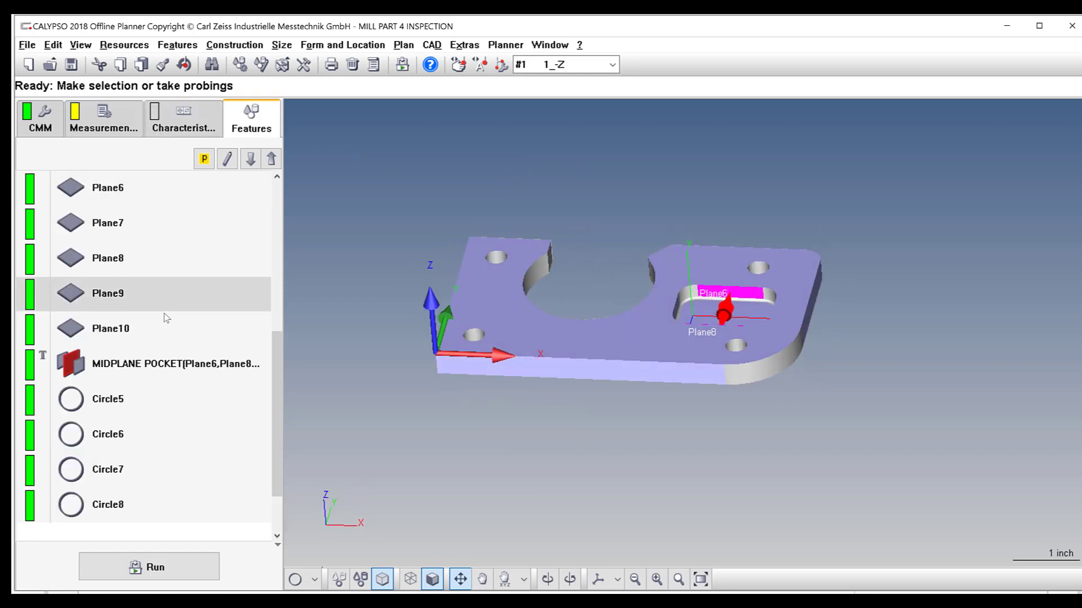
{"action": "left_click", "coordinate": [118, 367]}
{"action": "left_click", "coordinate": [111, 399]}
{"action": "left_click", "coordinate": [112, 449]}
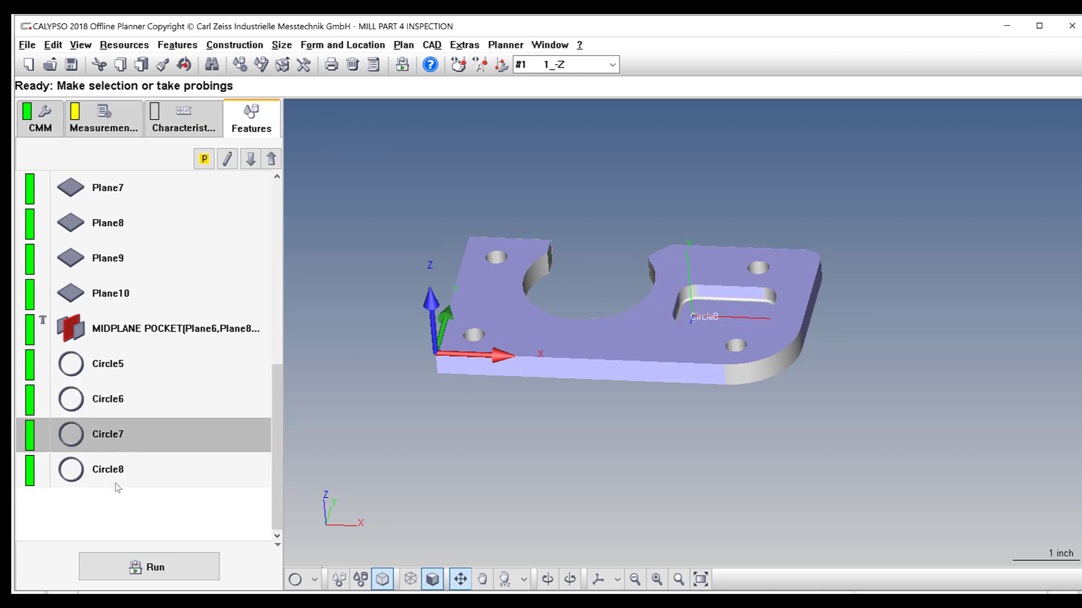
{"action": "left_click", "coordinate": [116, 480]}
{"action": "double_click", "coordinate": [109, 369]}
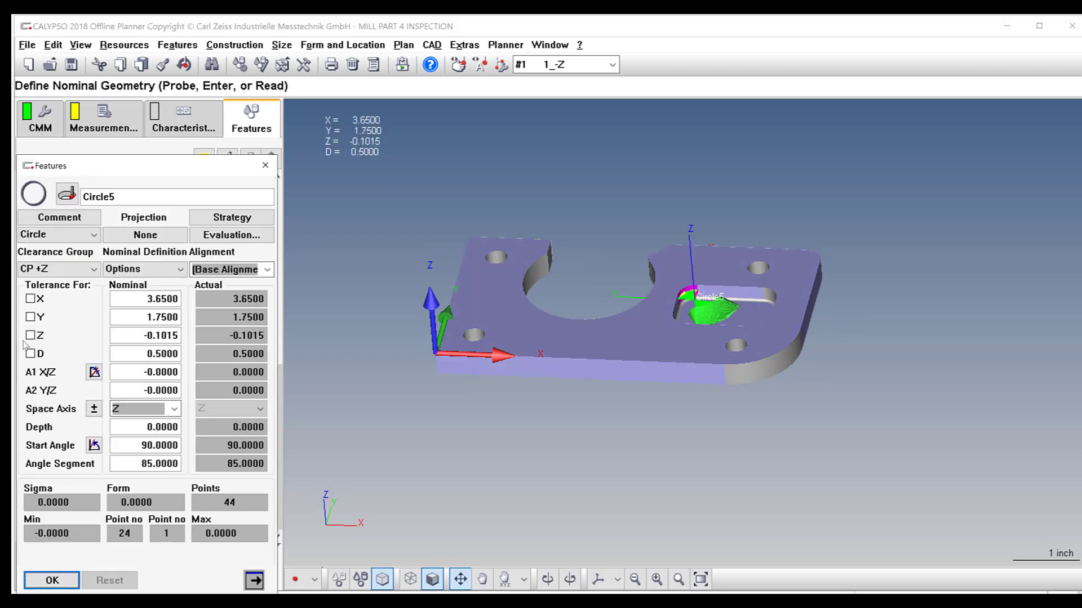
{"action": "left_click", "coordinate": [42, 582]}
Step: Add a radius characteristic for the pocket corner Circle5 with a tolerance of ±0.0050
{"action": "left_click", "coordinate": [195, 118]}
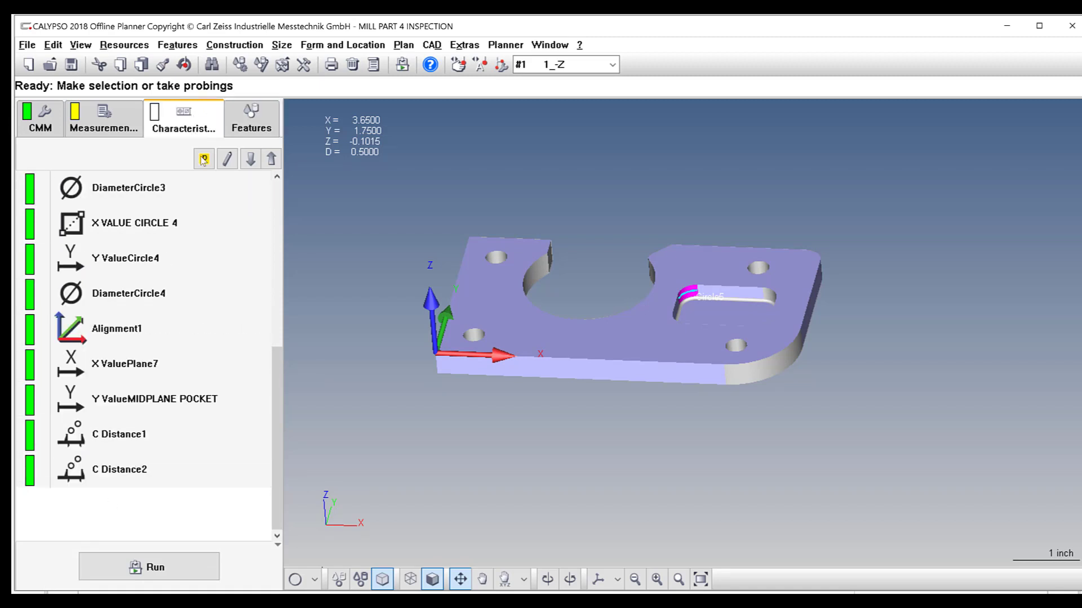
{"action": "left_click", "coordinate": [281, 45]}
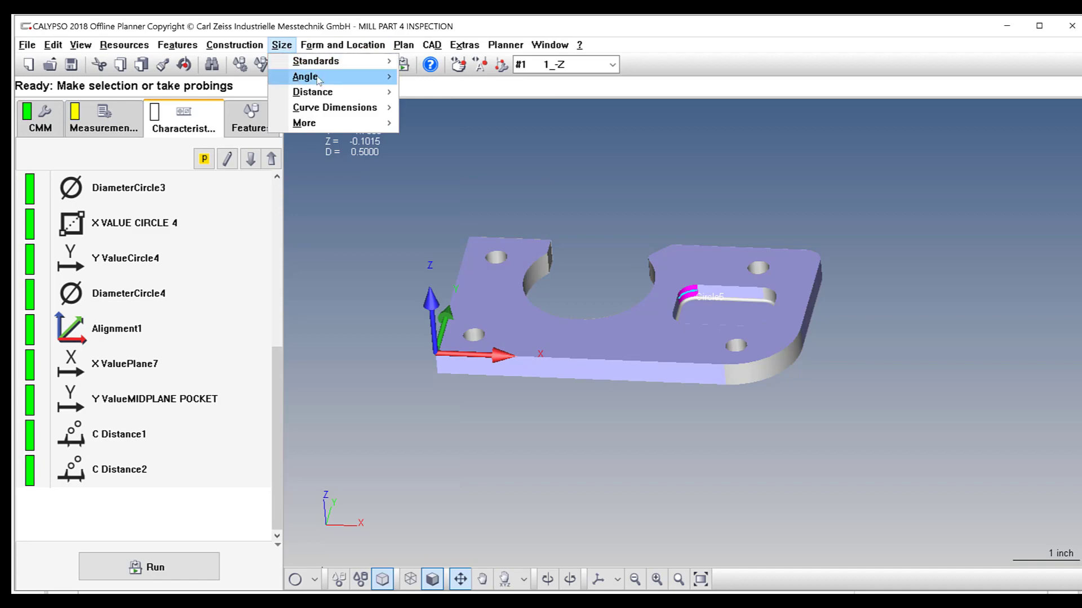
{"action": "mouse_move", "coordinate": [316, 61]}
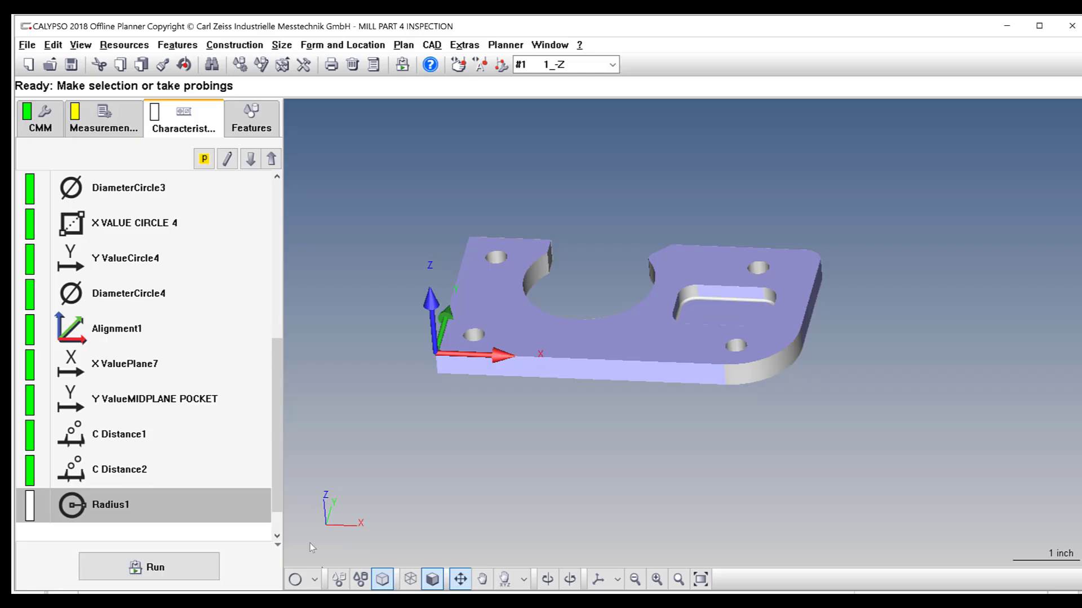
{"action": "double_click", "coordinate": [87, 507]}
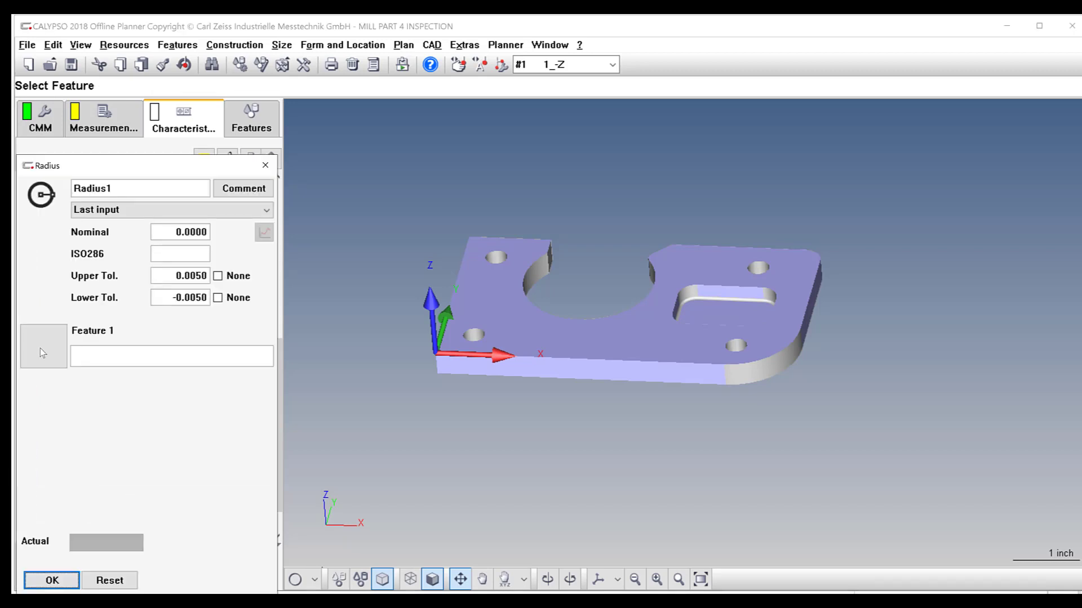
{"action": "left_click", "coordinate": [40, 345]}
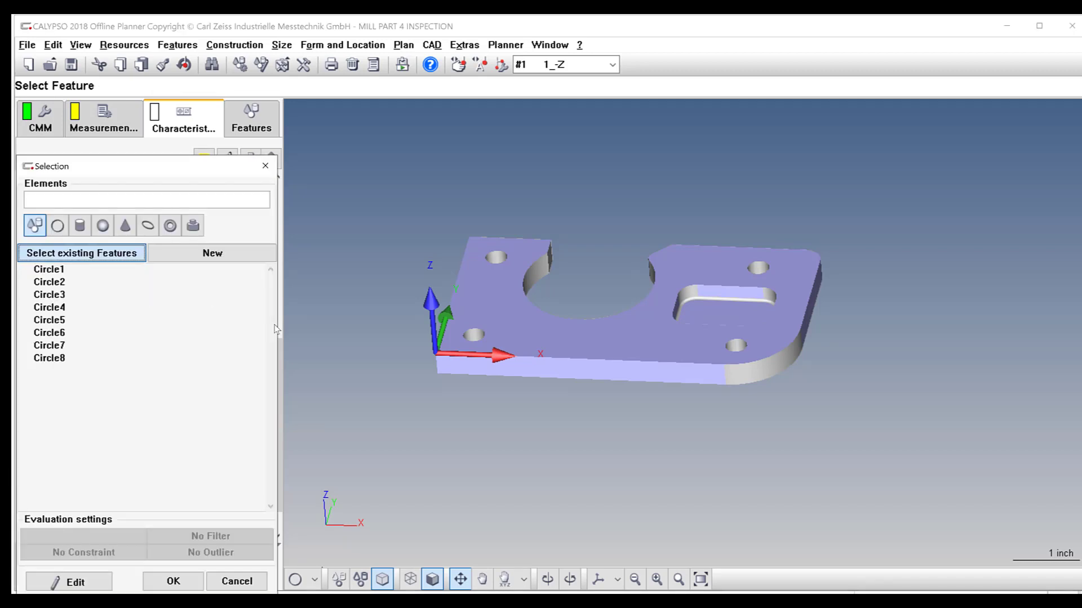
{"action": "left_click", "coordinate": [58, 320]}
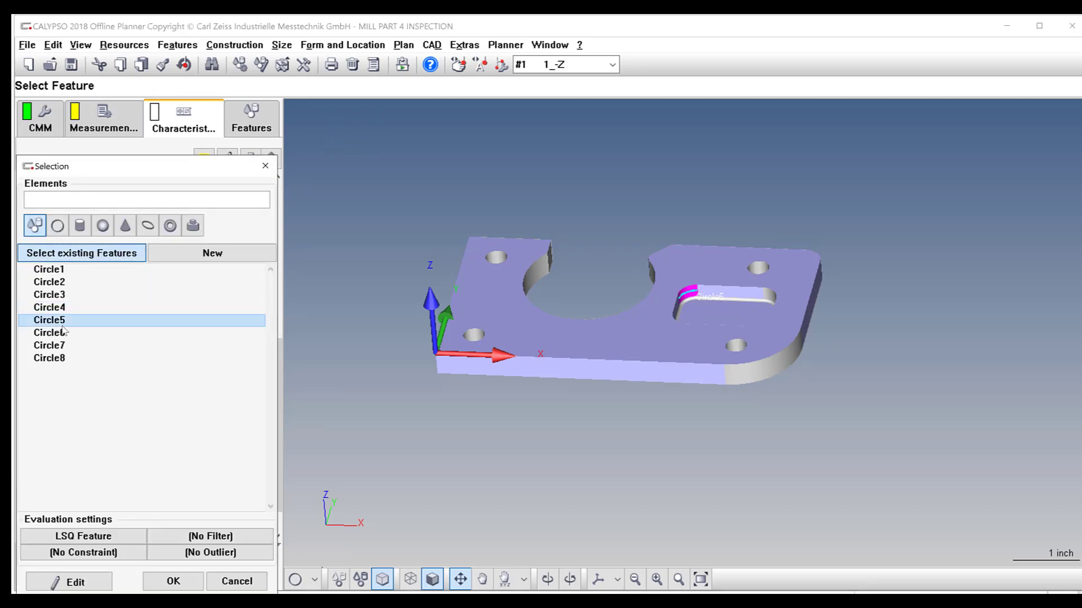
{"action": "left_click", "coordinate": [173, 580]}
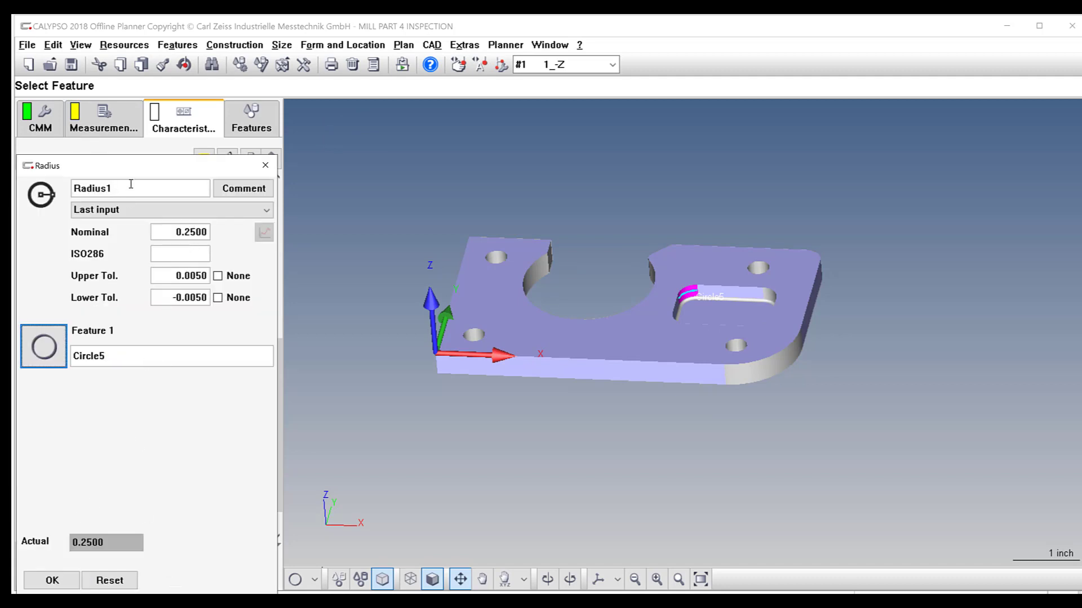
{"action": "left_click", "coordinate": [52, 580]}
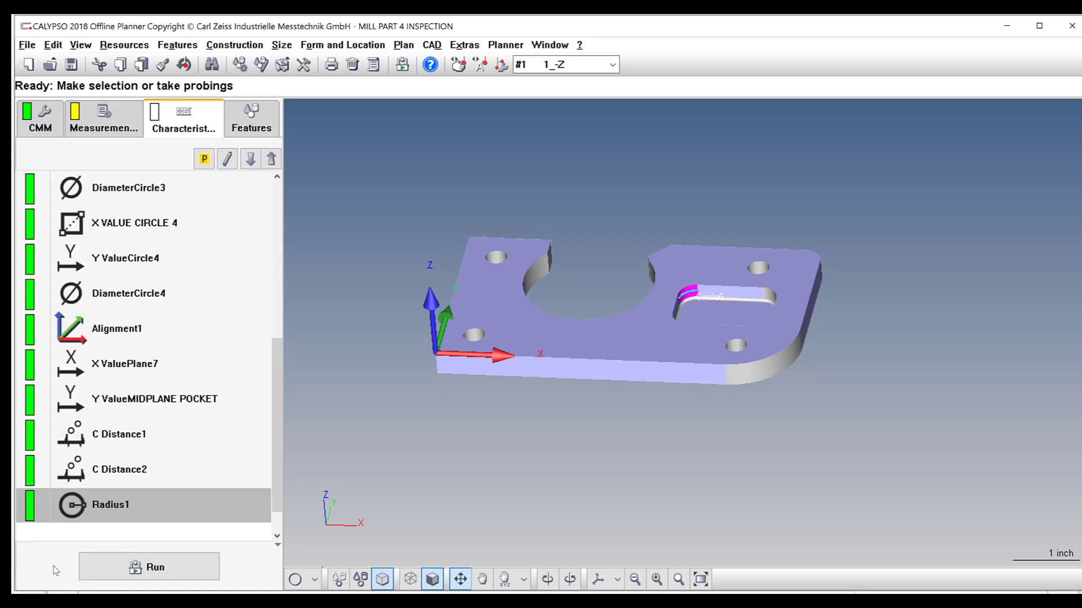
Step: Copy only the characteristics of Circle5 to Circle6, Circle7 and Circle8, leaving out clearance group and measurement strategy
{"action": "left_click", "coordinate": [253, 131]}
{"action": "left_click", "coordinate": [170, 367]}
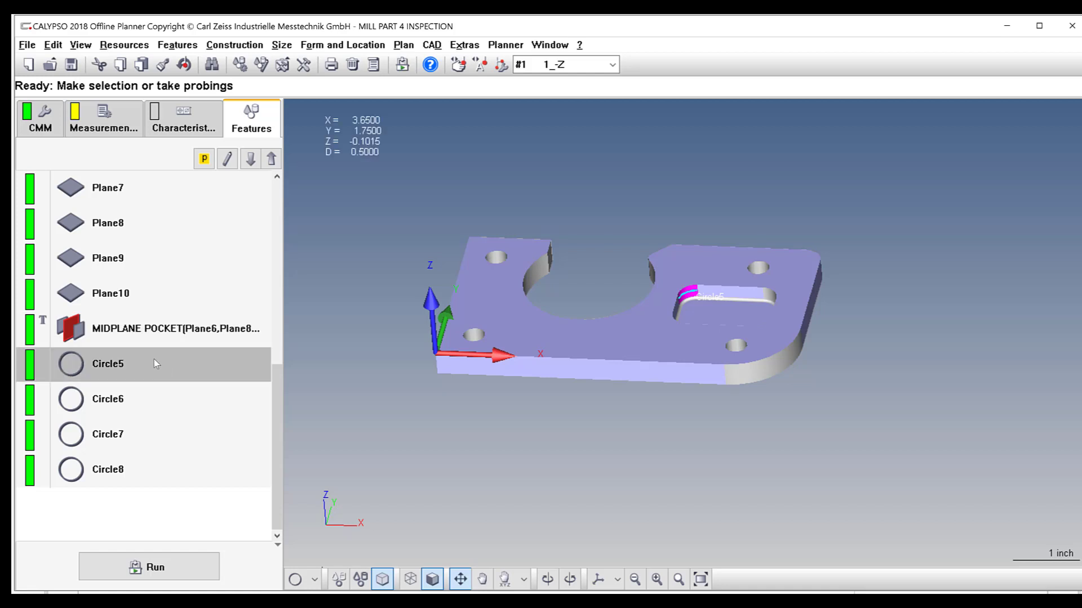
{"action": "left_click", "coordinate": [162, 65]}
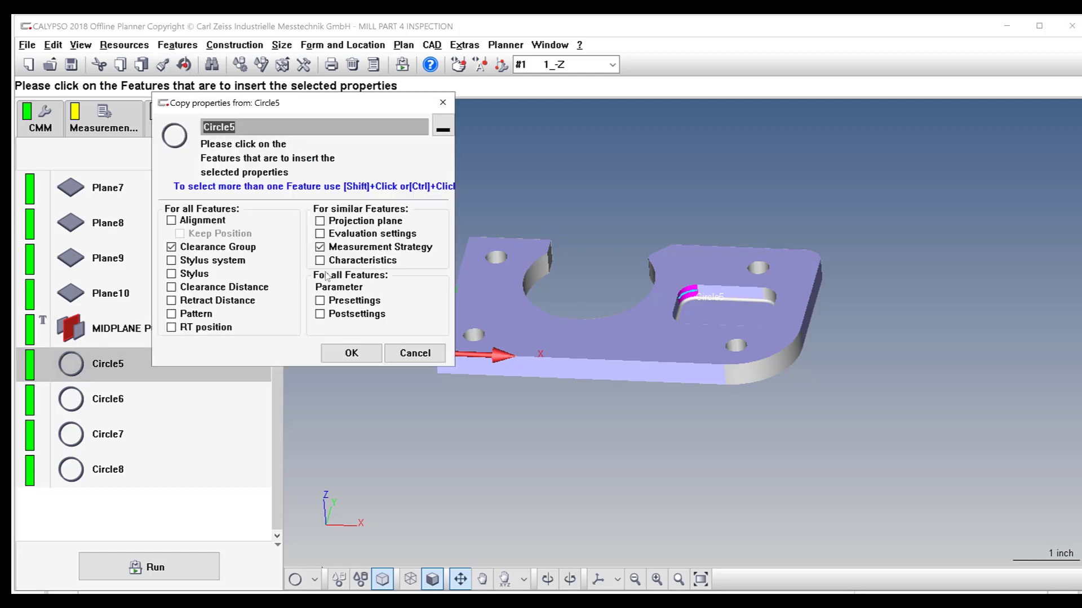
{"action": "left_click", "coordinate": [231, 247]}
{"action": "left_click", "coordinate": [361, 260]}
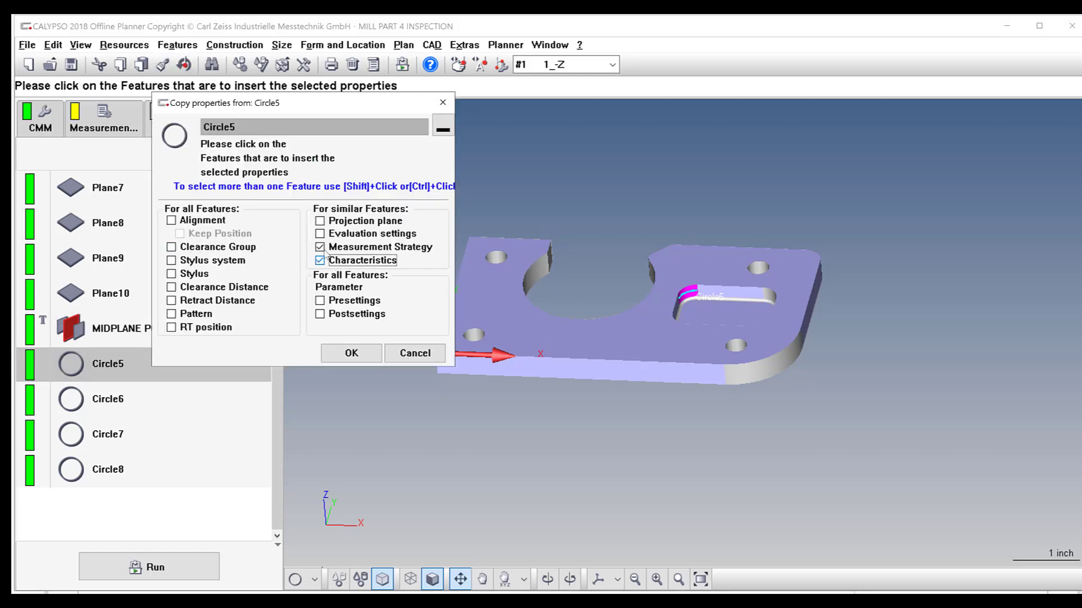
{"action": "left_click", "coordinate": [372, 247]}
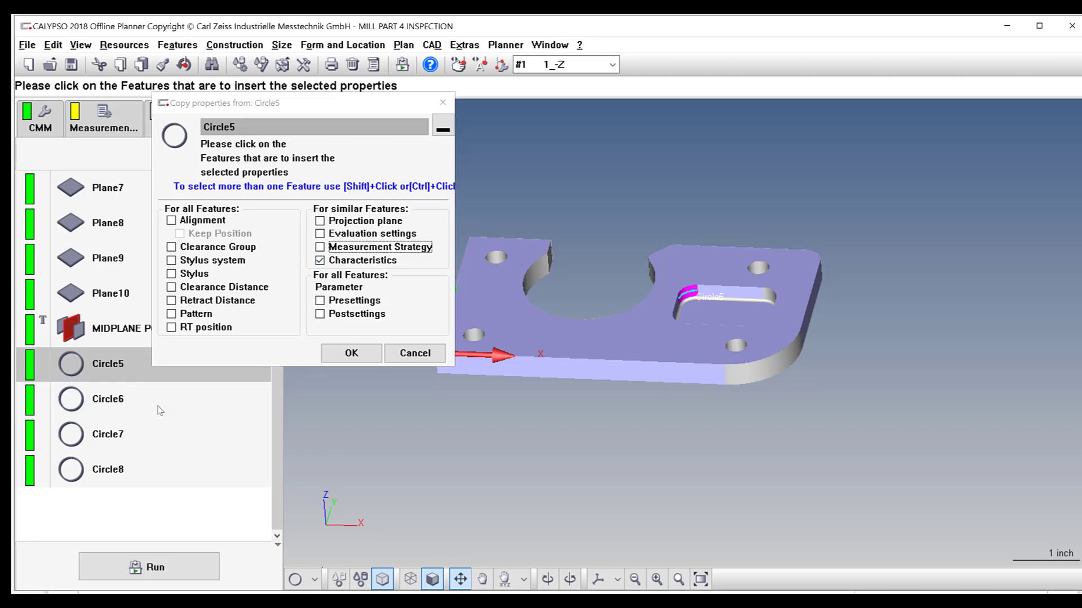
{"action": "left_click", "coordinate": [126, 471]}
{"action": "left_click", "coordinate": [116, 410], "text": "shift"}
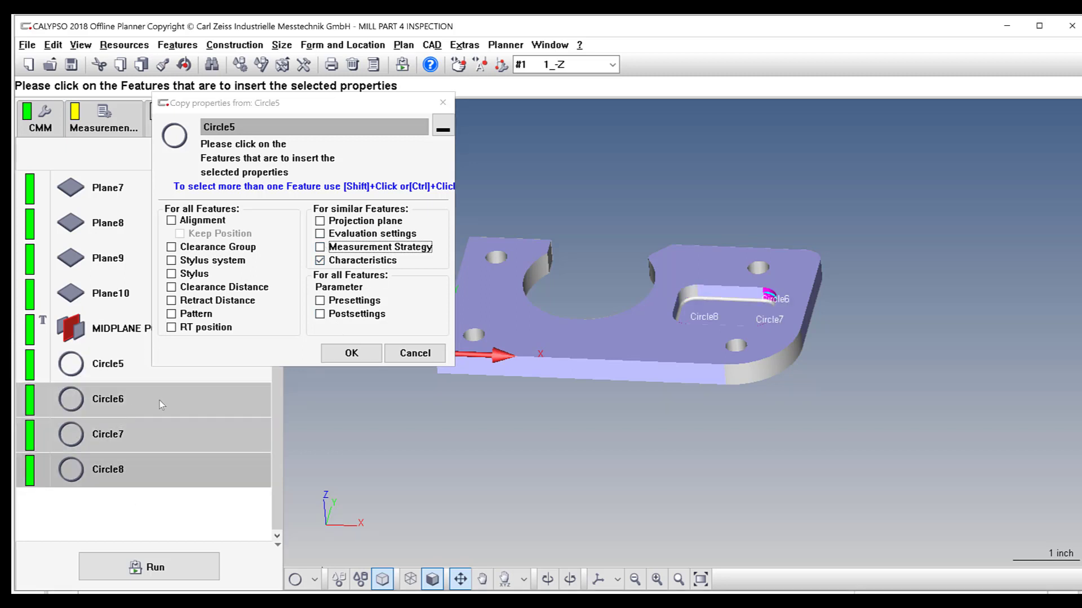
{"action": "left_click", "coordinate": [363, 360]}
Step: Examine the radius characteristics of the four pocket corners and the circle features they refer to on the model
{"action": "left_click", "coordinate": [196, 125]}
{"action": "scroll", "coordinate": [169, 338], "scroll_direction": "down", "scroll_amount": 3}
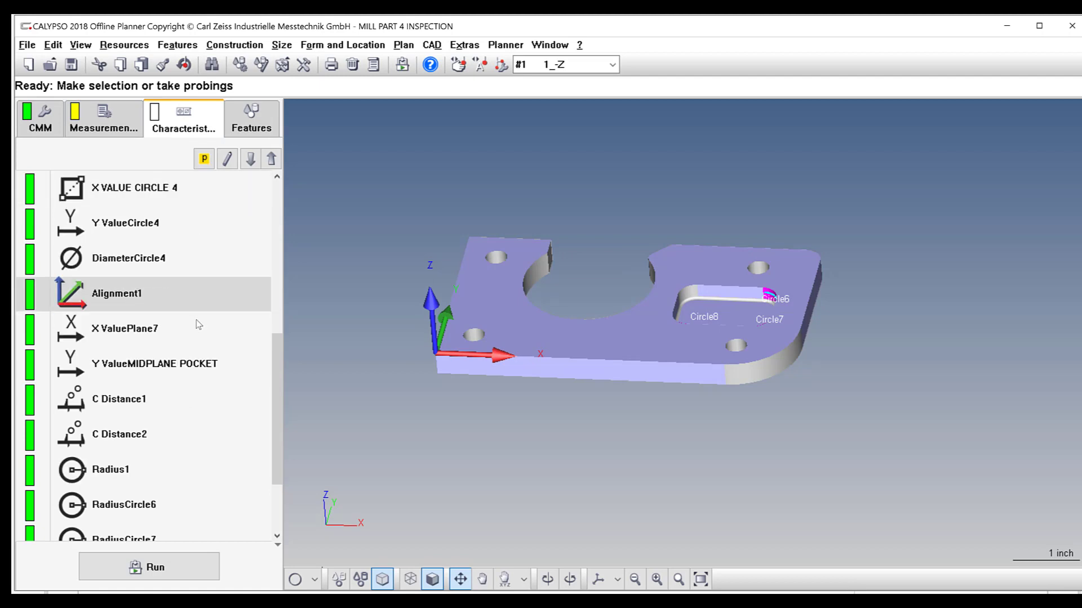
{"action": "left_click", "coordinate": [166, 407]}
{"action": "left_click", "coordinate": [176, 471]}
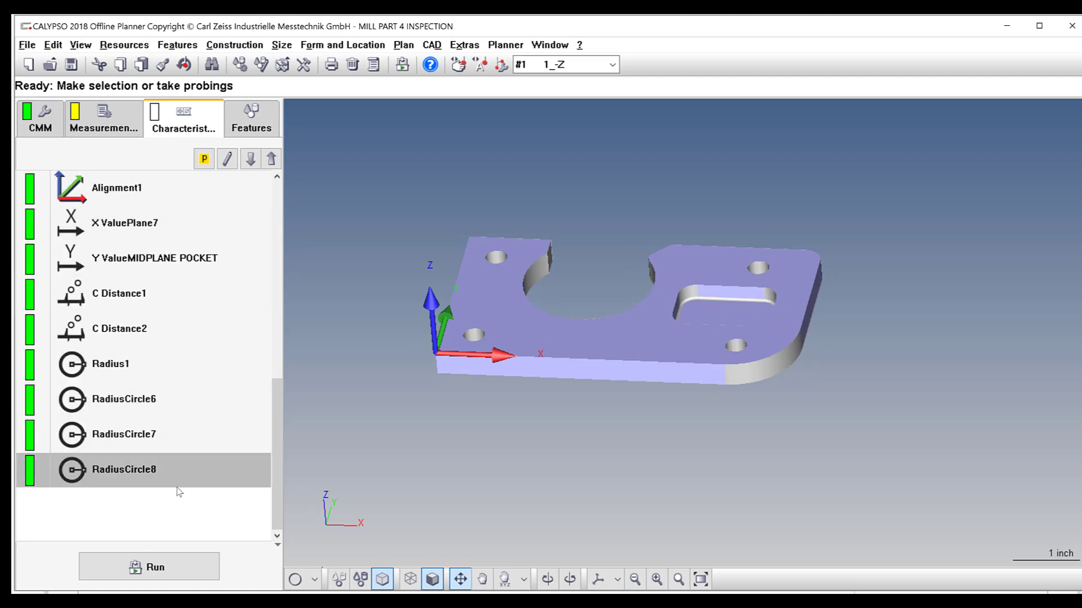
{"action": "left_click", "coordinate": [151, 437]}
{"action": "left_click", "coordinate": [138, 405]}
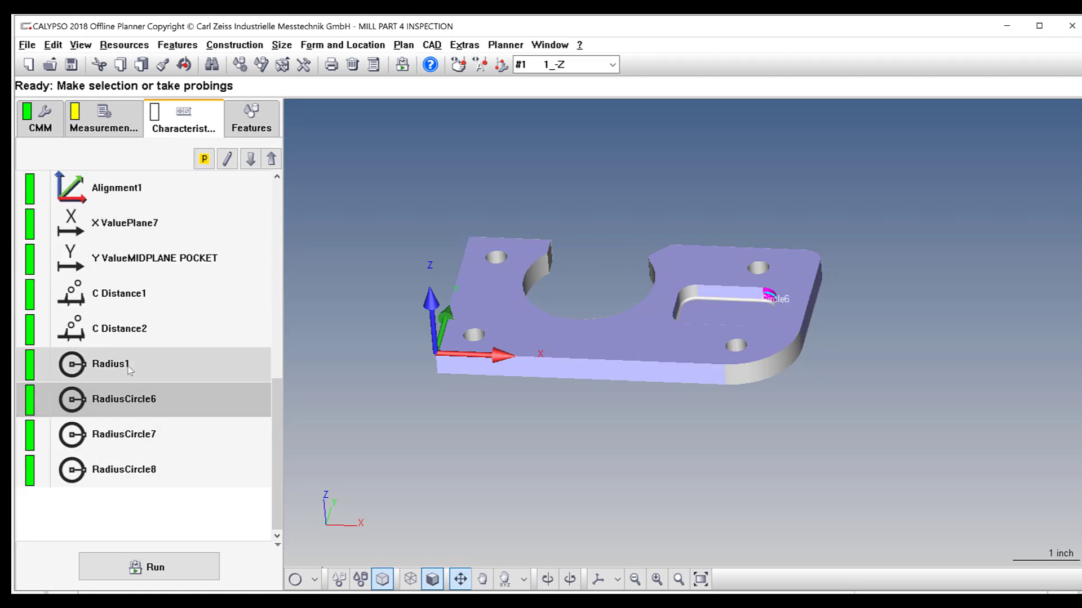
{"action": "left_click", "coordinate": [130, 370]}
{"action": "left_click", "coordinate": [251, 119]}
{"action": "double_click", "coordinate": [161, 397]}
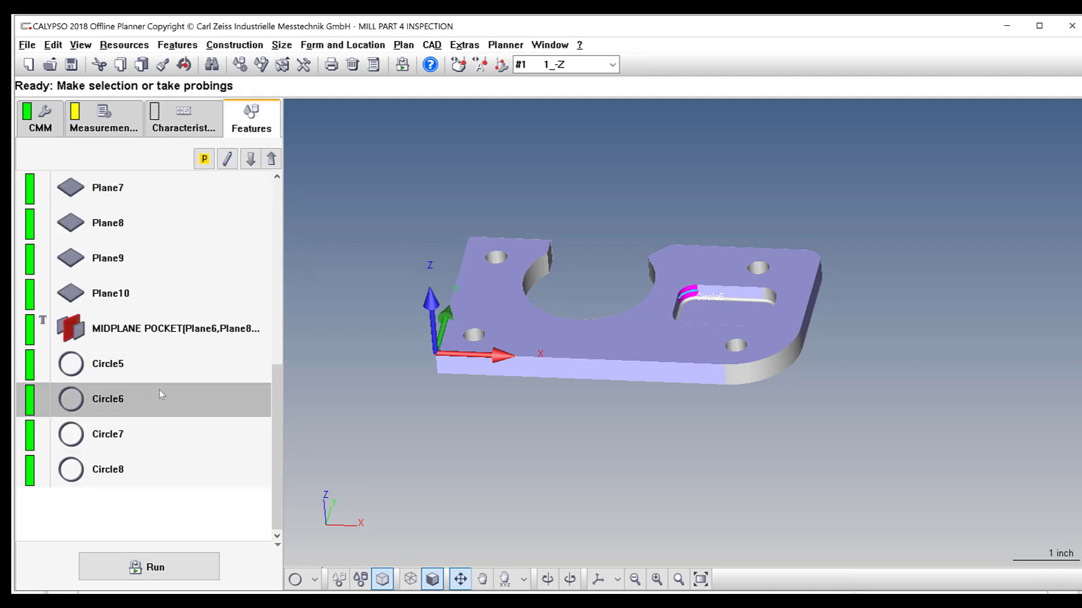
{"action": "left_click", "coordinate": [265, 166]}
{"action": "left_click", "coordinate": [189, 125]}
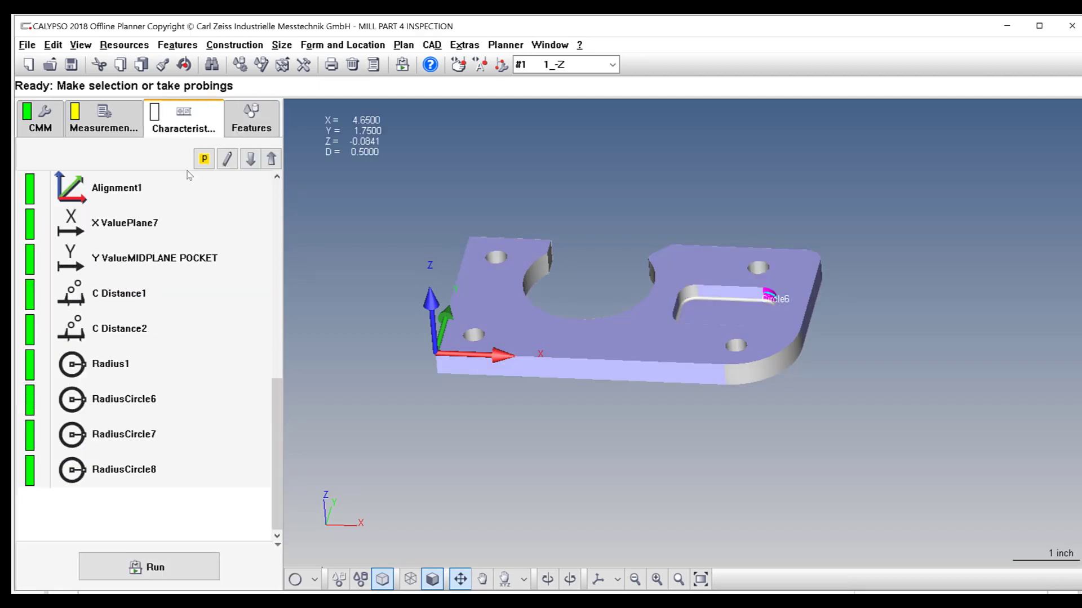
{"action": "left_click", "coordinate": [141, 400]}
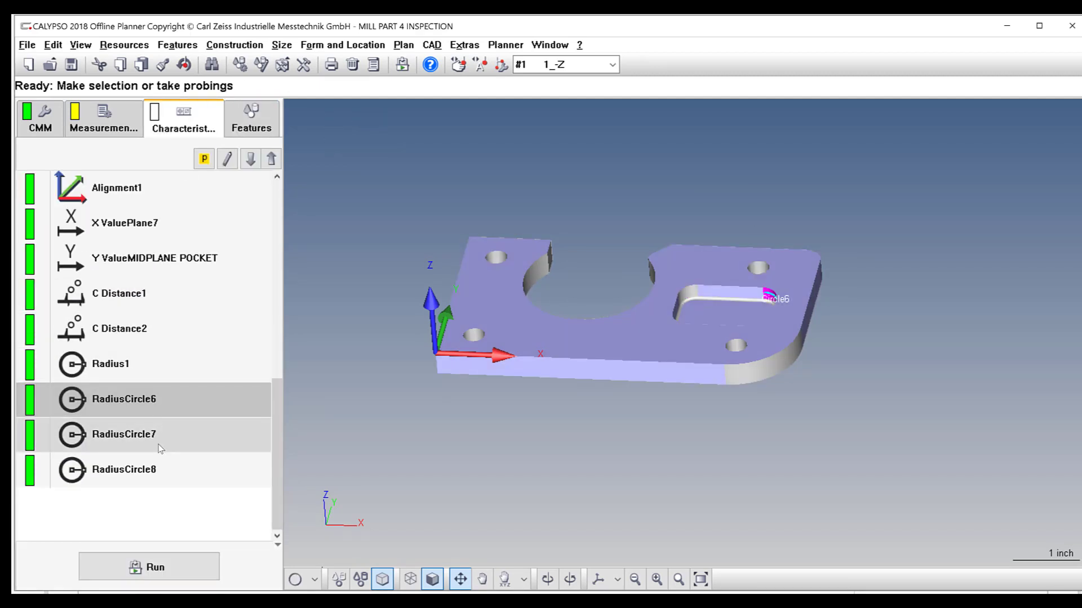
{"action": "left_click", "coordinate": [153, 476]}
{"action": "left_click", "coordinate": [120, 375]}
{"action": "left_click", "coordinate": [121, 399]}
Step: Rename the Circle5 radius characteristic to RadiusCIRCLE 5
{"action": "left_click", "coordinate": [119, 365]}
{"action": "right_click", "coordinate": [124, 364]}
{"action": "double_click", "coordinate": [103, 368]}
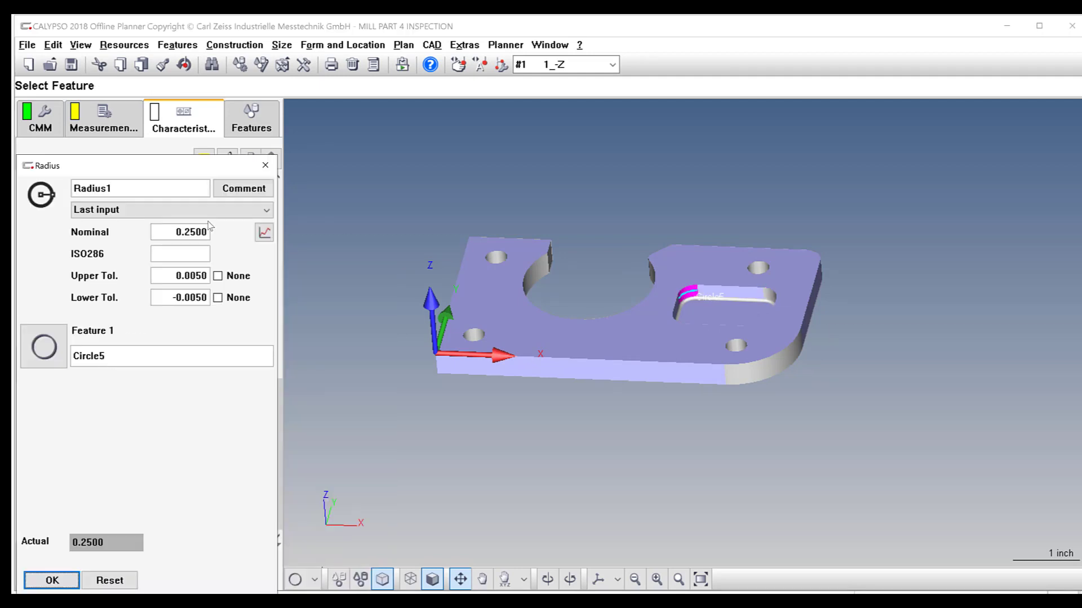
{"action": "left_click", "coordinate": [131, 187]}
{"action": "type", "text": "CIRCLE 5"}
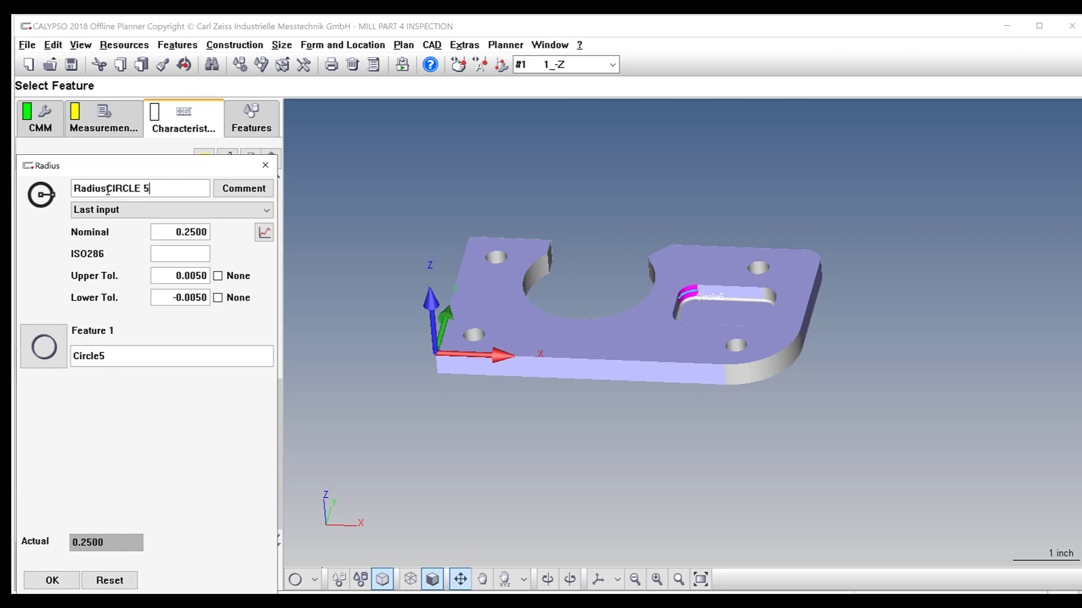
{"action": "left_click", "coordinate": [52, 580]}
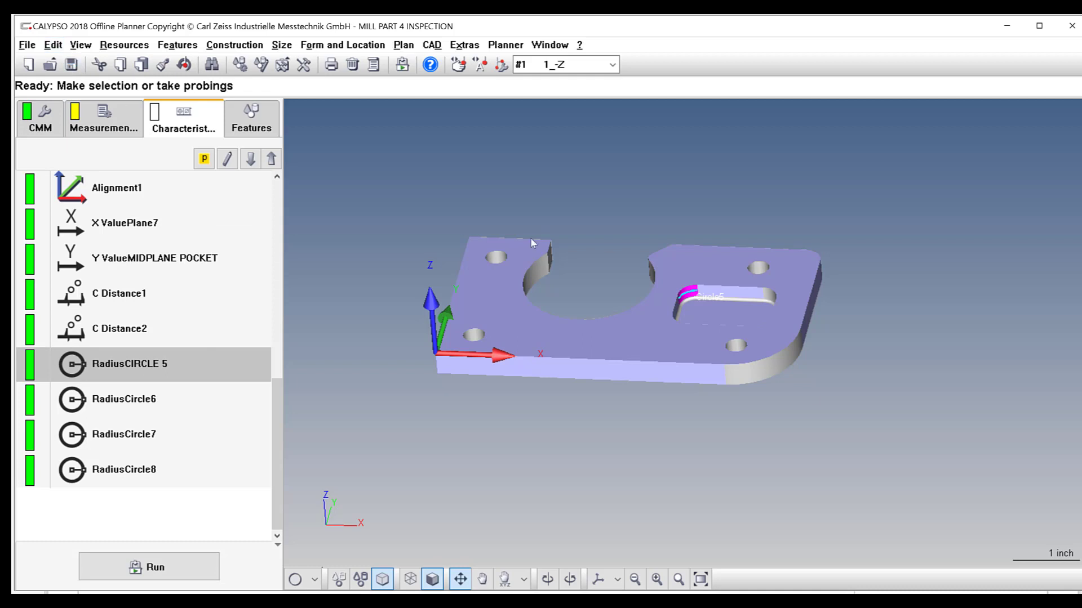
Step: Check the Mill Part 4 drawing and add a result element named STOCK THICKNESS with a nominal of .375
{"action": "scroll", "coordinate": [833, 409], "scroll_direction": "down", "scroll_amount": 3}
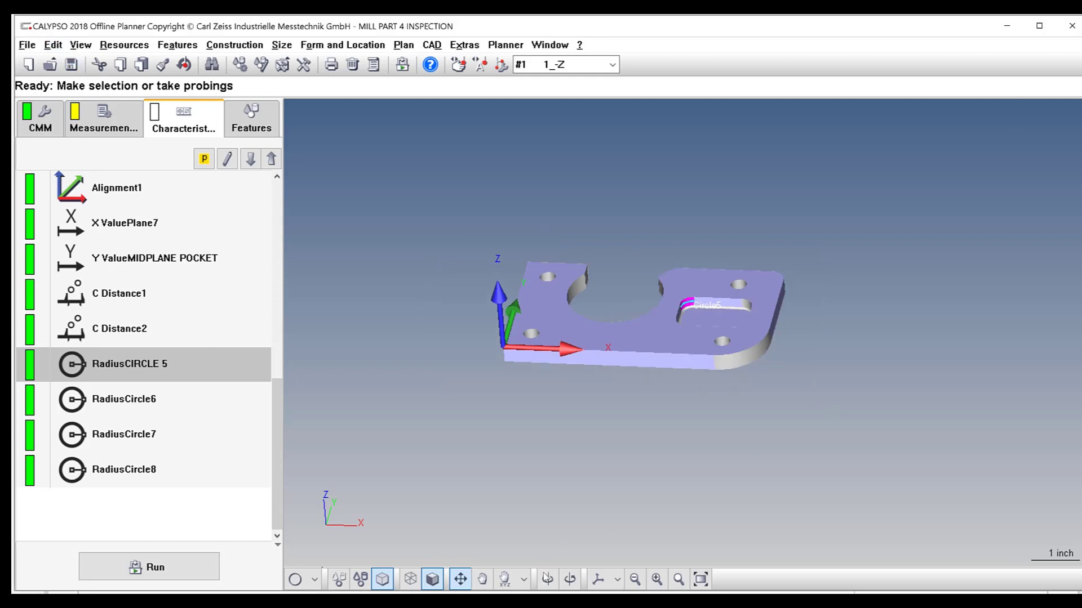
{"action": "left_click", "coordinate": [161, 480]}
{"action": "key", "text": "alt+Tab"}
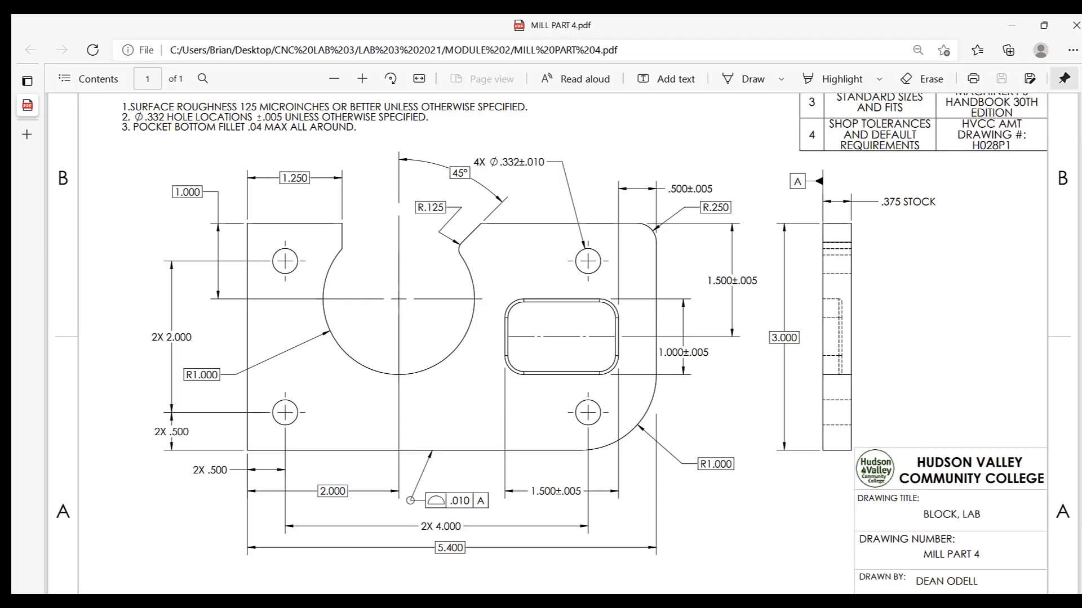
{"action": "mouse_move", "coordinate": [443, 601]}
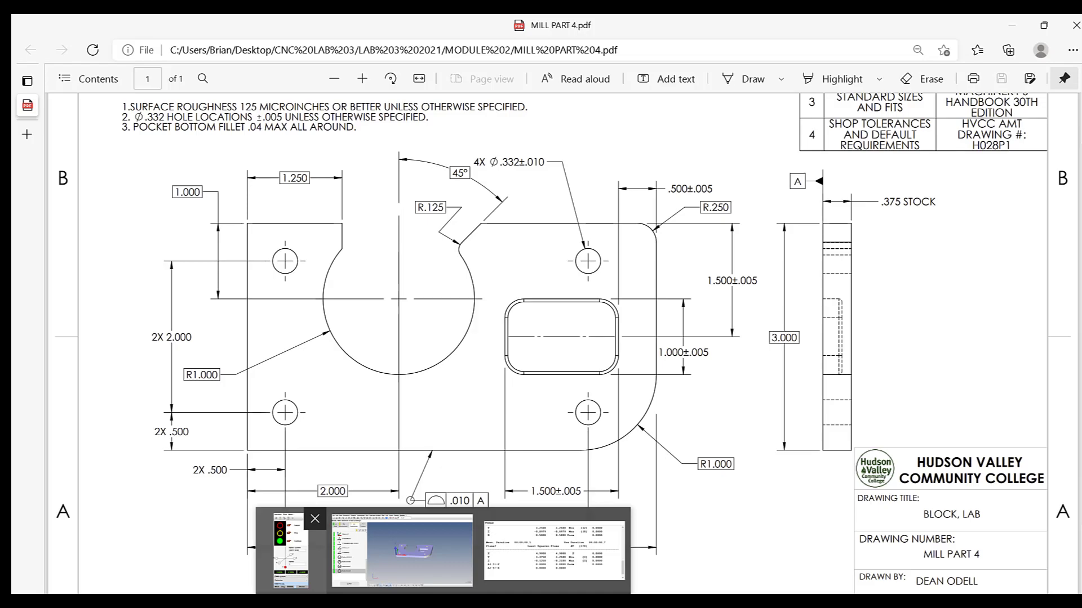
{"action": "left_click", "coordinate": [402, 553]}
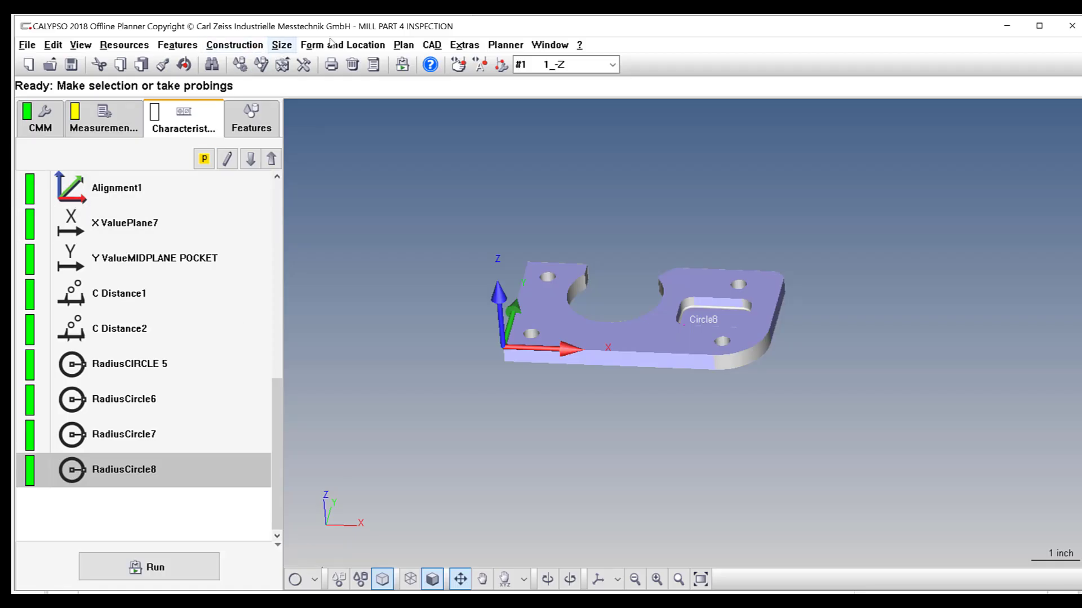
{"action": "left_click", "coordinate": [282, 45]}
{"action": "mouse_move", "coordinate": [346, 127]}
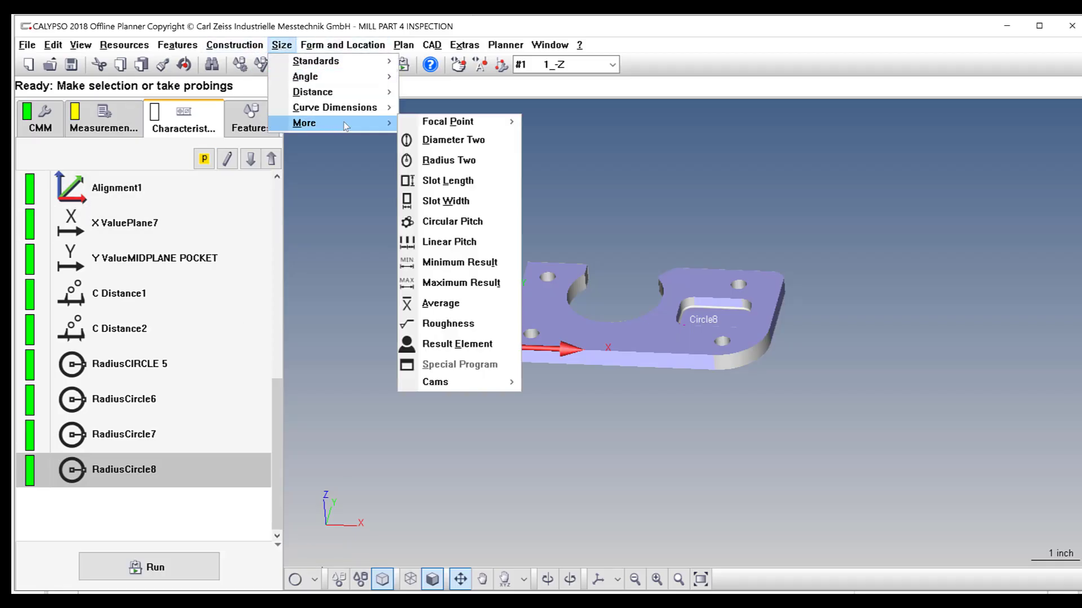
{"action": "key", "text": "alt+Tab"}
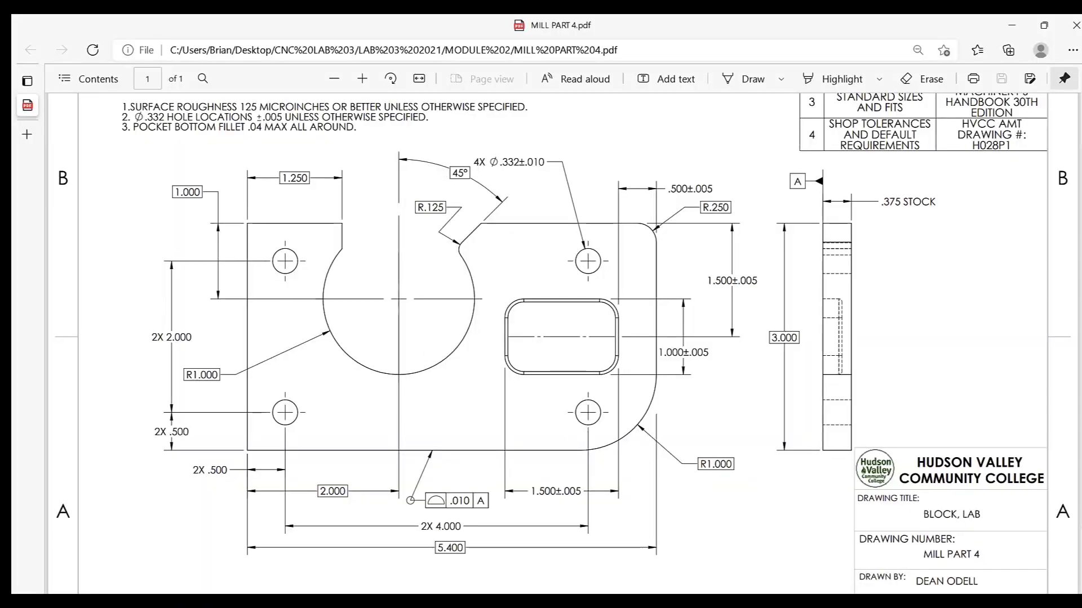
{"action": "key", "text": "alt+Tab"}
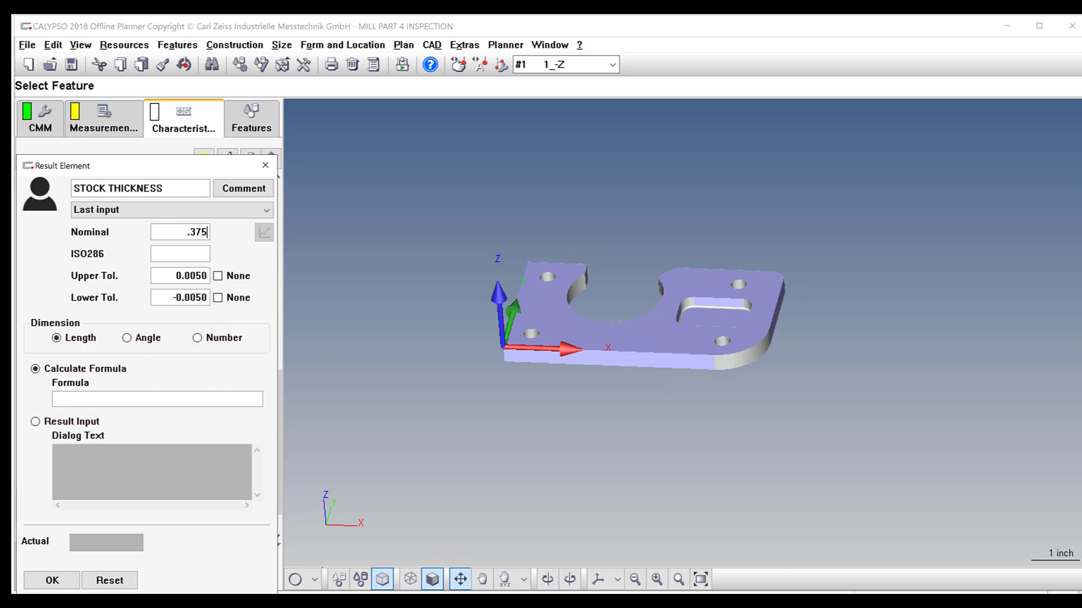
Step: Set the stock thickness tolerance to ±0.0100 and make it a result input with the dialog text MEASURE PART THICKNESS
{"action": "key", "text": "alt+Tab"}
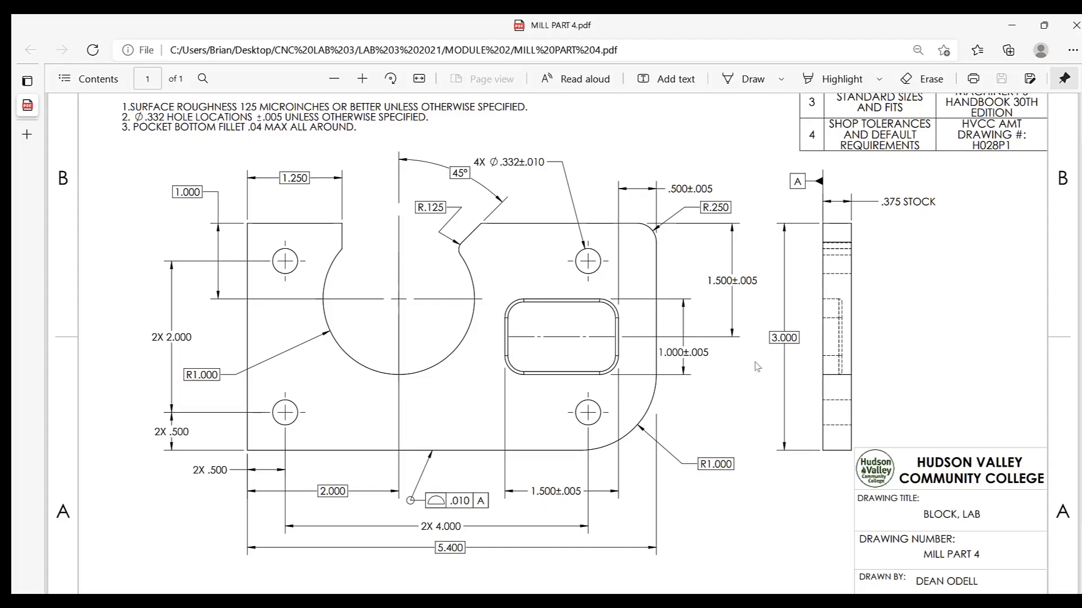
{"action": "scroll", "coordinate": [909, 237], "scroll_direction": "up", "scroll_amount": 2}
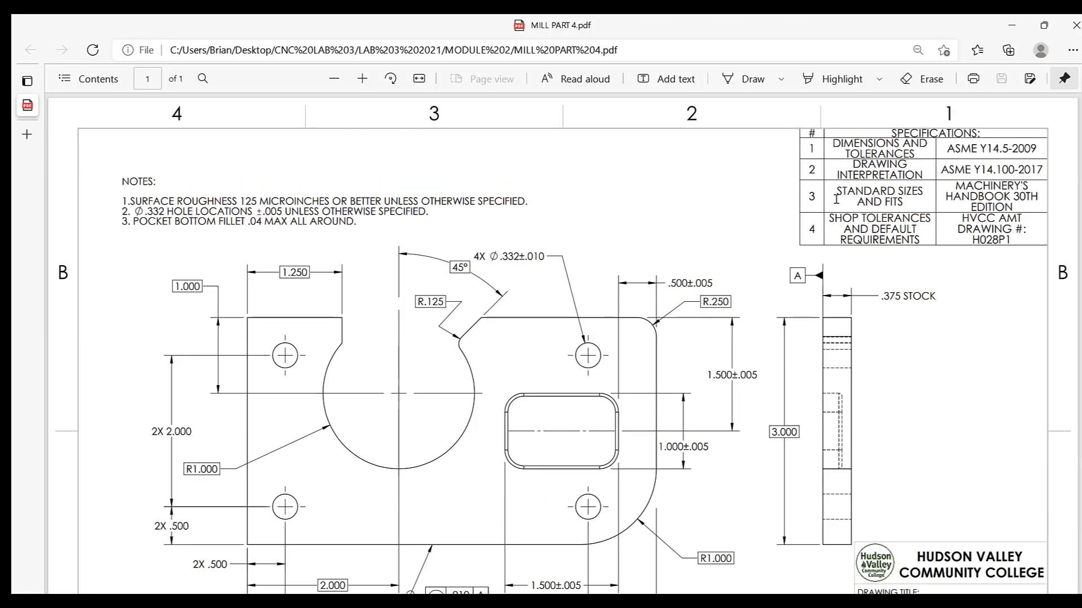
{"action": "scroll", "coordinate": [419, 487], "scroll_direction": "down", "scroll_amount": 3}
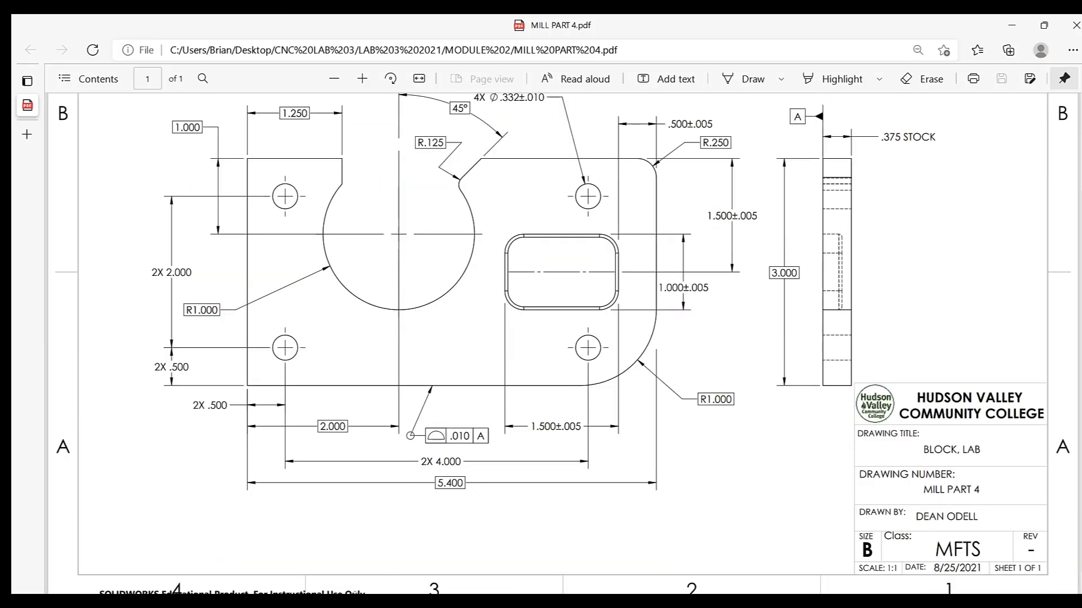
{"action": "key", "text": "alt+Tab"}
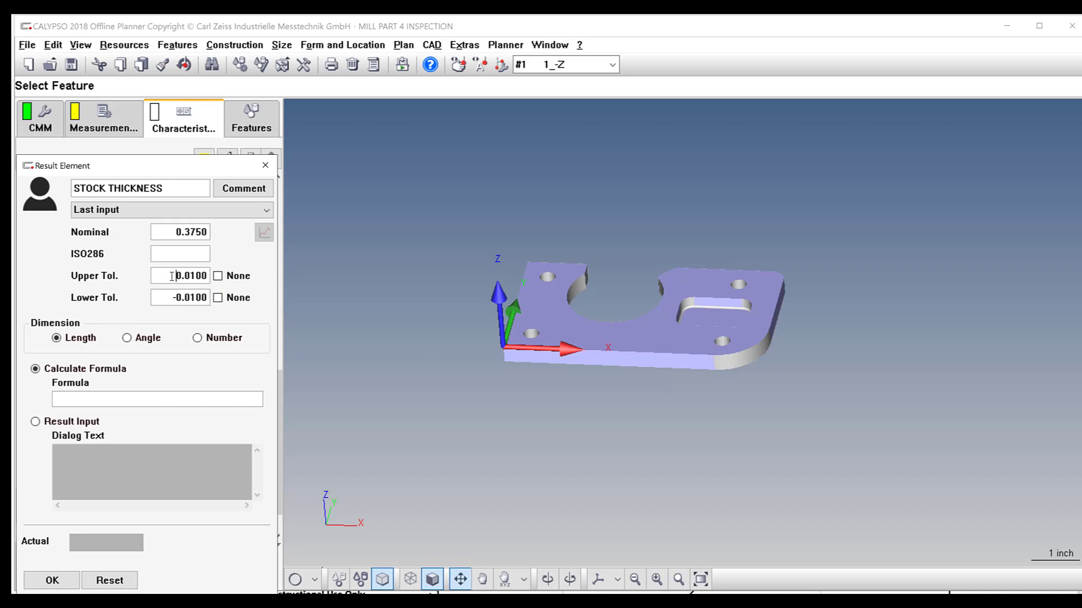
{"action": "left_click", "coordinate": [67, 422]}
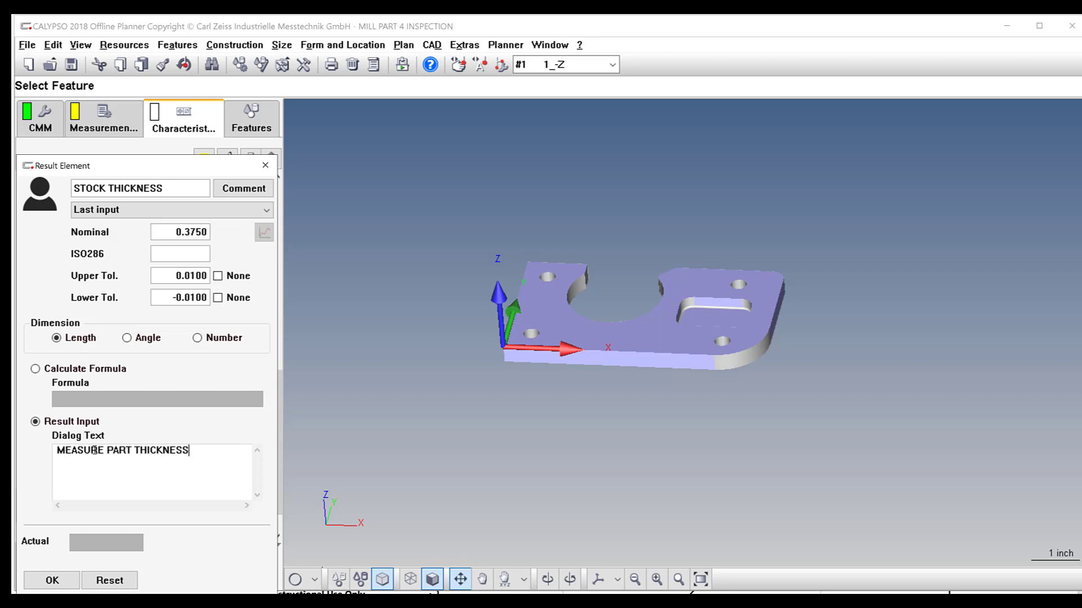
{"action": "left_click", "coordinate": [59, 586]}
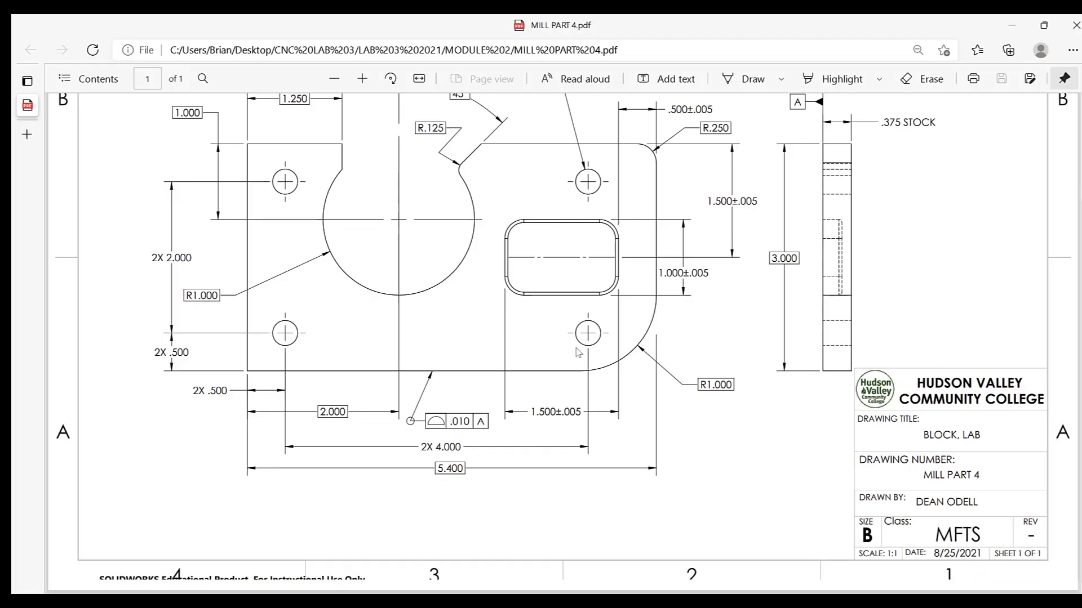
Step: Review the dimensions and notes on the Mill Part 4 drawing and open the measurement plan simulation in CALYPSO
{"action": "scroll", "coordinate": [507, 338], "scroll_direction": "up", "scroll_amount": 2}
{"action": "scroll", "coordinate": [441, 279], "scroll_direction": "up", "scroll_amount": 2, "text": "ctrl"}
{"action": "scroll", "coordinate": [441, 278], "scroll_direction": "down", "scroll_amount": 1}
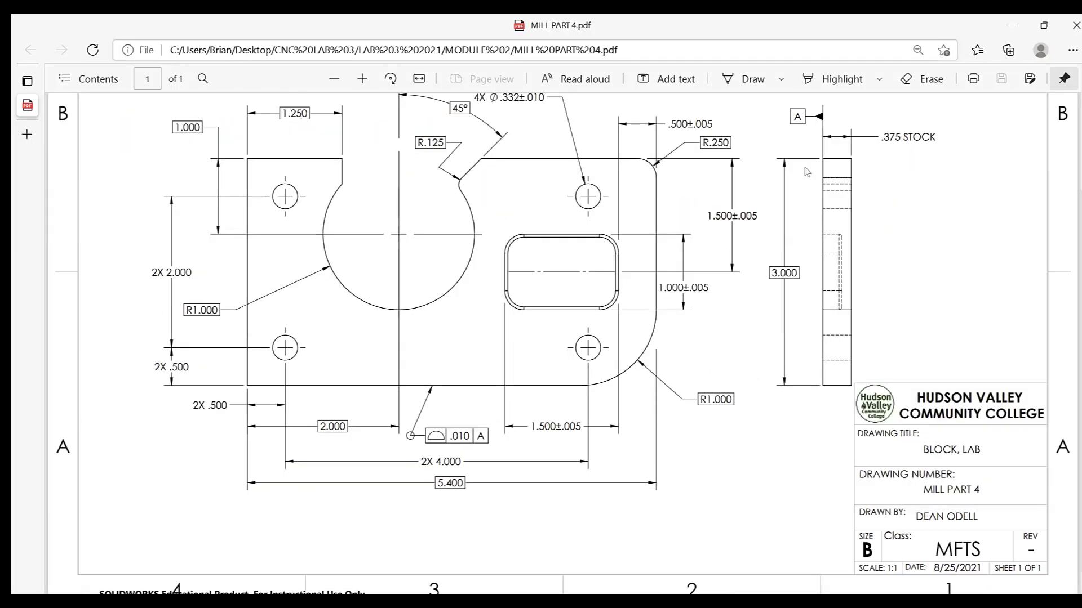
{"action": "scroll", "coordinate": [890, 164], "scroll_direction": "up", "scroll_amount": 1}
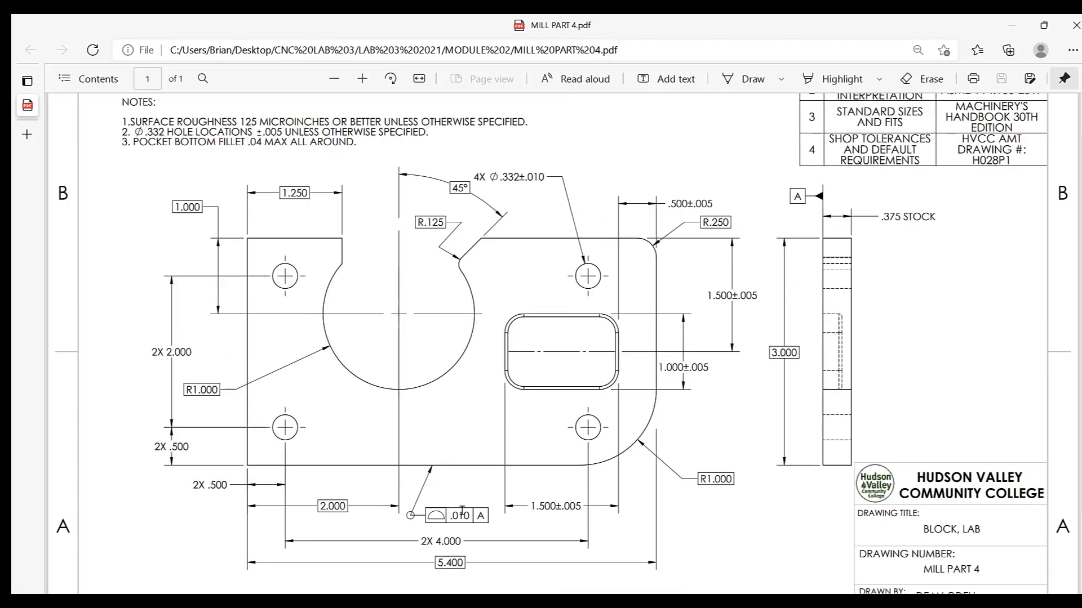
{"action": "key", "text": "alt+Tab"}
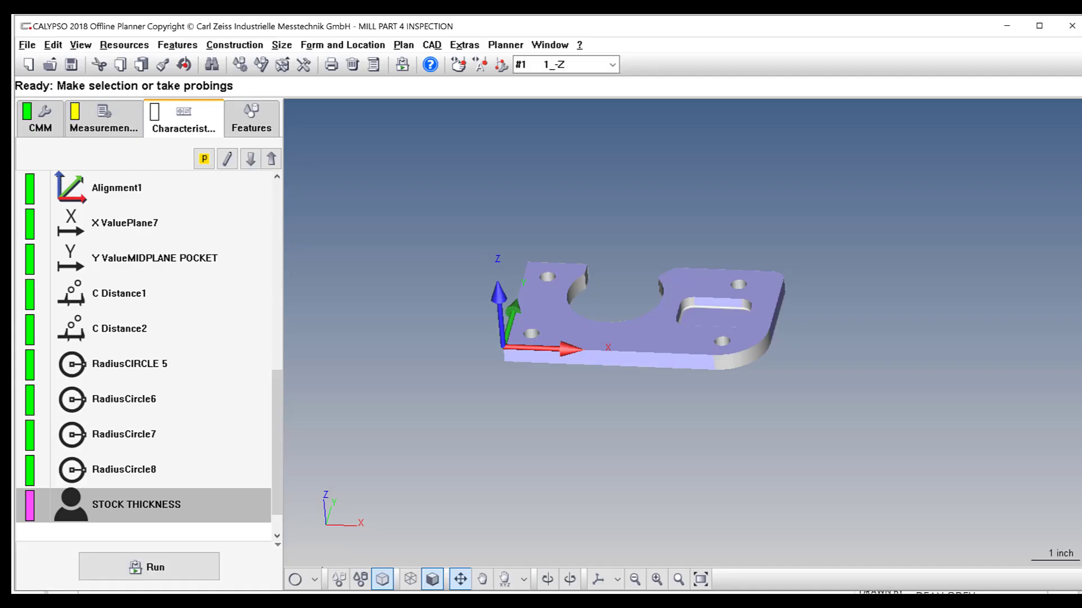
{"action": "left_click", "coordinate": [505, 44]}
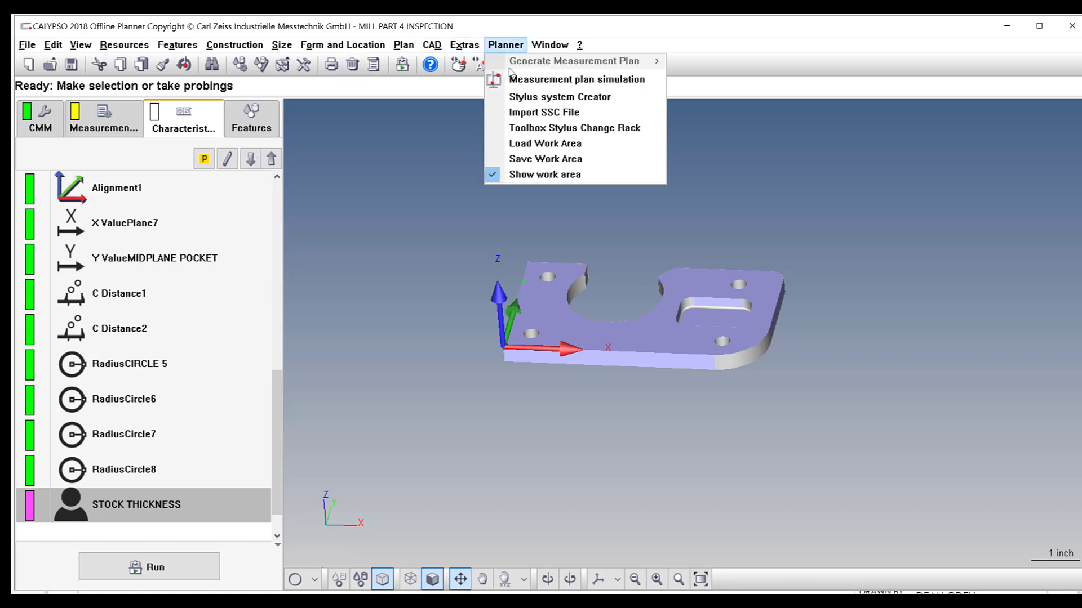
{"action": "left_click", "coordinate": [541, 77]}
{"action": "left_click_drag", "start_coordinate": [517, 163], "coordinate": [107, 105]}
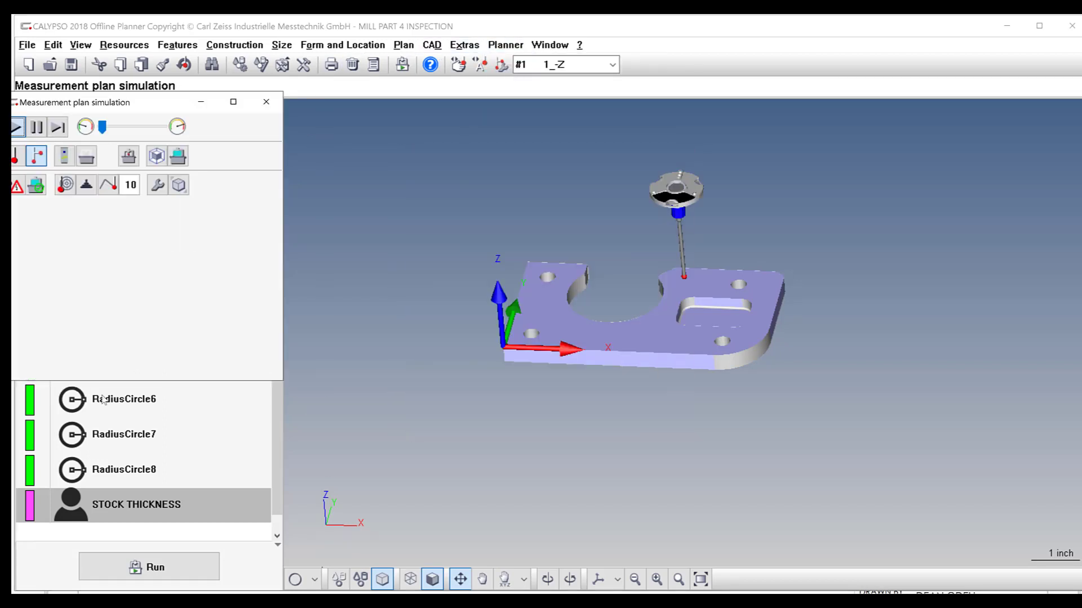
Step: Run the measurement plan simulation at a higher speed and enter .375 as the measured part thickness
{"action": "left_click", "coordinate": [149, 568]}
{"action": "left_click", "coordinate": [137, 564]}
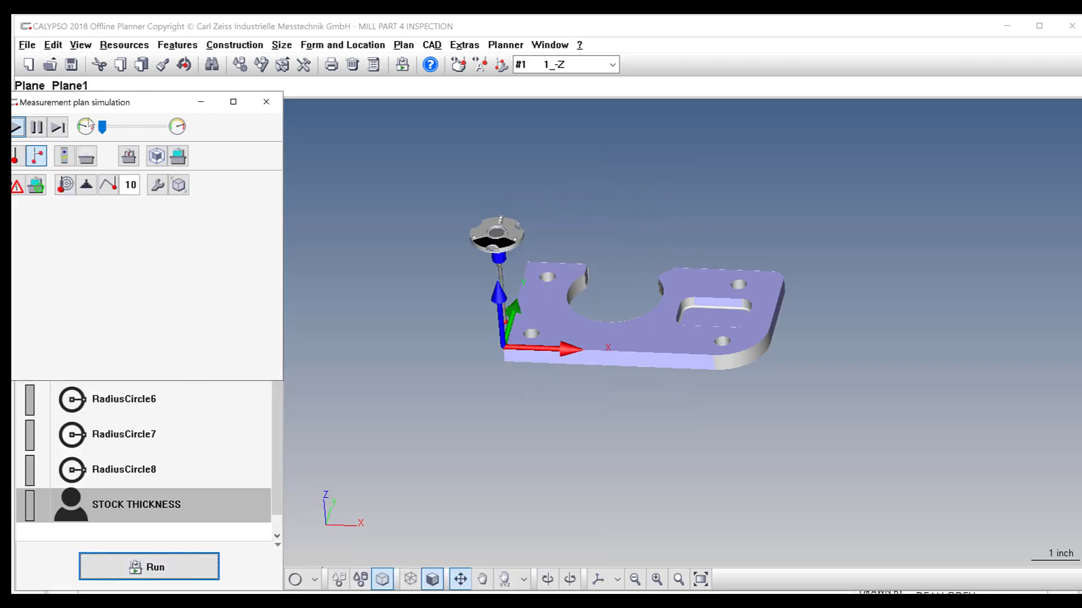
{"action": "left_click_drag", "start_coordinate": [102, 126], "coordinate": [115, 127]}
{"action": "left_click", "coordinate": [131, 127]}
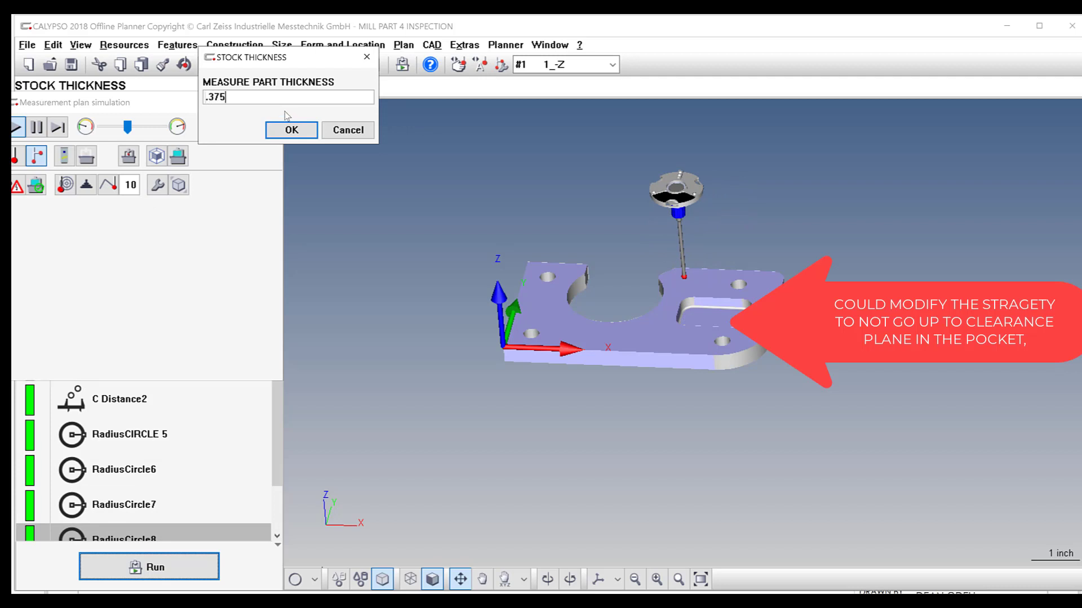
{"action": "left_click", "coordinate": [290, 130]}
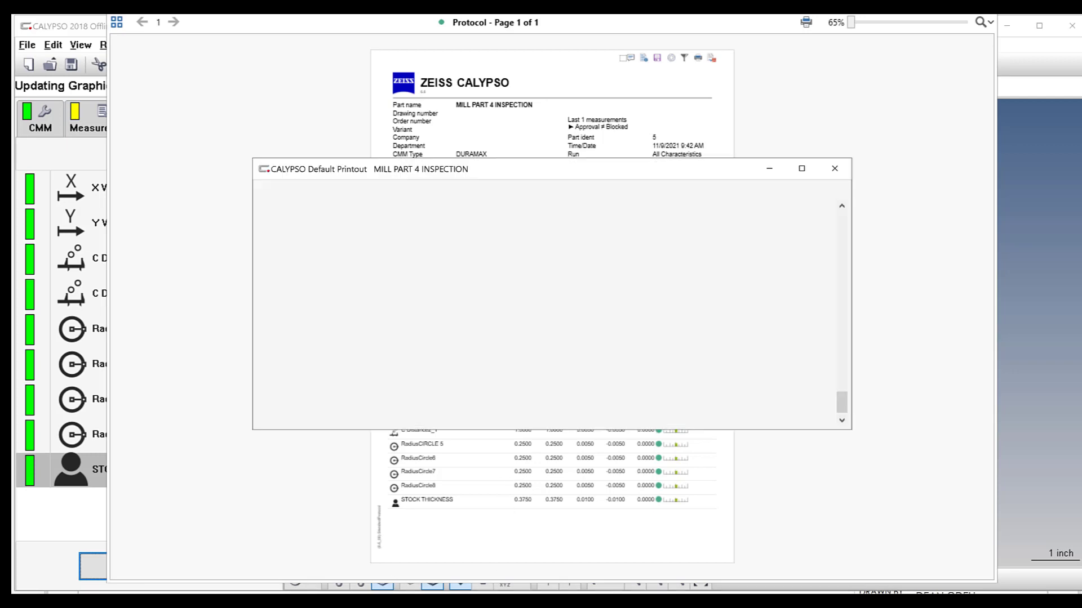
Step: Close the default printout and the protocol report of the simulated measurement run
{"action": "left_click", "coordinate": [835, 169]}
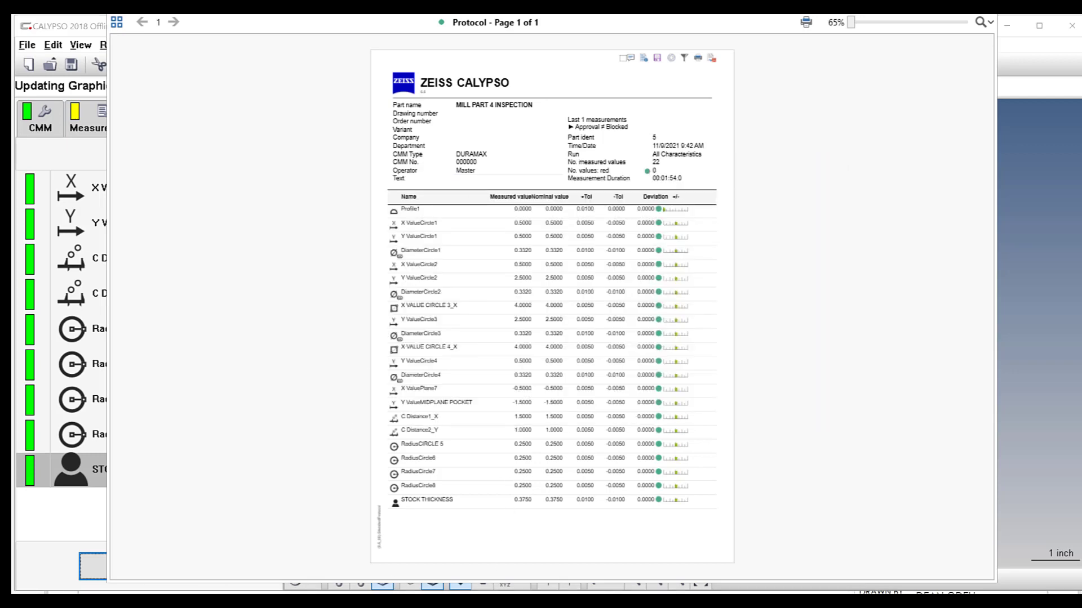
{"action": "key", "text": "alt+F4"}
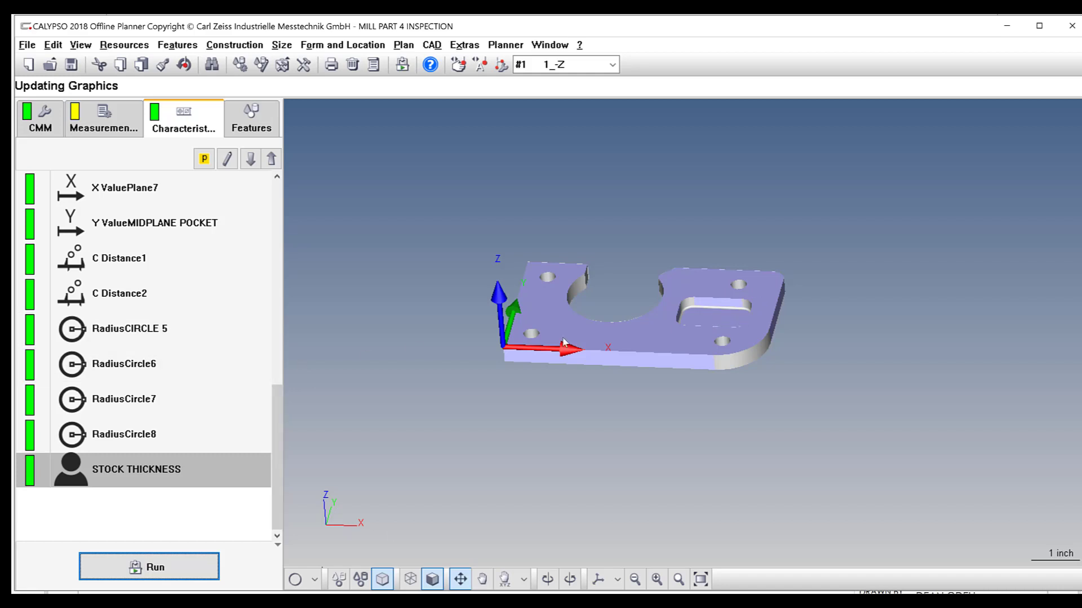
Step: Open the pocket floor feature Plane10 and enable the tolerance for its Z value
{"action": "left_click", "coordinate": [251, 119]}
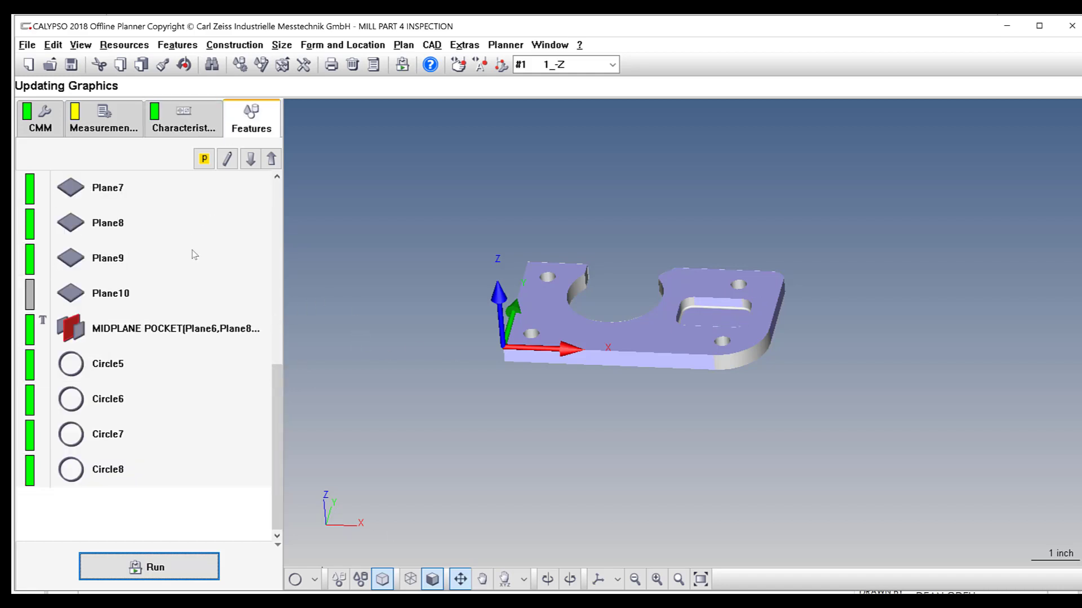
{"action": "left_click", "coordinate": [99, 297]}
{"action": "double_click", "coordinate": [98, 297]}
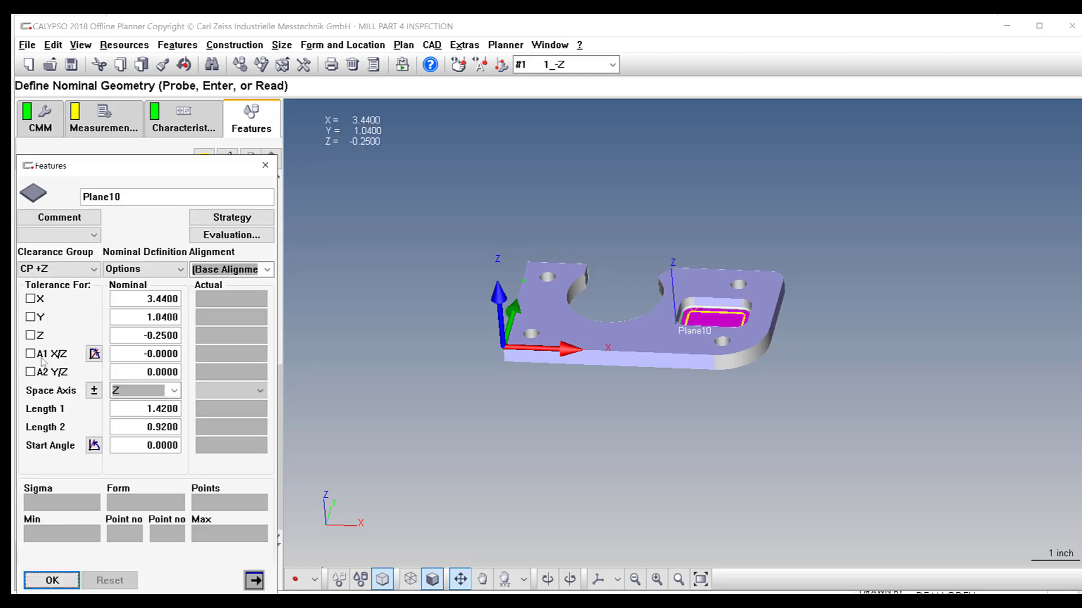
{"action": "left_click", "coordinate": [30, 336]}
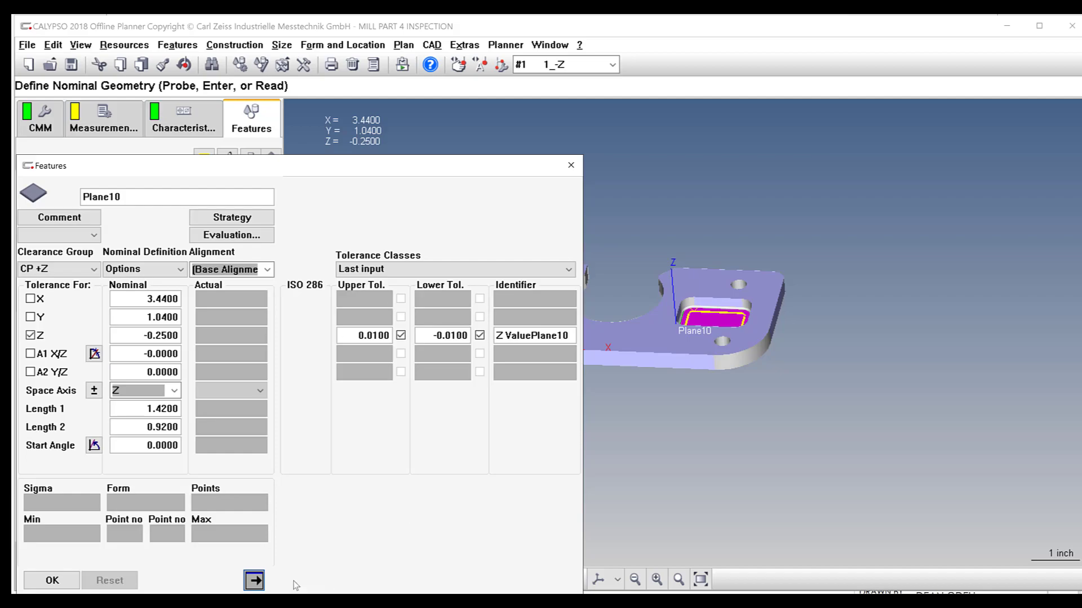
Step: Check the Mill Part 4 drawing for the pocket's depth dimension and tolerance in its views and notes
{"action": "key", "text": "alt+Tab"}
{"action": "scroll", "coordinate": [329, 178], "scroll_direction": "up", "scroll_amount": 2}
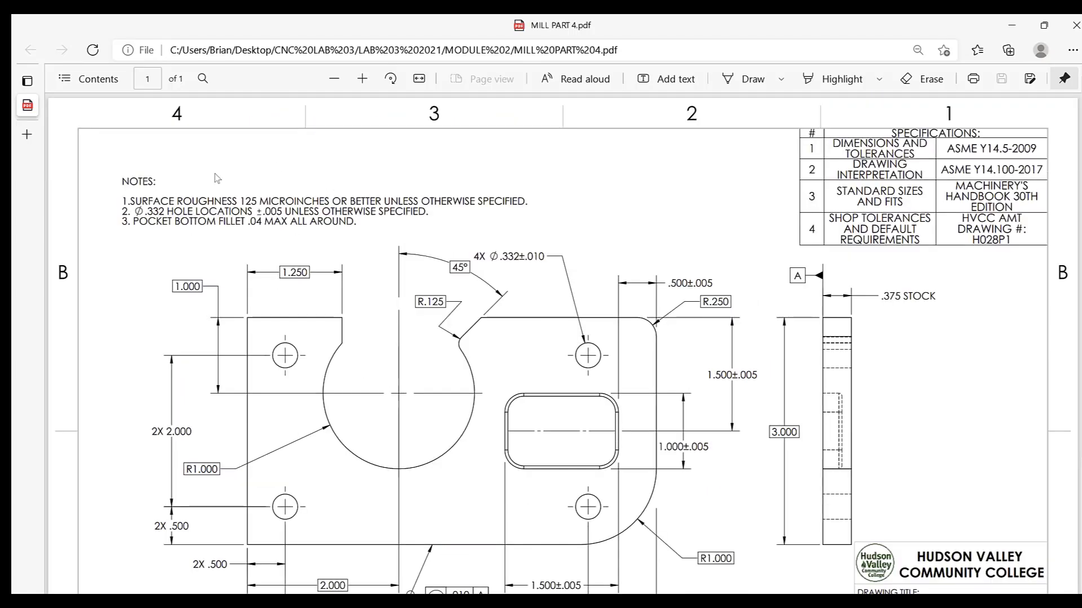
{"action": "scroll", "coordinate": [383, 238], "scroll_direction": "down", "scroll_amount": 3}
{"action": "scroll", "coordinate": [802, 317], "scroll_direction": "down", "scroll_amount": 1}
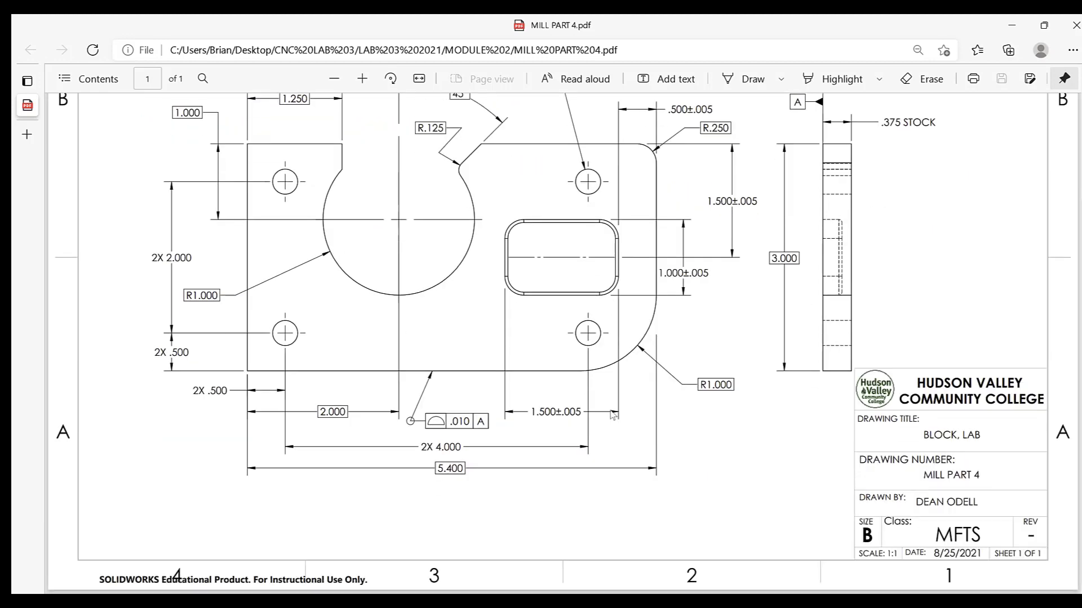
{"action": "scroll", "coordinate": [732, 282], "scroll_direction": "up", "scroll_amount": 3}
{"action": "scroll", "coordinate": [676, 259], "scroll_direction": "down", "scroll_amount": 3}
{"action": "scroll", "coordinate": [646, 251], "scroll_direction": "up", "scroll_amount": 3}
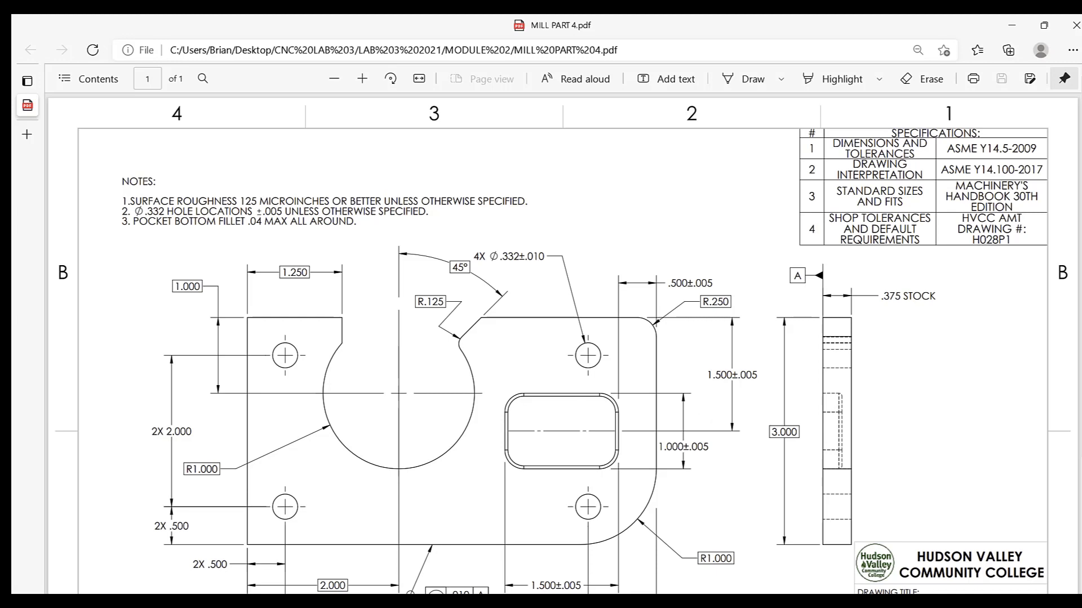
{"action": "key", "text": "alt+Tab"}
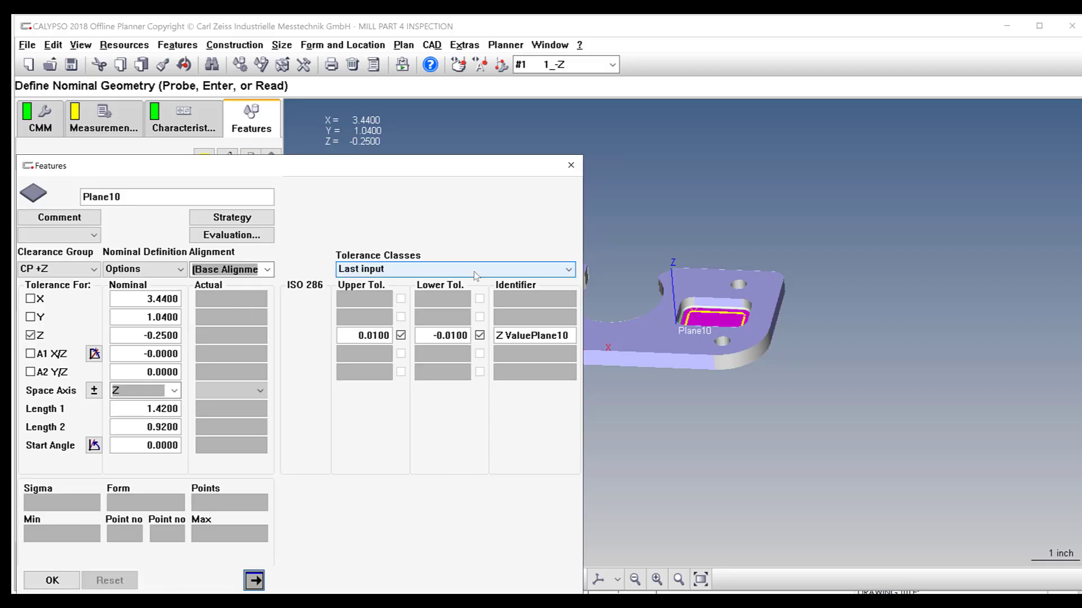
Step: Accept the Plane10 definition with a Z value tolerance of ±0.0100
{"action": "left_click", "coordinate": [45, 581]}
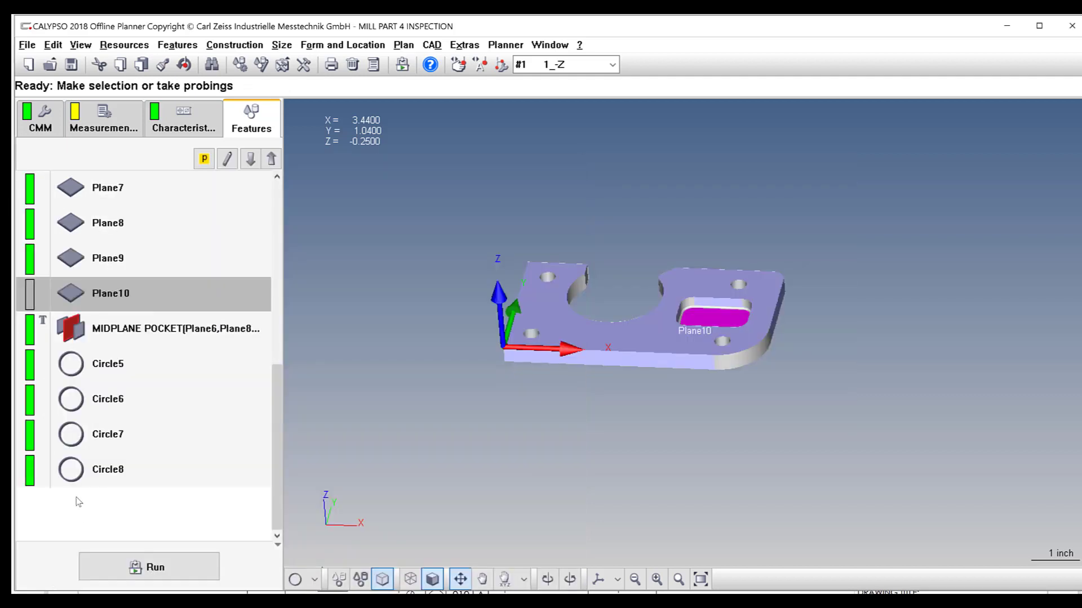
{"action": "right_click", "coordinate": [119, 296]}
{"action": "left_click", "coordinate": [155, 558]}
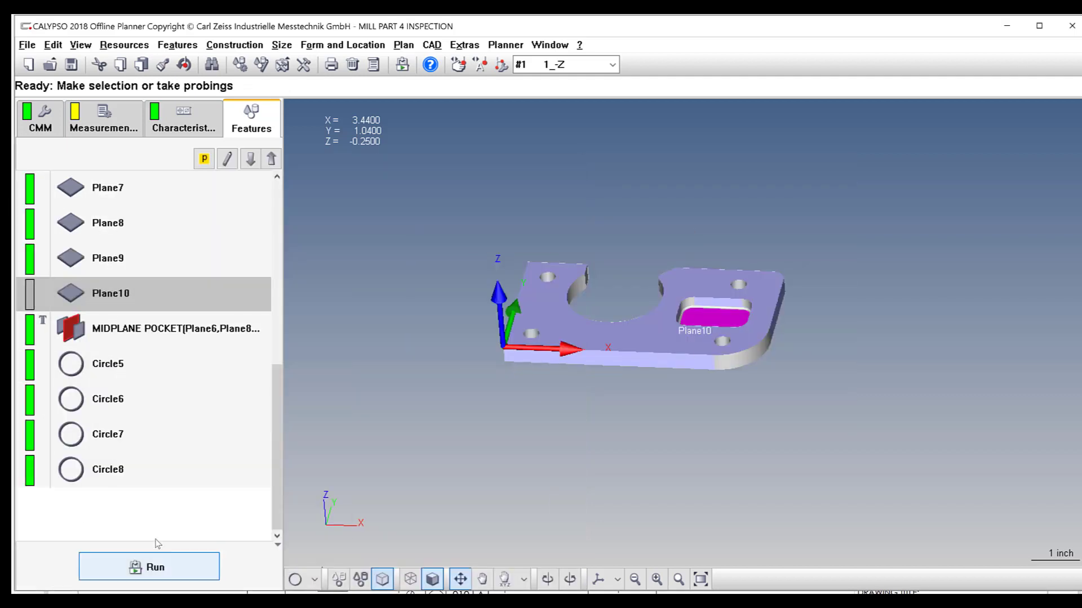
Step: Review the feature list at Free Form Surface1 and the characteristics list at Profile1
{"action": "scroll", "coordinate": [214, 470], "scroll_direction": "up", "scroll_amount": 4}
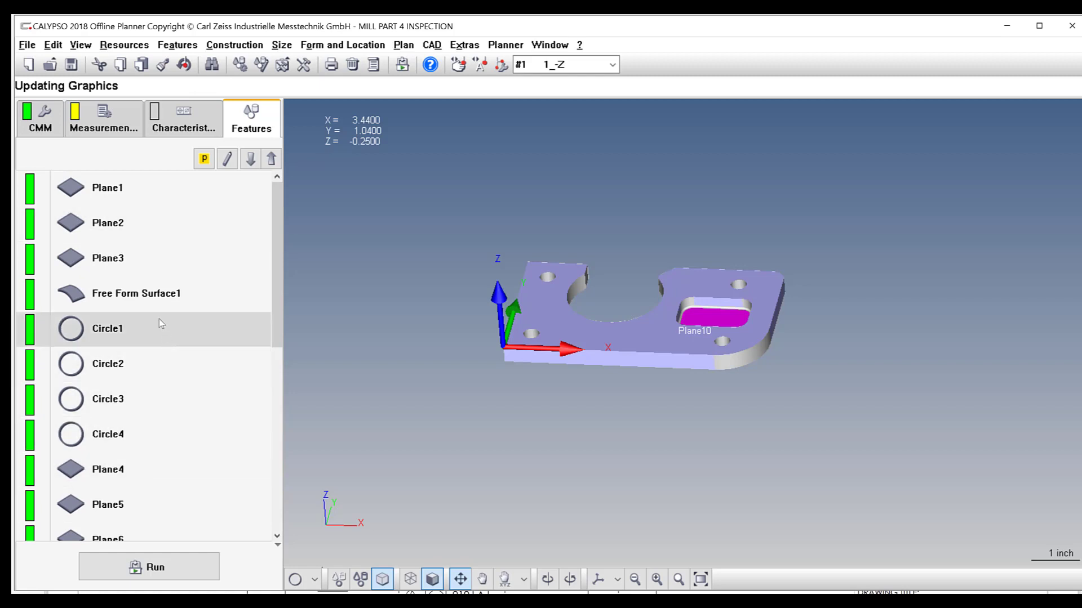
{"action": "left_click", "coordinate": [147, 297]}
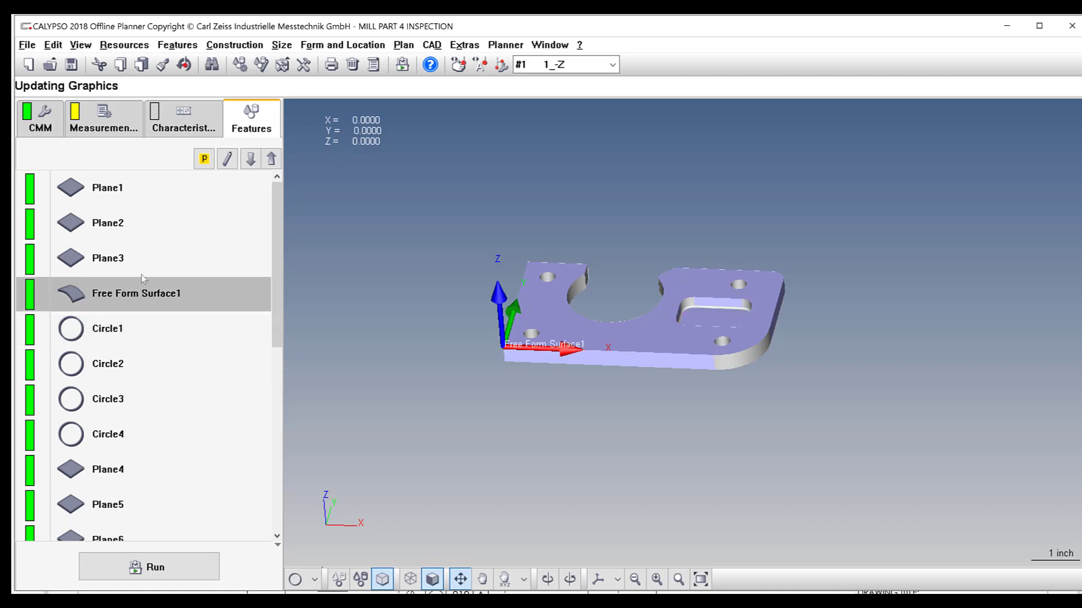
{"action": "left_click", "coordinate": [184, 118]}
{"action": "scroll", "coordinate": [135, 241], "scroll_direction": "up", "scroll_amount": 10}
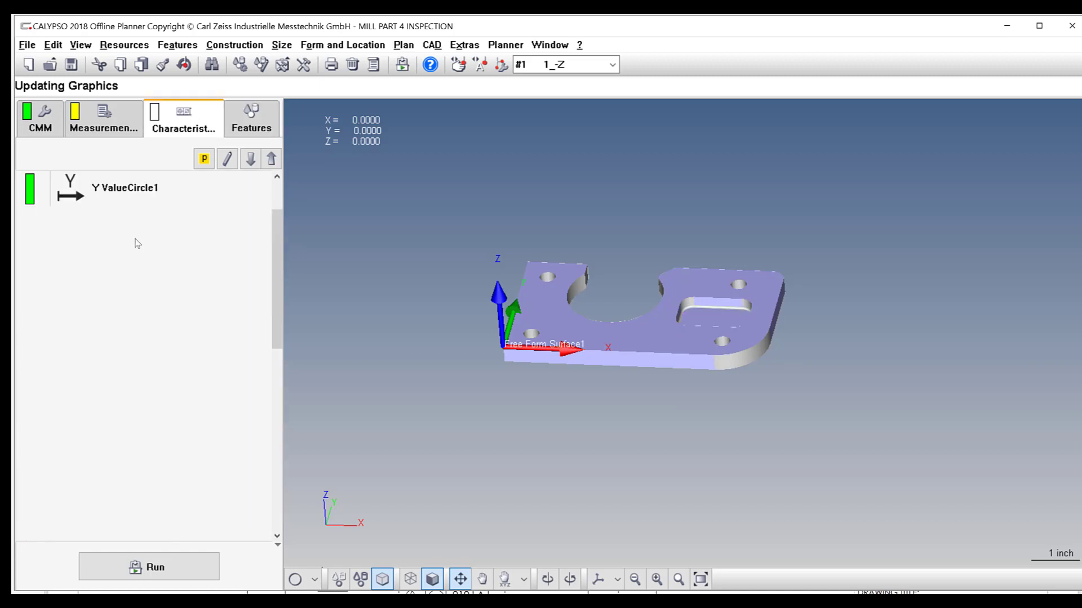
{"action": "left_click", "coordinate": [141, 200]}
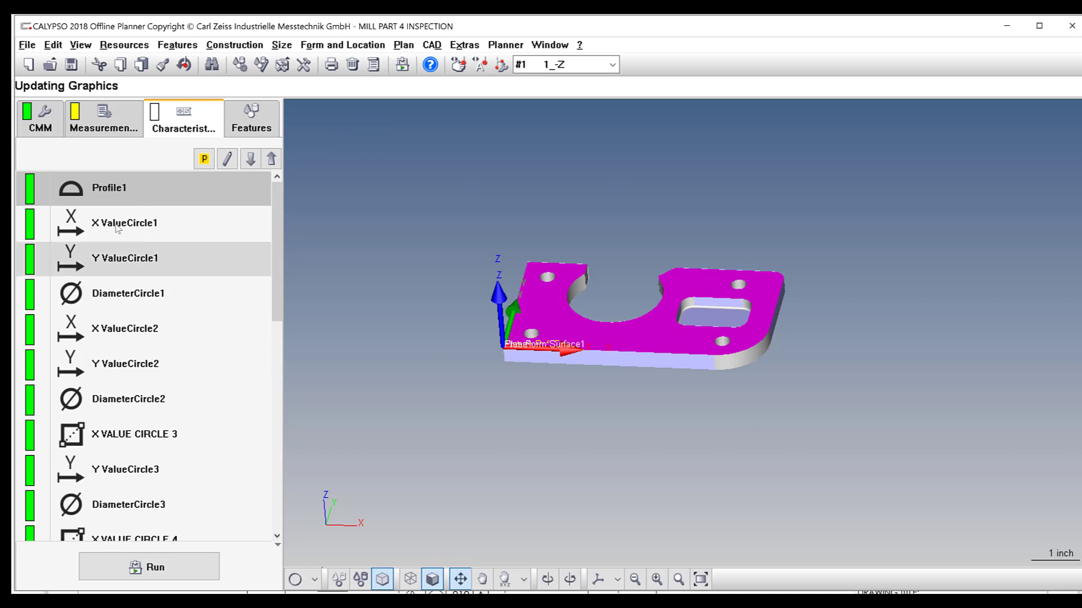